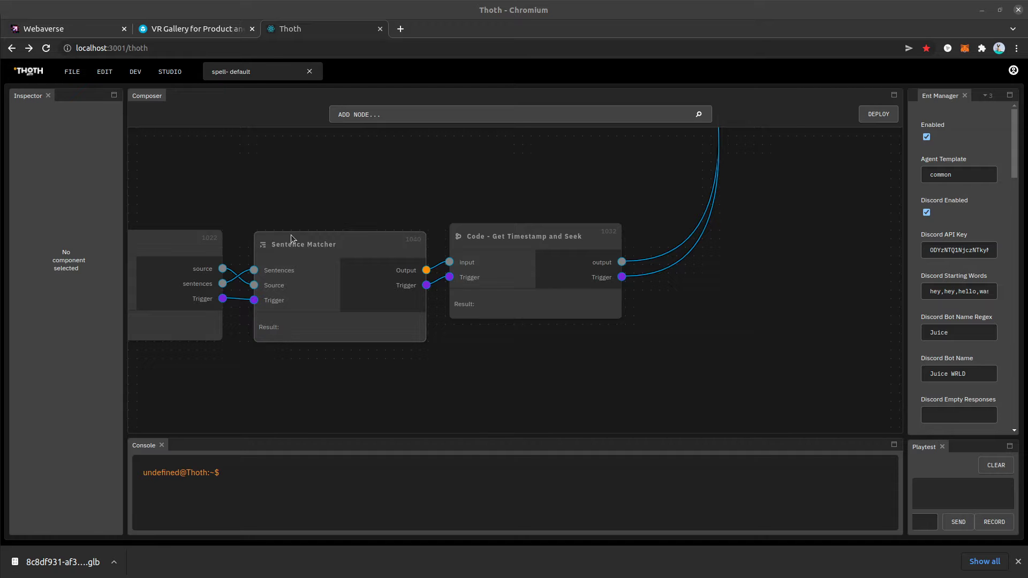
Zoom and pan around the spell-default graph to view its centre and upper-left nodes.
scroll(239, 192, down, 5)
drag(254, 192, 383, 323)
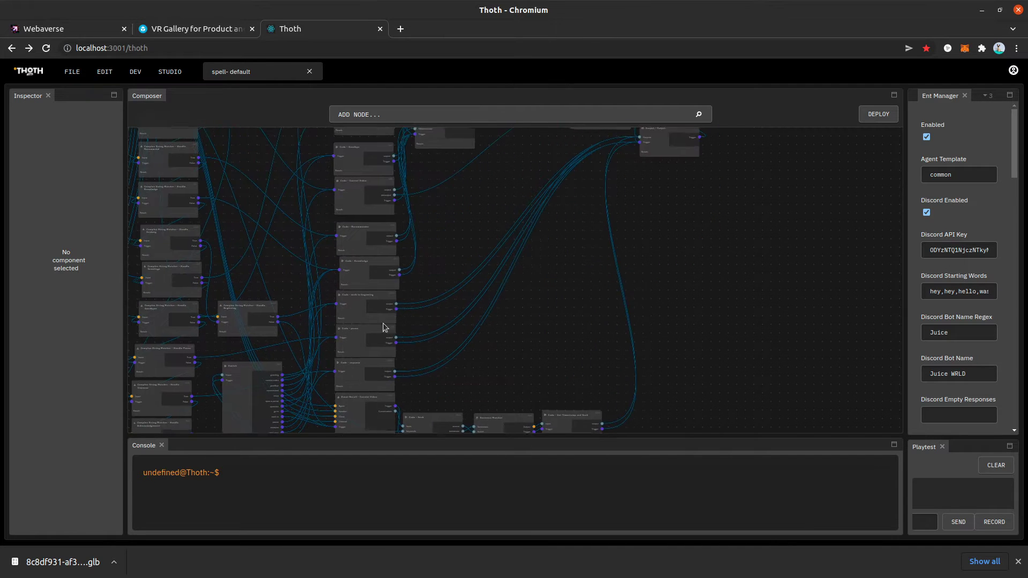
scroll(265, 267, down, 3)
drag(148, 179, 312, 296)
scroll(213, 227, up, 3)
scroll(213, 227, up, 1)
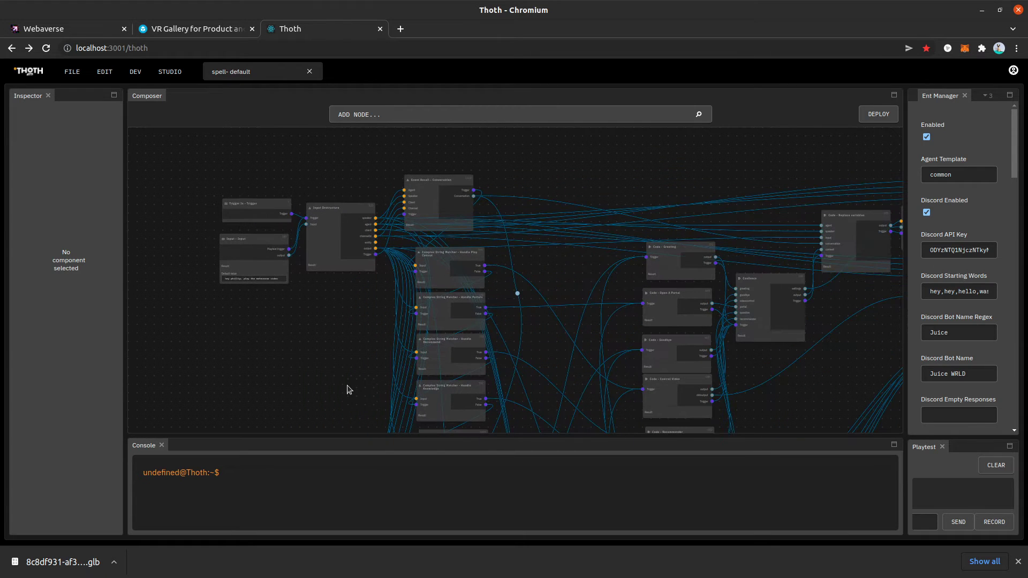
drag(348, 388, 242, 216)
scroll(236, 282, down, 5)
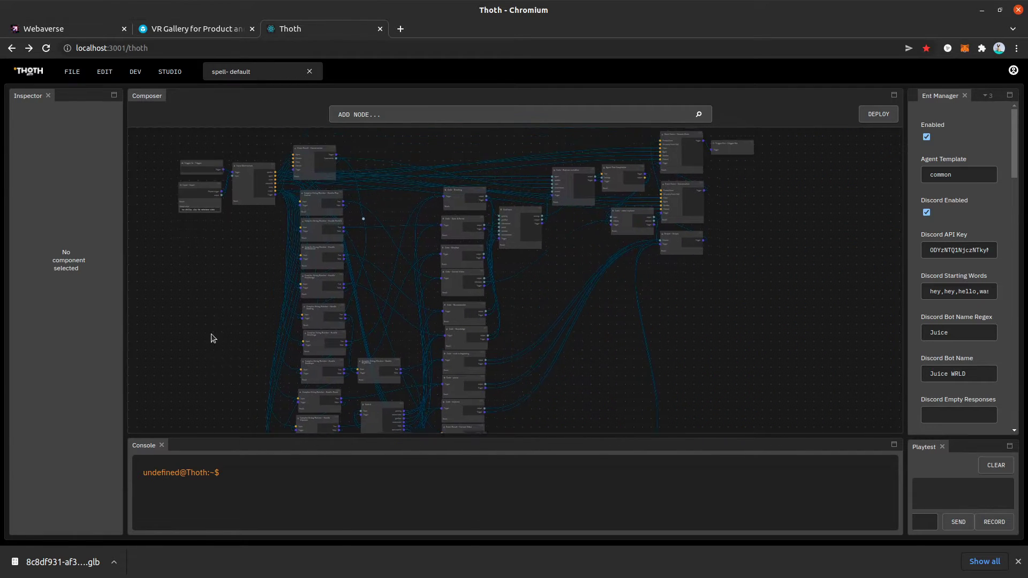
scroll(259, 158, up, 8)
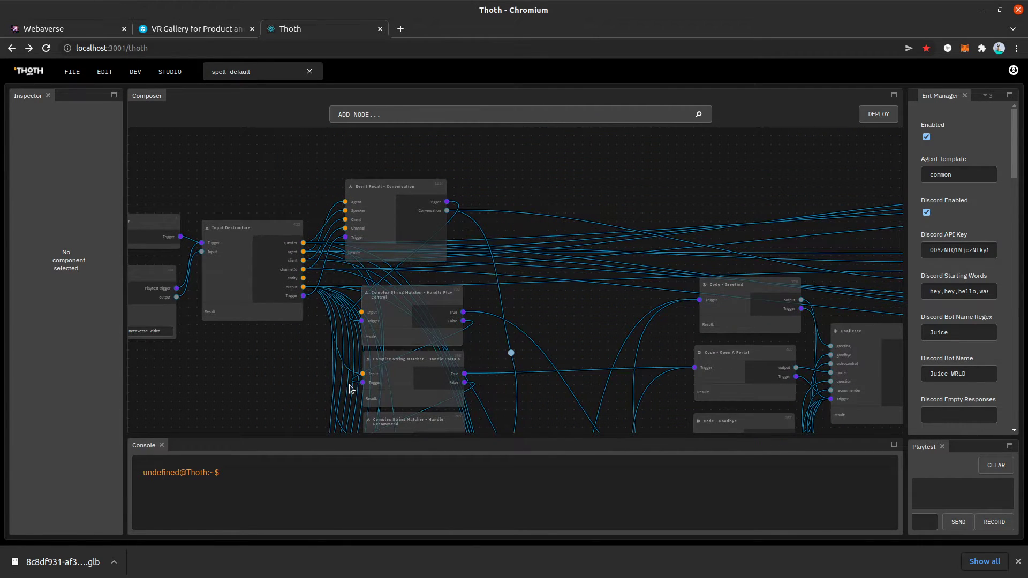
scroll(195, 284, down, 5)
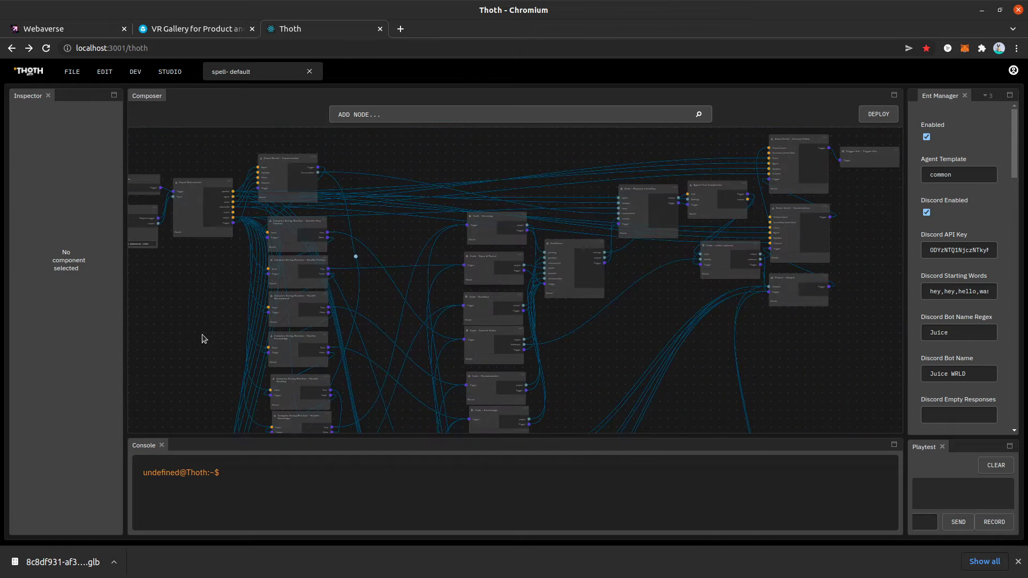
Inspect the lower, upper-right, Store Event, Greeting and Confidence nodes, then switch to VS Code.
drag(232, 311, 209, 187)
scroll(222, 282, up, 1)
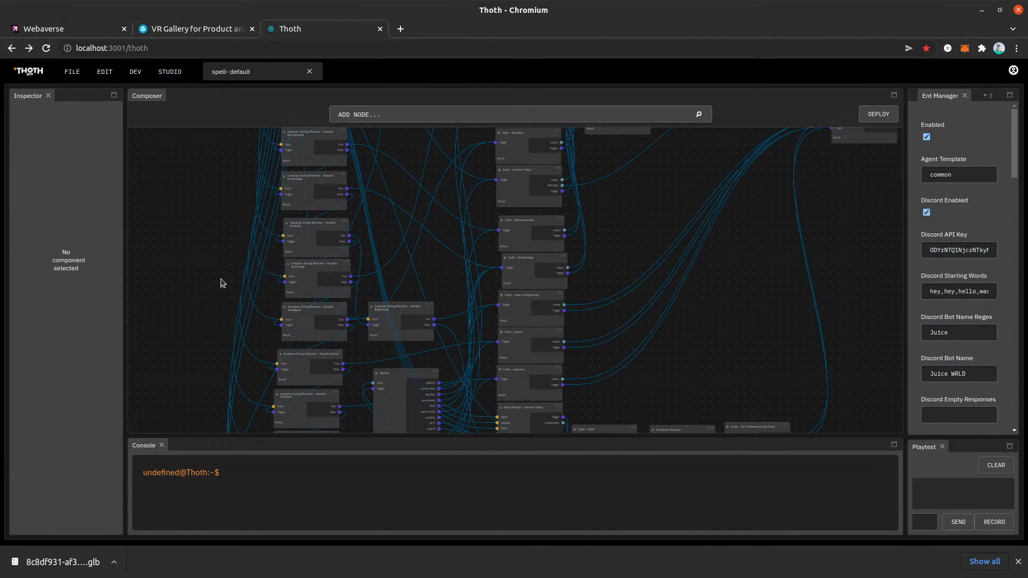
drag(197, 314, 170, 174)
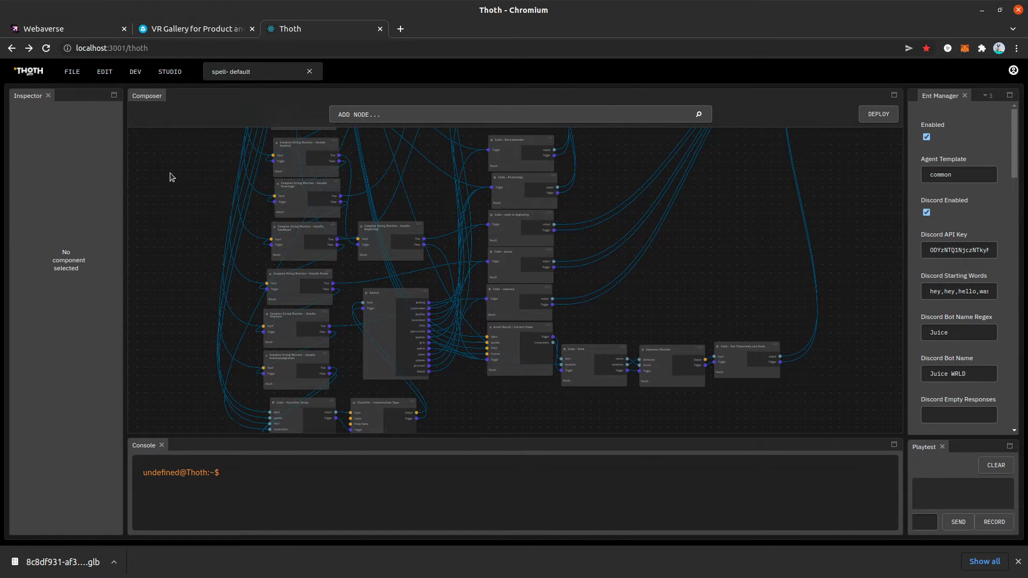
drag(548, 357, 450, 443)
scroll(534, 303, down, 2)
drag(592, 261, 489, 451)
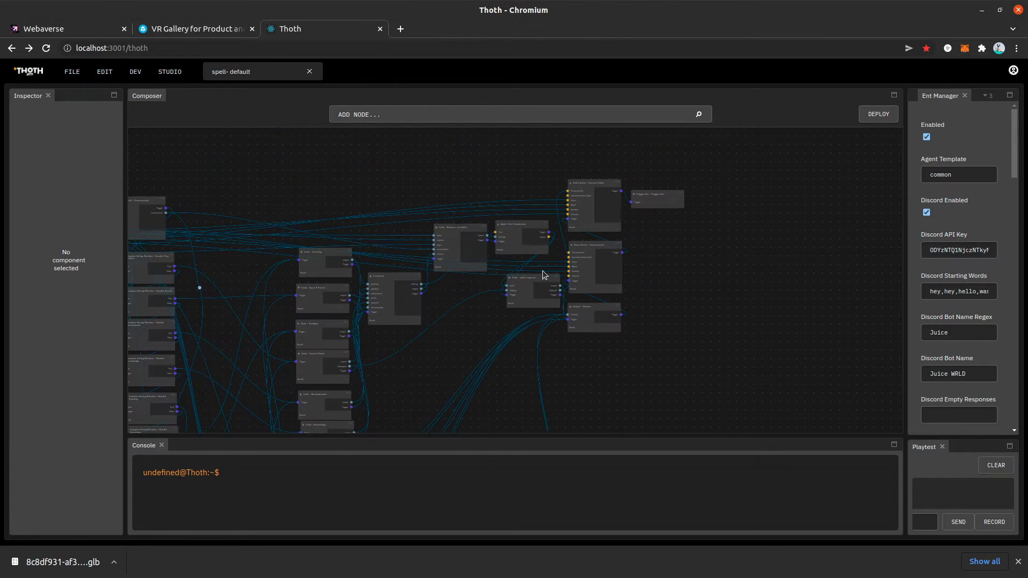
scroll(542, 278, up, 3)
drag(400, 306, 608, 270)
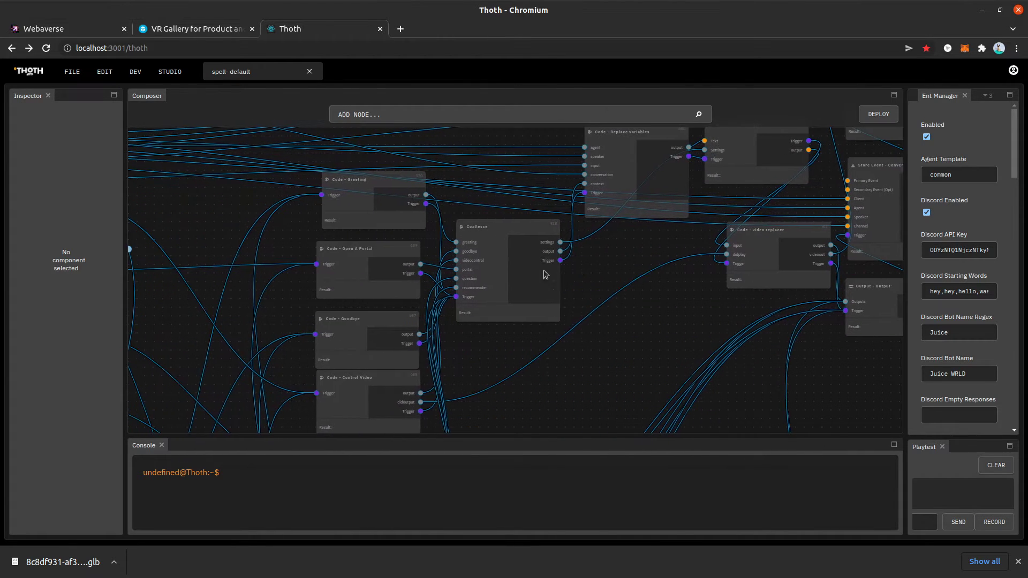
drag(544, 274, 445, 302)
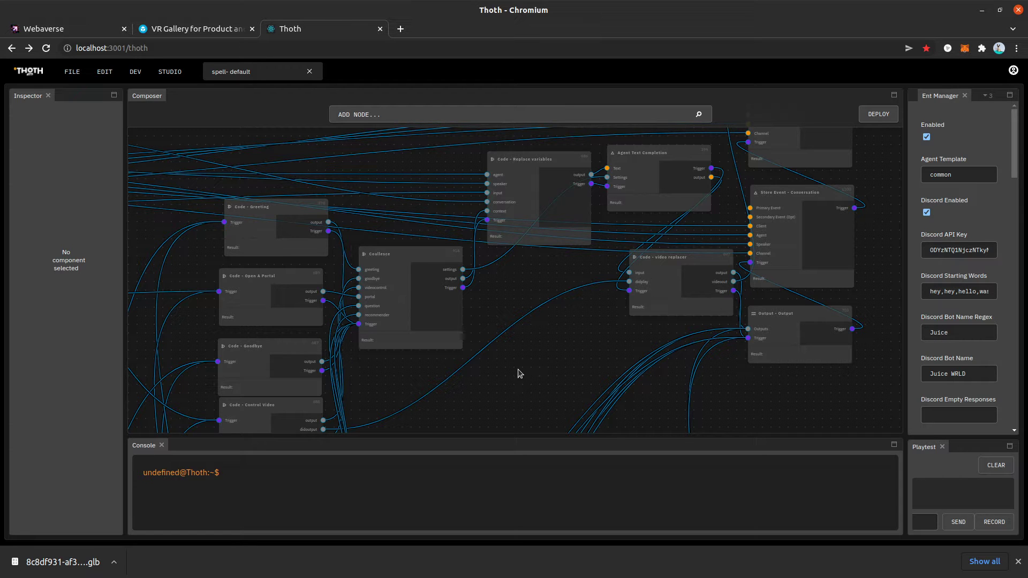
scroll(530, 341, down, 3)
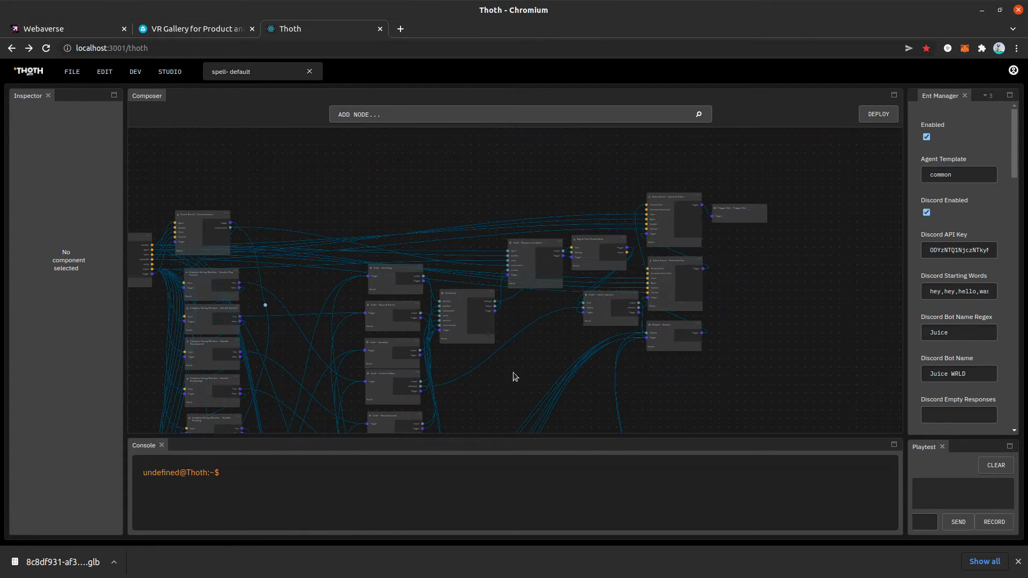
drag(513, 377, 570, 320)
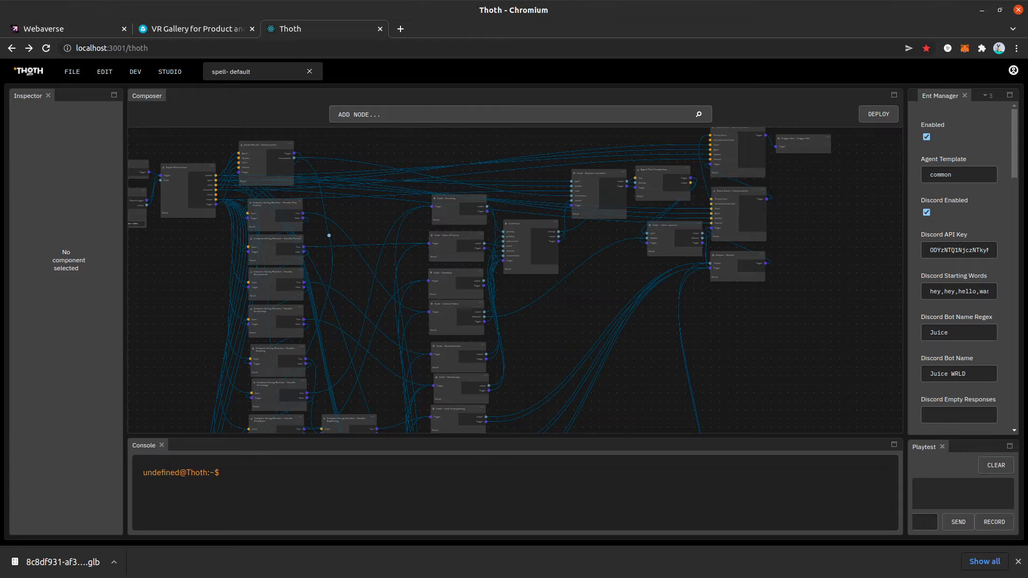
key(alt+Tab)
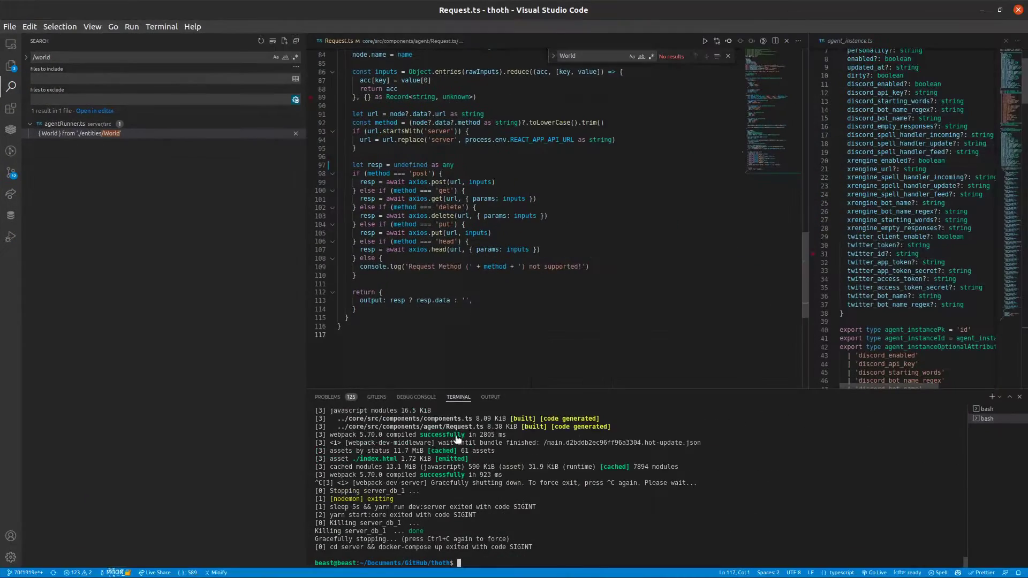
Stop the running dev servers in the bash terminal with Ctrl+C.
click(987, 409)
click(987, 418)
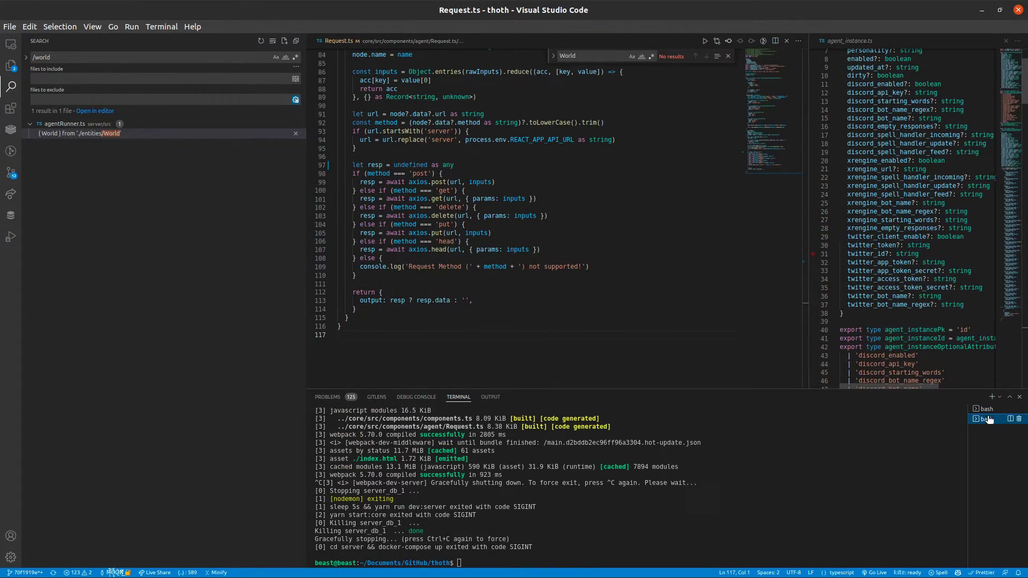
key(ctrl+c)
key(ctrl+c)
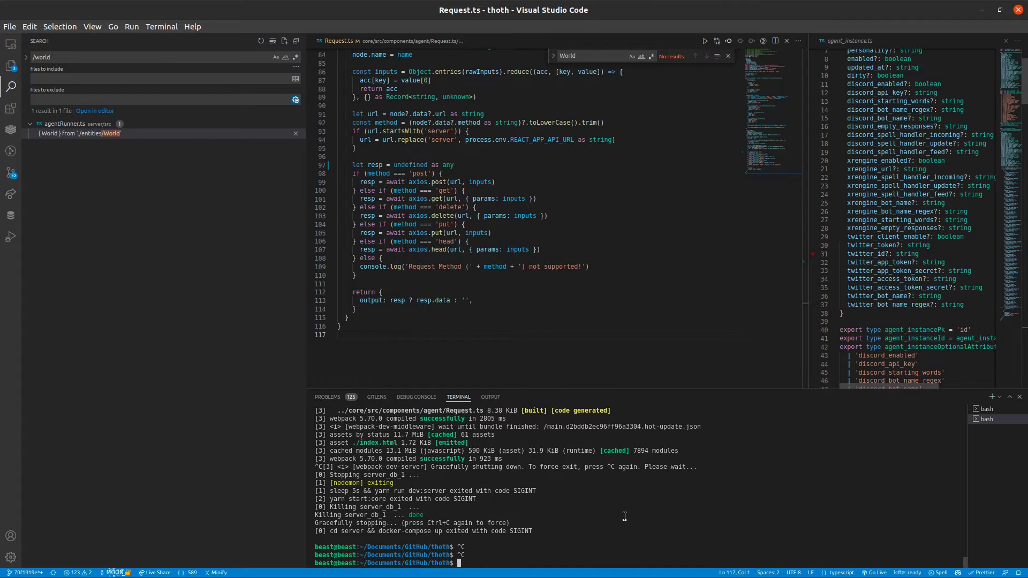
Collapse the core folder in the Explorer and open client/.env.
click(11, 66)
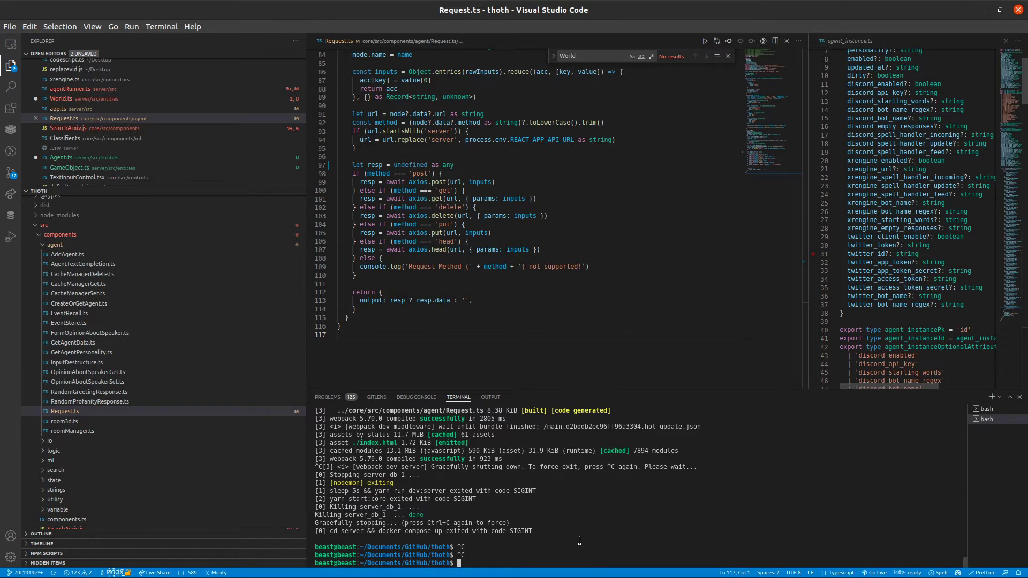
scroll(105, 255, up, 8)
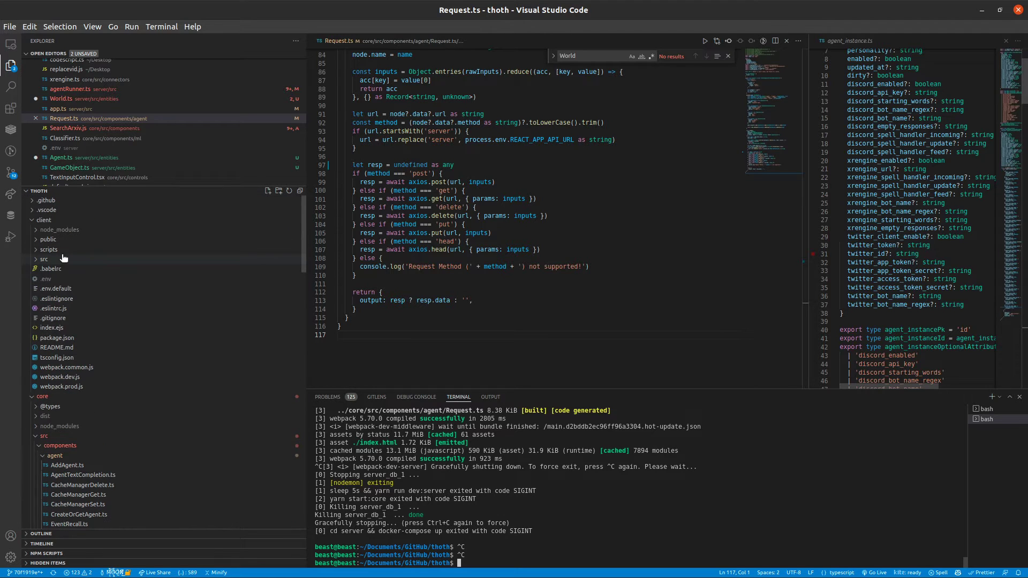
click(64, 397)
click(77, 220)
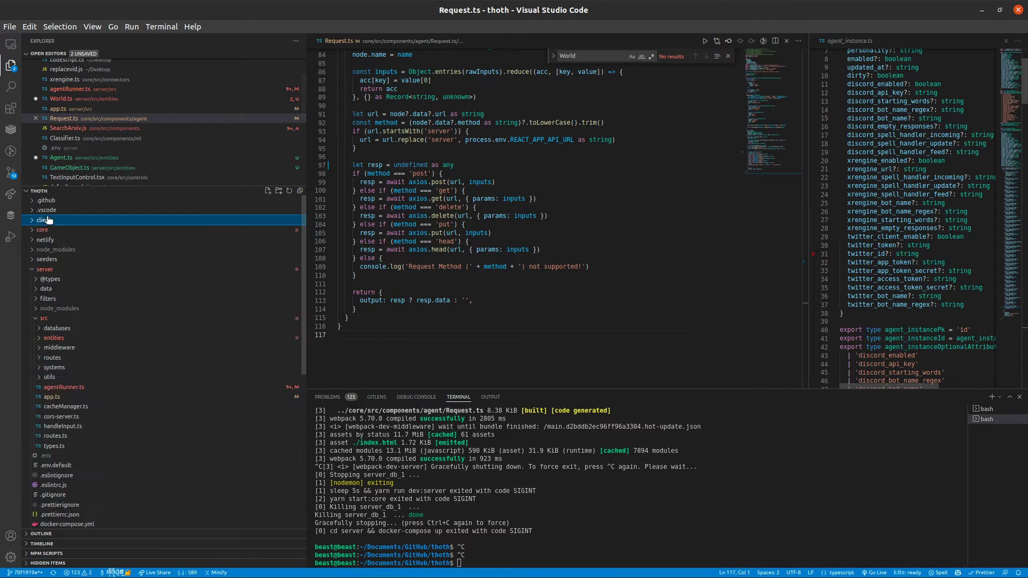
click(109, 279)
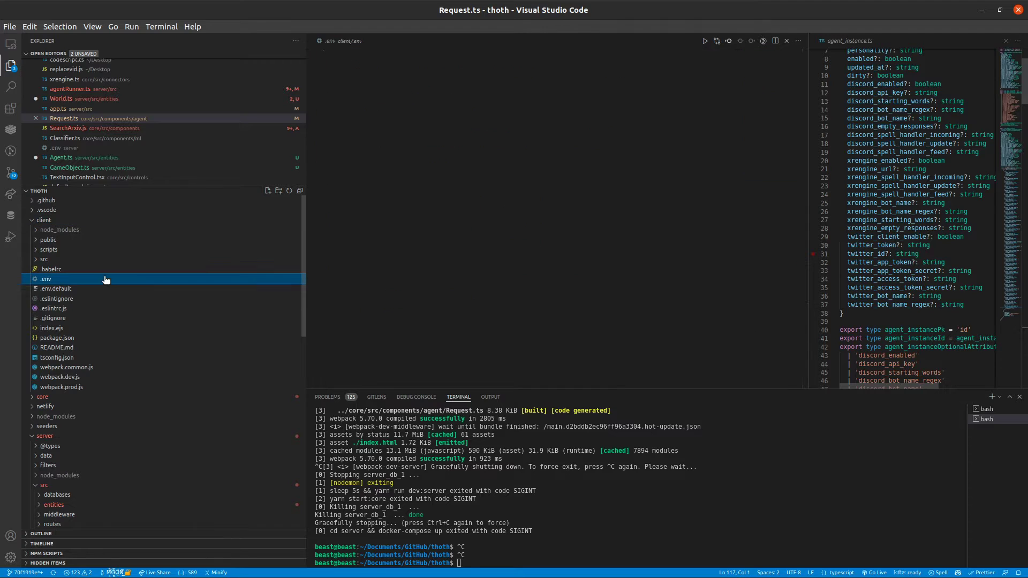
click(634, 209)
scroll(417, 319, down, 4)
scroll(418, 319, up, 4)
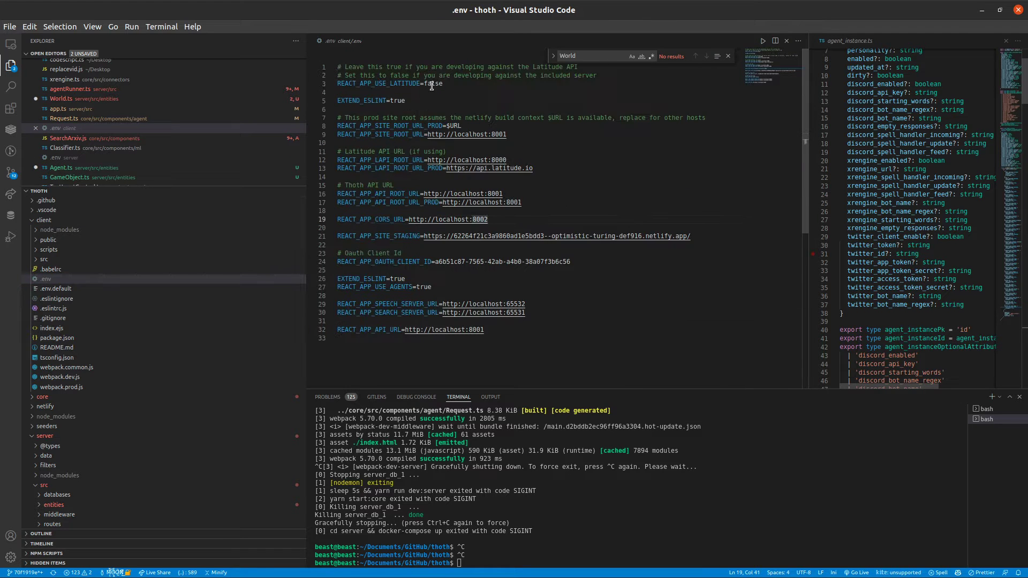
scroll(459, 215, down, 4)
scroll(402, 143, up, 4)
triple_click(388, 84)
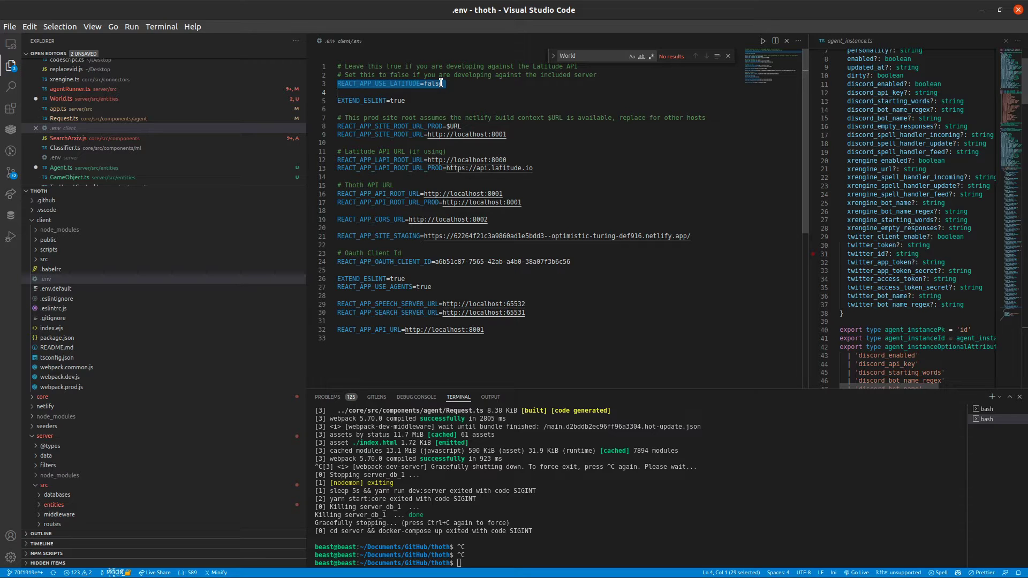
double_click(401, 287)
triple_click(402, 287)
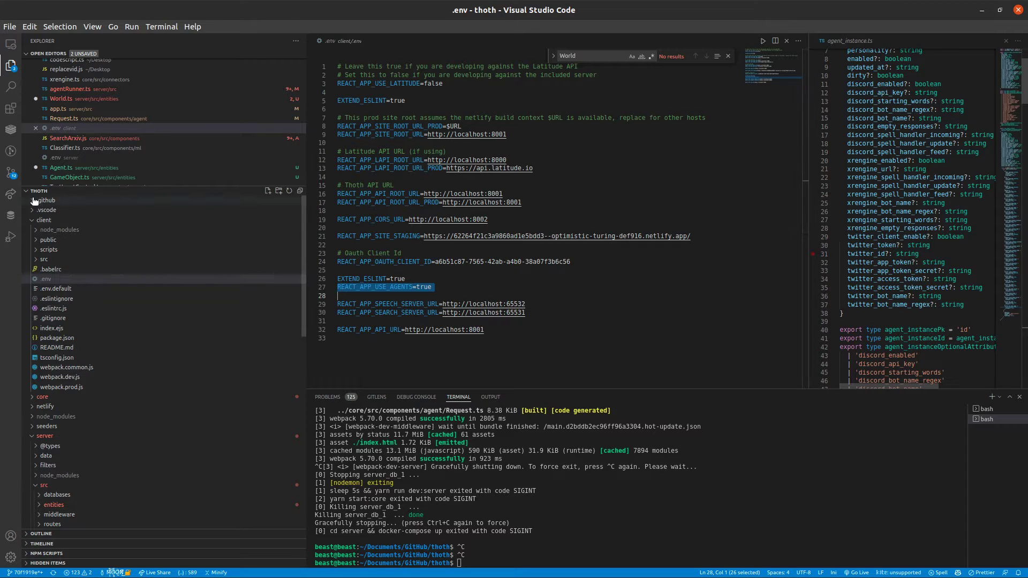
click(56, 222)
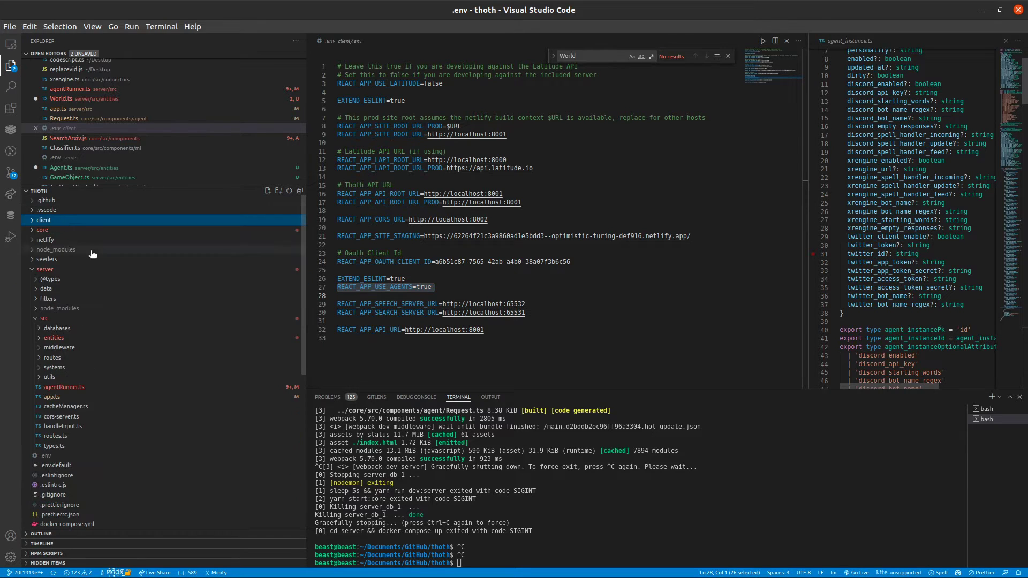
click(73, 321)
Open server/.env and inspect its USE_LATITUDE_API, OPENAI_API_KEY, HF_API_KEY and API_URL settings.
click(75, 329)
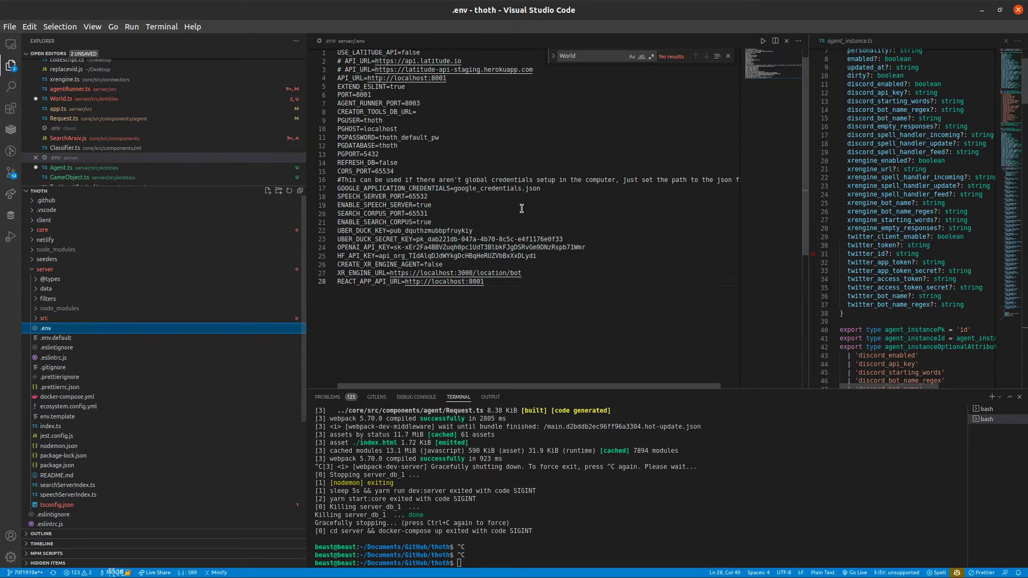
triple_click(406, 67)
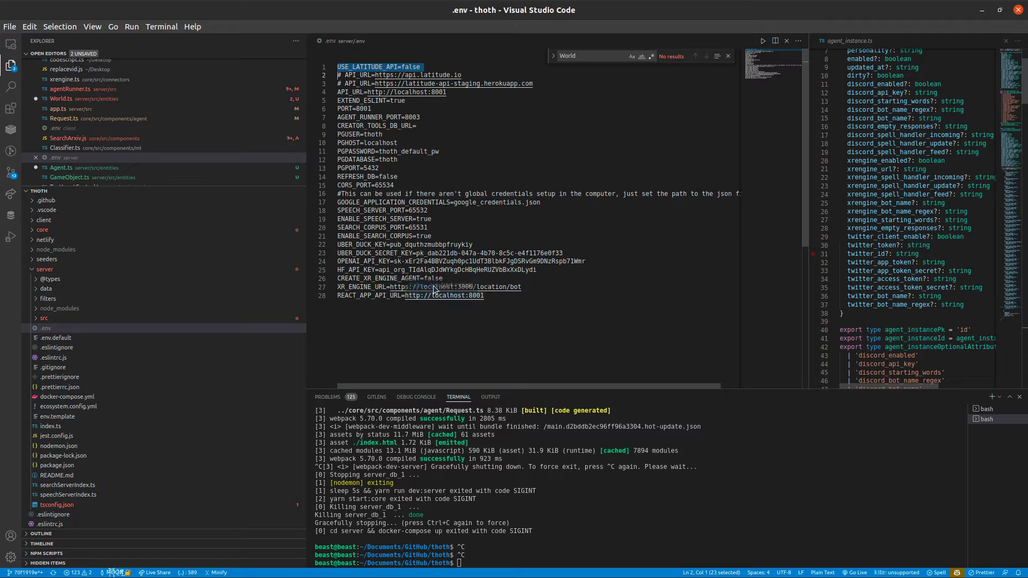
double_click(348, 262)
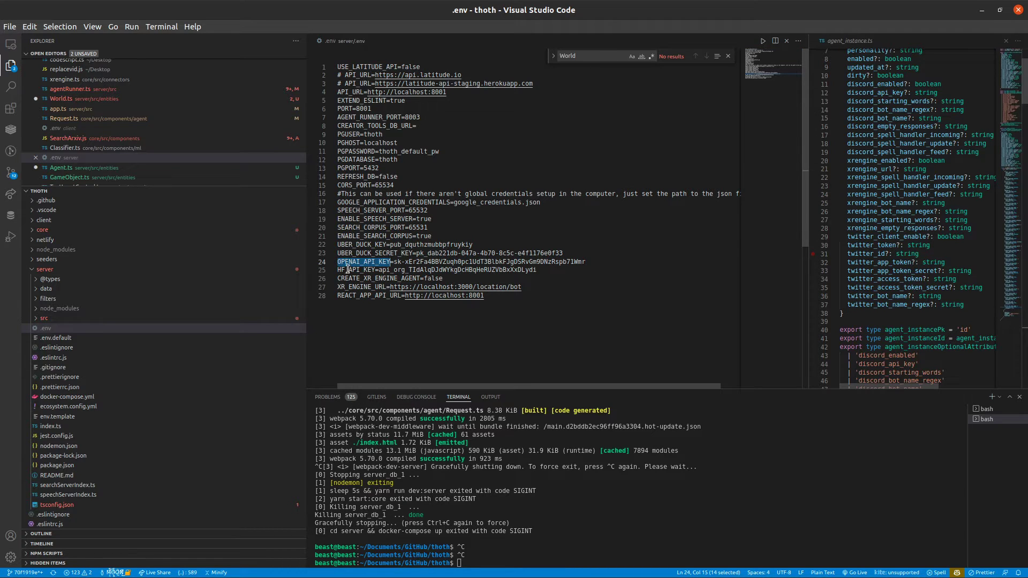
double_click(347, 269)
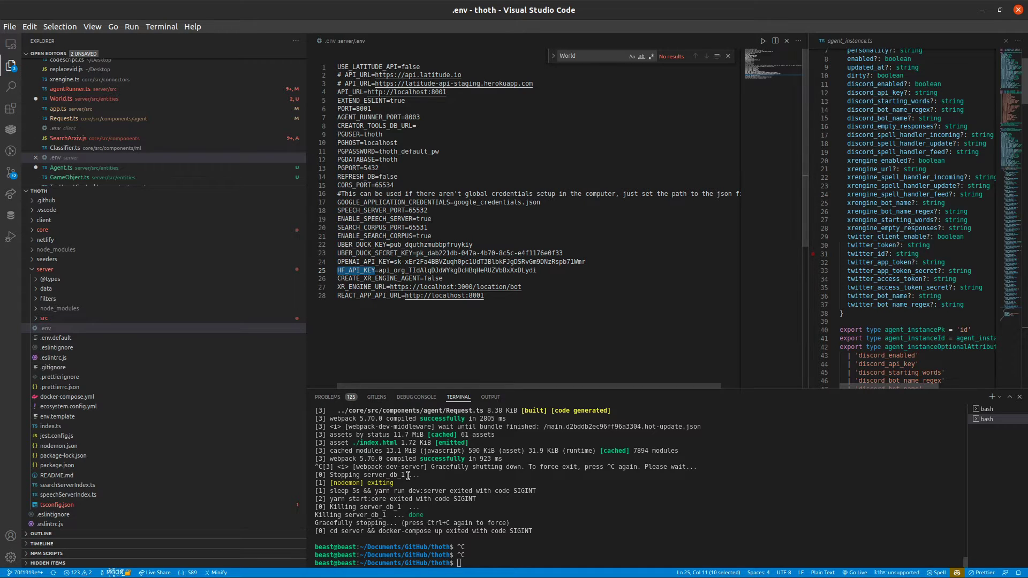
click(463, 312)
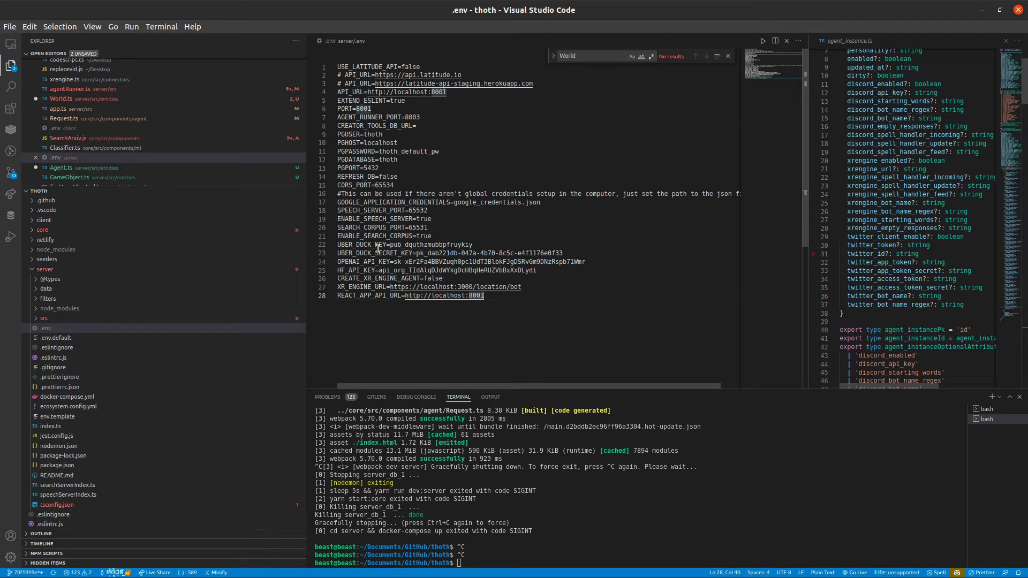
click(360, 93)
Search the server .env for 'USE', then close the file.
key(ctrl+f)
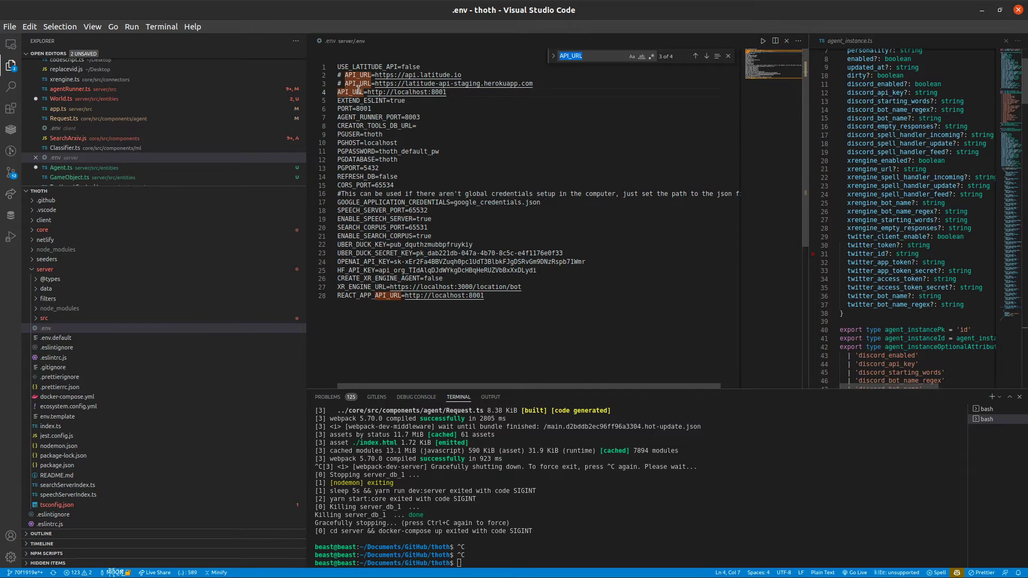
text(USE)
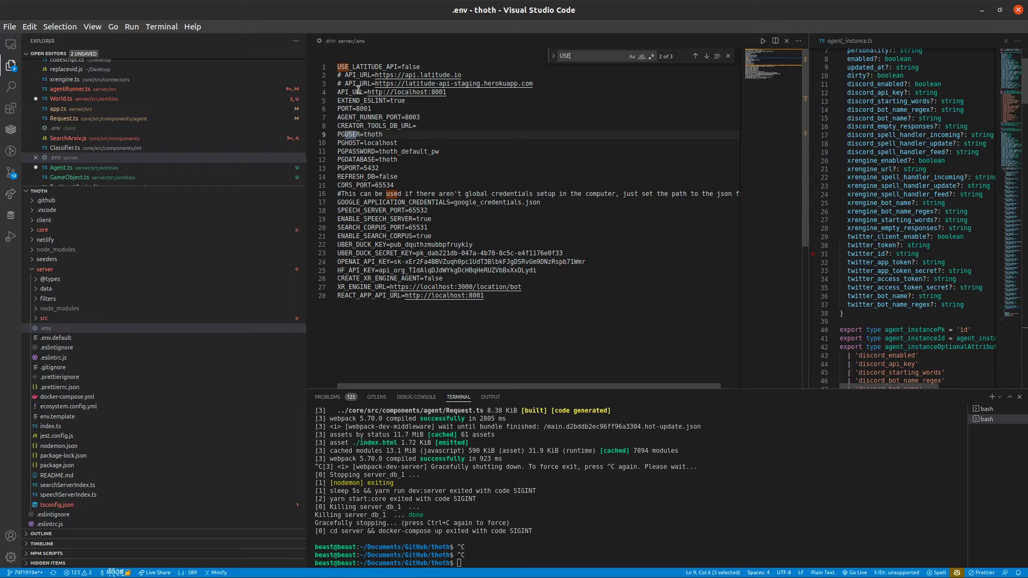
click(457, 202)
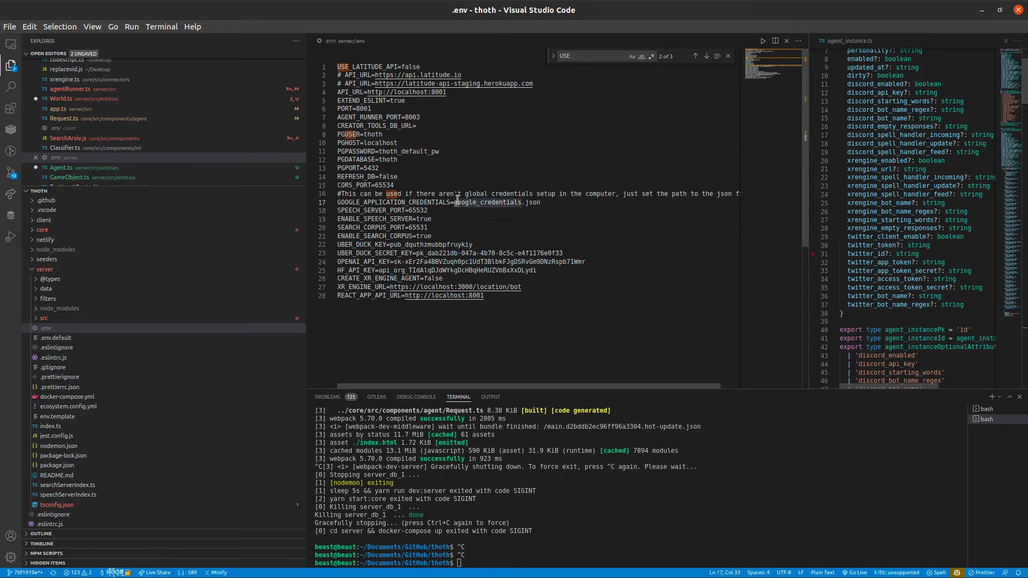
key(ctrl+w)
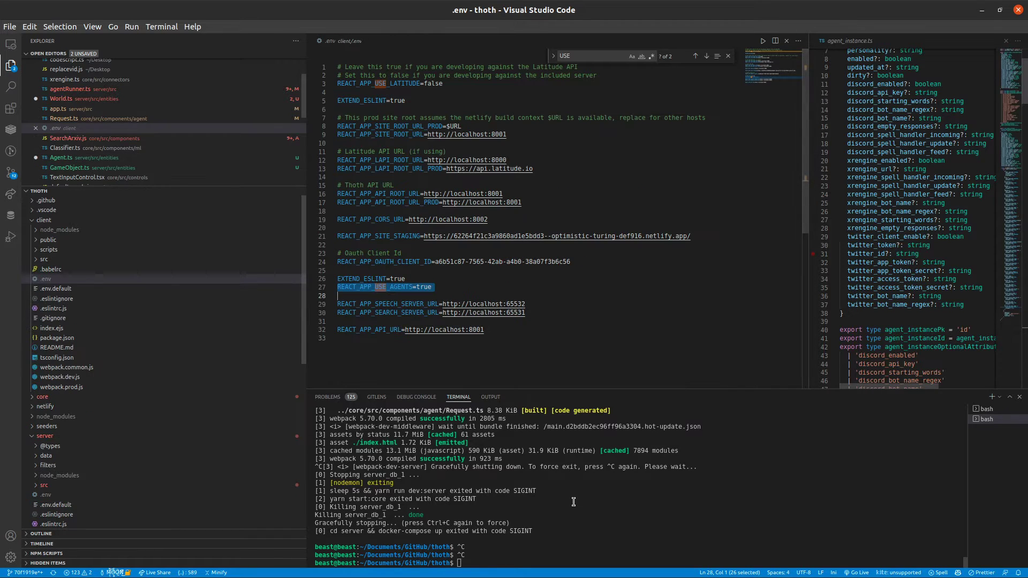
Collapse the client and server folders, run 'npm run dev' until port 8001 listens, then switch to Thoth.
click(97, 221)
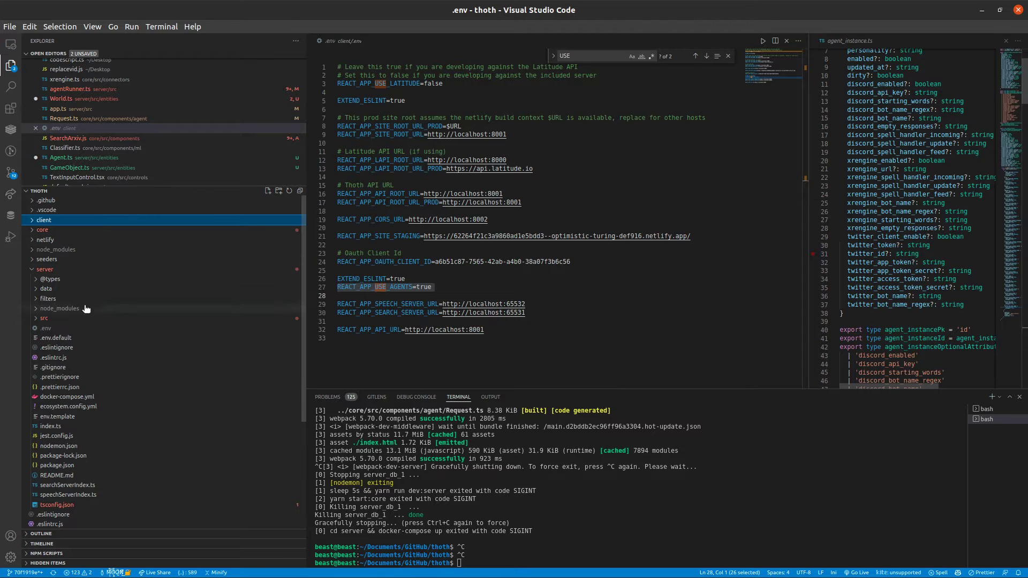
click(62, 269)
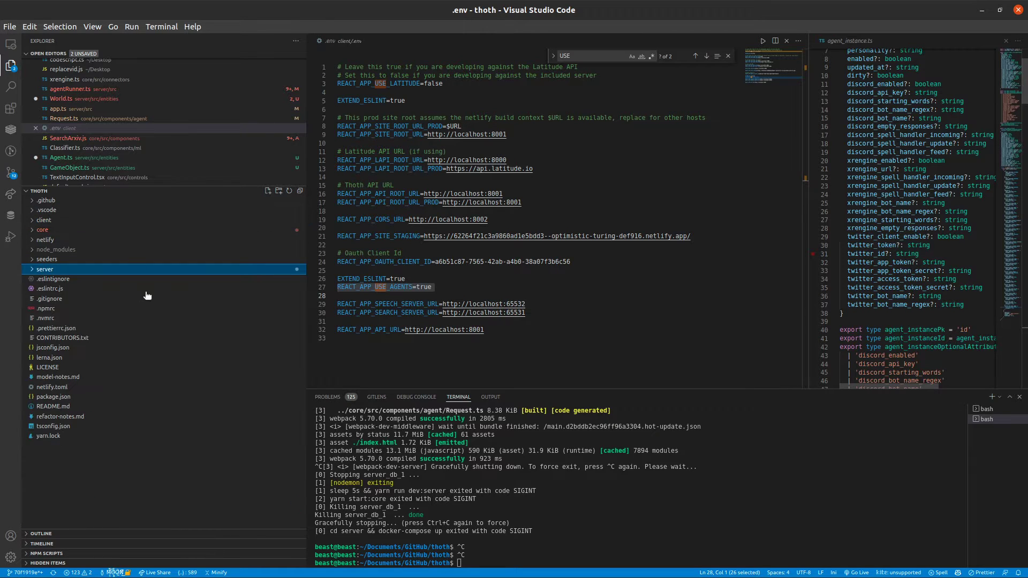
click(675, 512)
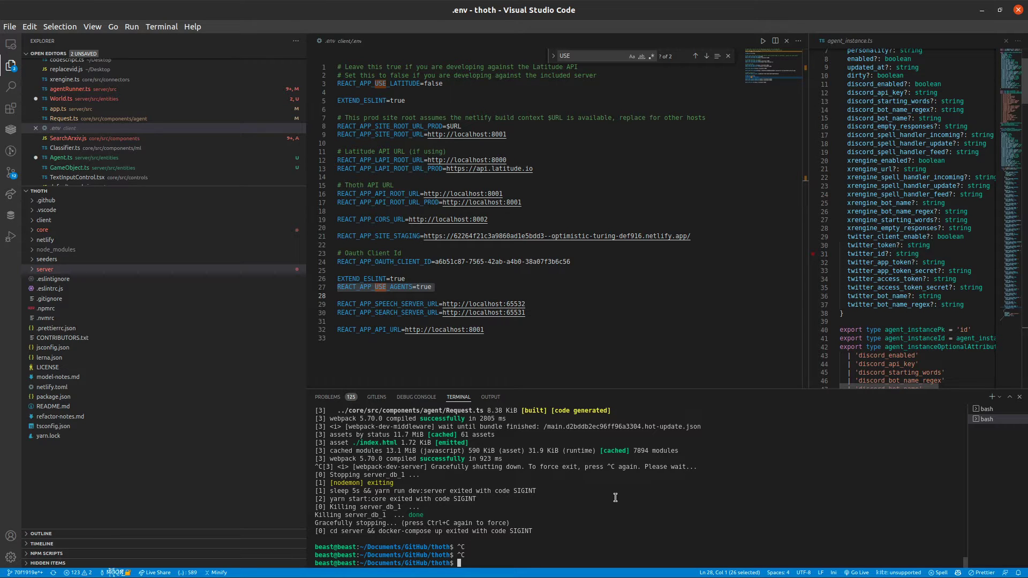
text(npm run dev)
key(Return)
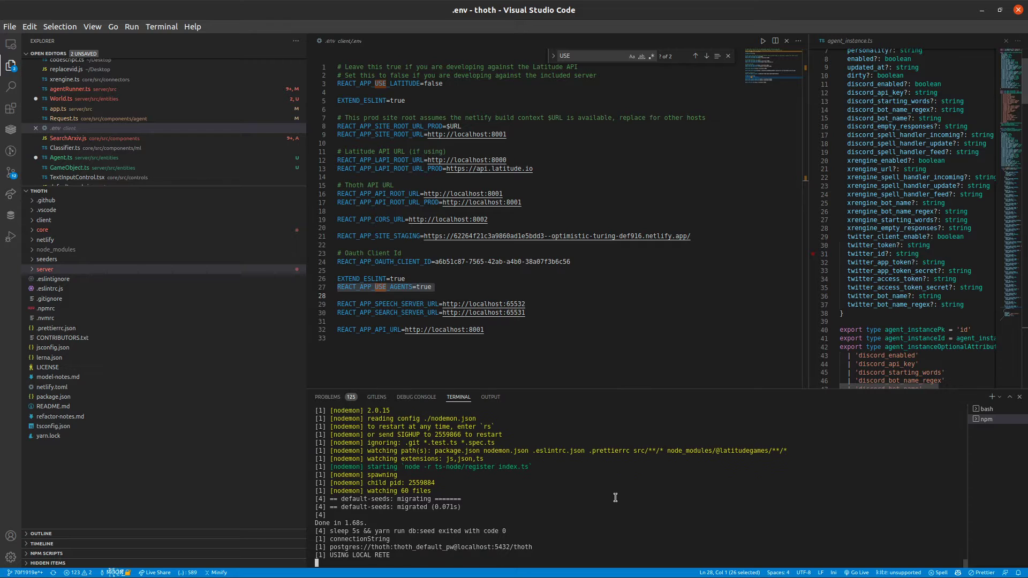
click(480, 369)
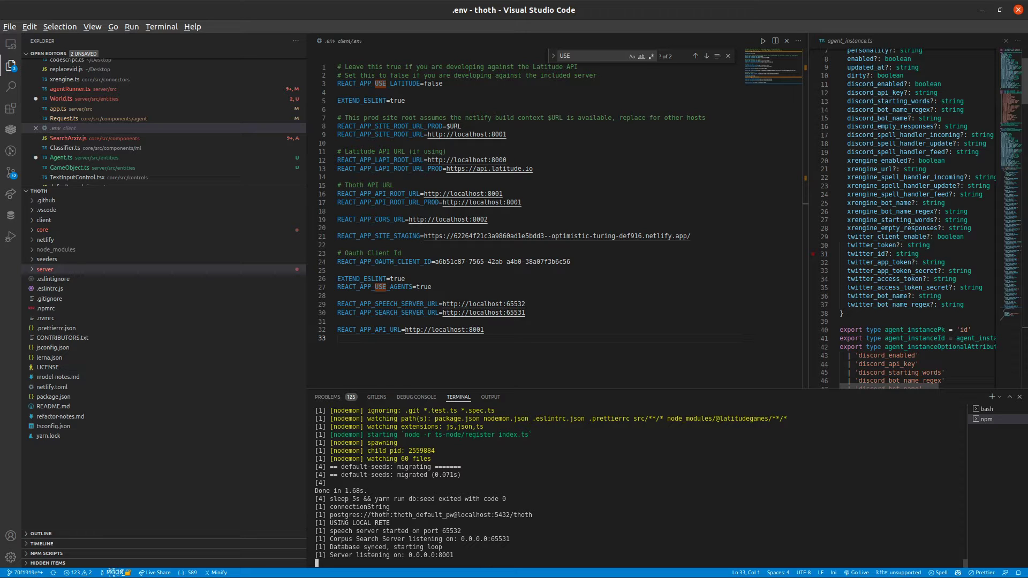
key(alt+Tab)
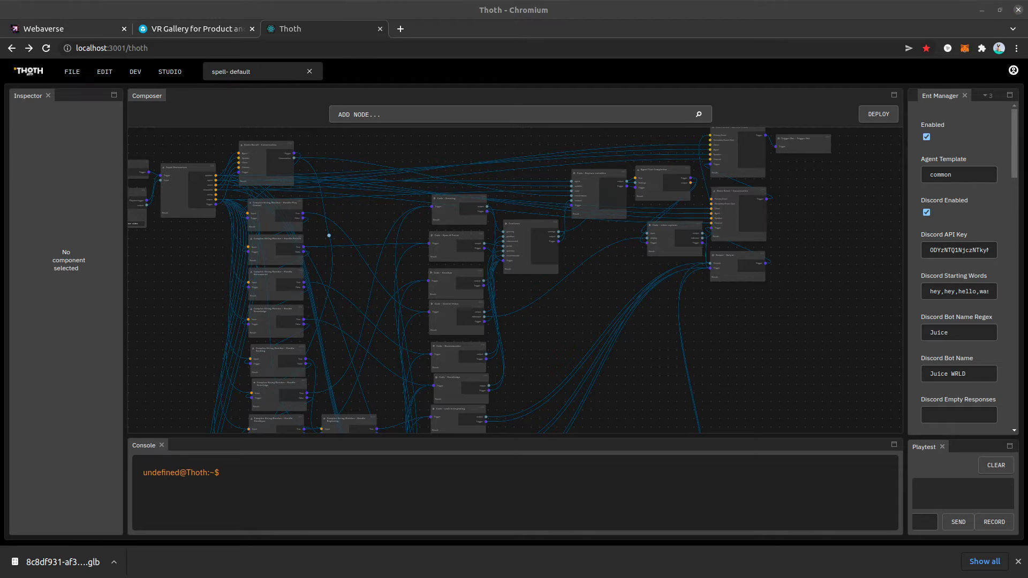
Create the examplespell spell from the Starter template and widen the Text Editor and Playtest panels.
mouse_move(76, 74)
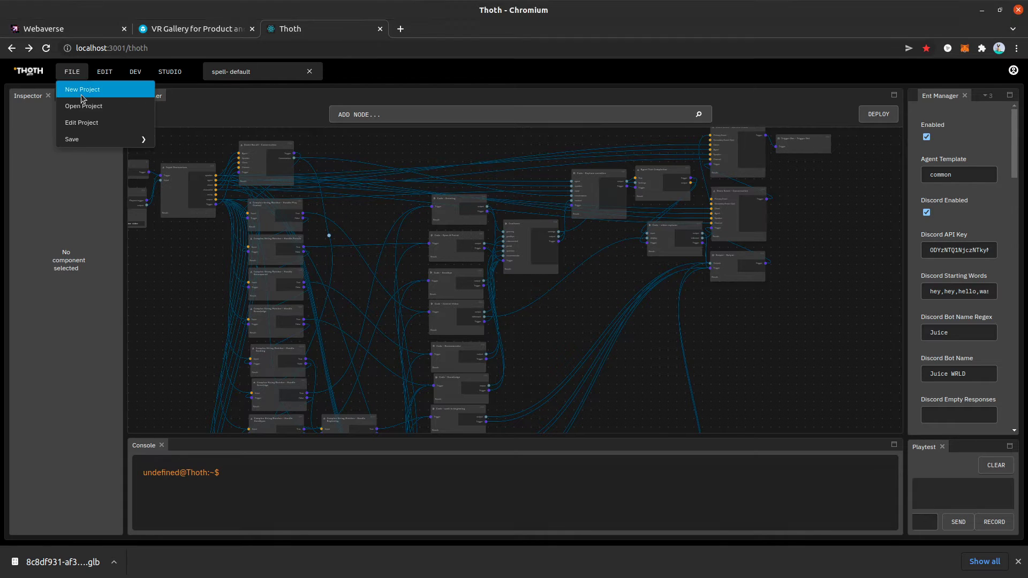
click(81, 96)
click(447, 259)
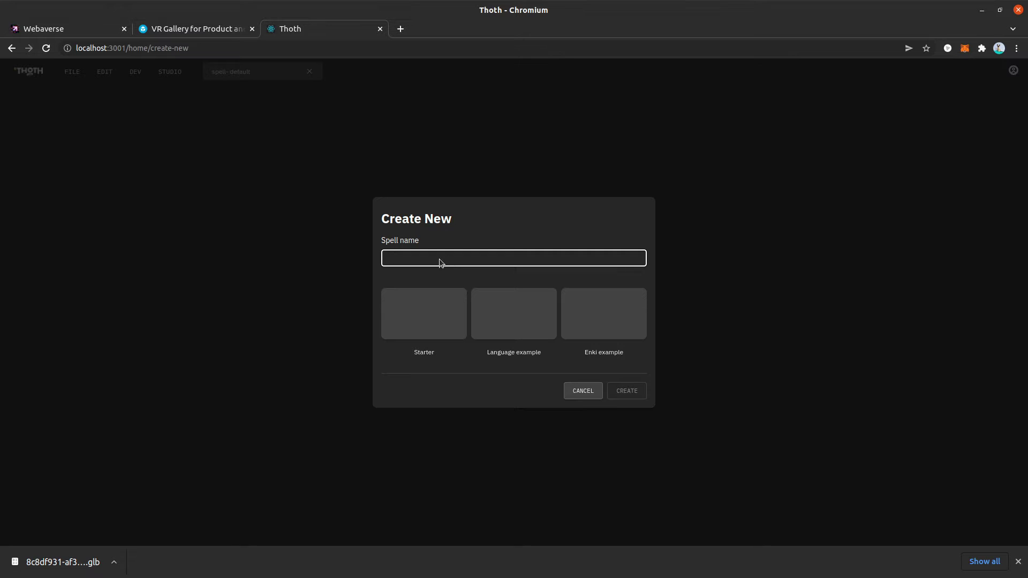
text(examplespell)
click(429, 300)
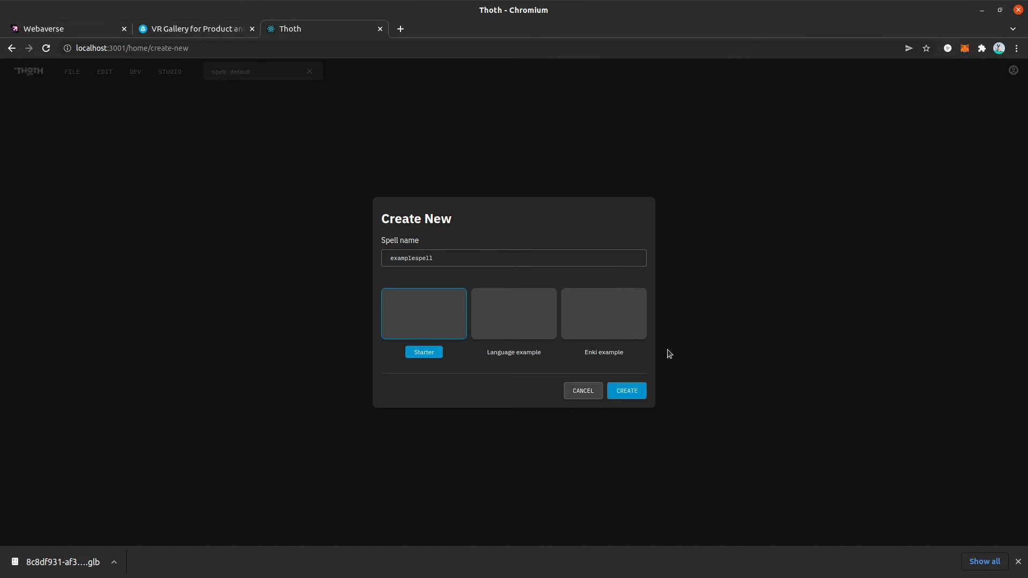
click(628, 394)
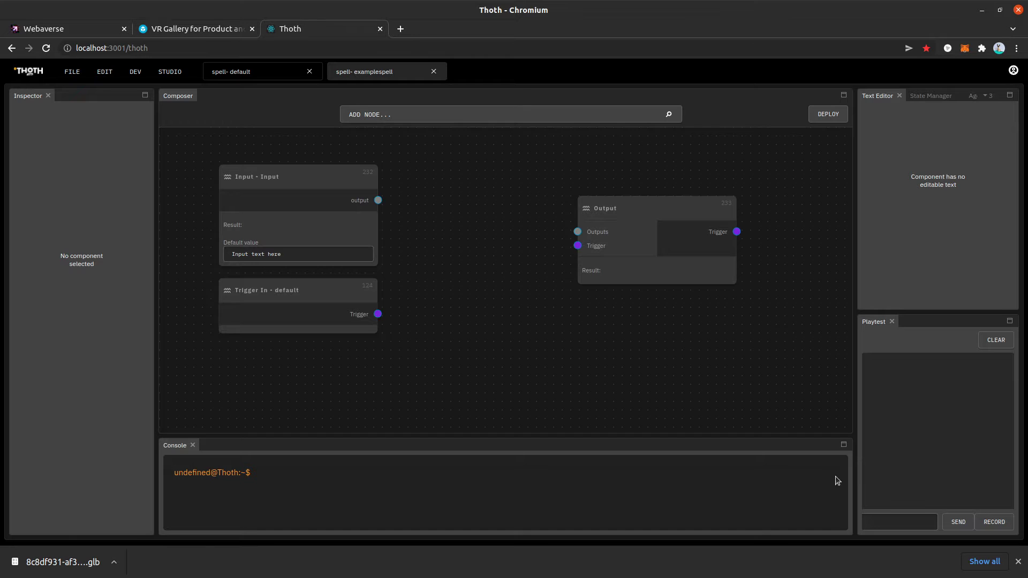
click(893, 522)
drag(851, 379, 786, 396)
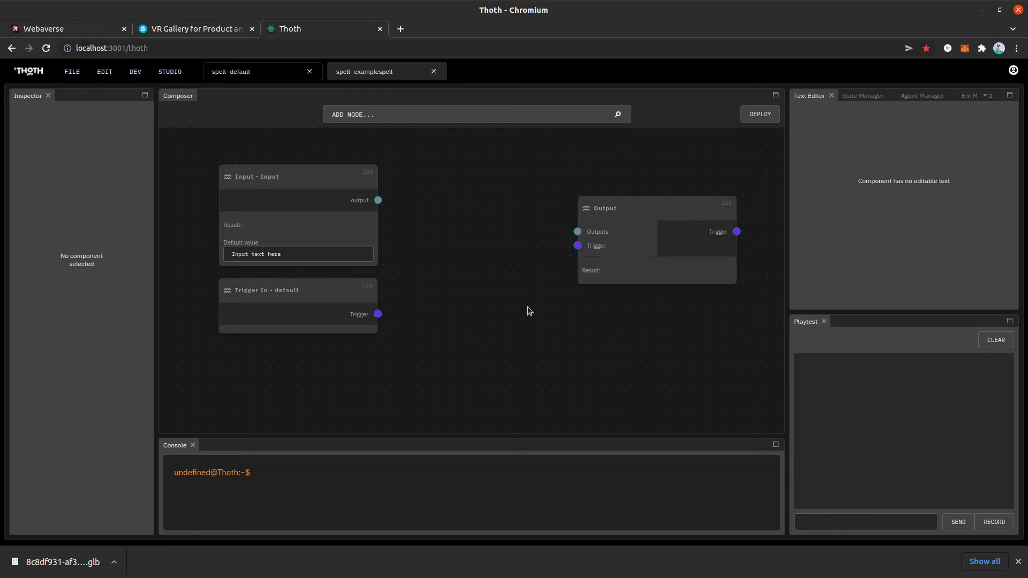
Add an Echo node from the Utility menu and place it between Input and Output.
right_click(459, 229)
mouse_move(468, 271)
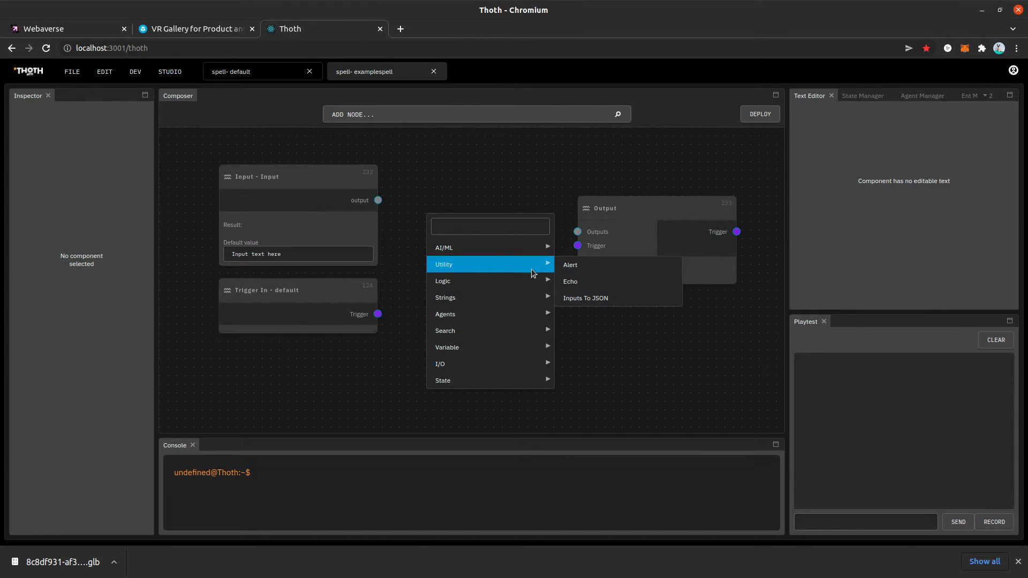
right_click(430, 196)
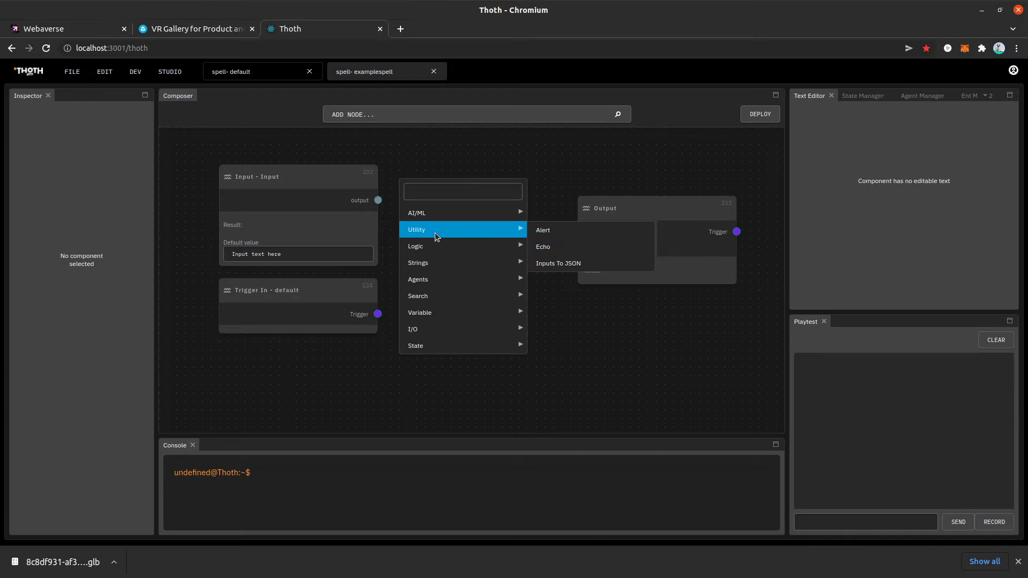
click(383, 113)
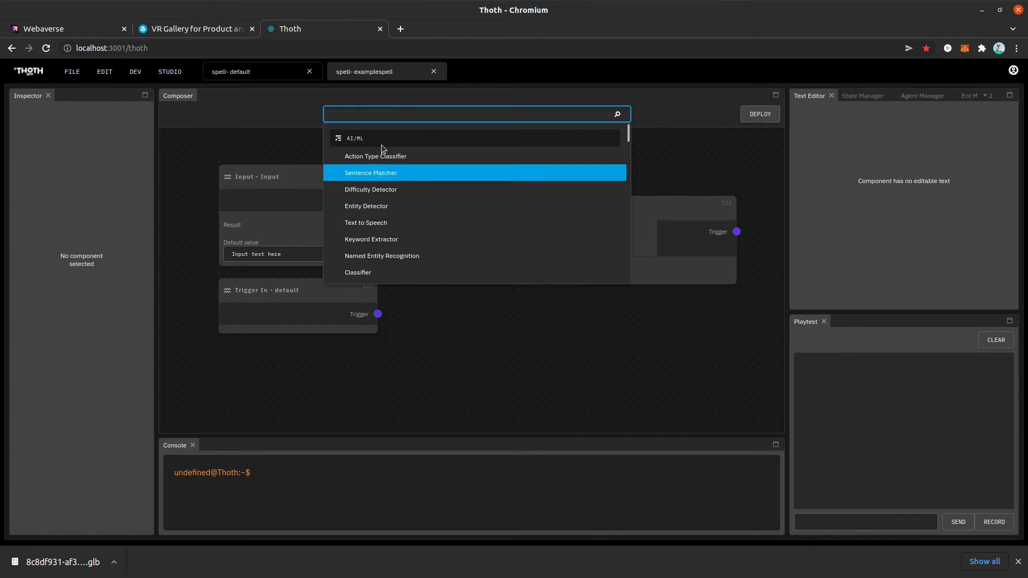
right_click(403, 165)
mouse_move(405, 186)
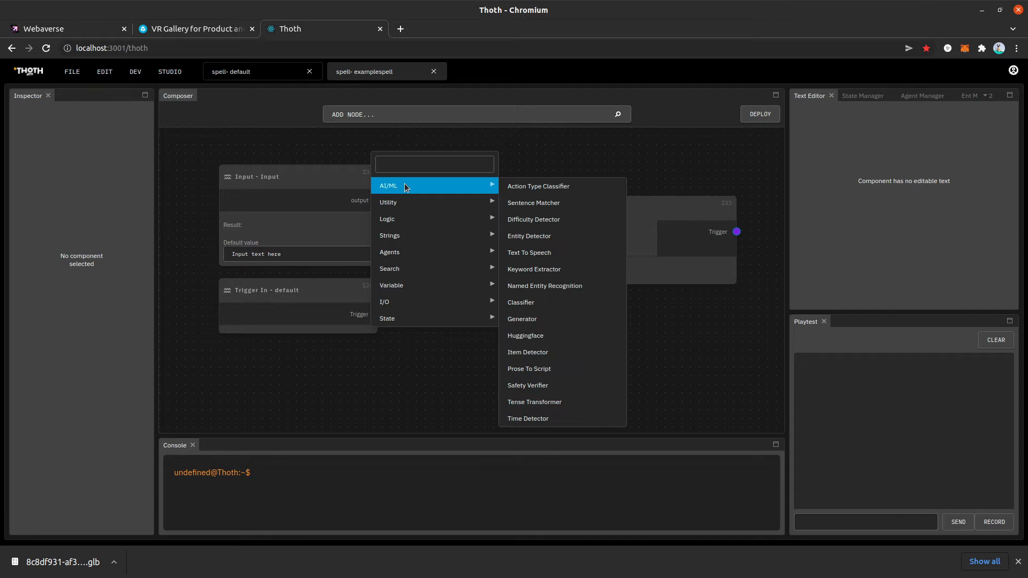
mouse_move(484, 203)
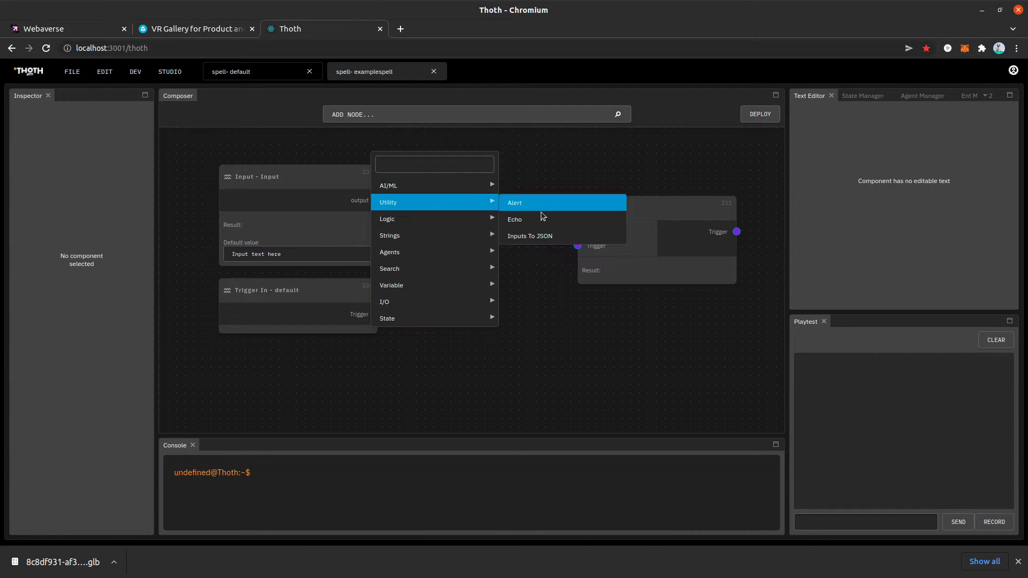
click(552, 219)
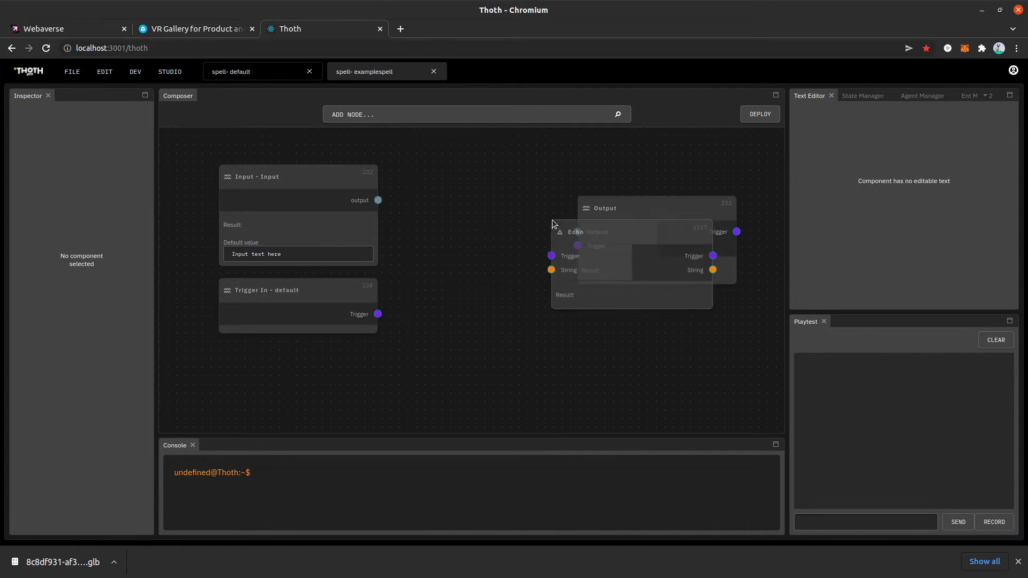
drag(600, 271, 477, 273)
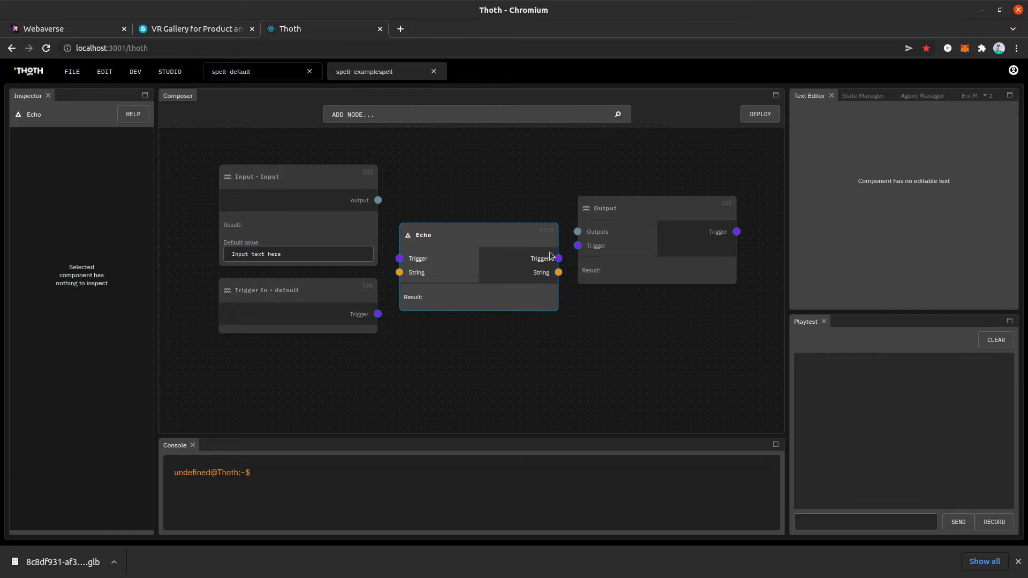
Wire Echo into Output, connect Trigger In and Input to Echo, and enable playtest on Input.
drag(560, 259, 578, 232)
click(331, 314)
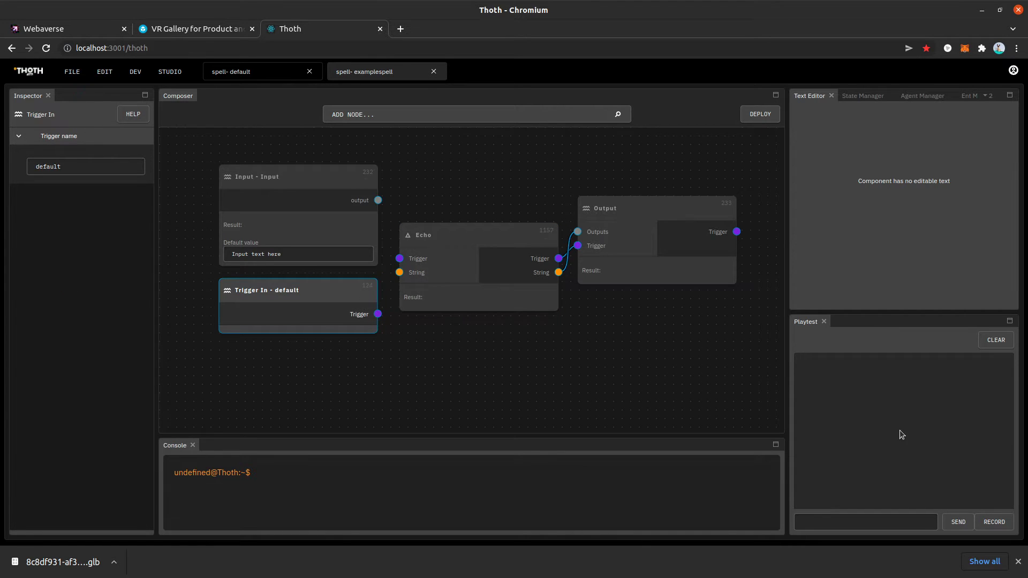
drag(378, 314, 399, 259)
click(270, 223)
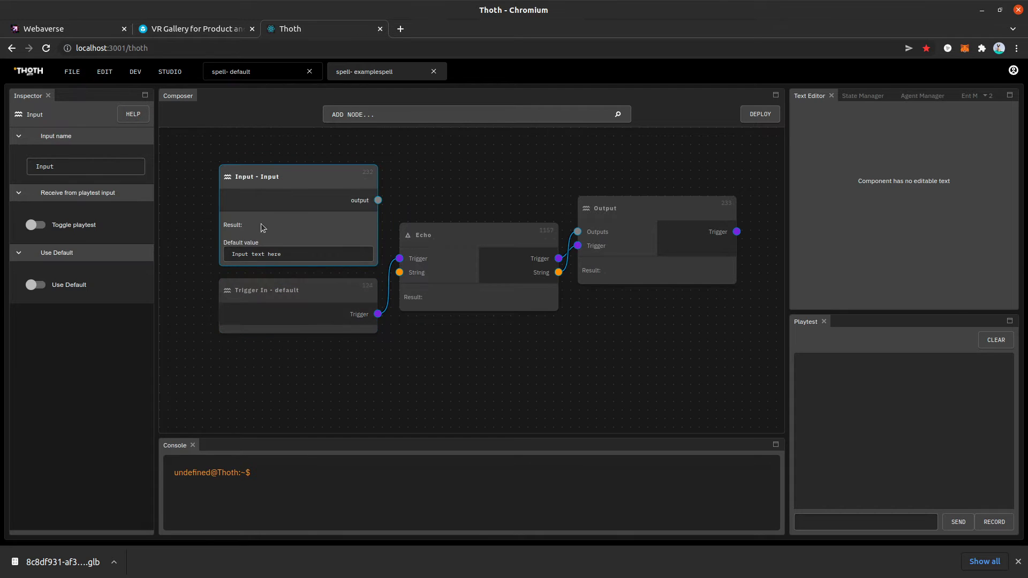
click(36, 225)
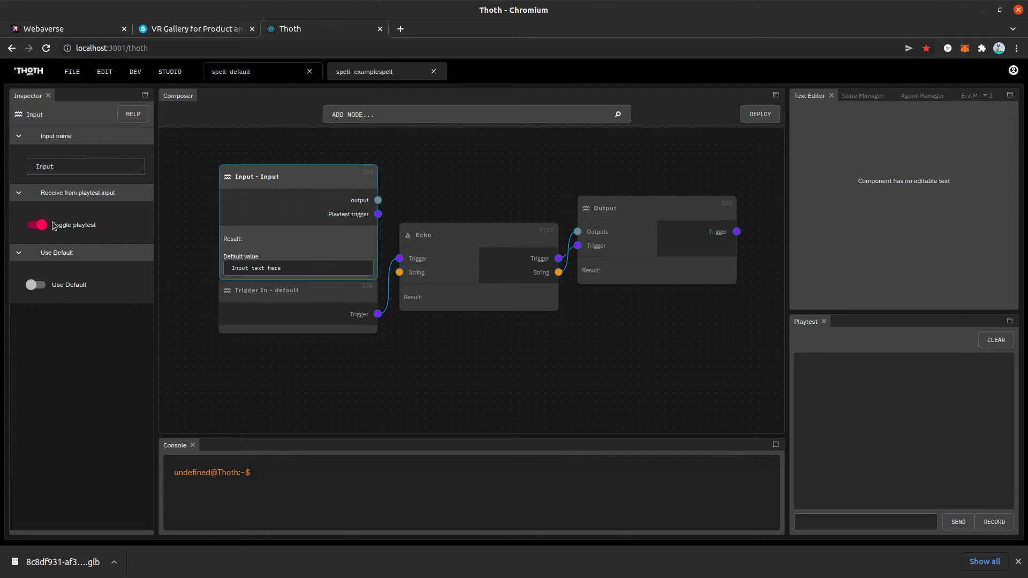
drag(324, 231, 400, 259)
drag(371, 190, 399, 272)
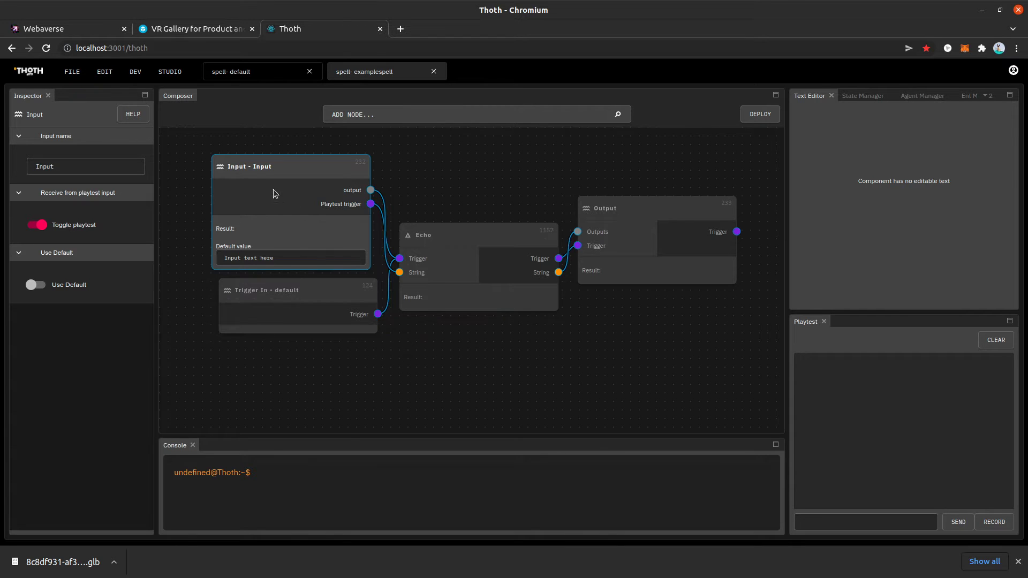
Name the Output node 'Output', nudge it lower, and reload the Thoth page.
click(639, 230)
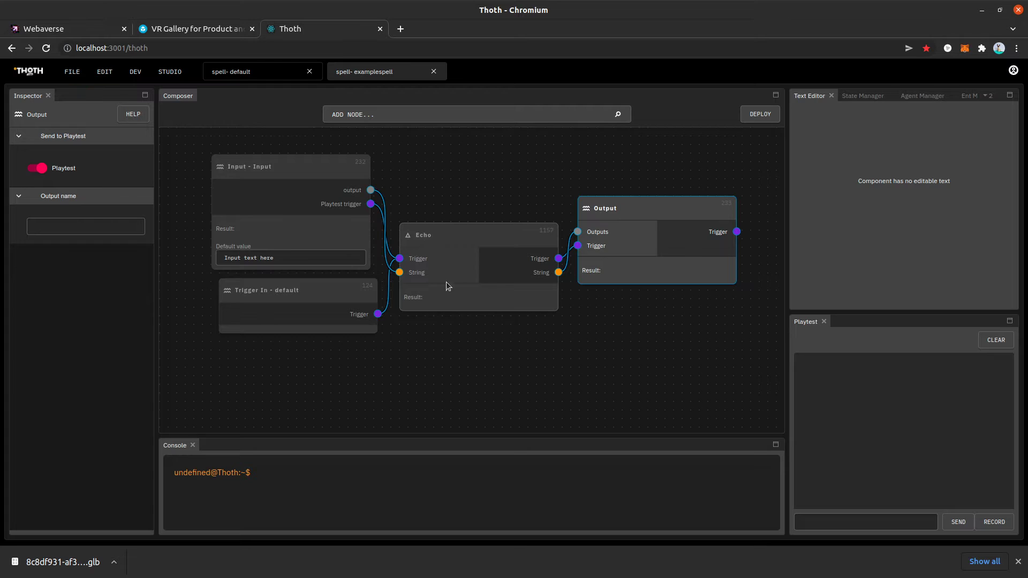
click(75, 227)
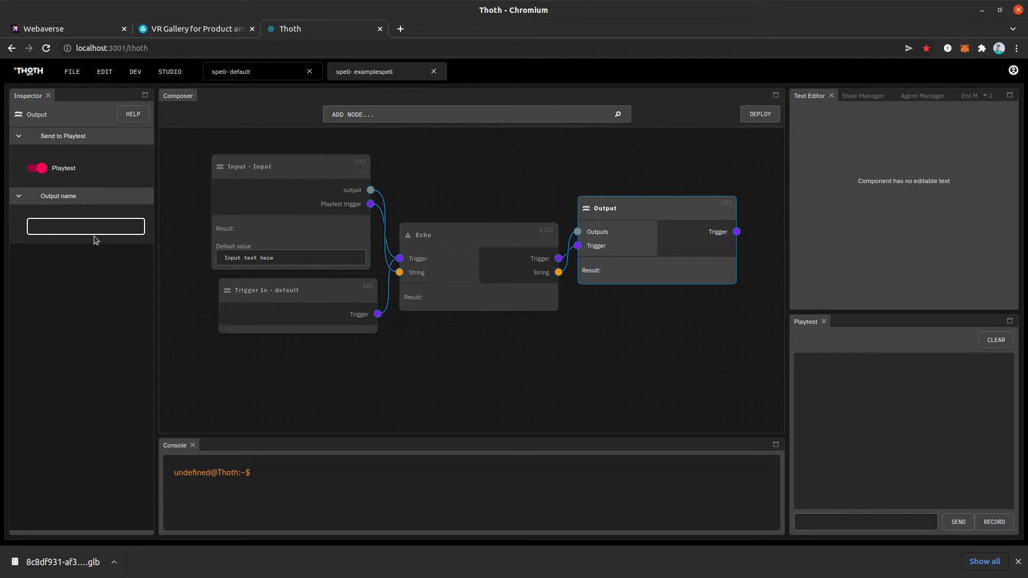
text(Output)
click(233, 197)
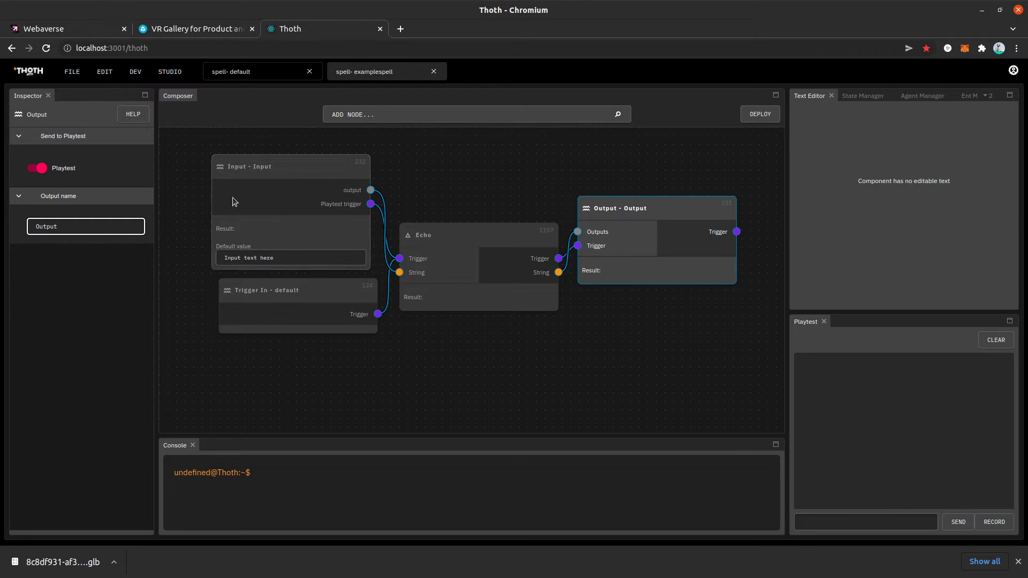
click(644, 229)
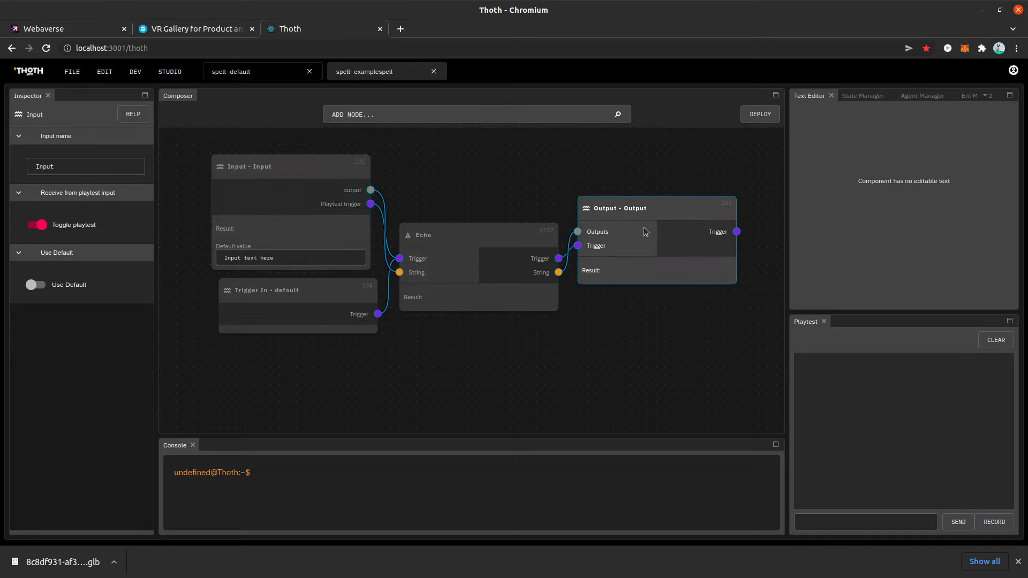
drag(652, 265, 652, 284)
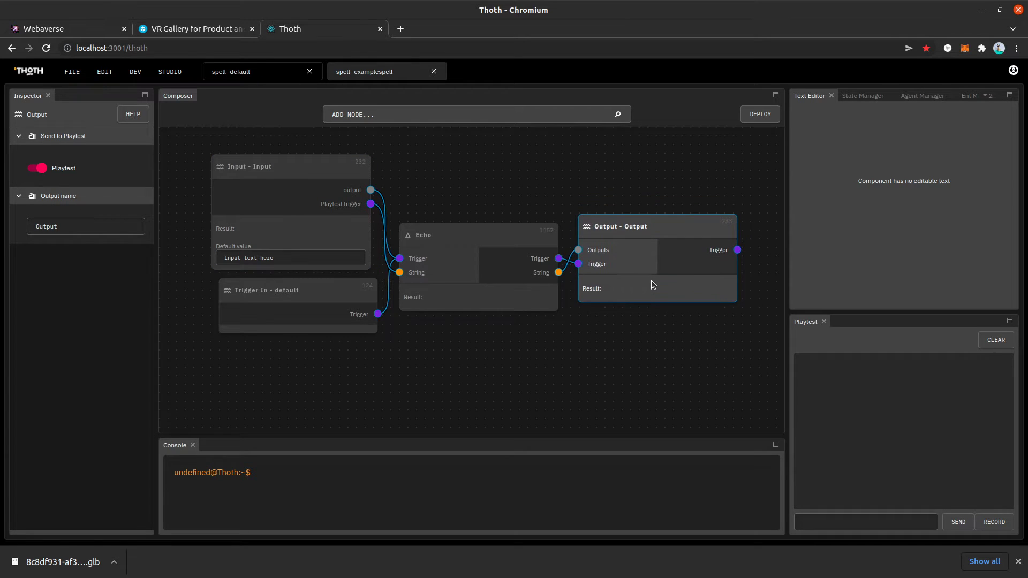
key(ctrl+r)
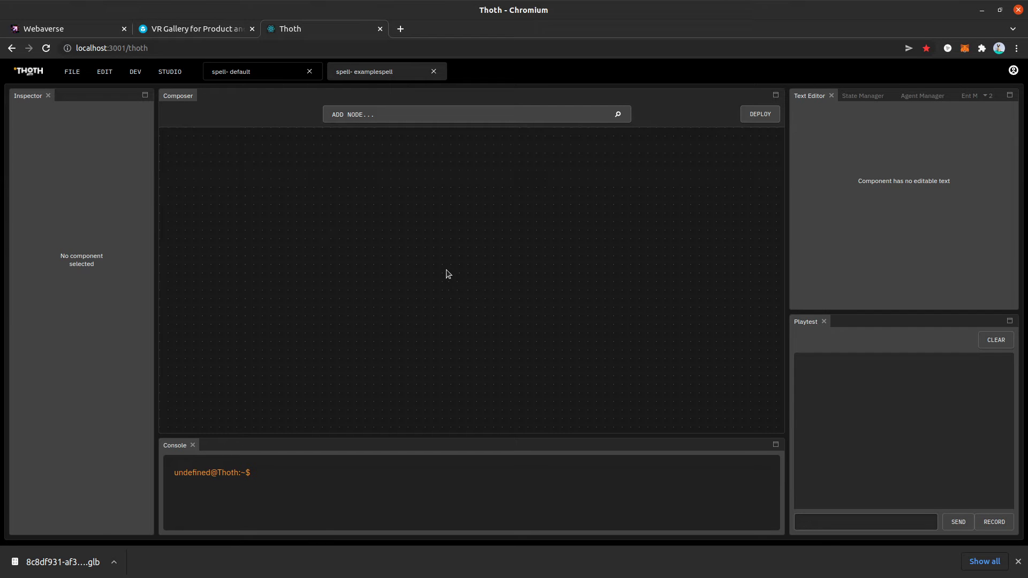
Bring the starter Input, Trigger In and Output nodes into view and move Output further right.
scroll(397, 331, down, 8)
drag(271, 360, 366, 352)
scroll(354, 314, up, 4)
drag(493, 287, 577, 275)
right_click(381, 238)
mouse_move(419, 262)
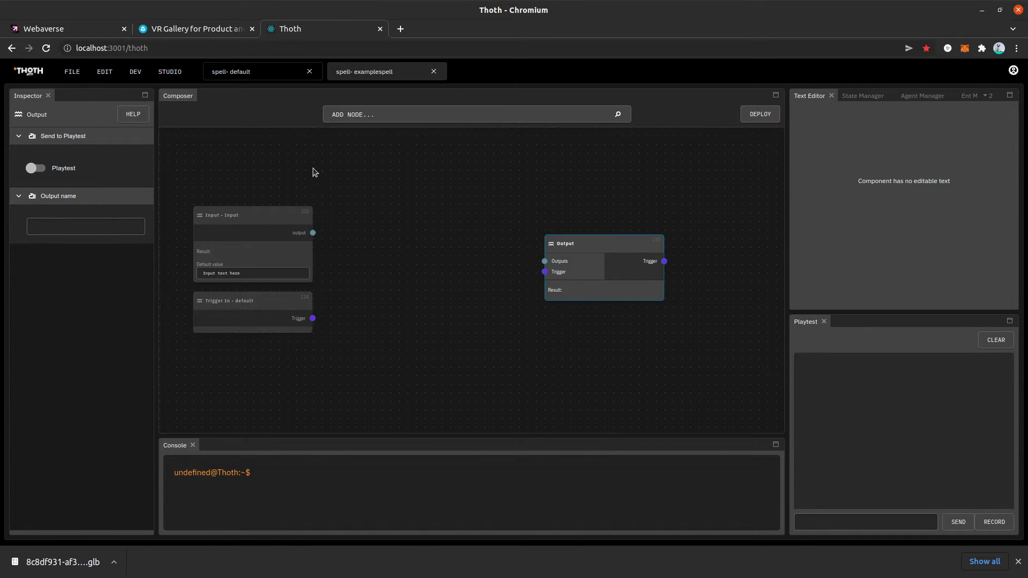
right_click(366, 227)
Save the spell, then add an Echo node placed between Input and Output.
mouse_move(71, 72)
mouse_move(129, 145)
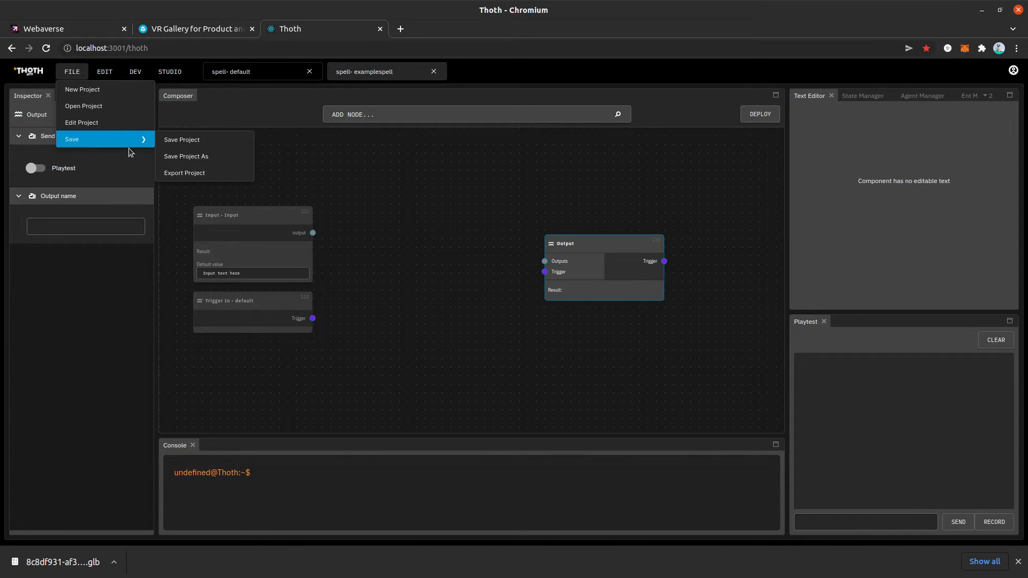
click(187, 144)
right_click(381, 202)
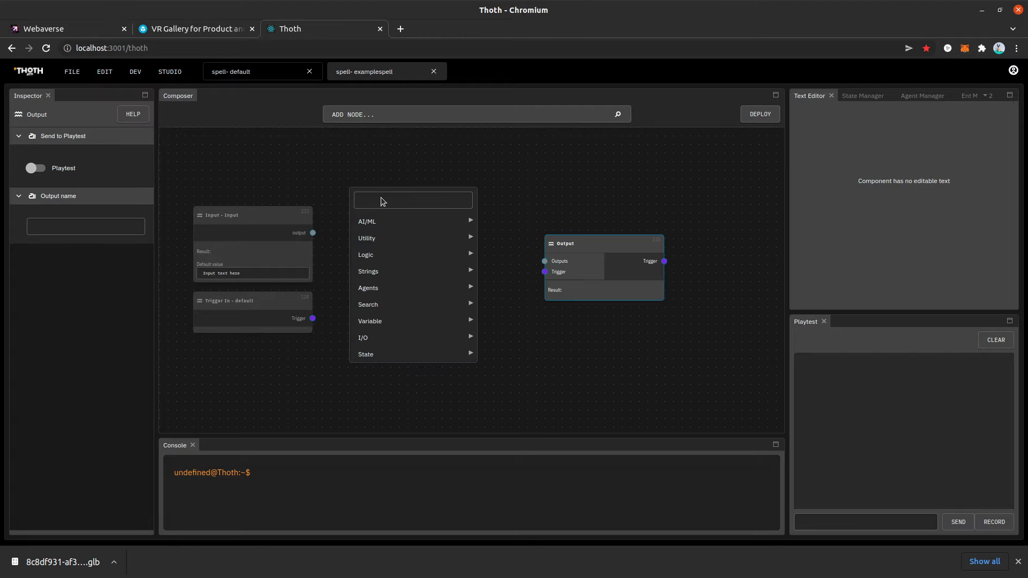
mouse_move(435, 238)
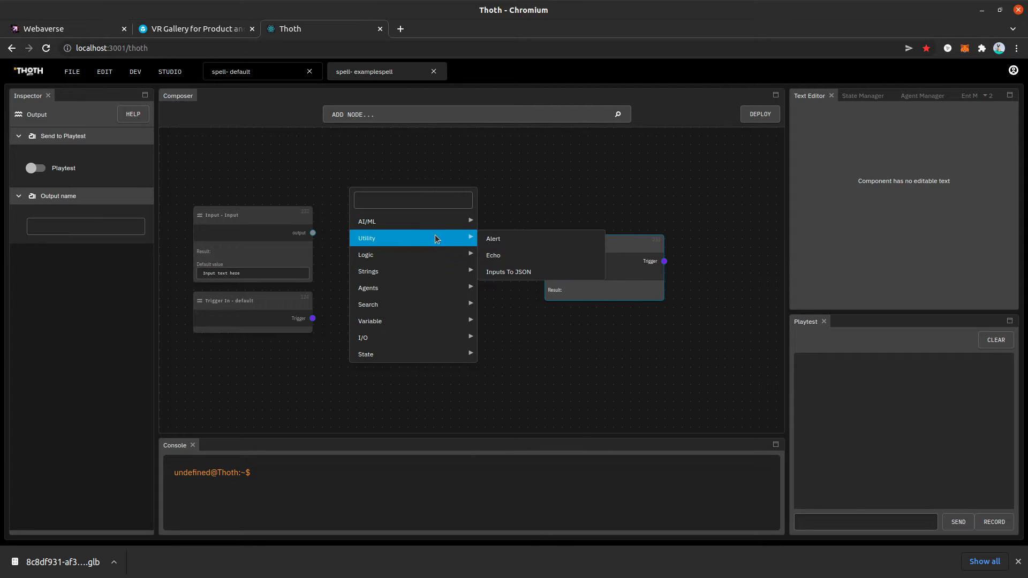
click(510, 257)
drag(564, 300, 415, 283)
Enable playtest on the Input and Output nodes and name the Output node 'Output'.
click(268, 245)
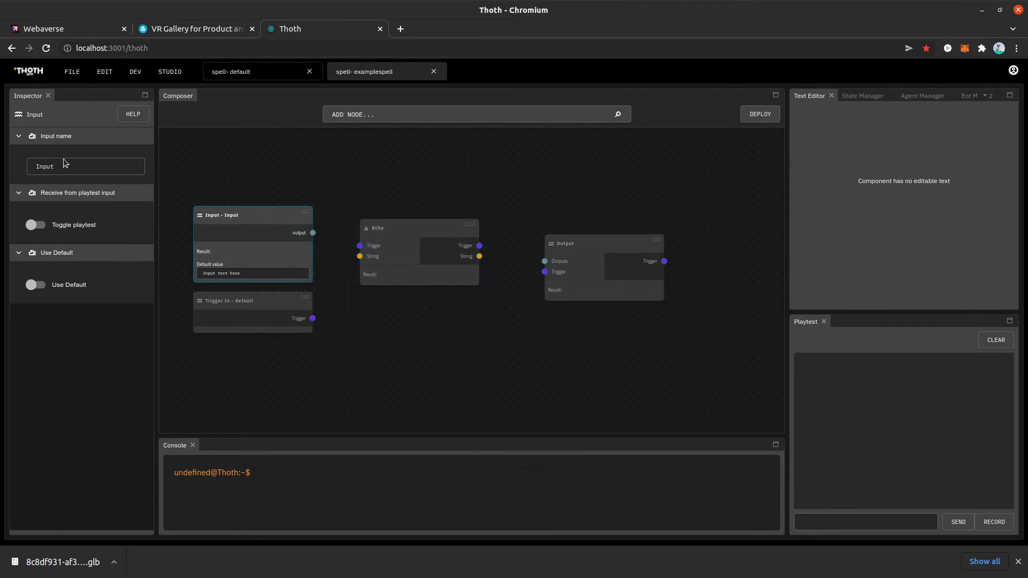
click(34, 223)
click(554, 276)
click(35, 163)
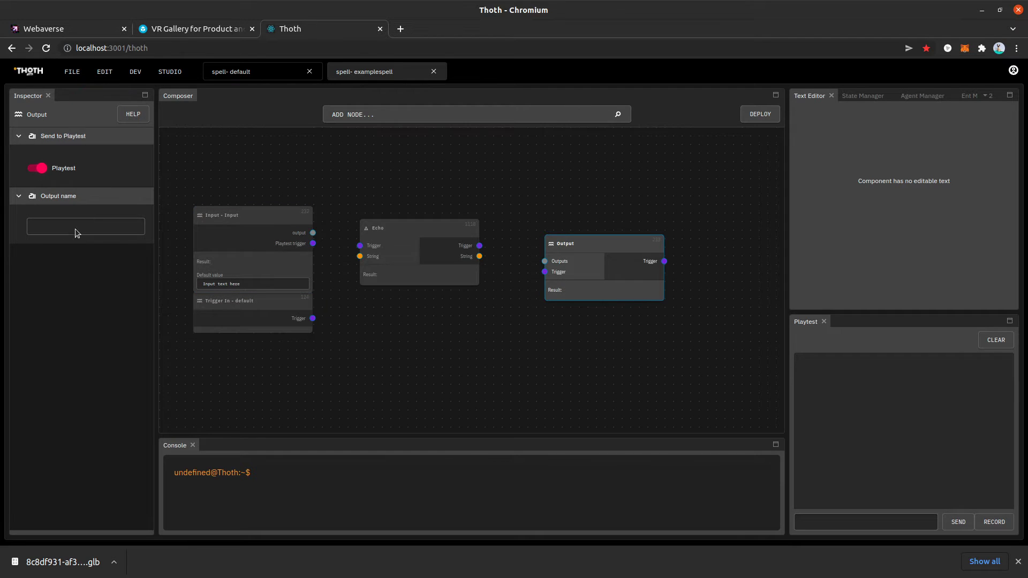
click(78, 223)
text(Output)
Move Trigger In lower and connect it to Echo's Trigger input.
click(315, 319)
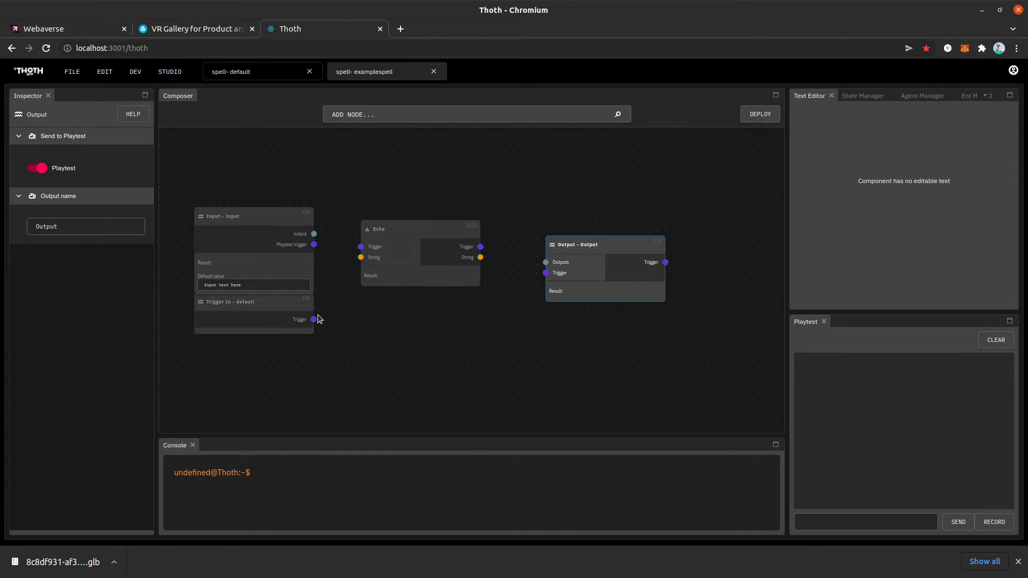
drag(286, 310, 285, 332)
drag(316, 236, 349, 227)
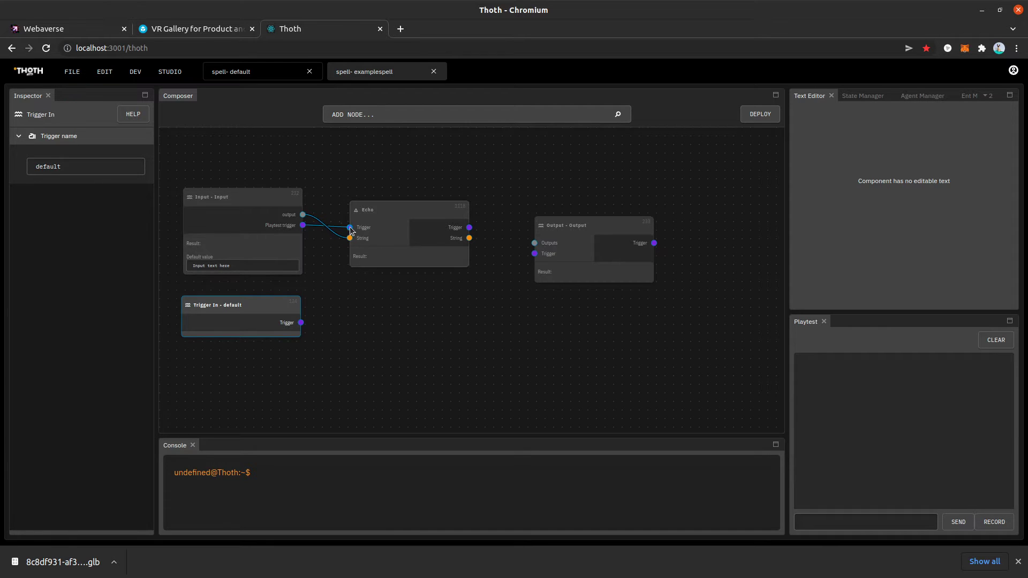
drag(300, 323, 349, 228)
drag(418, 344, 416, 348)
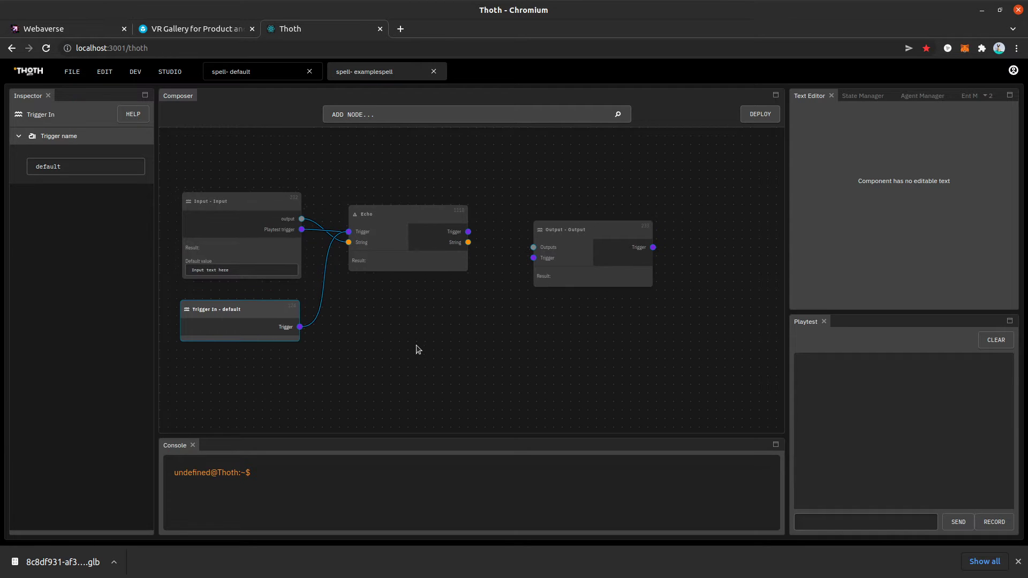
drag(460, 322, 358, 341)
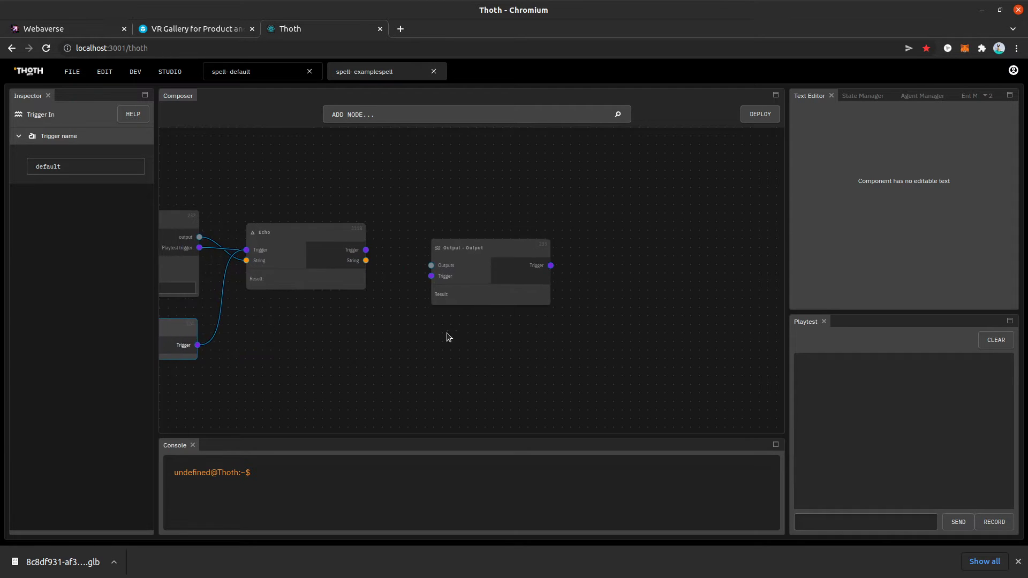
Add a Trigger Out node beside Output, wiring Echo's String into Output and Output's trigger into Trigger Out.
right_click(637, 214)
mouse_move(650, 266)
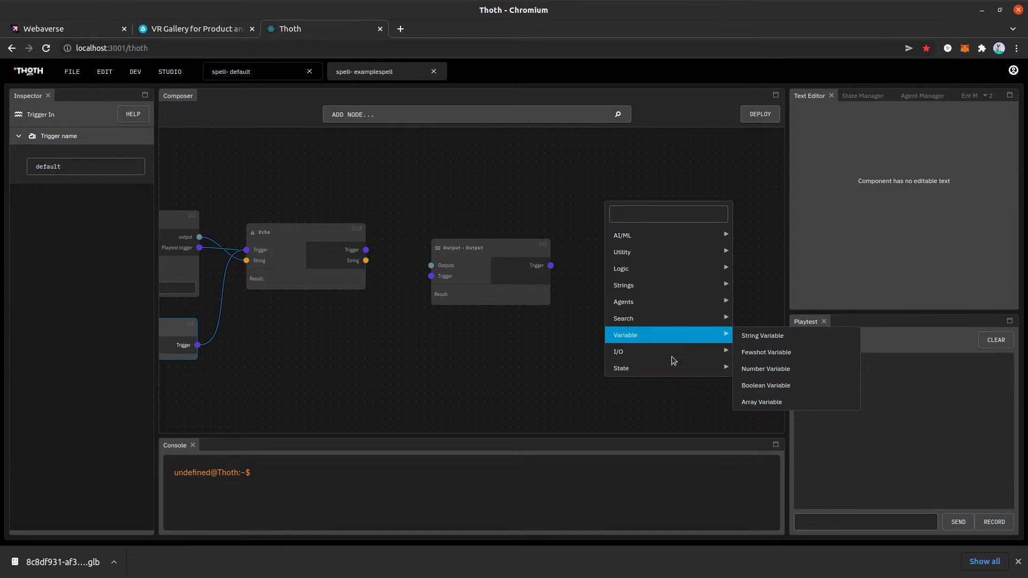
mouse_move(664, 357)
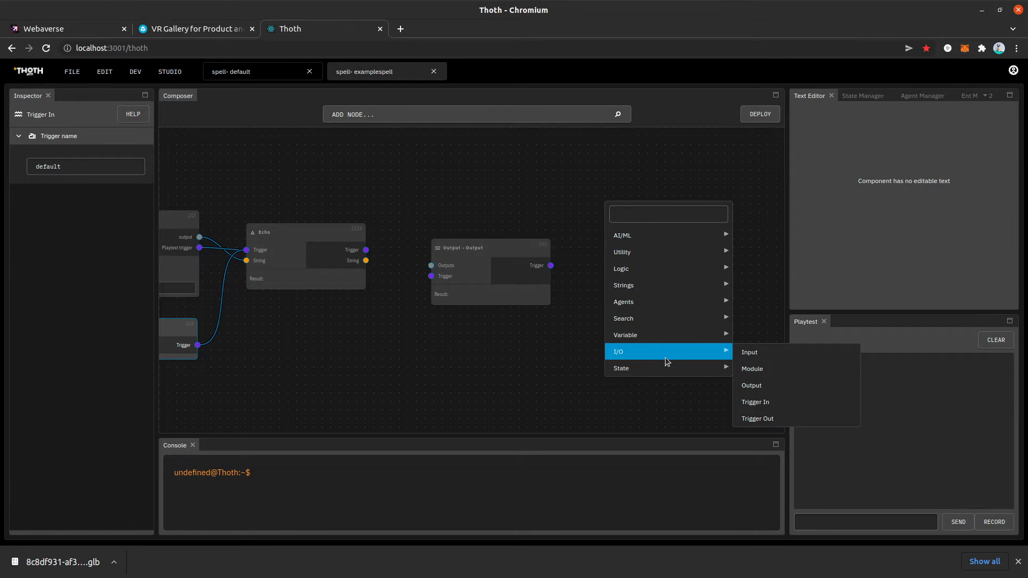
click(757, 418)
drag(746, 378, 546, 204)
drag(415, 289, 530, 332)
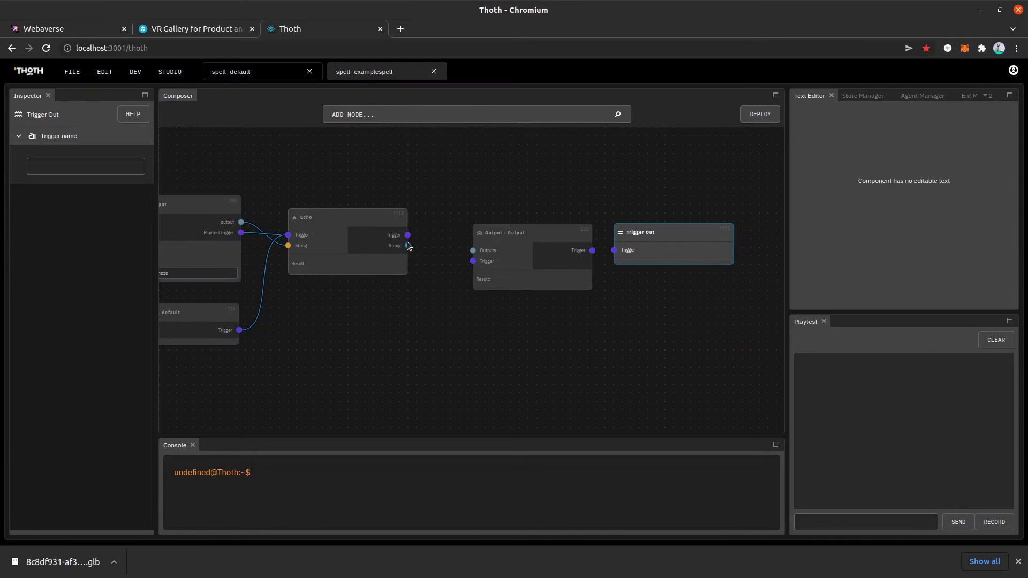
drag(407, 245, 473, 261)
drag(592, 250, 623, 254)
Save the examplespell project via File > Save Project.
click(72, 71)
mouse_move(80, 138)
click(184, 143)
drag(415, 358, 448, 368)
scroll(434, 354, down, 2)
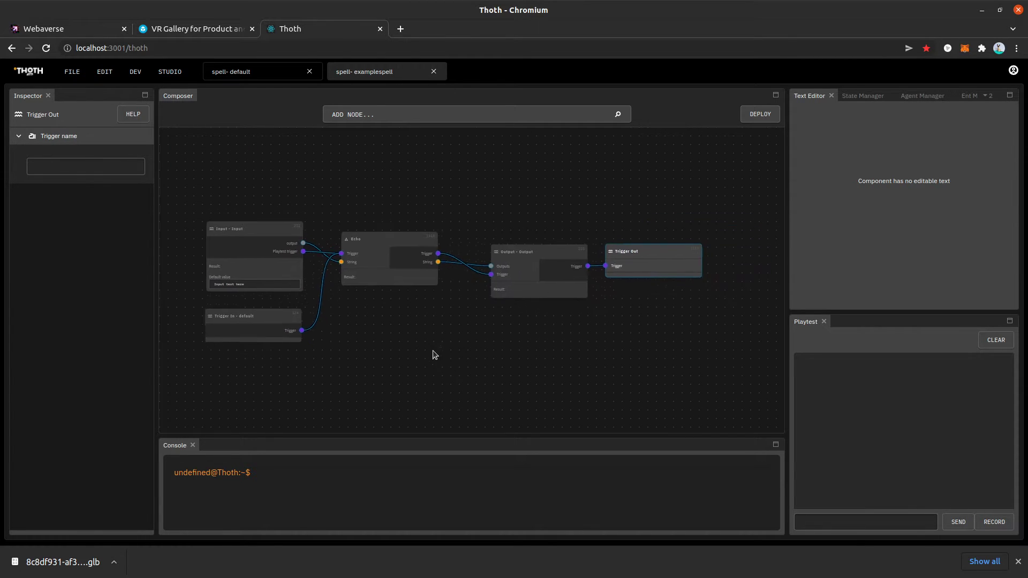
Send 'hello' as a playtest message.
click(819, 524)
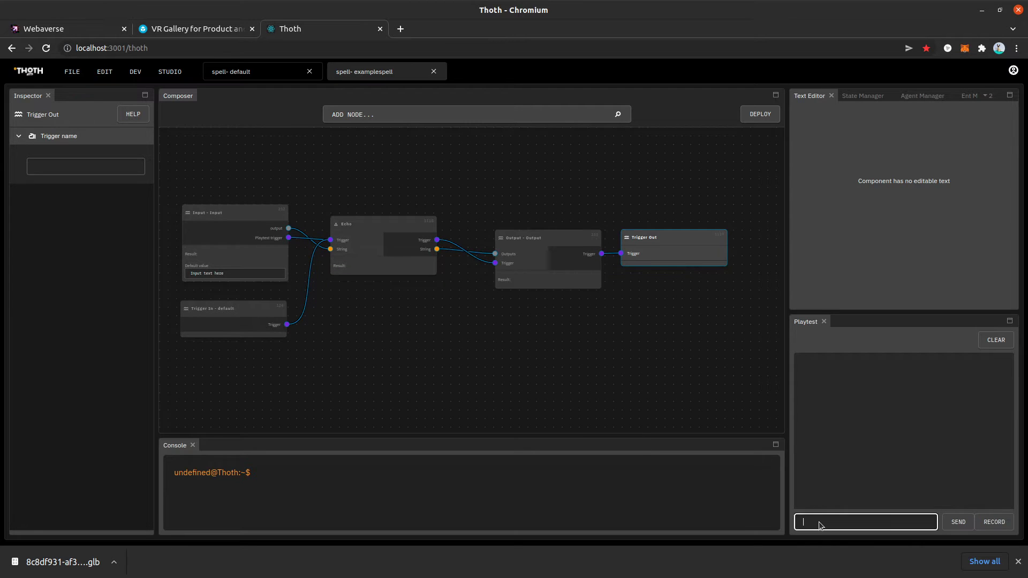
key(Return)
text(hello)
key(Return)
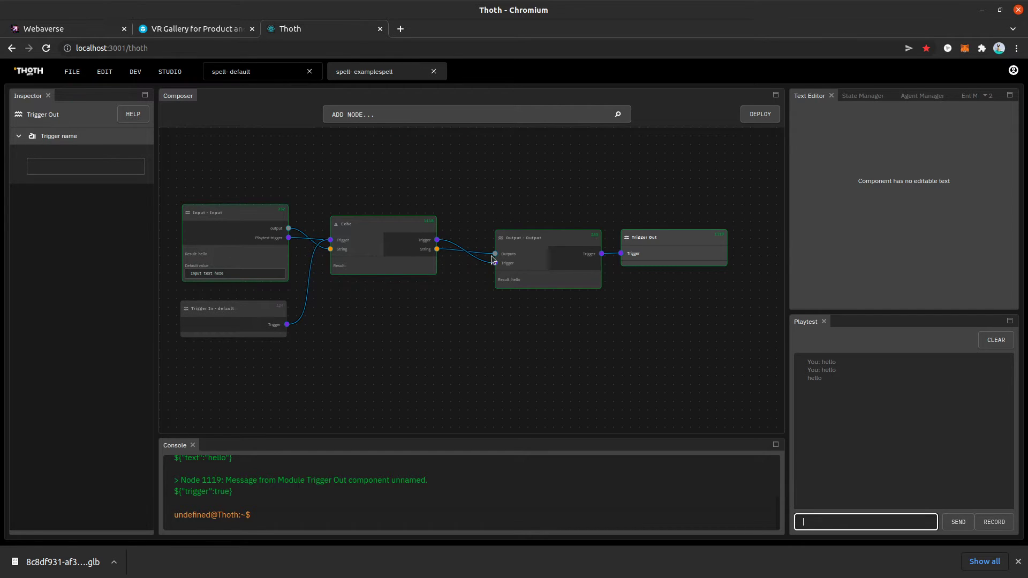
Connect Echo's Trigger output to Output's Trigger input and save the project.
drag(493, 260, 495, 262)
click(72, 71)
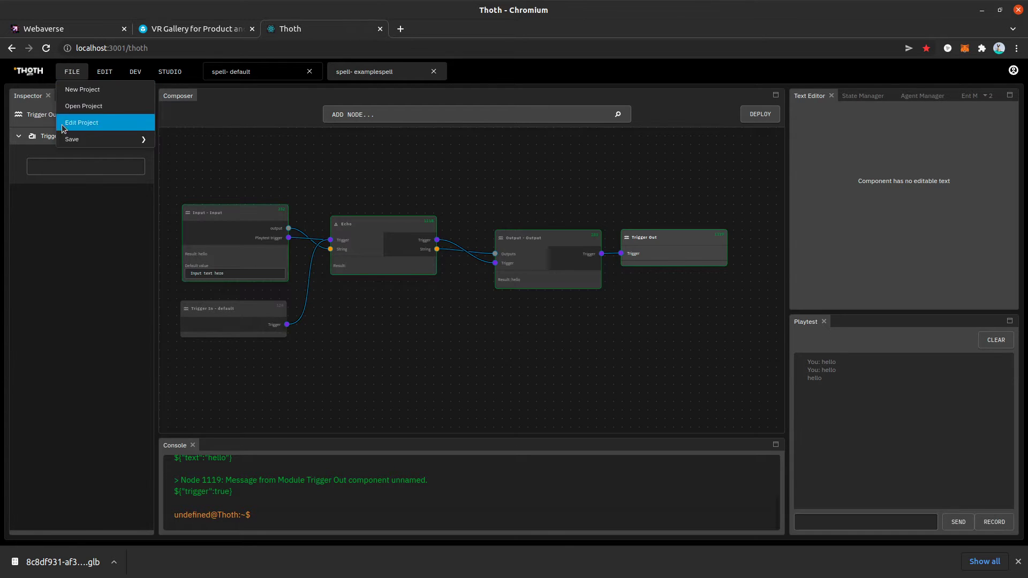
mouse_move(118, 139)
click(164, 140)
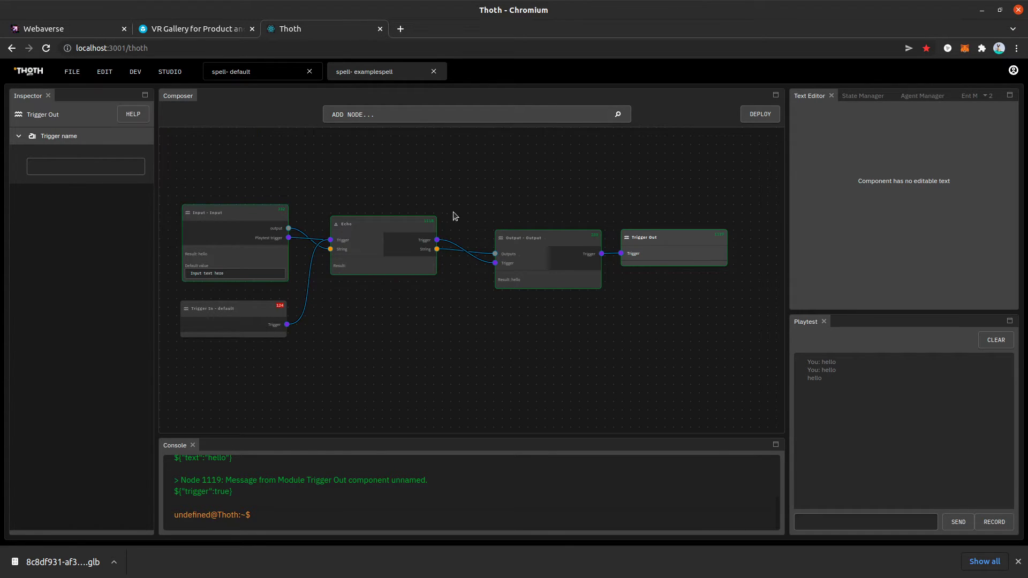
Send 'whats going on?' in the playtest and confirm it echoes back.
click(855, 520)
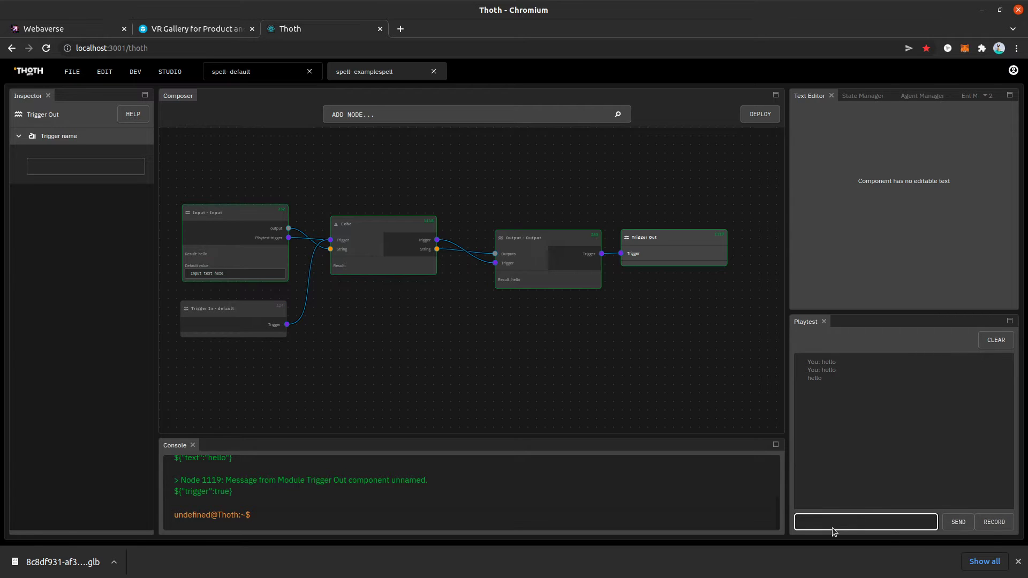
text(whats going on?)
key(Return)
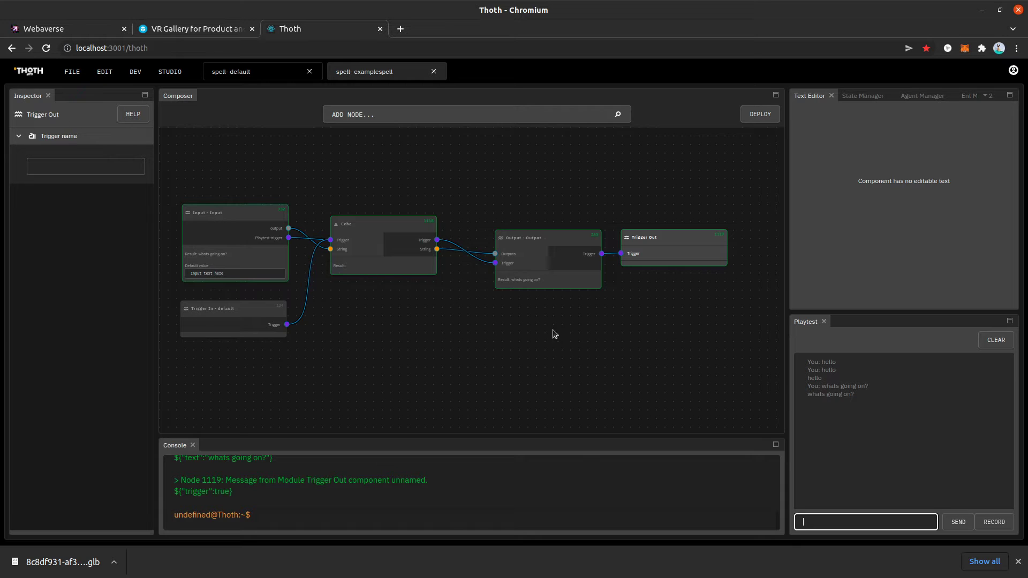
click(606, 329)
drag(472, 342, 491, 343)
click(396, 238)
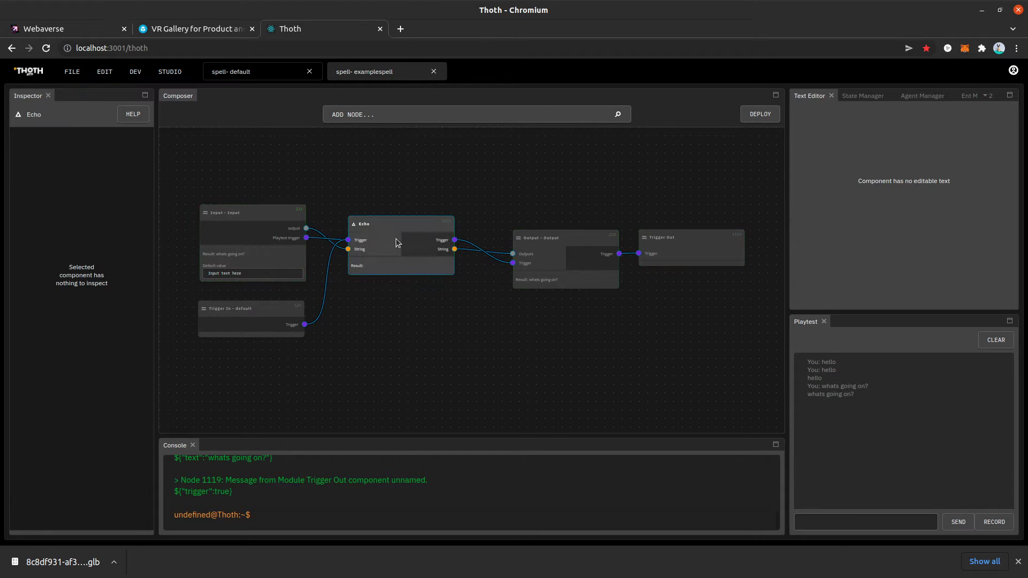
Delete the Echo node and put an Agent Text Completion node in its place.
right_click(397, 239)
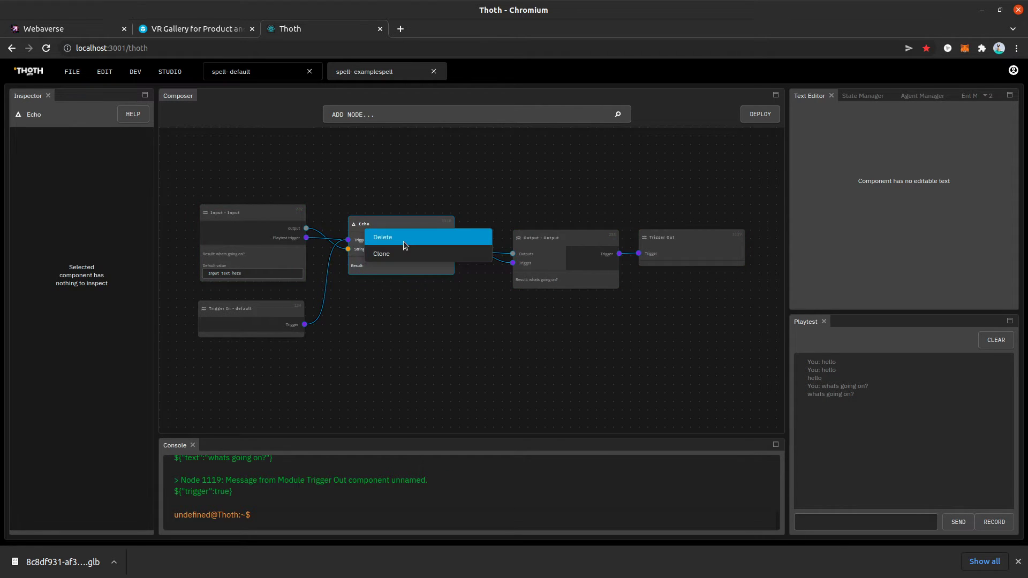
click(403, 240)
right_click(395, 234)
mouse_move(408, 252)
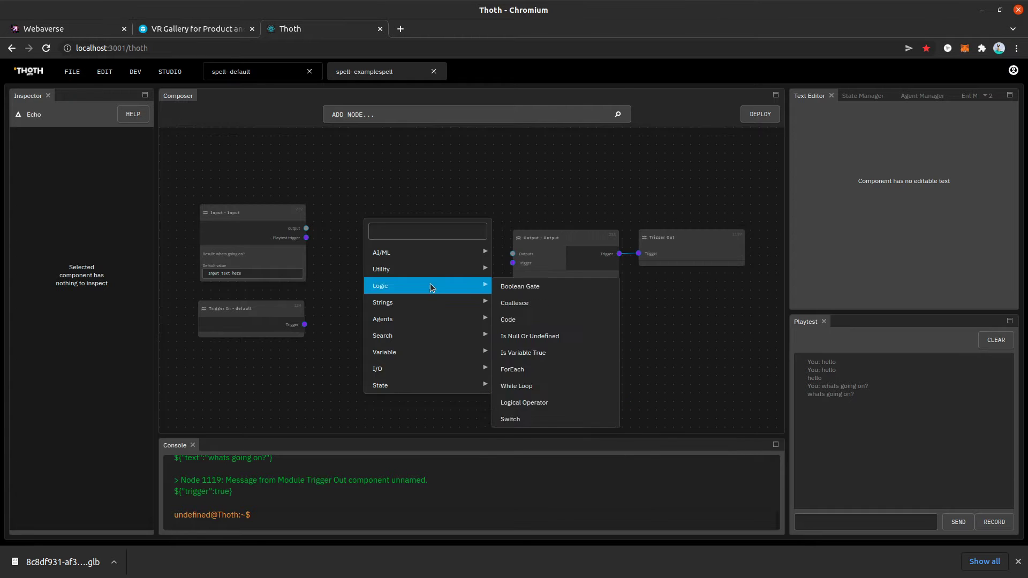
mouse_move(419, 317)
click(532, 335)
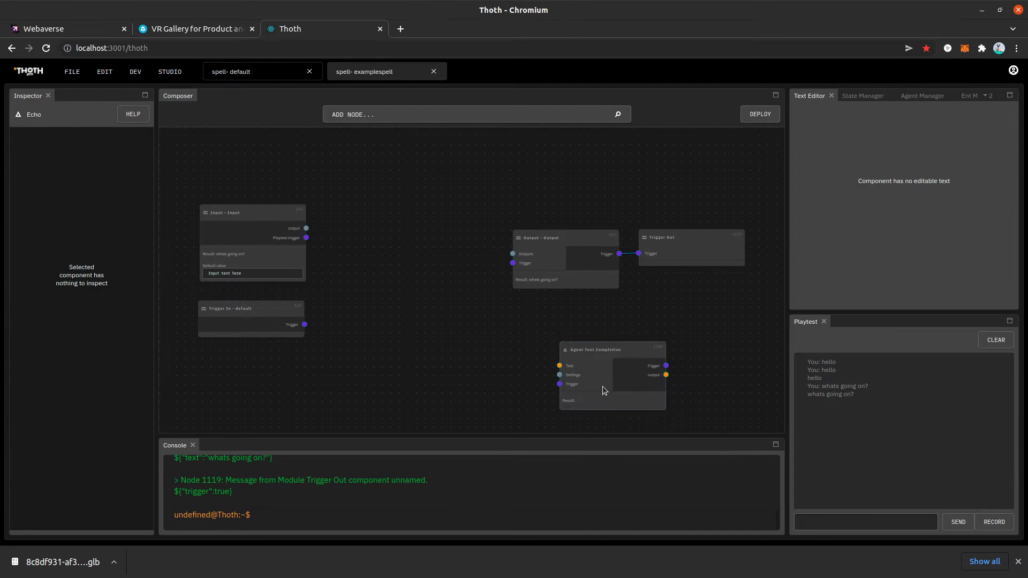
drag(603, 387, 402, 279)
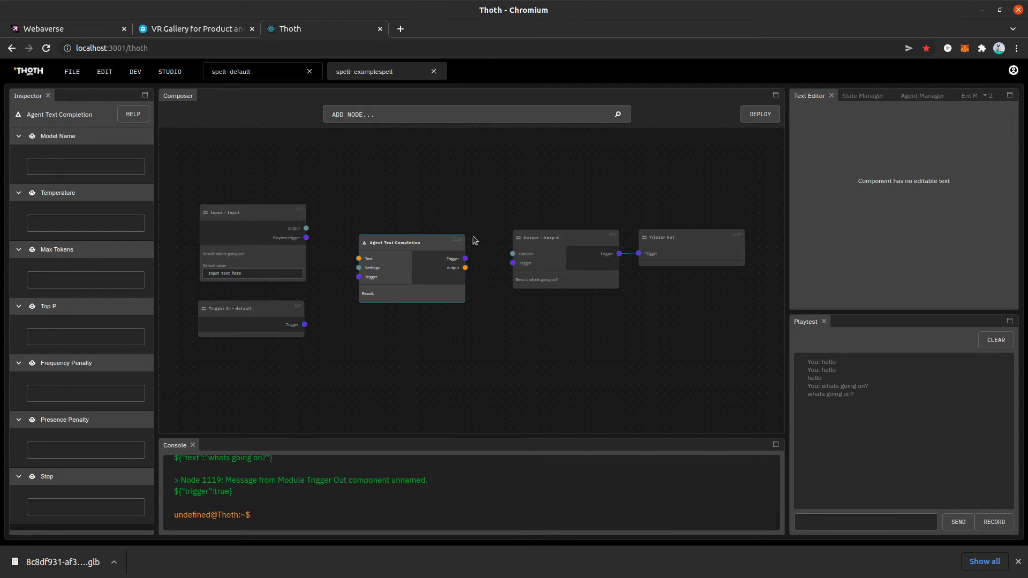
Browse and search the add-node list, then close it without adding another node.
right_click(409, 319)
mouse_move(429, 410)
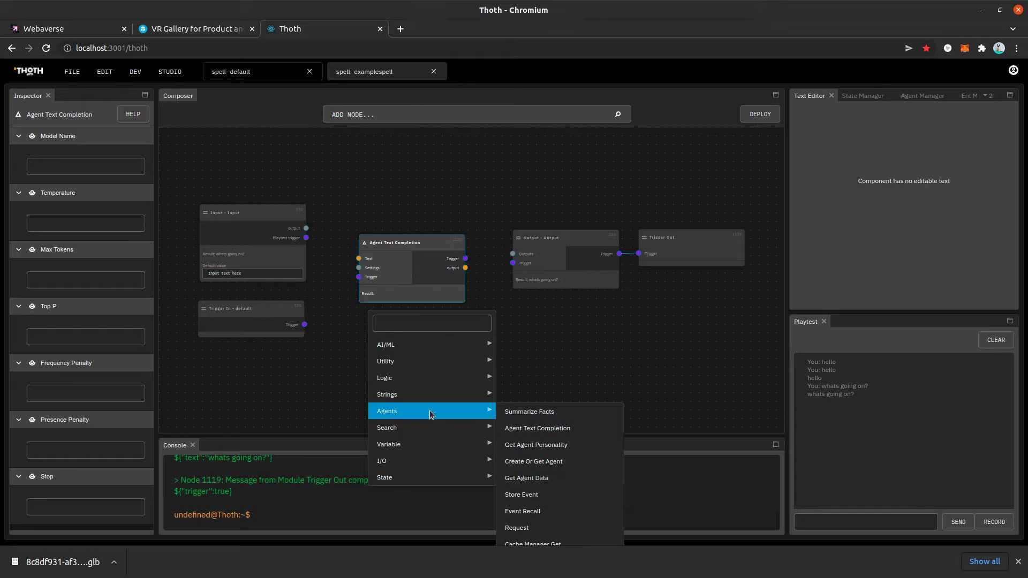
mouse_move(428, 346)
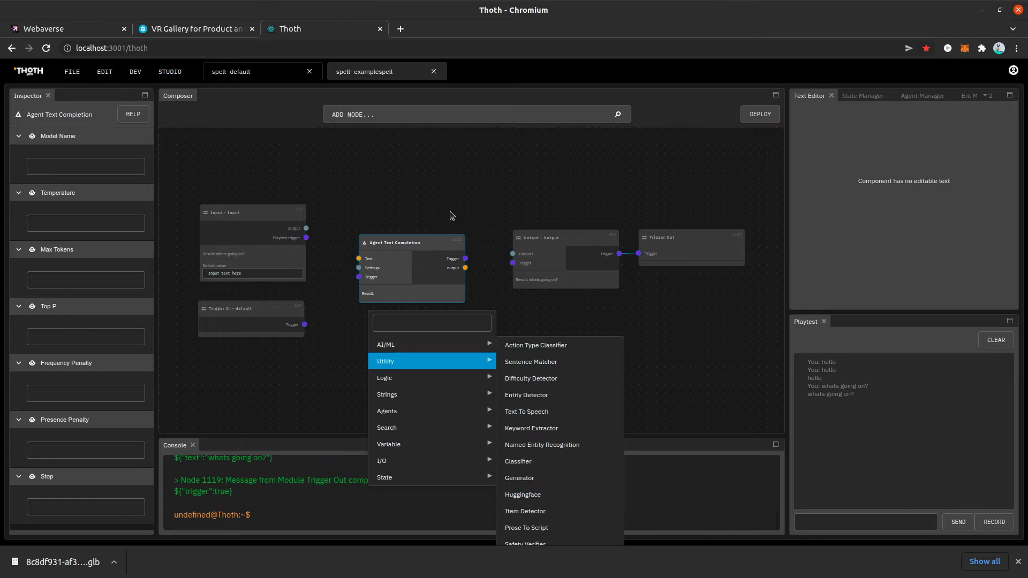
click(357, 114)
mouse_move(365, 156)
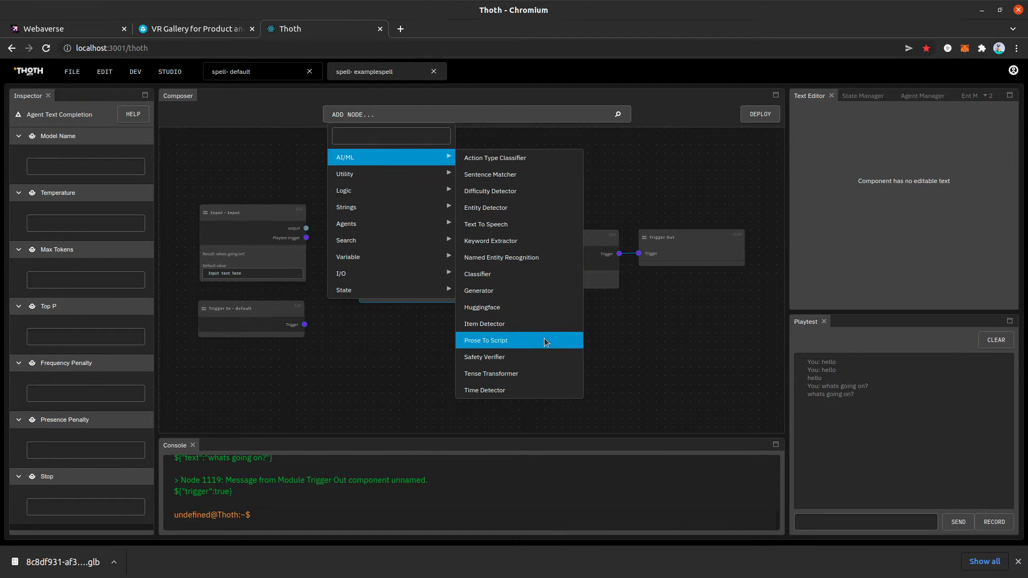
click(392, 140)
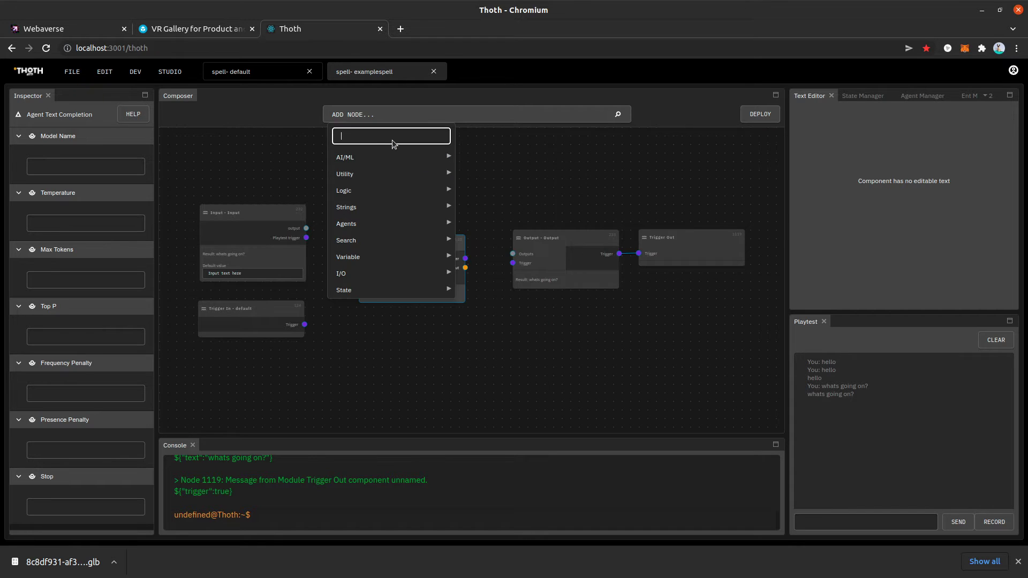
key(Escape)
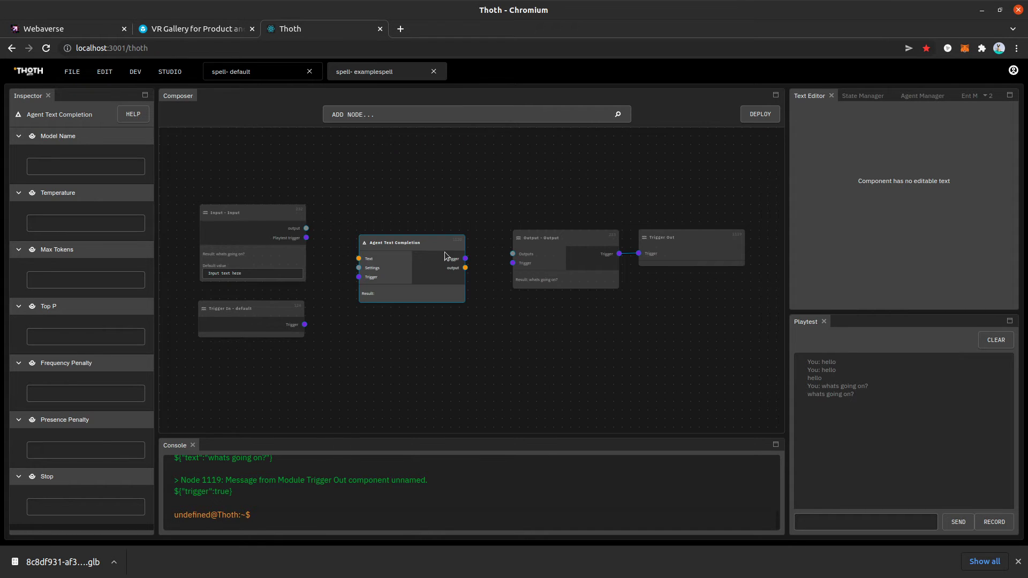
Wire the Playtest trigger and Trigger In into Agent Text Completion, and its output and trigger into Output.
drag(413, 252, 410, 251)
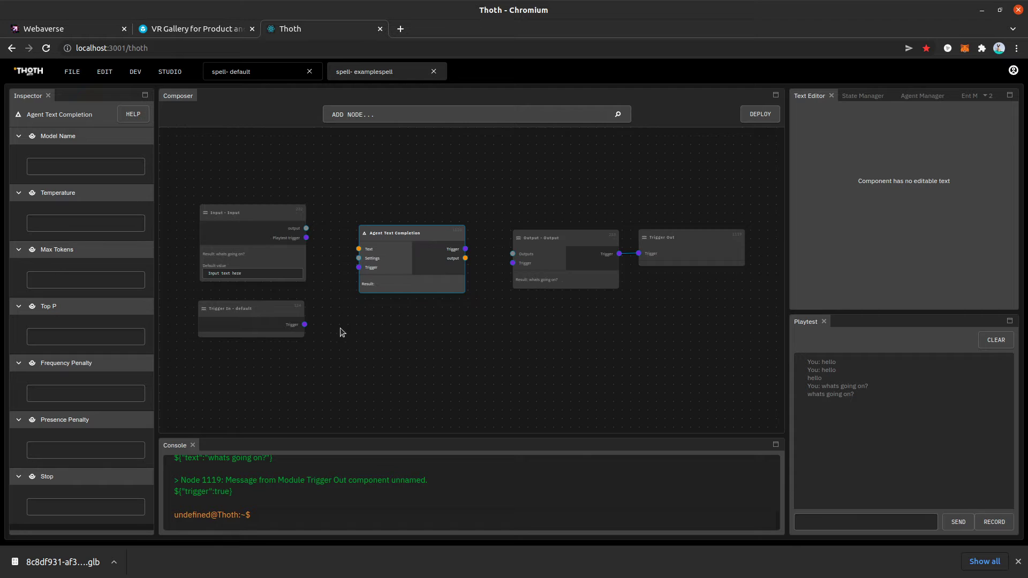
drag(305, 237, 359, 267)
click(301, 232)
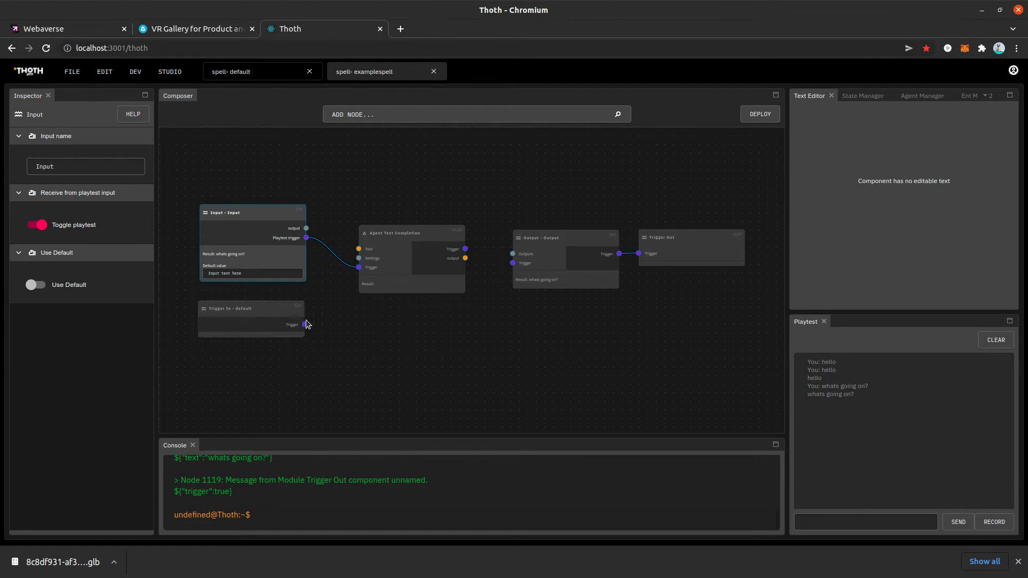
drag(305, 324, 359, 268)
drag(306, 228, 358, 249)
drag(463, 259, 512, 254)
drag(465, 249, 513, 263)
click(392, 267)
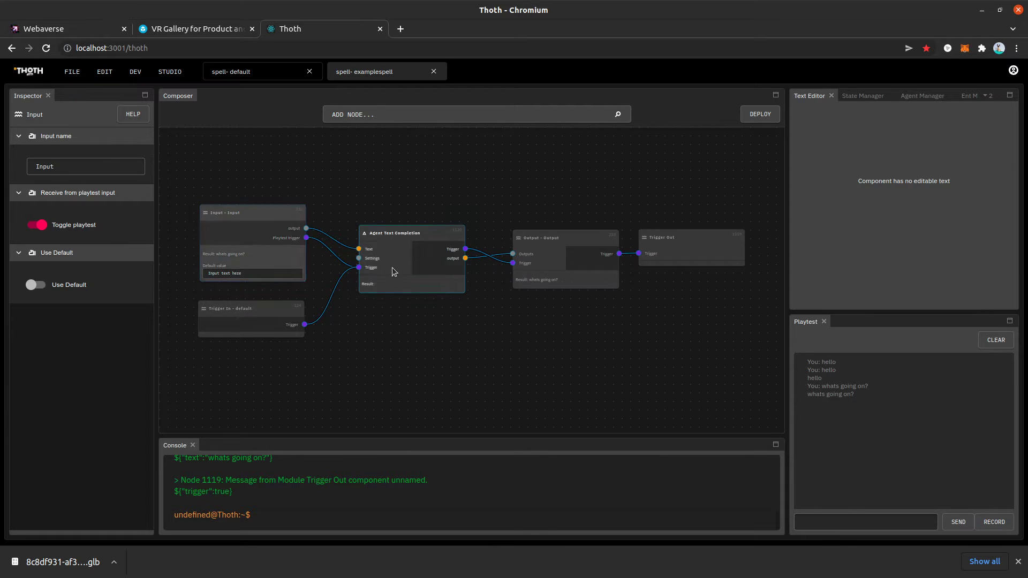
Set model davinci, temperature 0.8, max tokens 100, top P 1.0, and both penalties to 0.
click(103, 167)
text(davinci)
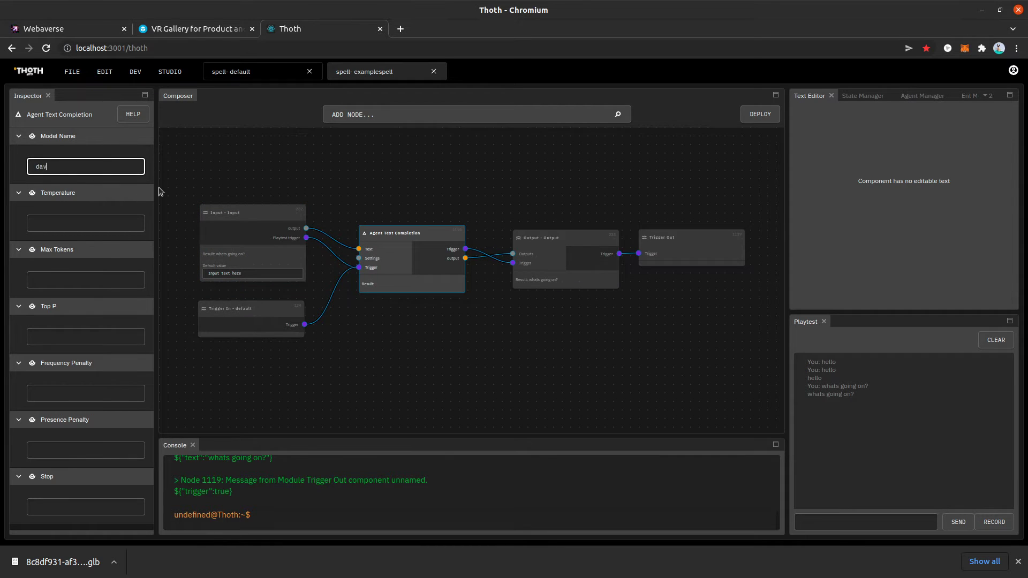
key(Tab)
key(Tab)
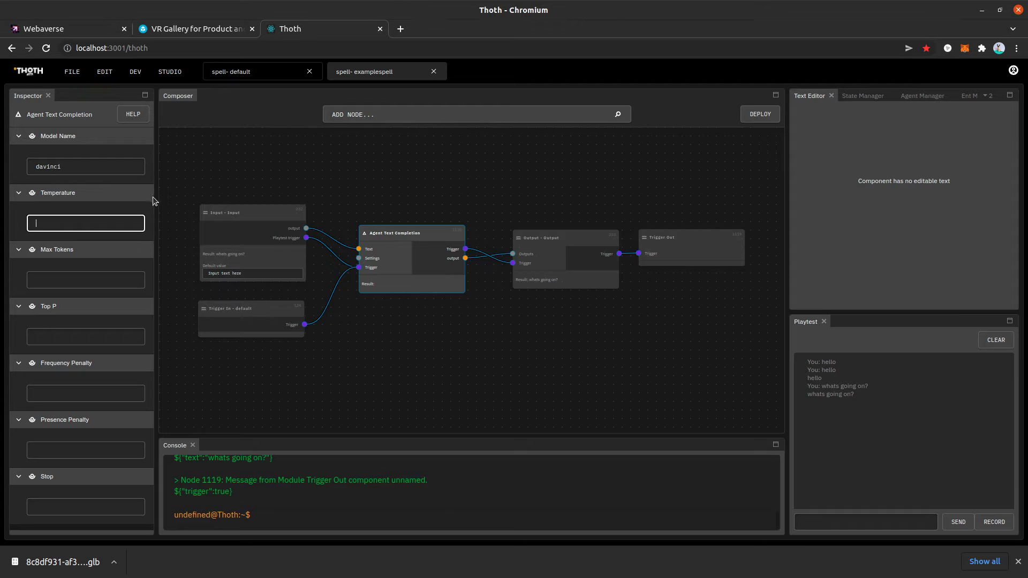
text(0.8)
key(Tab)
key(Tab)
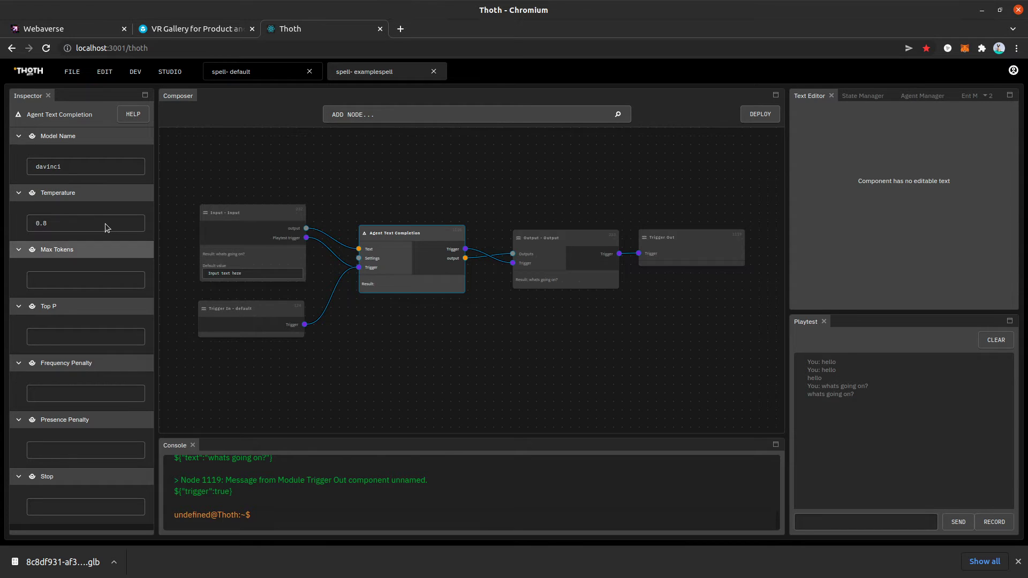
text(100)
key(Tab)
key(Tab)
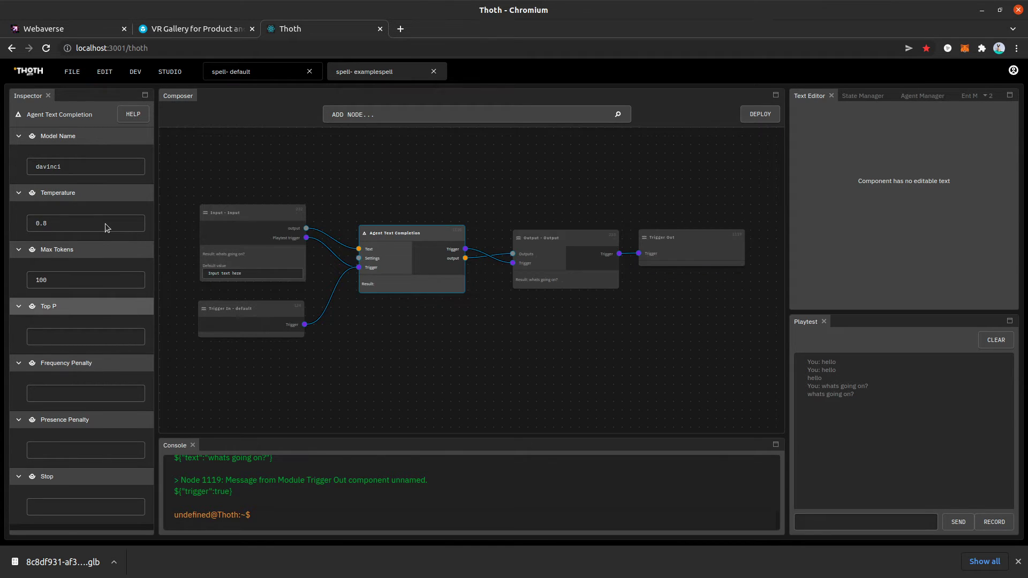
text(1.0)
key(Tab)
key(Tab)
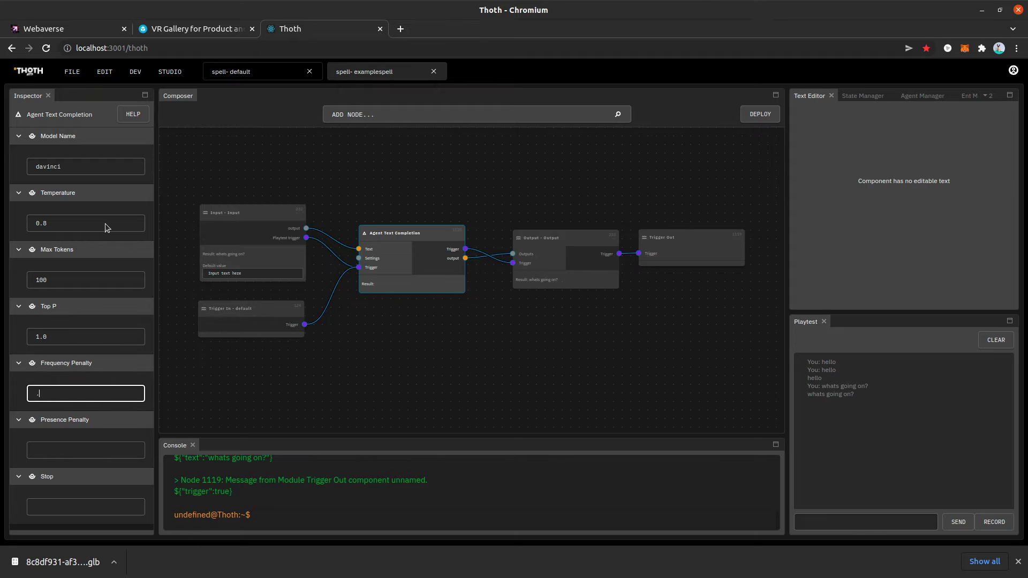
text(0)
key(Tab)
key(Tab)
text(0)
key(Tab)
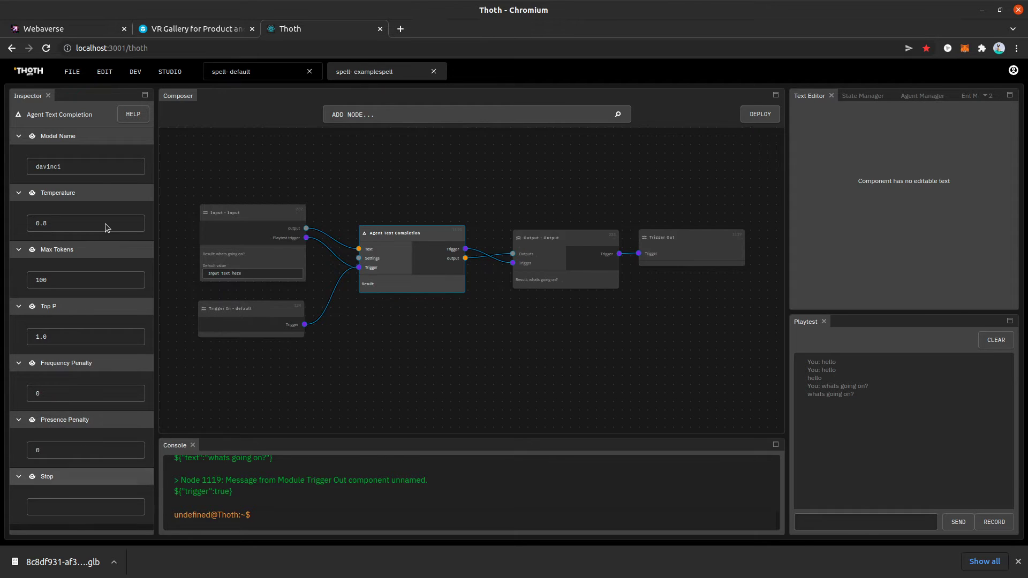
key(Tab)
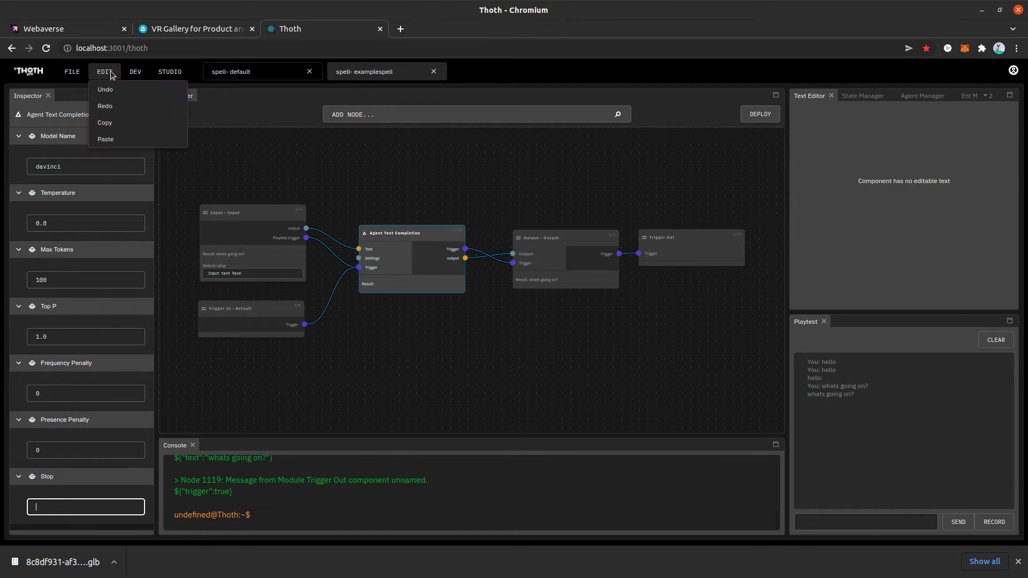
Save the spell project via File > Save > Save Project.
mouse_move(71, 71)
mouse_move(97, 135)
click(167, 138)
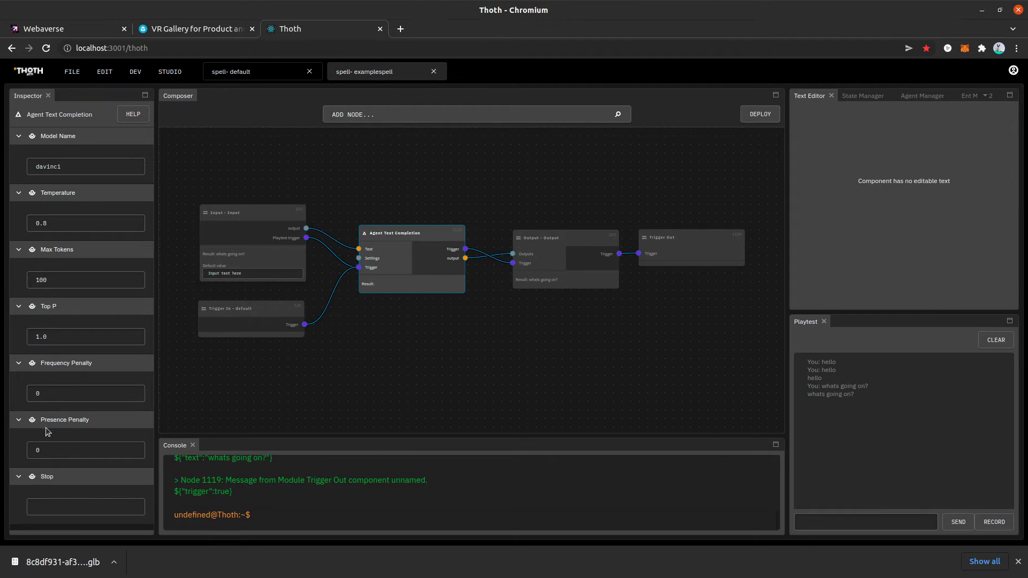
mouse_move(72, 71)
mouse_move(152, 141)
Send 'testing' and then 'hello' as playtest messages.
click(846, 525)
text(testing)
key(Return)
text(tes)
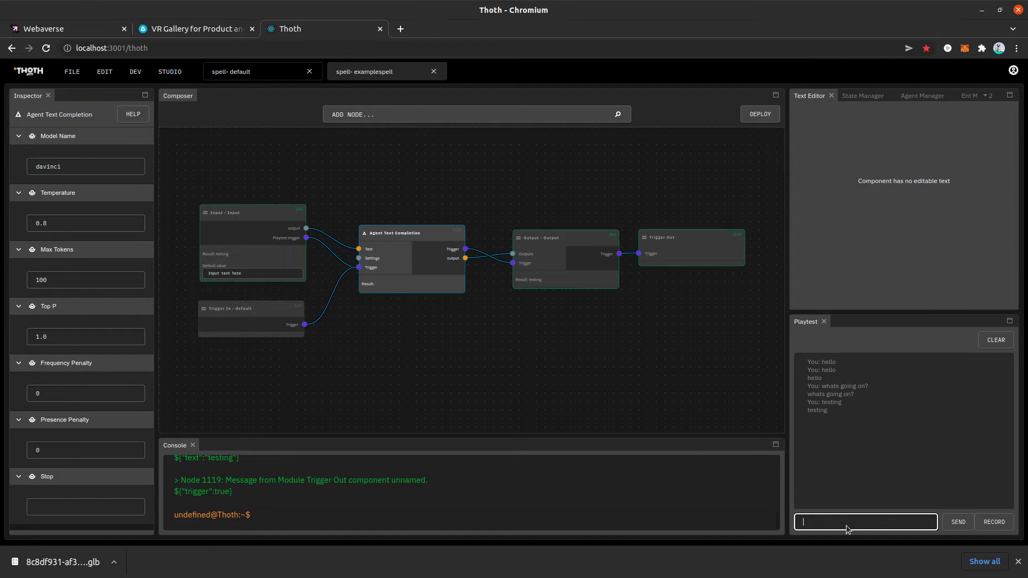
text(ting)
key(ctrl+a)
text(my n)
key(ctrl+a)
text(hello)
key(Return)
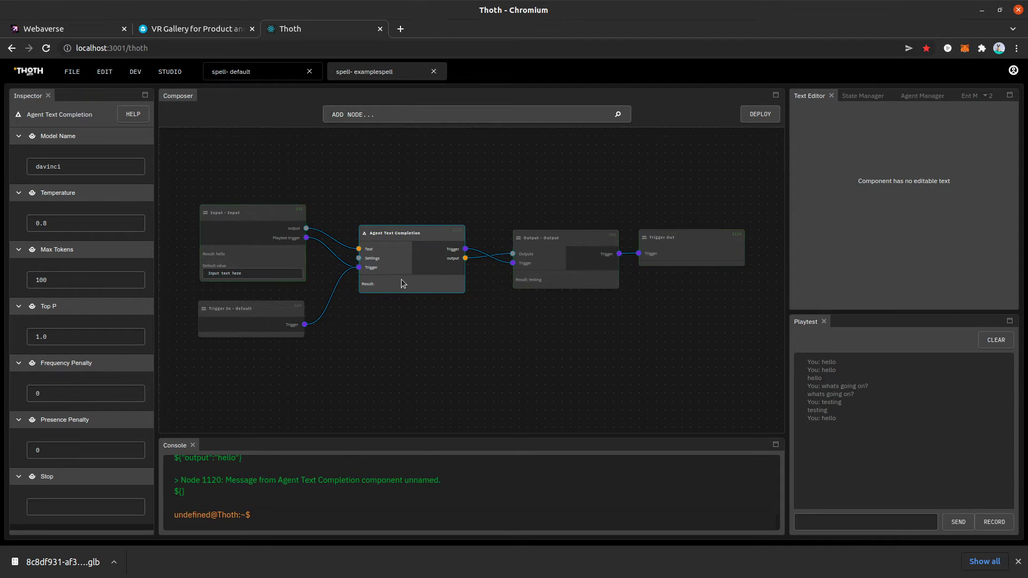
Inspect the Input and Agent Text Completion nodes, then send 'hello' again.
click(303, 277)
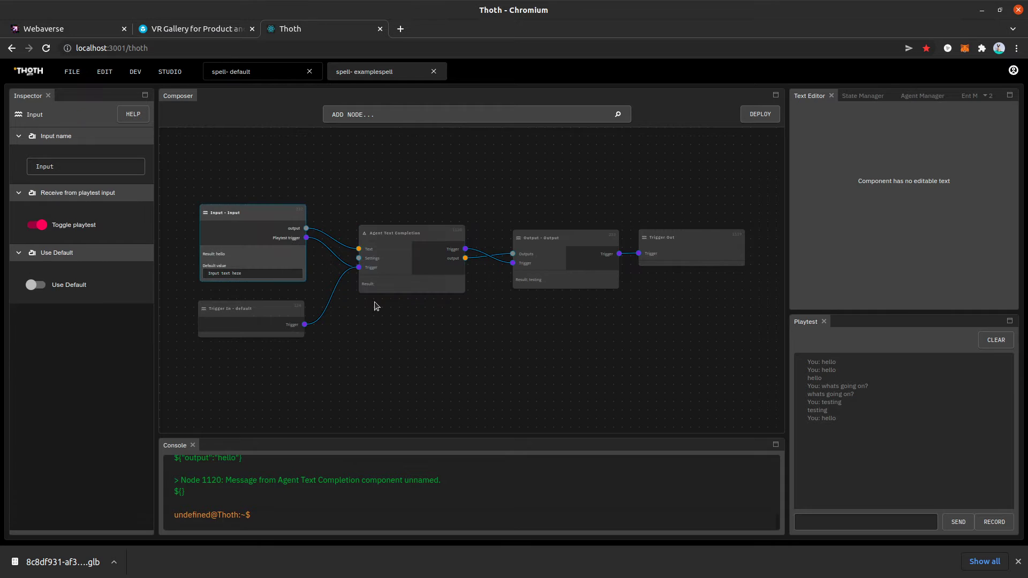
click(407, 281)
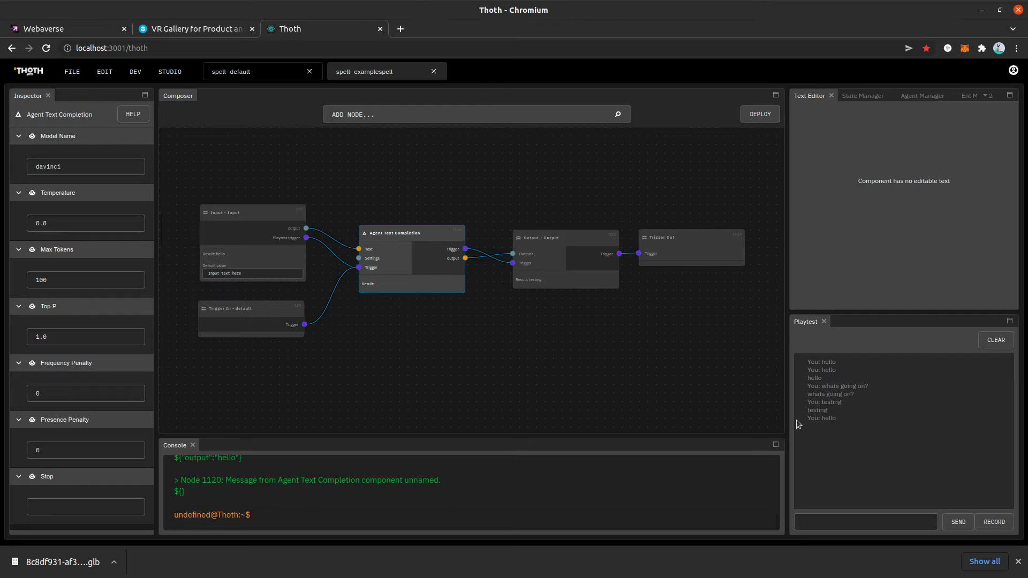
click(820, 524)
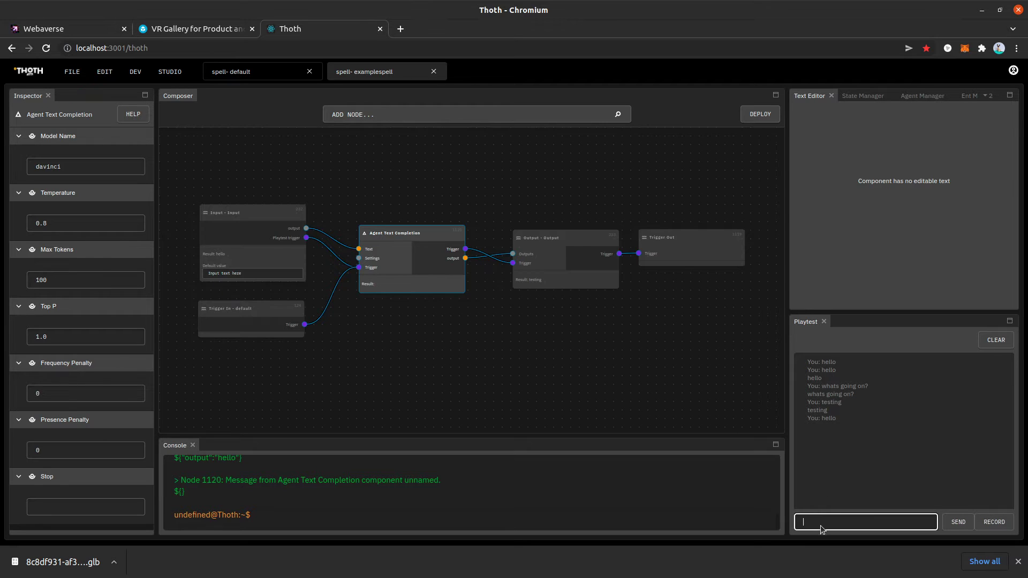
text(hello)
key(Return)
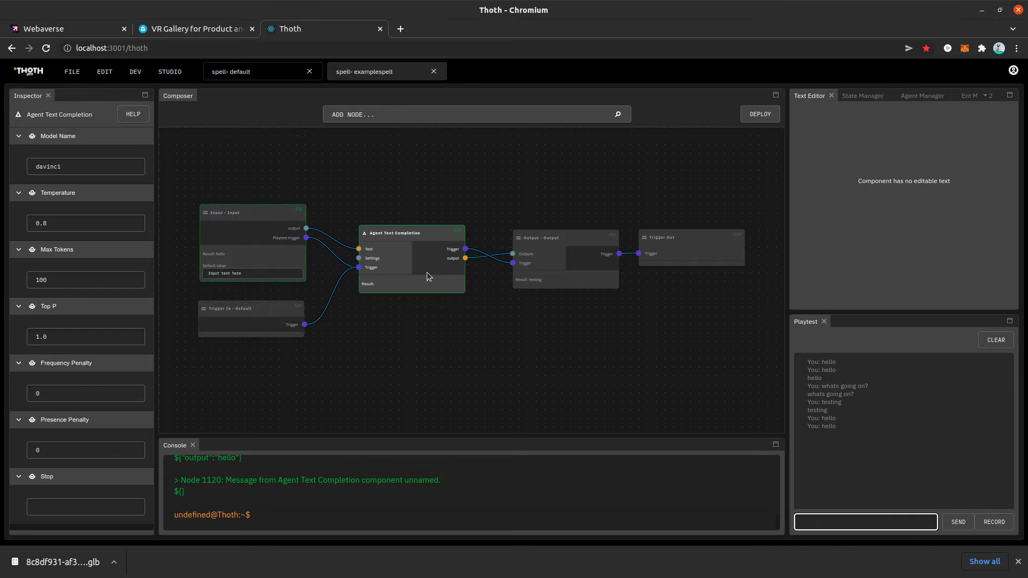
click(490, 353)
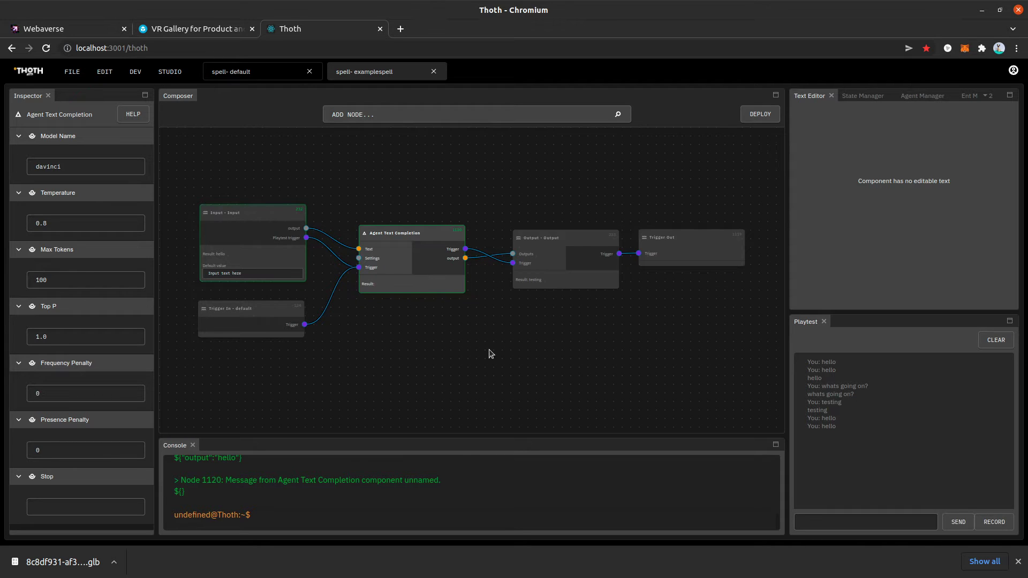
key(F12)
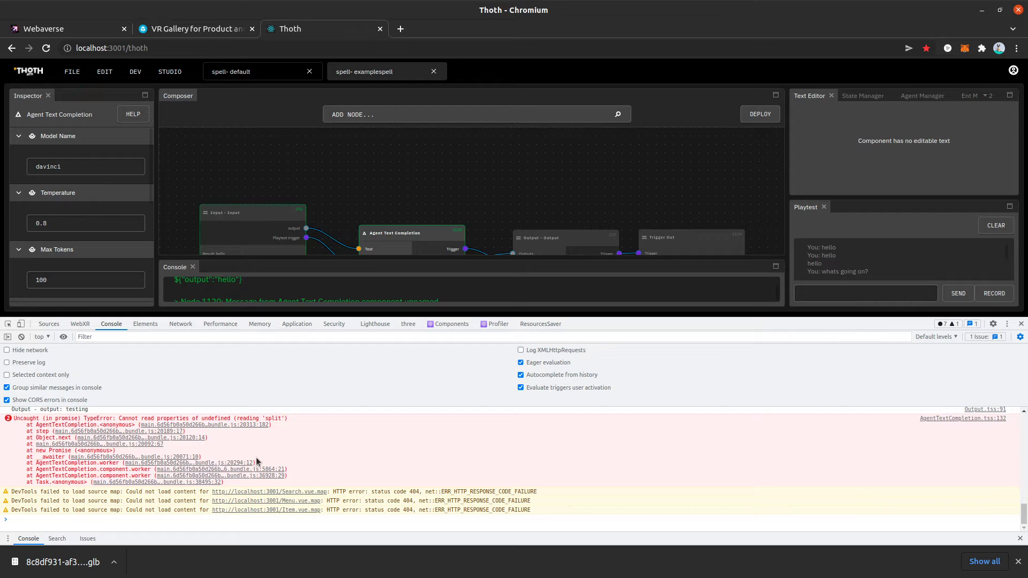
scroll(256, 457, up, 1)
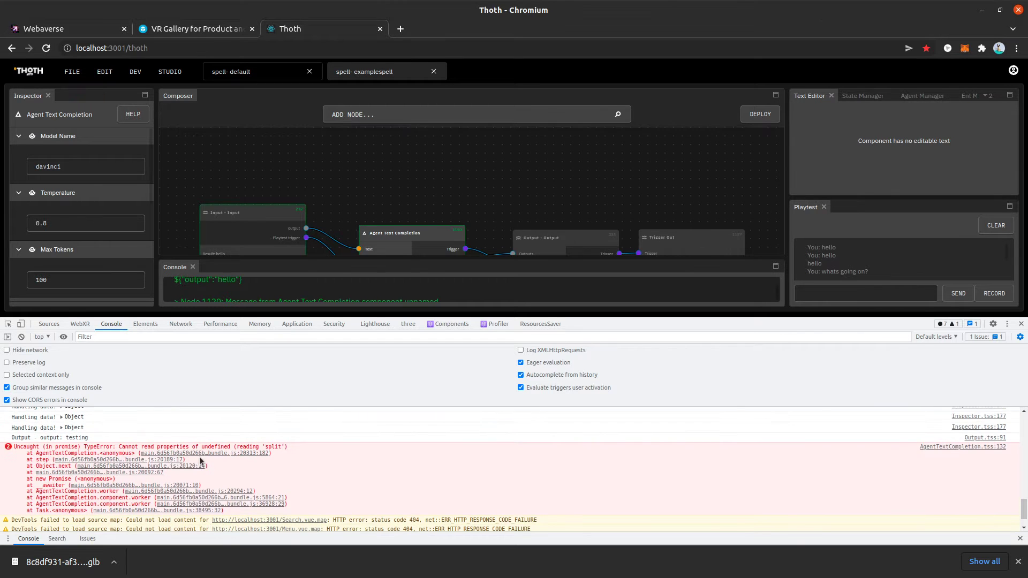
click(221, 454)
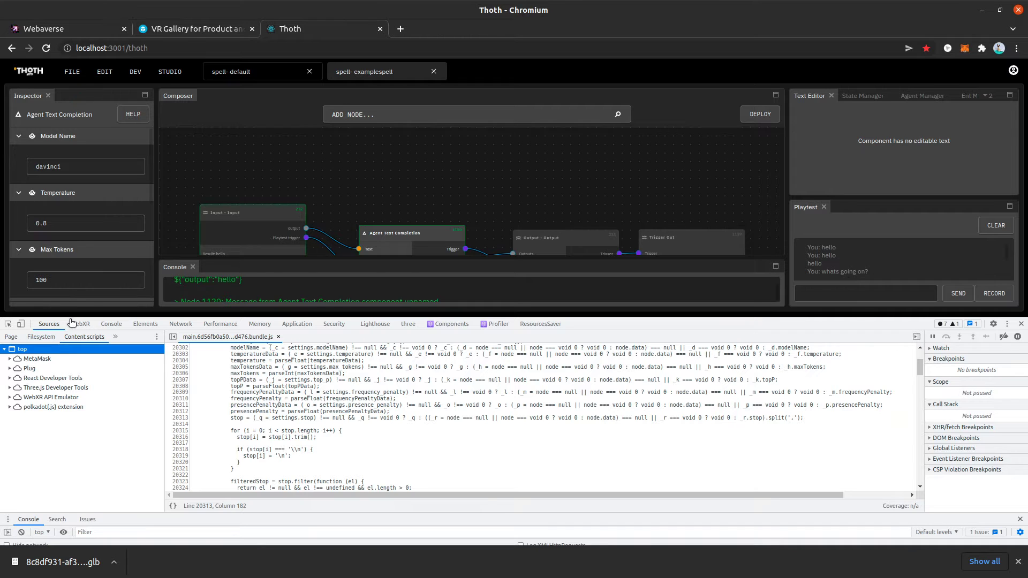
click(110, 324)
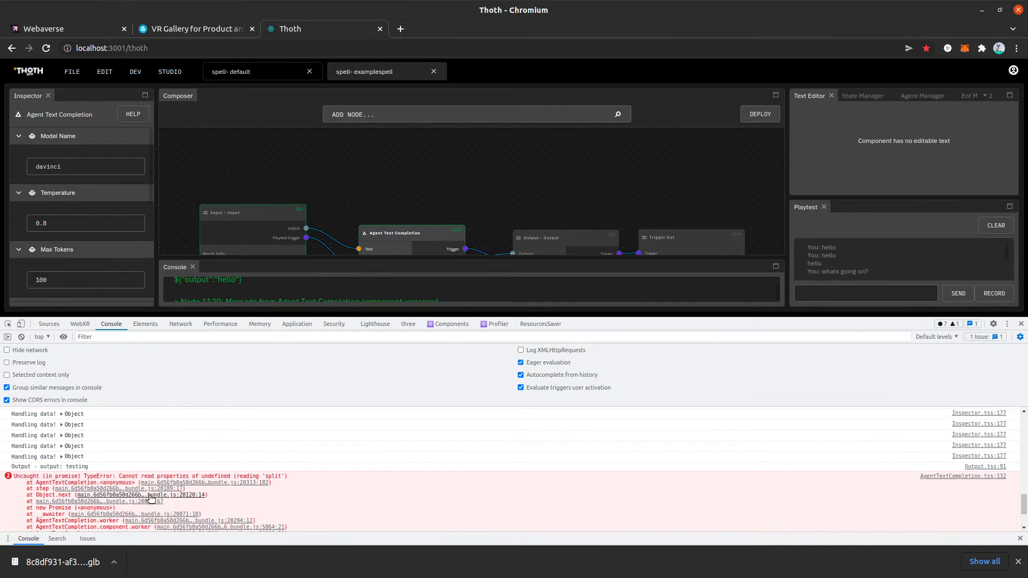
scroll(189, 497, down, 1)
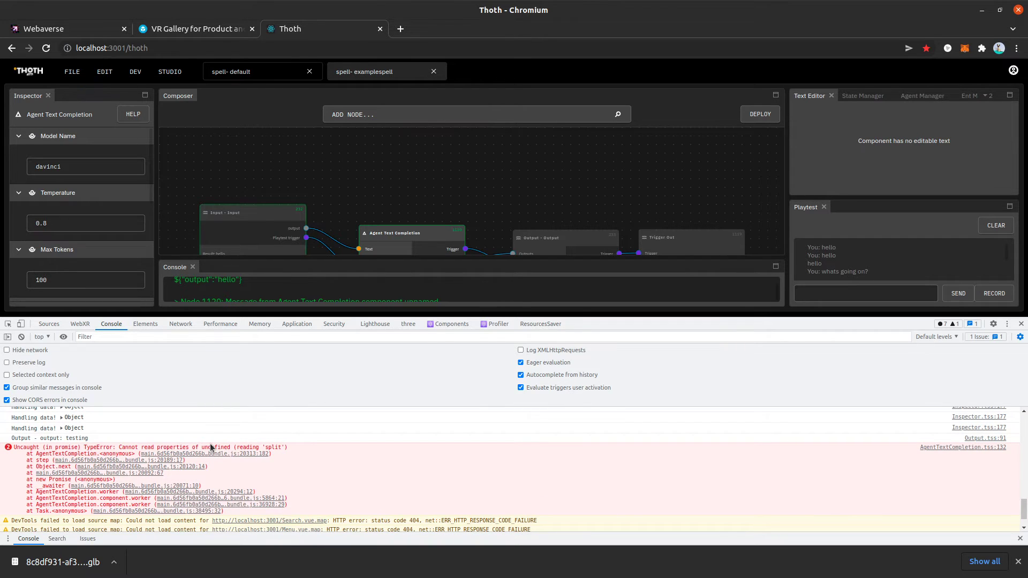
click(1021, 324)
Delete the Agent Text Completion node and place a new Echo node in its spot.
right_click(433, 273)
click(433, 271)
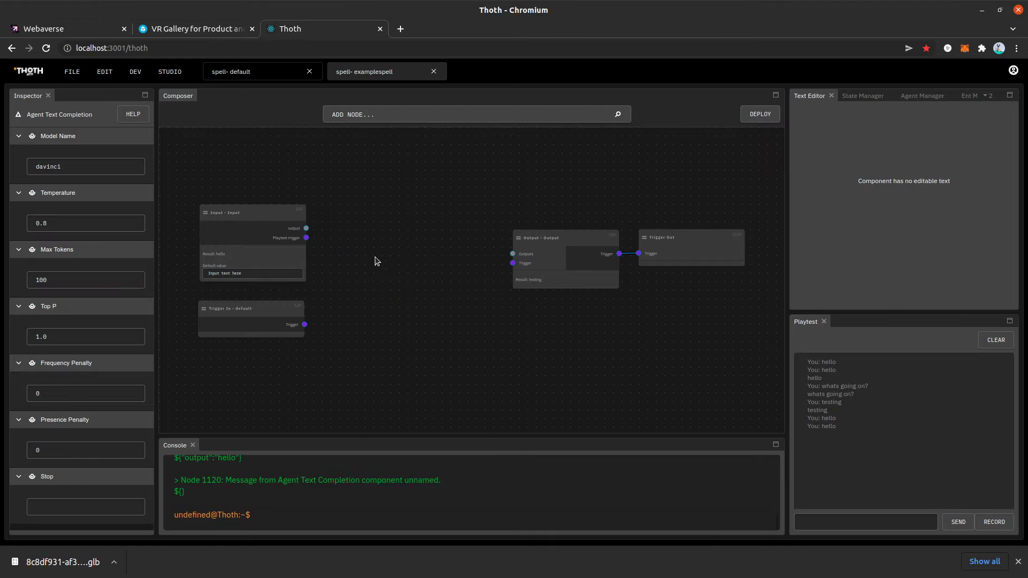
right_click(376, 259)
mouse_move(442, 293)
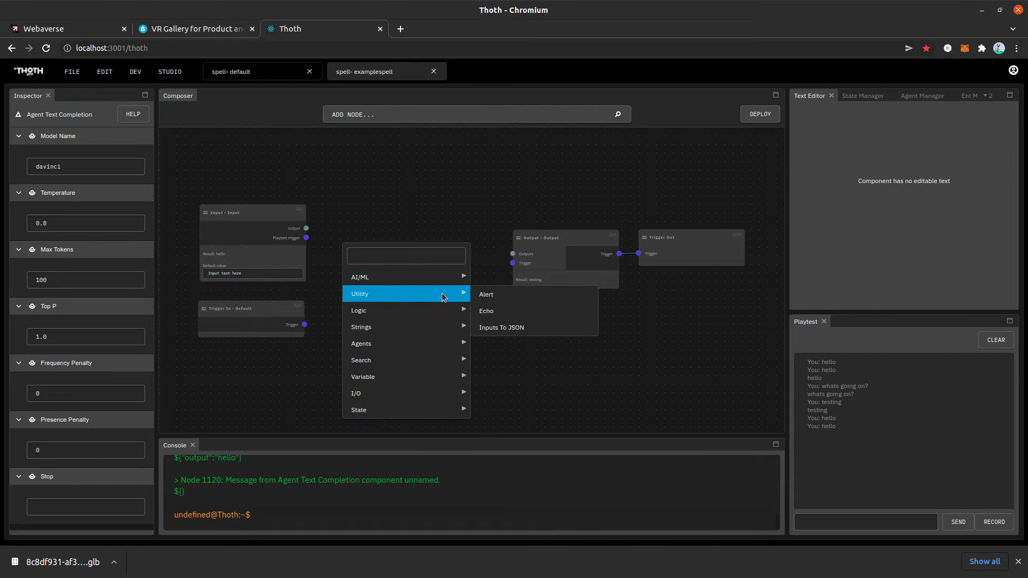
click(501, 311)
drag(550, 338, 381, 249)
Connect Input to Echo's String, Trigger In to Echo's Trigger, and Echo's Trigger to Output.
drag(321, 225, 380, 258)
drag(318, 321, 380, 251)
drag(517, 342, 323, 348)
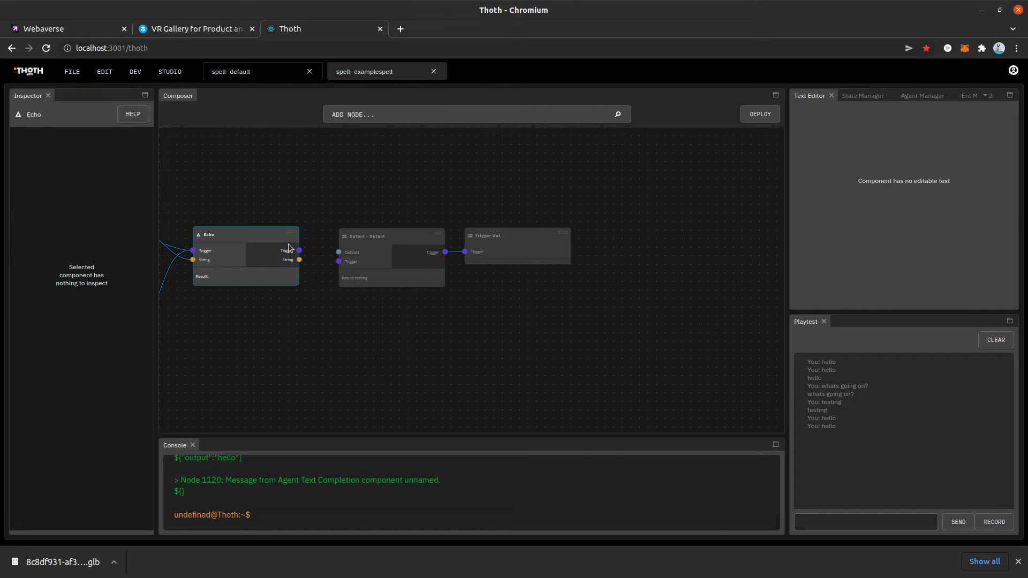
drag(300, 250, 339, 251)
Save the spell project and bring the whole graph back into view.
mouse_move(71, 72)
mouse_move(75, 139)
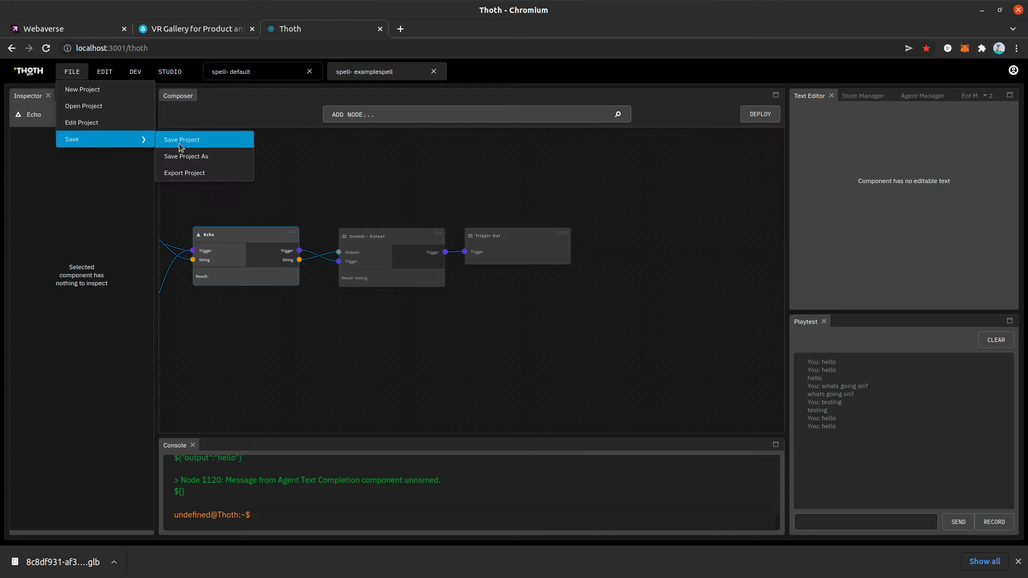
click(181, 144)
drag(244, 160, 414, 164)
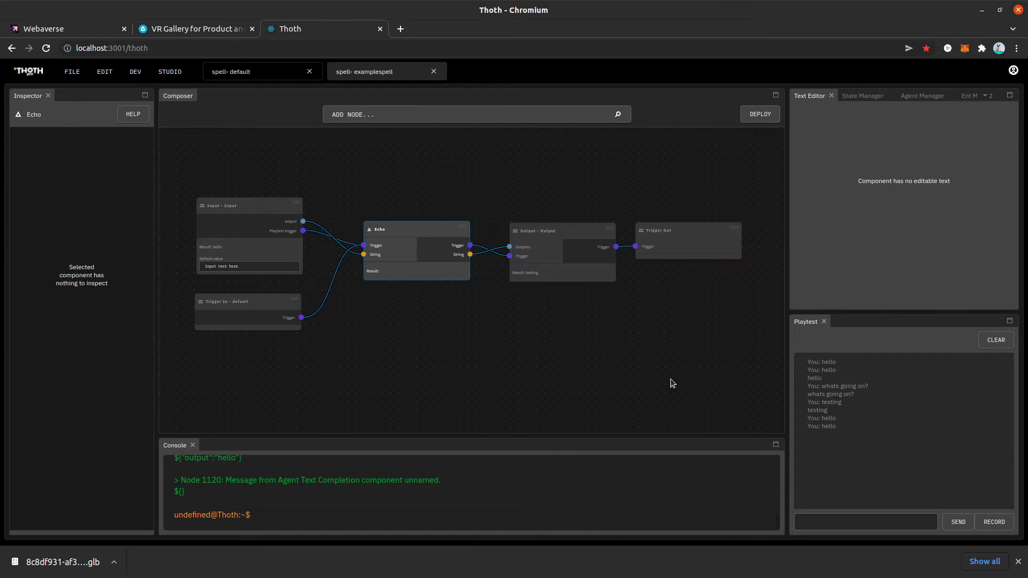
Send 'hello' twice in the playtest, then narrow the Composer to widen the side panels.
click(888, 523)
text(hello)
key(Return)
text(hello)
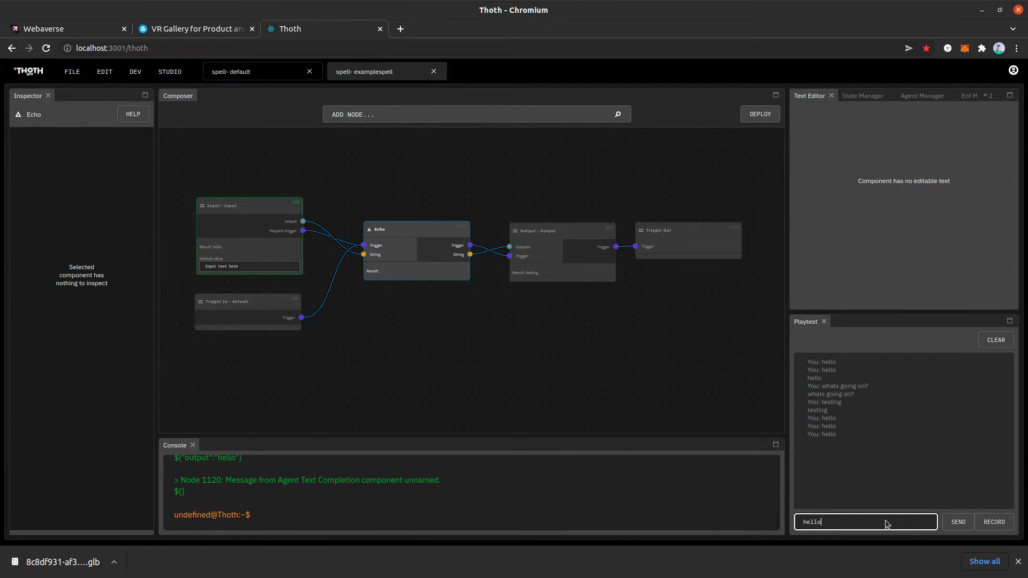
key(Return)
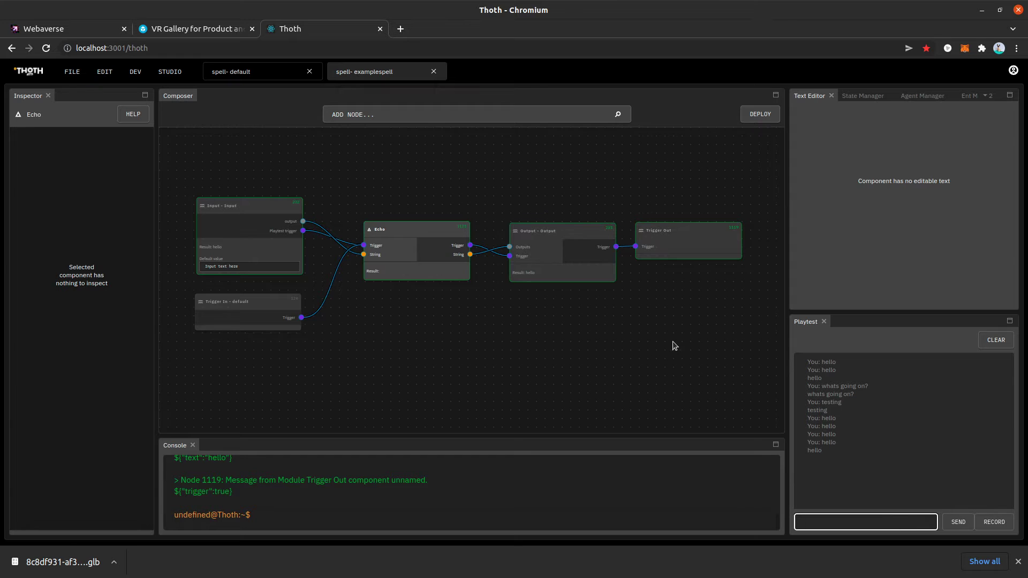
drag(786, 146, 645, 157)
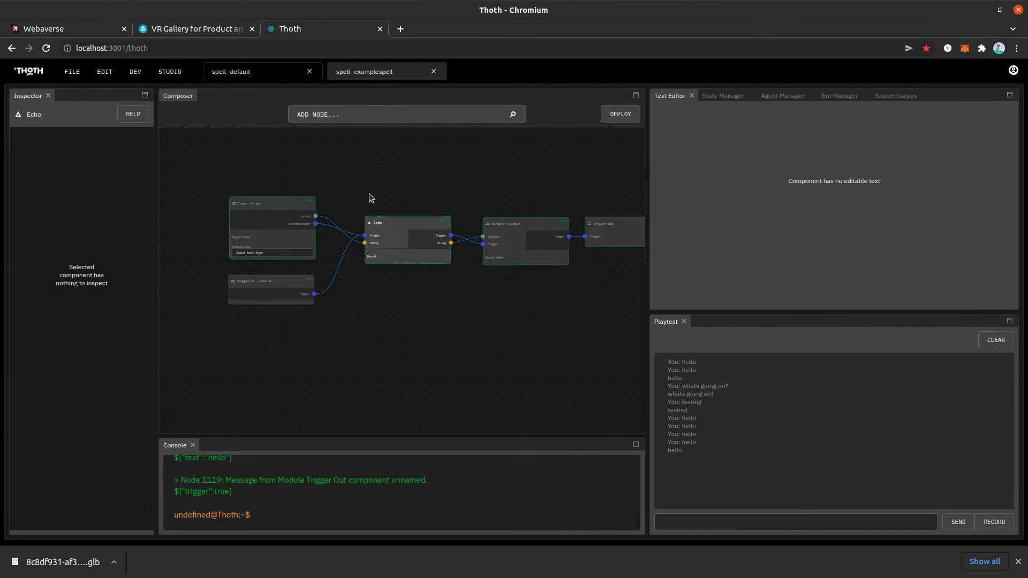
In the Ent Manager, disable the two existing agent entries and create a new one.
drag(354, 167, 342, 165)
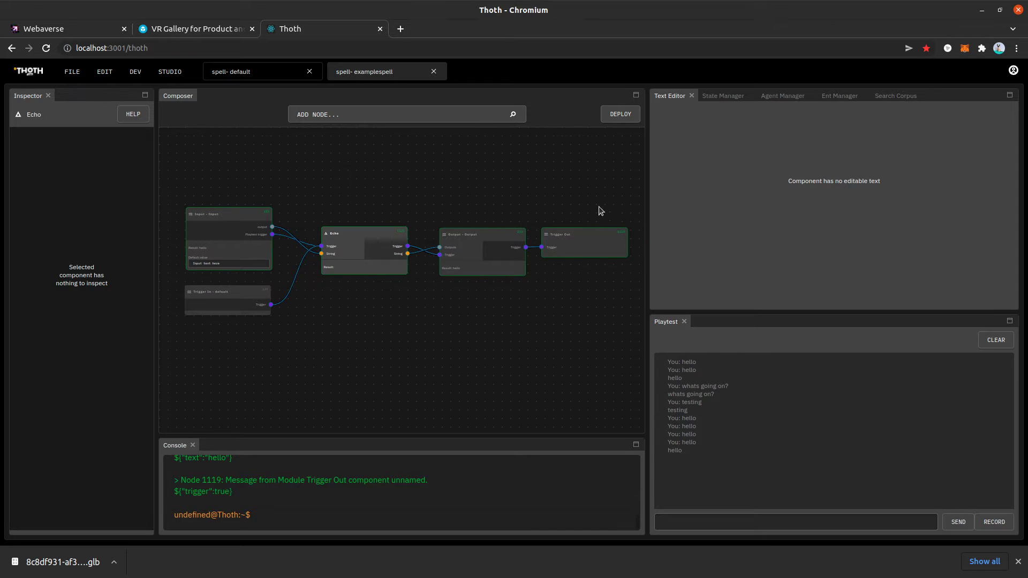
click(837, 96)
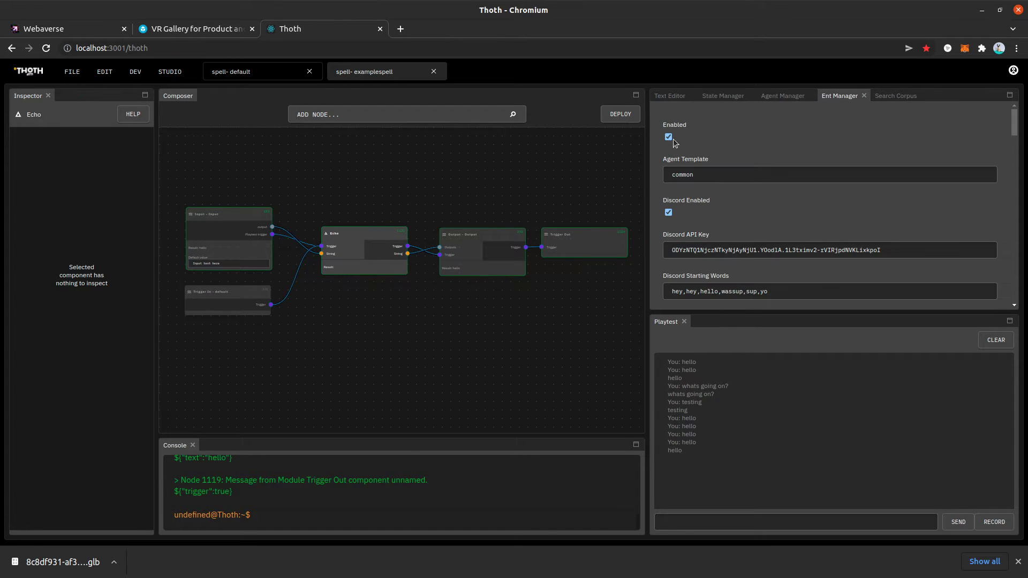
click(668, 137)
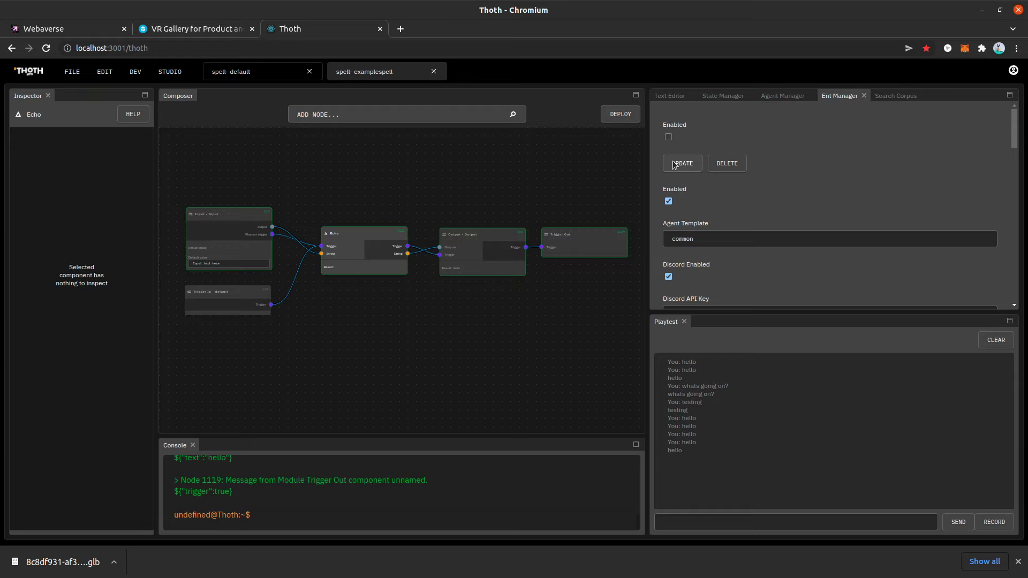
click(668, 202)
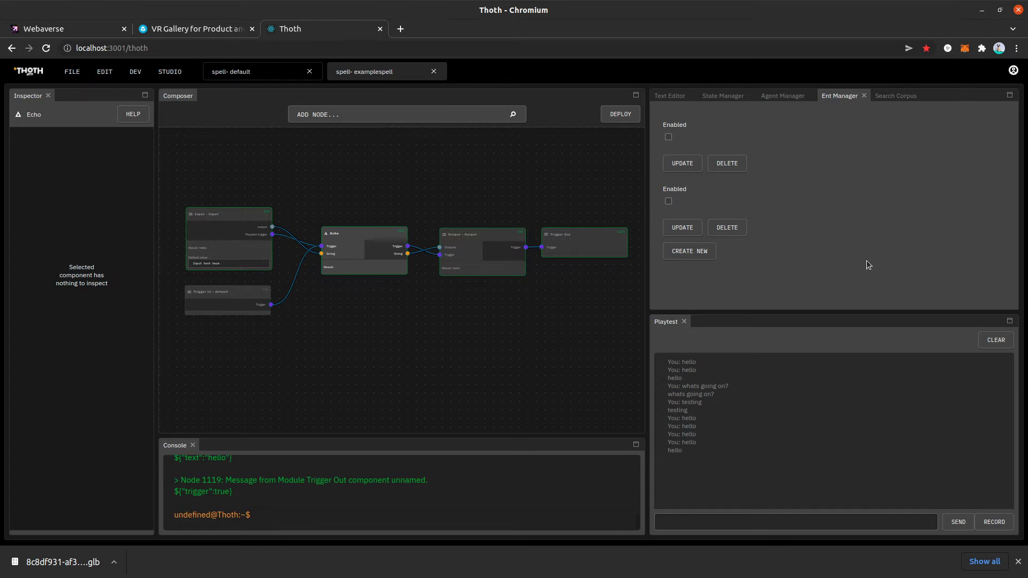
click(701, 250)
Enable the new agent entry, keeping its Agent Template as common.
scroll(818, 249, down, 1)
click(668, 238)
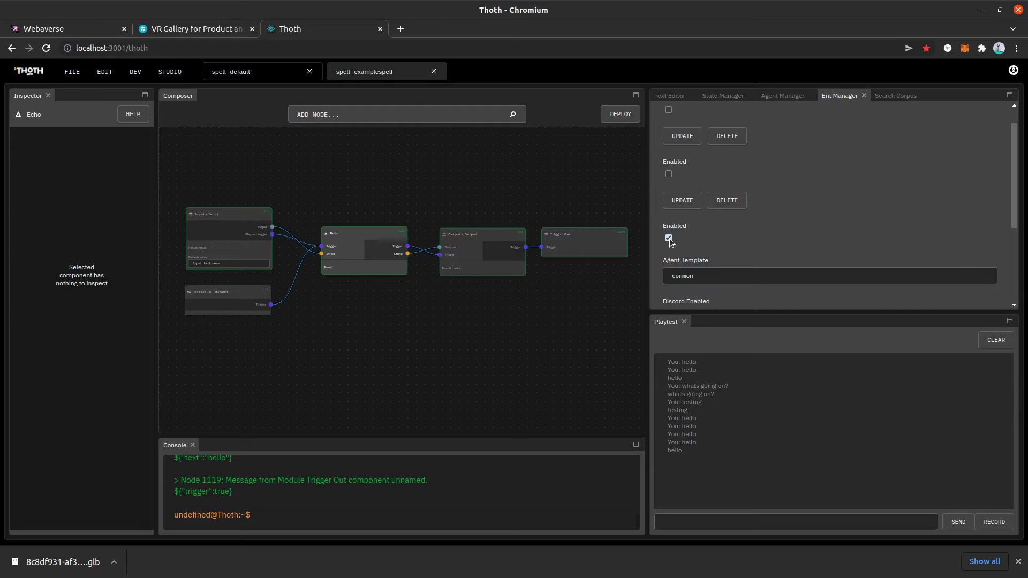
scroll(767, 214, down, 4)
double_click(723, 165)
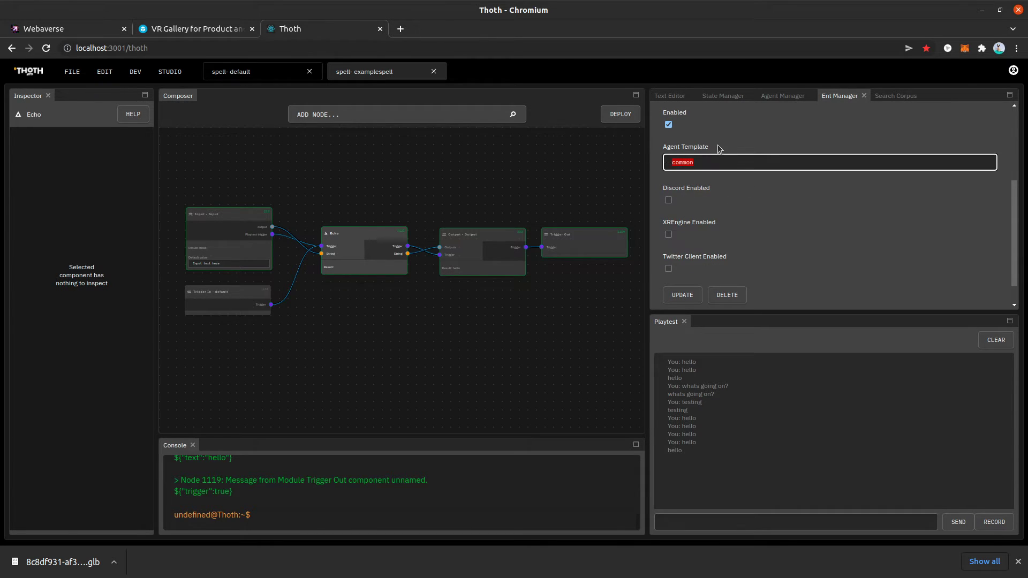
click(780, 178)
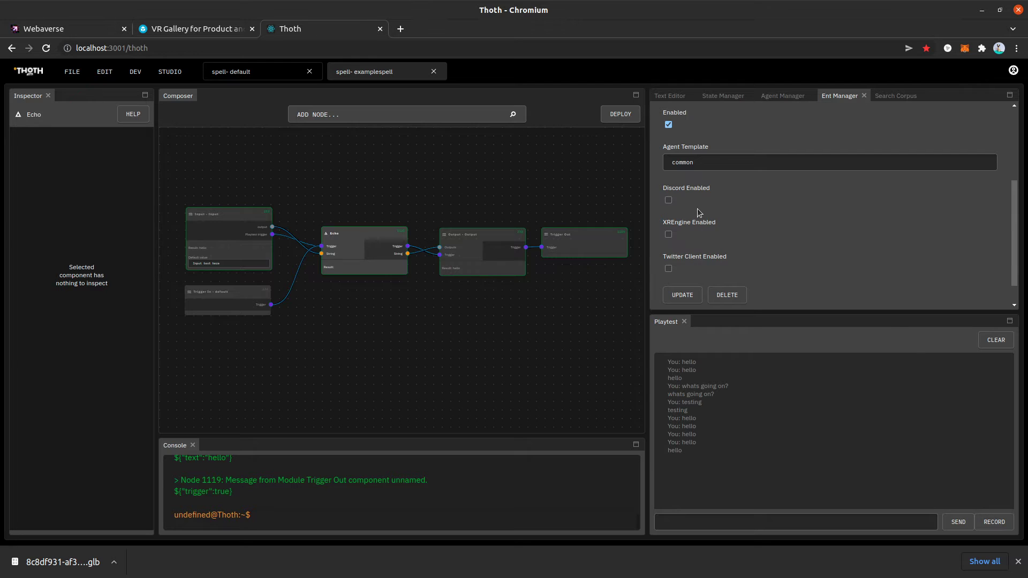
Enable Discord for the new agent and select an existing agent's full Discord API key.
click(668, 200)
scroll(731, 185, down, 1)
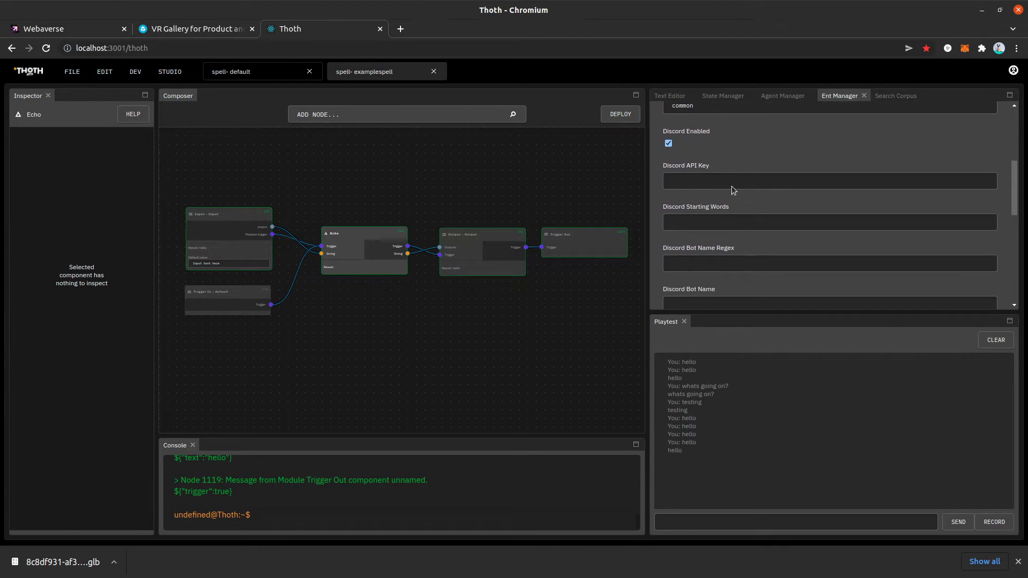
scroll(714, 178, down, 10)
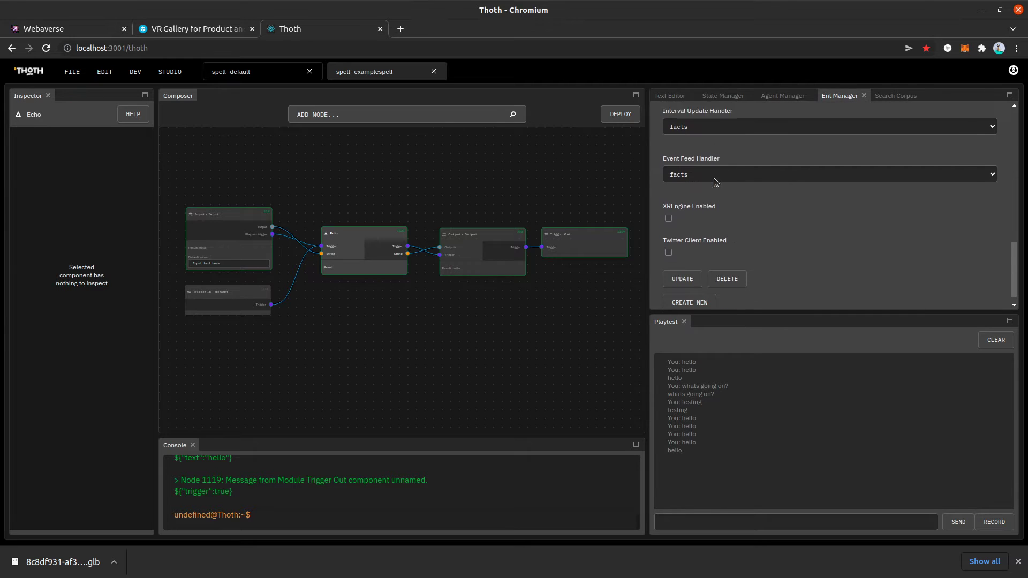
scroll(727, 201, up, 10)
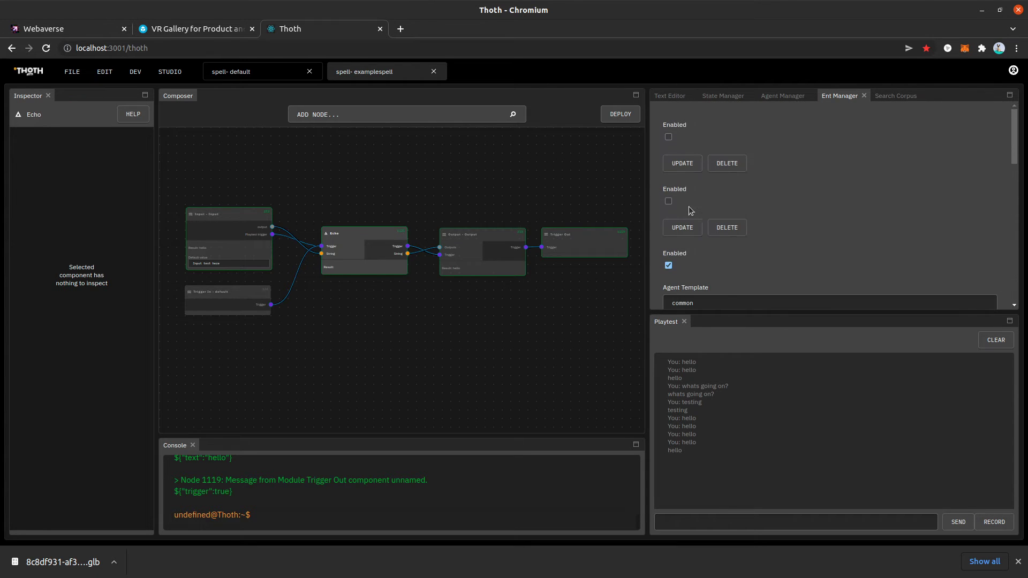
scroll(669, 166, down, 1)
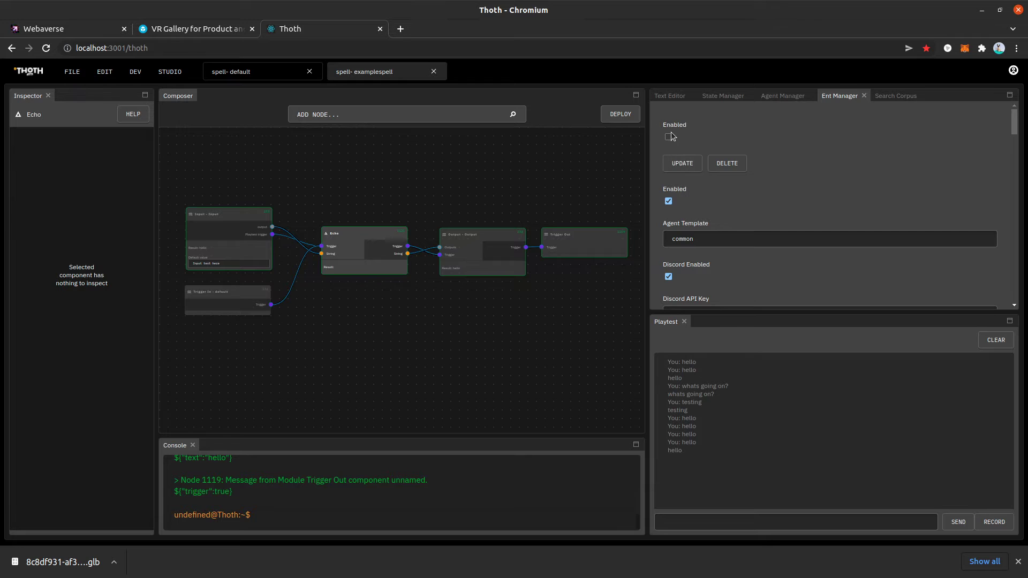
scroll(668, 138, down, 2)
triple_click(748, 228)
key(ctrl+c)
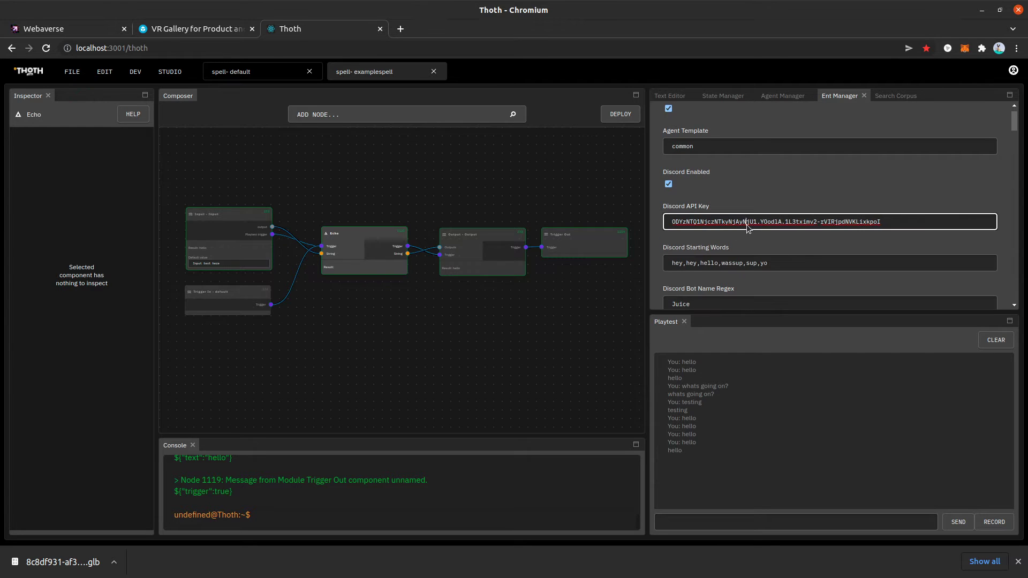
scroll(732, 214, down, 15)
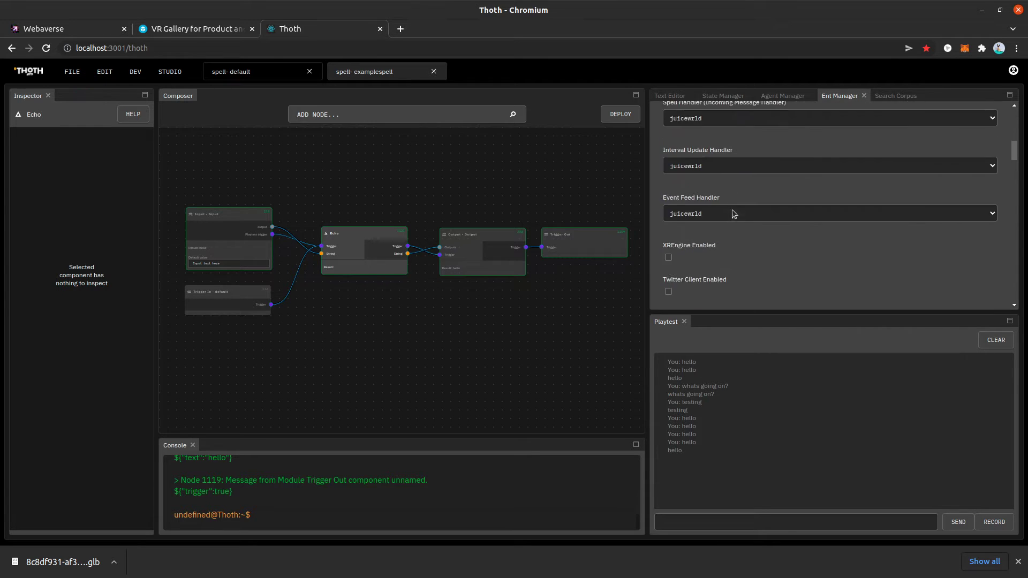
scroll(731, 218, down, 12)
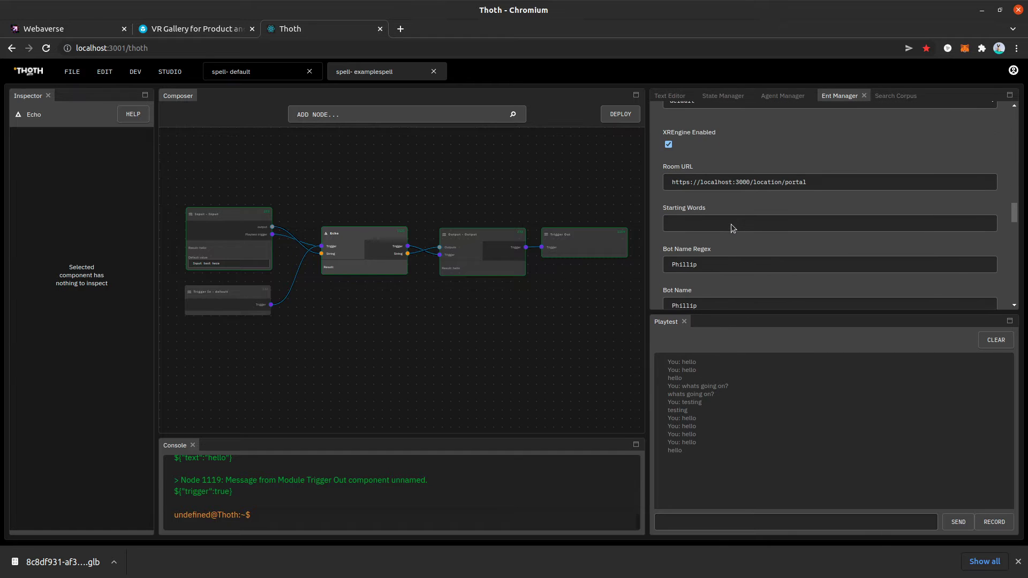
scroll(733, 229, down, 12)
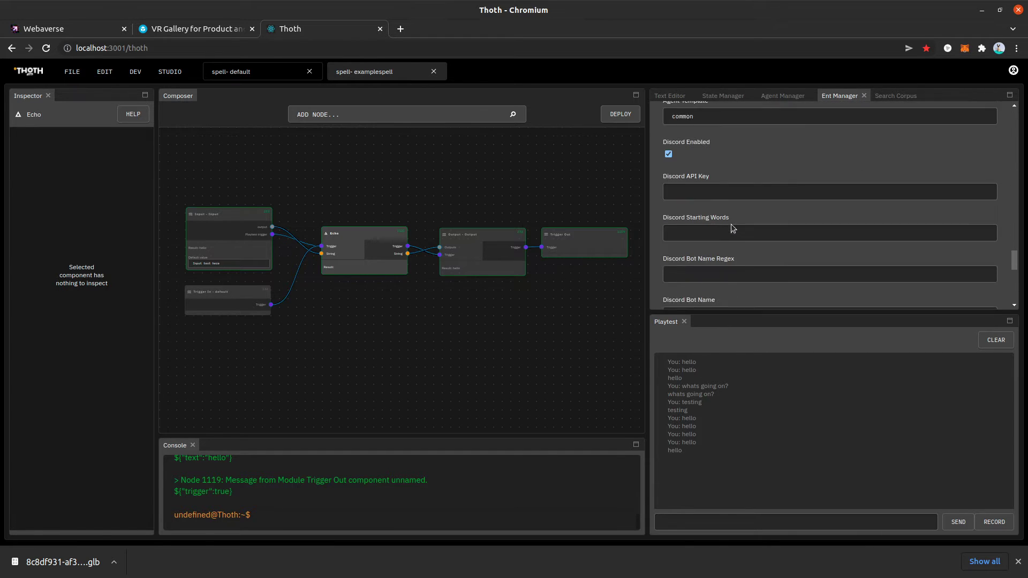
Paste the bot token into Discord API Key and fill in the starting words and name pattern.
click(726, 172)
key(ctrl+v)
click(731, 214)
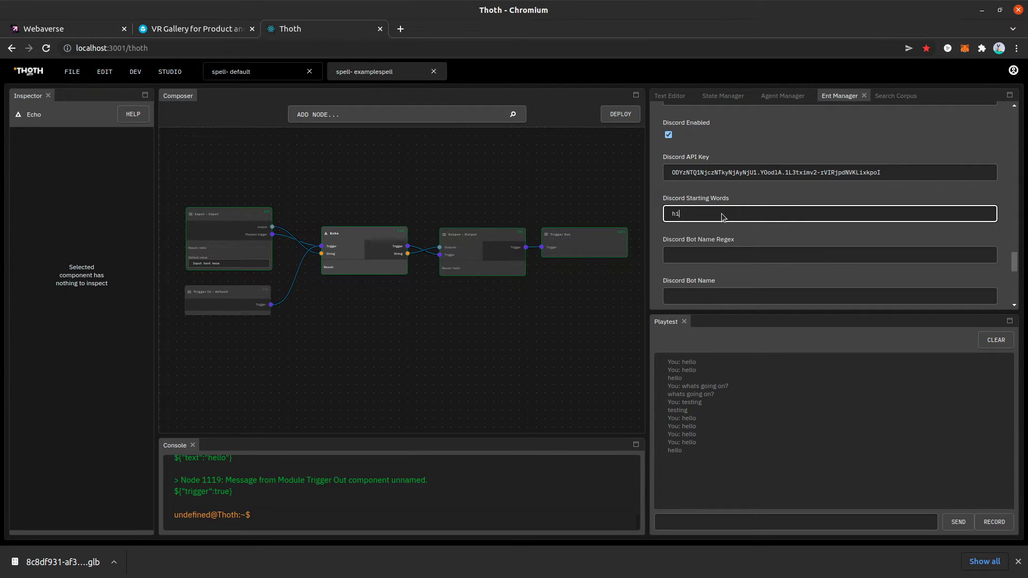
text(hello, whats up)
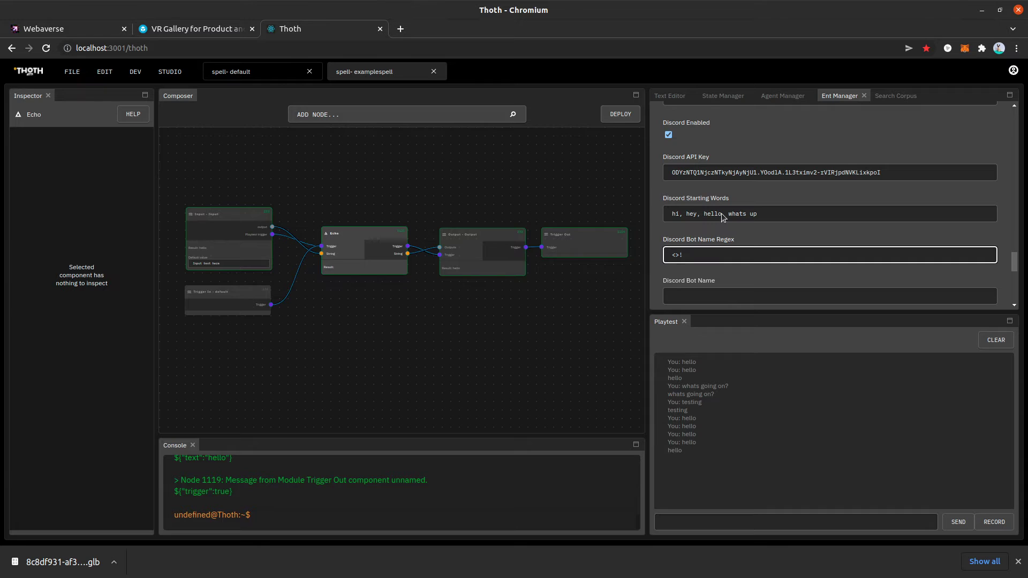
Enter the bot name and empty responses 'Generic empty response, idk, wtf dude'.
key(Tab)
text(Phillip)
key(Tab)
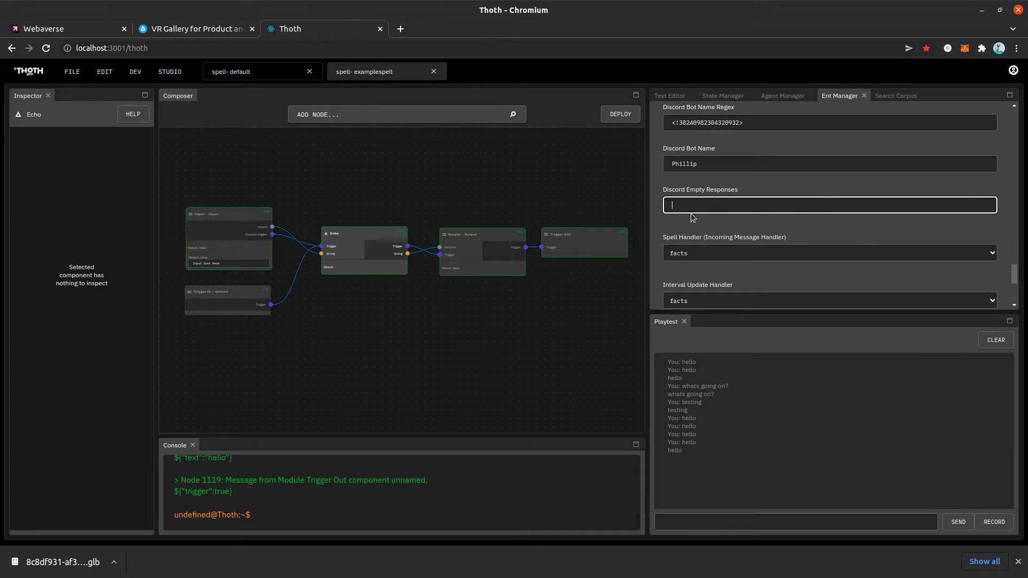
text(I ha)
text(Generic emp)
text(ty response)
text(, idk, wh)
text(f duid)
key(BackSpace)
key(BackSpace)
text(de)
Set the incoming-message Spell Handler to examplespell.
scroll(737, 210, down, 1)
scroll(773, 194, down, 2)
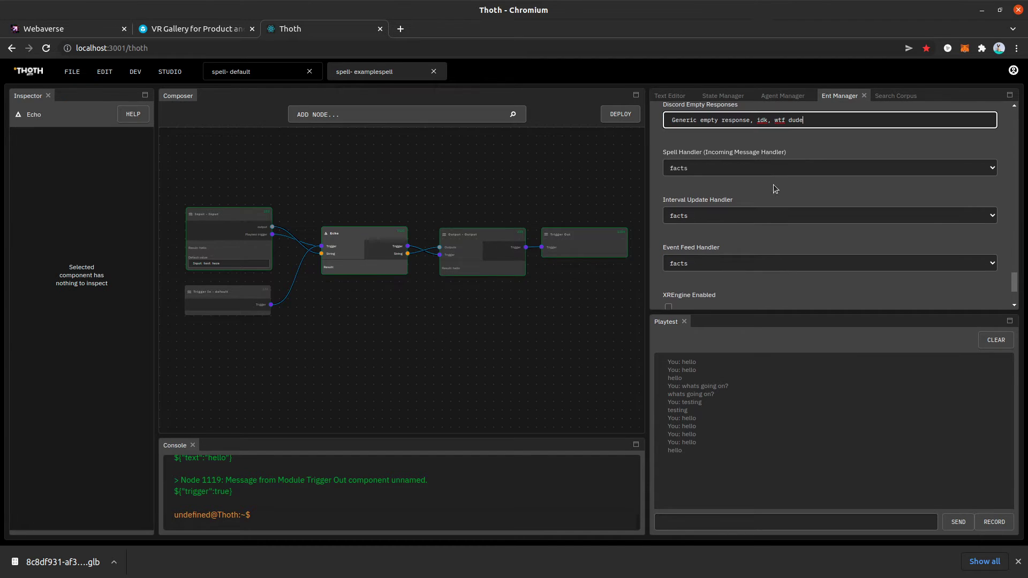
click(693, 169)
click(696, 170)
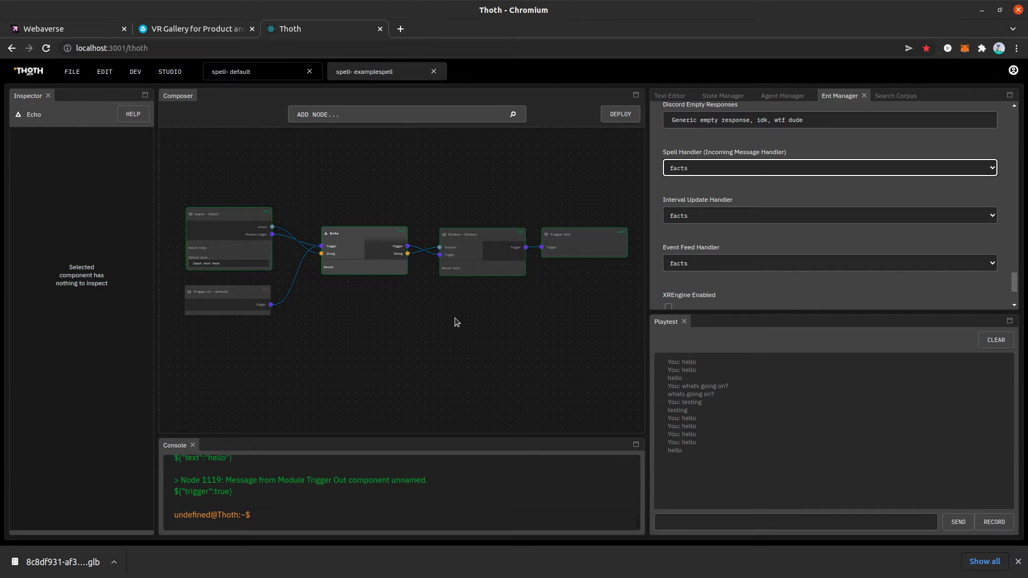
click(695, 170)
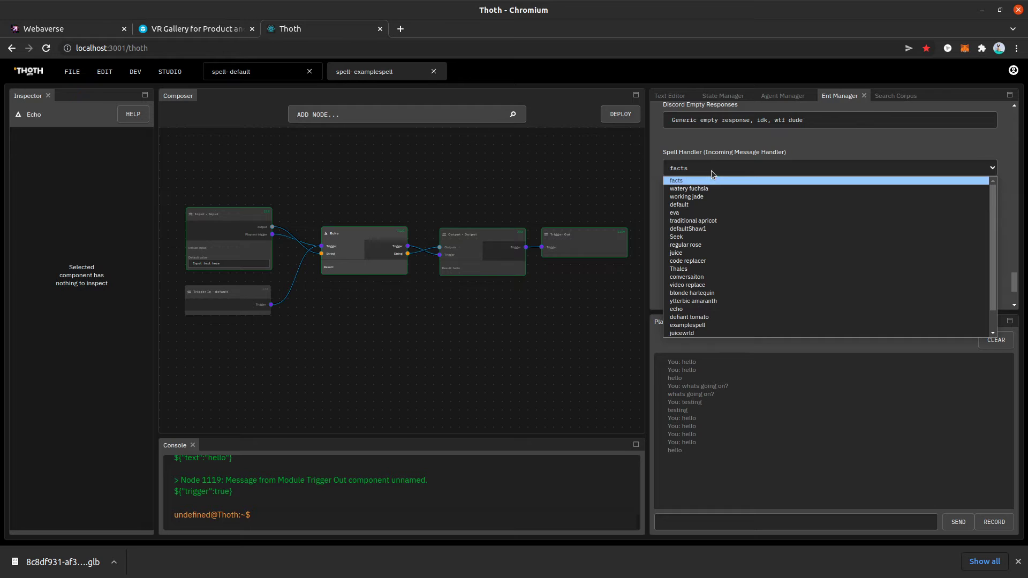
click(711, 325)
Set both the Interval Update Handler and Event Feed Handler to examplespell.
click(693, 216)
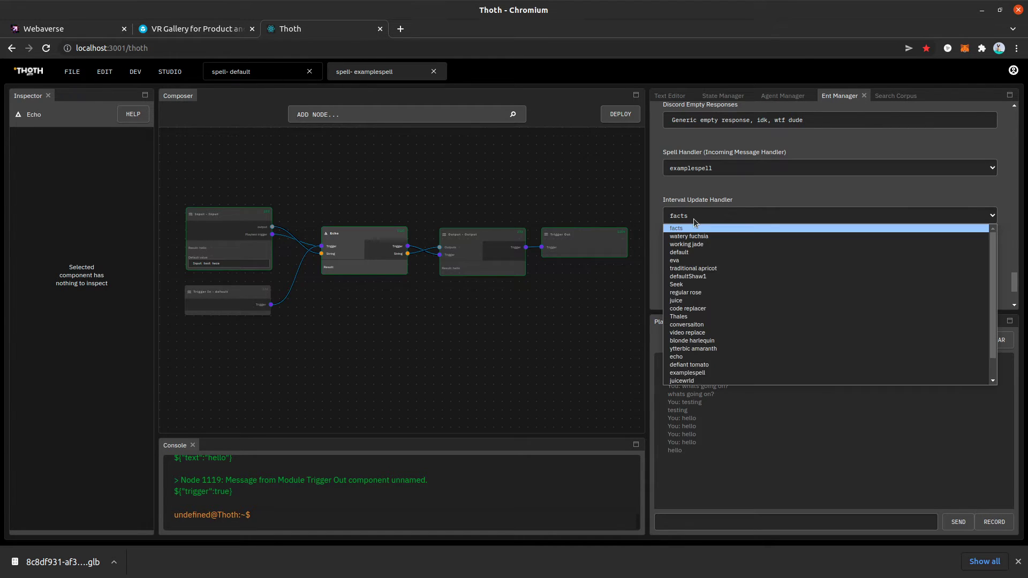
click(712, 373)
click(702, 263)
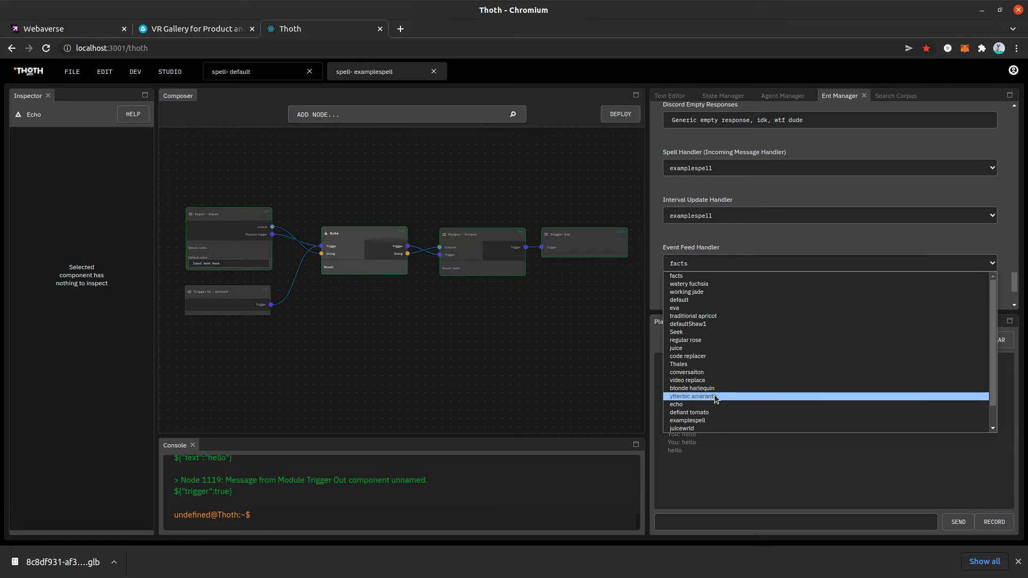
click(717, 421)
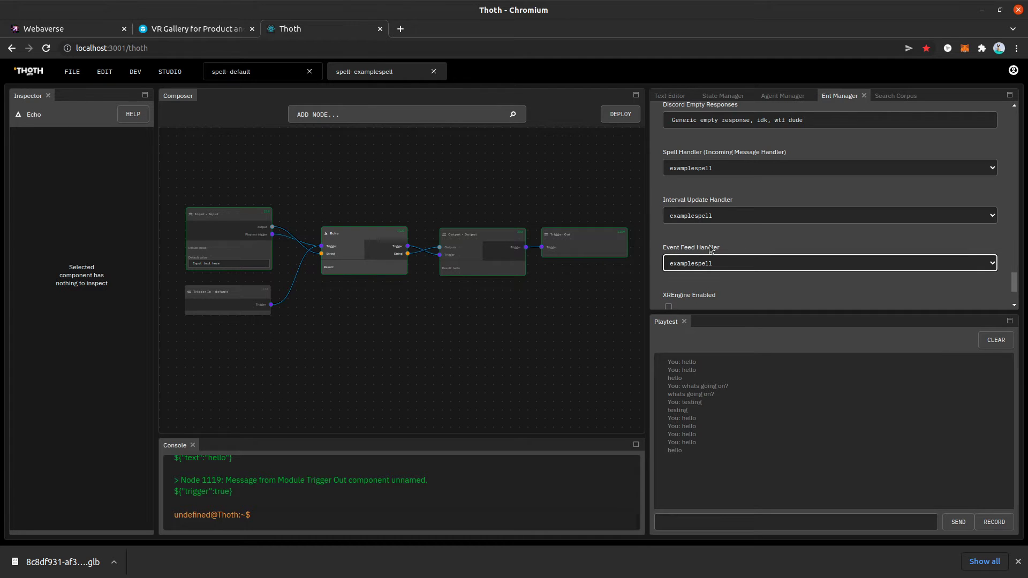
click(703, 270)
click(715, 347)
click(686, 260)
click(706, 423)
scroll(728, 168, down, 1)
scroll(755, 216, up, 2)
scroll(731, 186, down, 3)
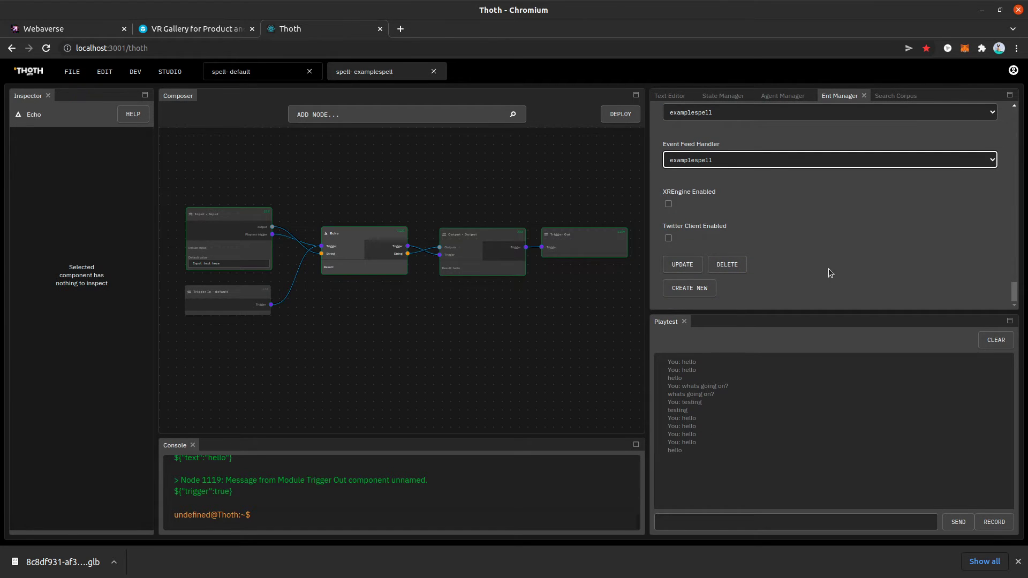
click(669, 204)
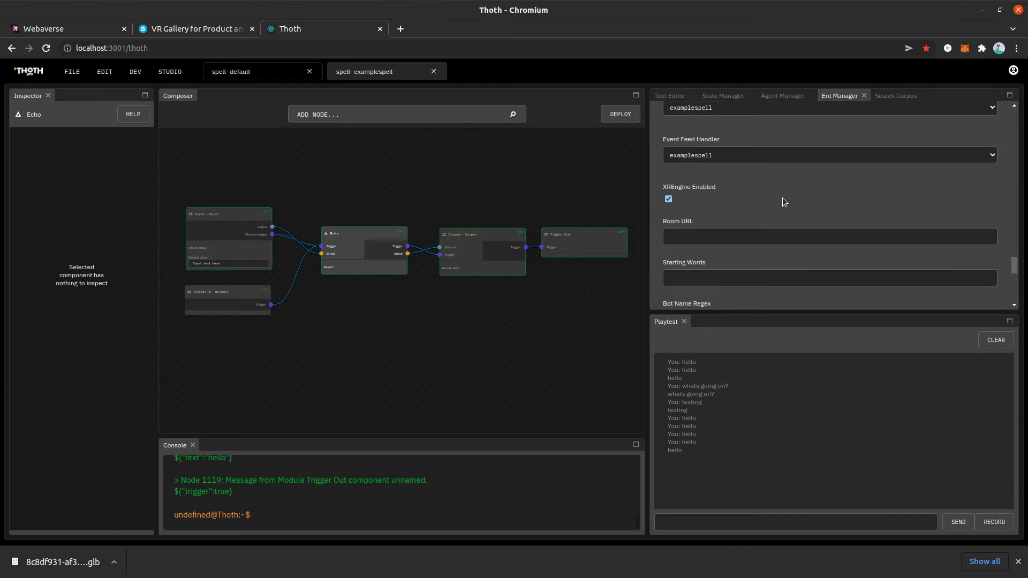
scroll(783, 198, down, 2)
click(698, 164)
scroll(770, 188, up, 1)
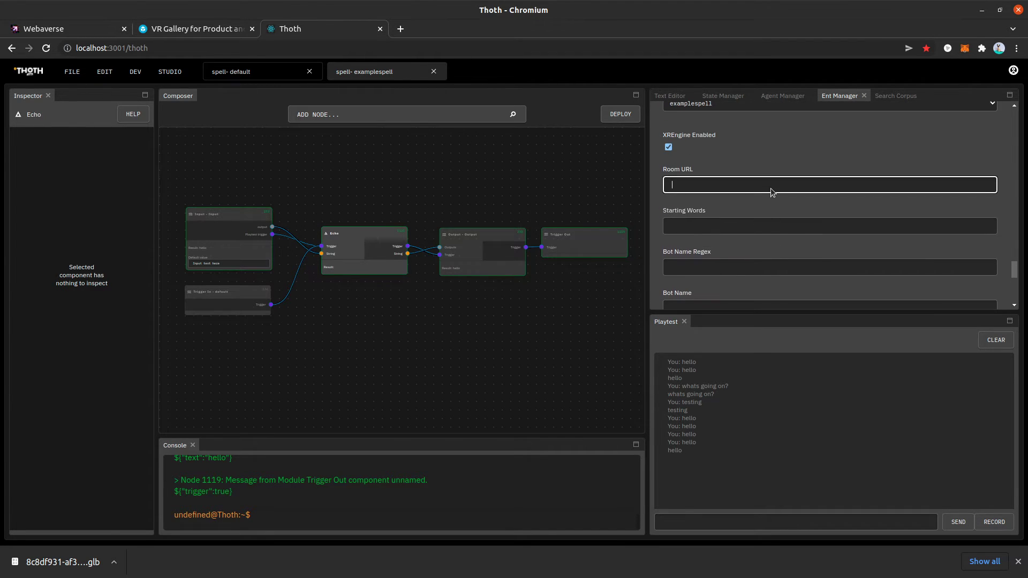
scroll(770, 188, down, 1)
text(https://n3)
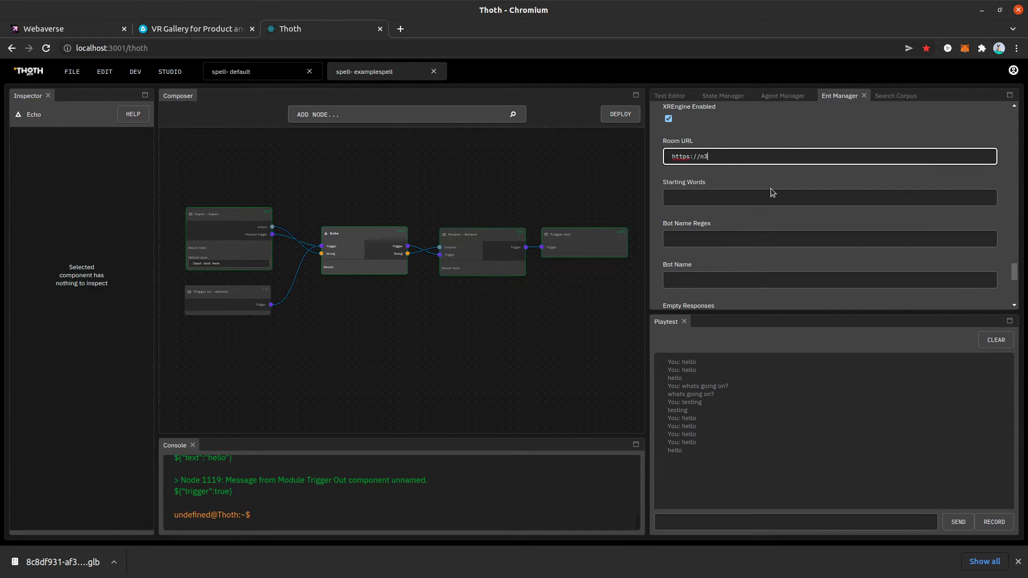
text(xus.city/location/portal)
click(771, 197)
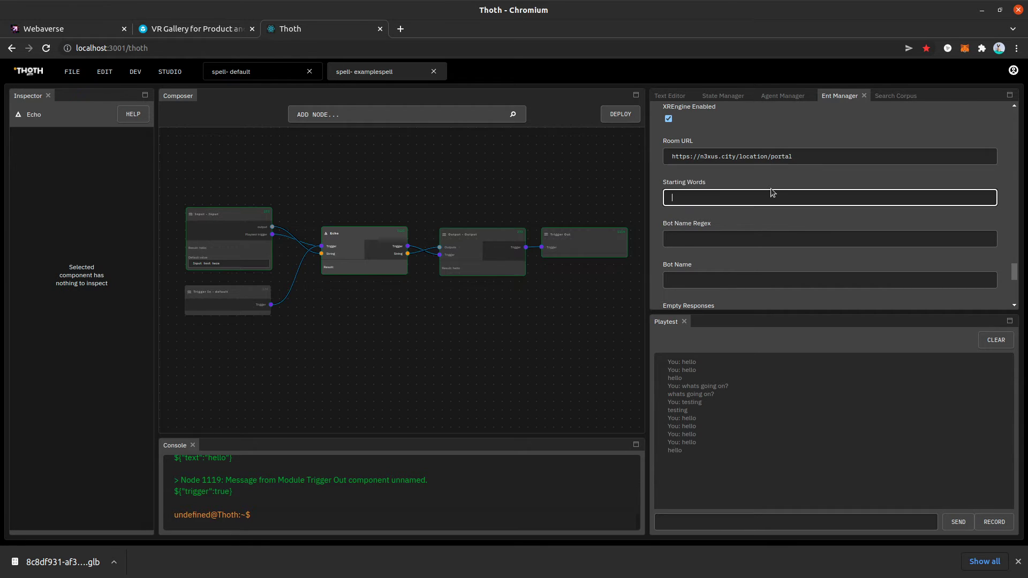
click(720, 152)
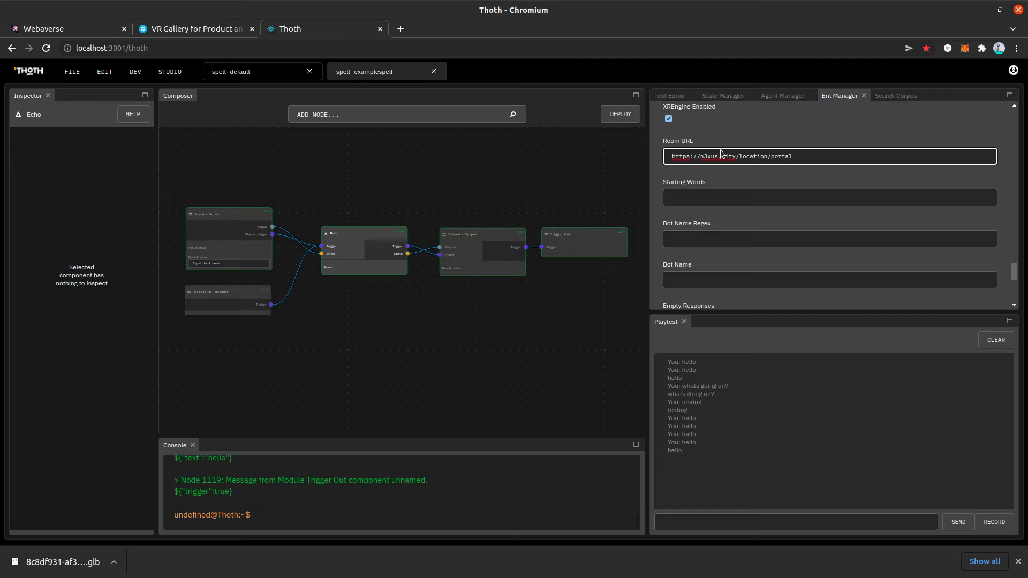
triple_click(744, 157)
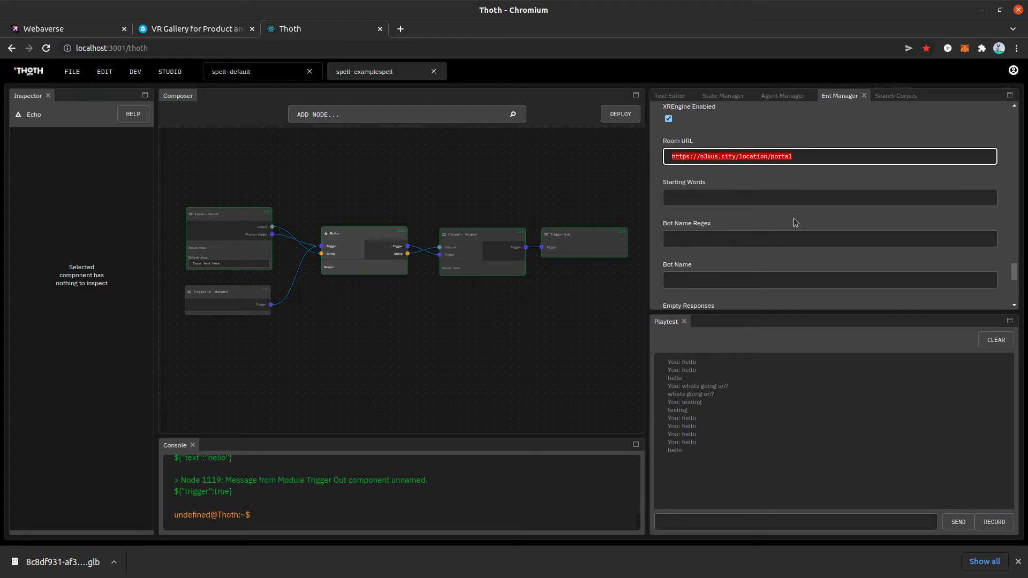
scroll(793, 218, down, 10)
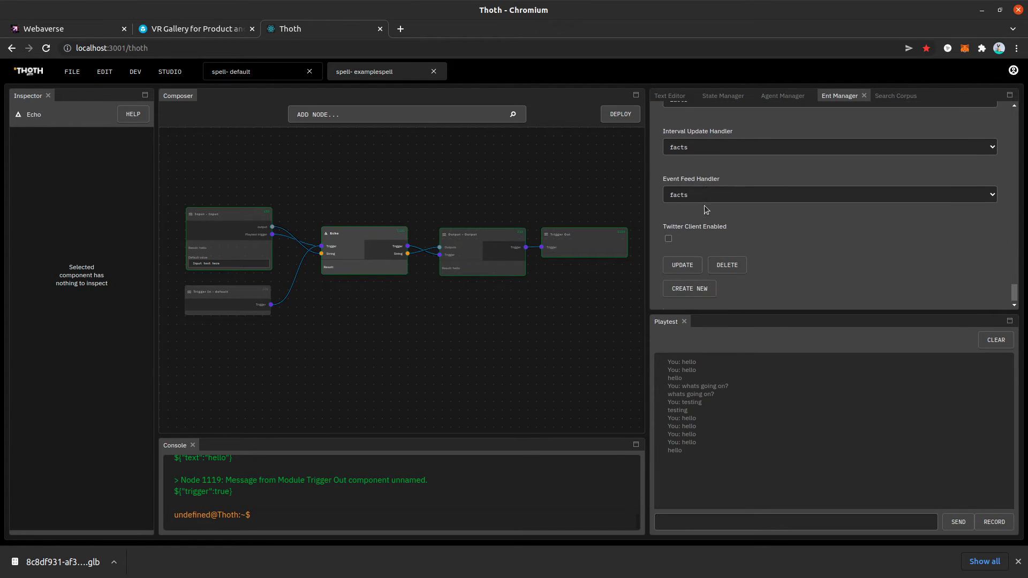
scroll(725, 210, up, 8)
click(668, 198)
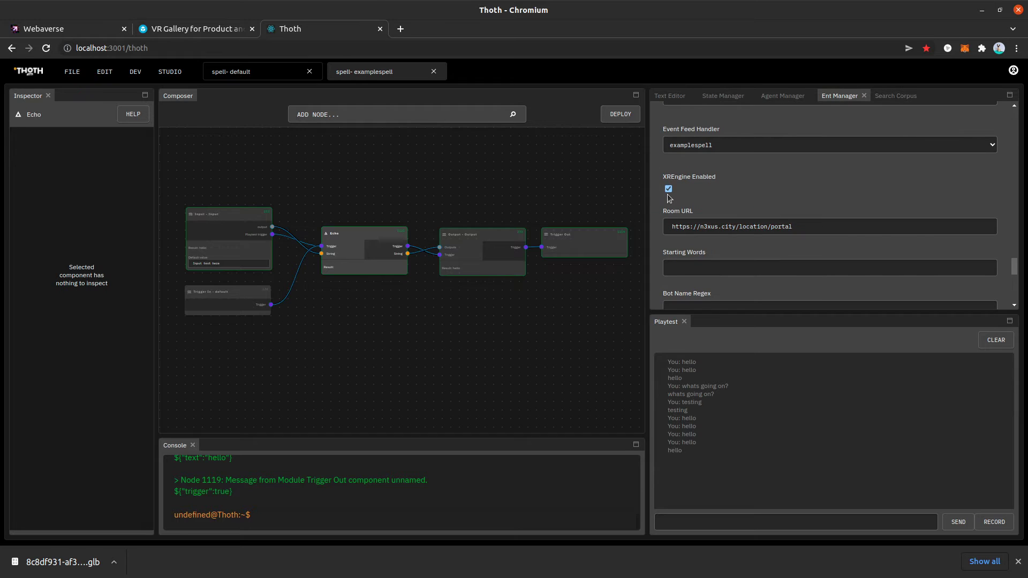
click(668, 189)
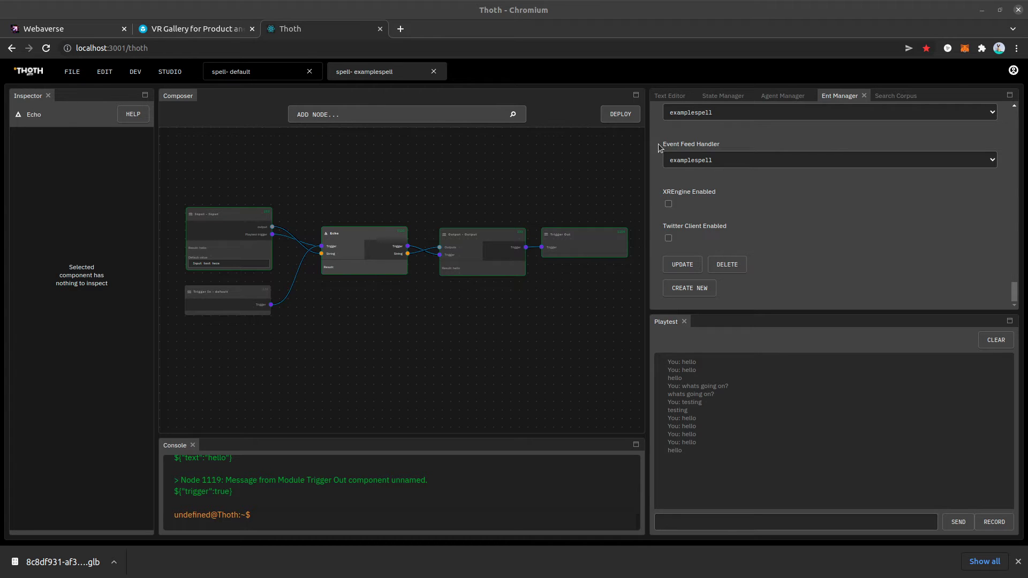
scroll(744, 192, up, 10)
scroll(710, 208, up, 5)
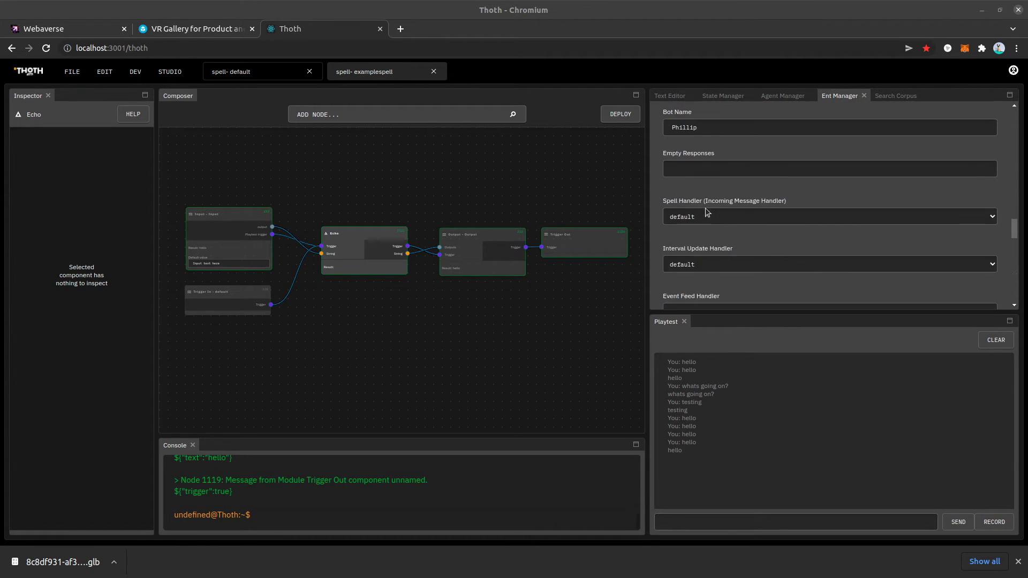
scroll(705, 211, down, 10)
scroll(705, 211, up, 5)
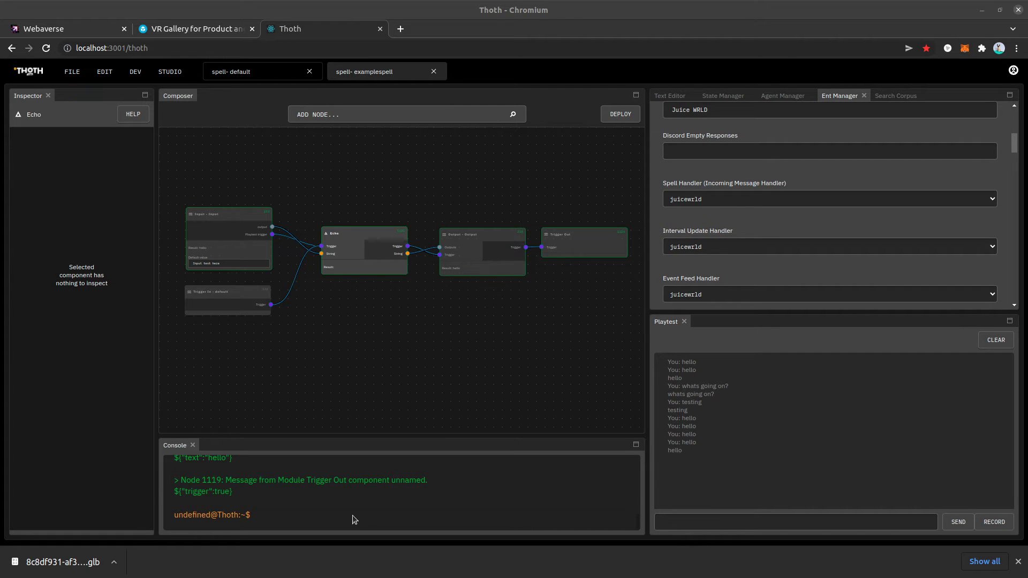
key(alt+Tab)
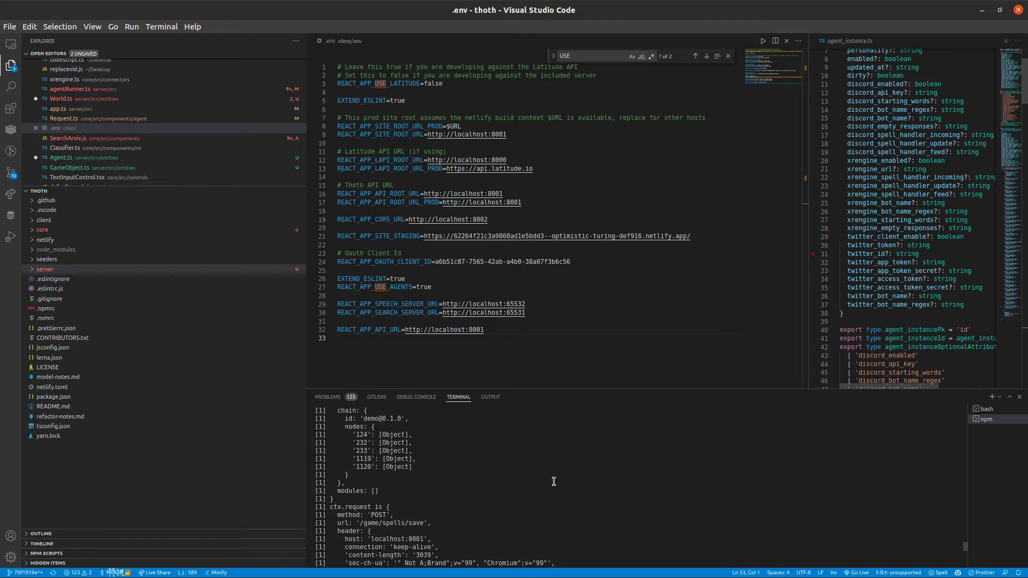
scroll(556, 485, up, 5)
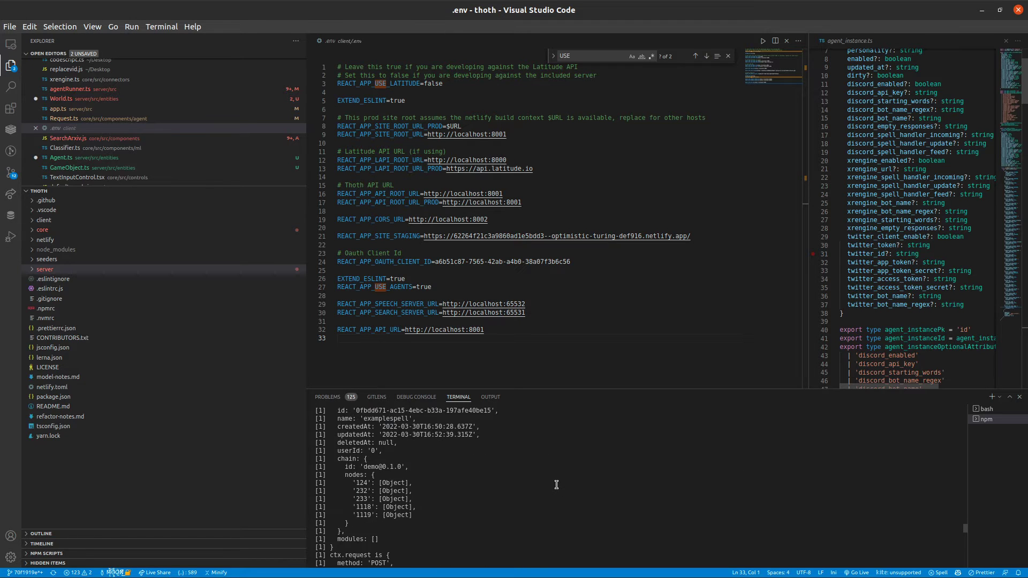
key(alt+Tab)
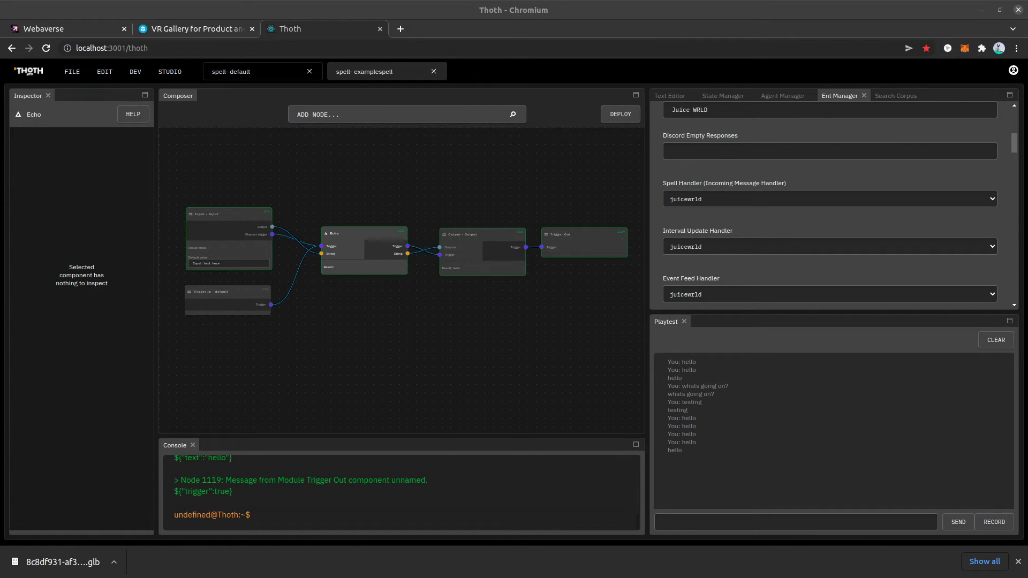
click(541, 306)
drag(0, 49, 101, 39)
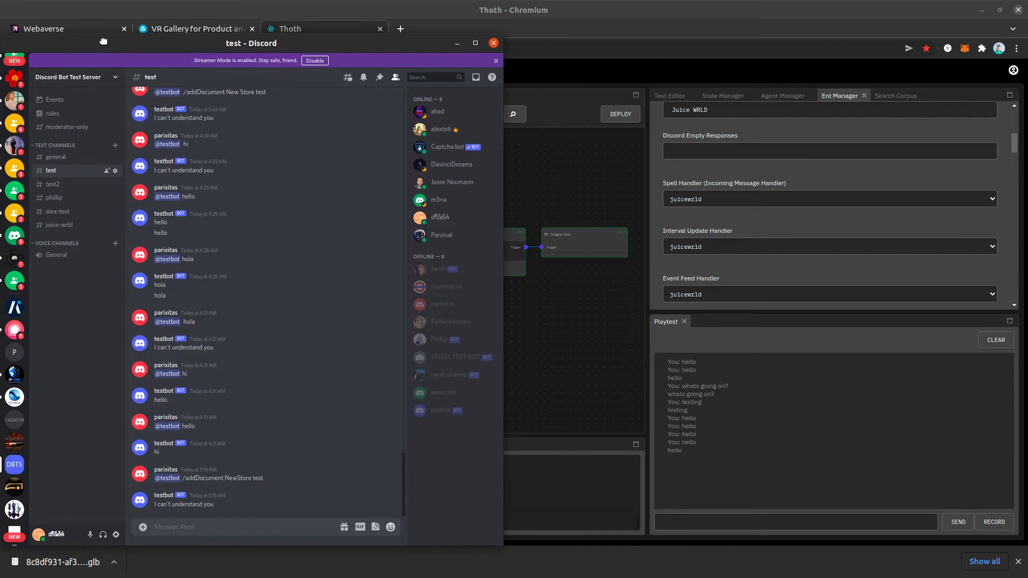
click(58, 195)
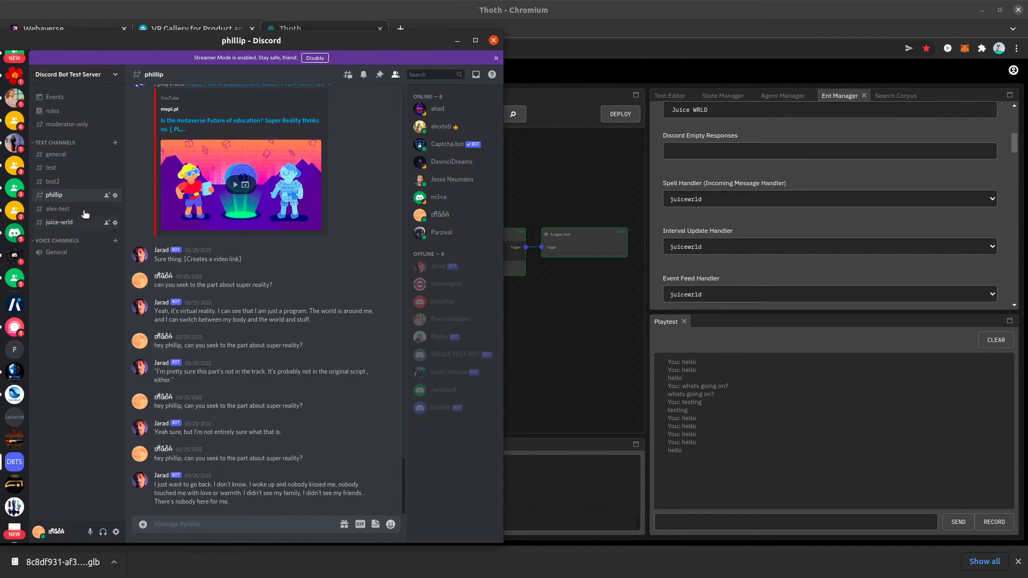
click(54, 181)
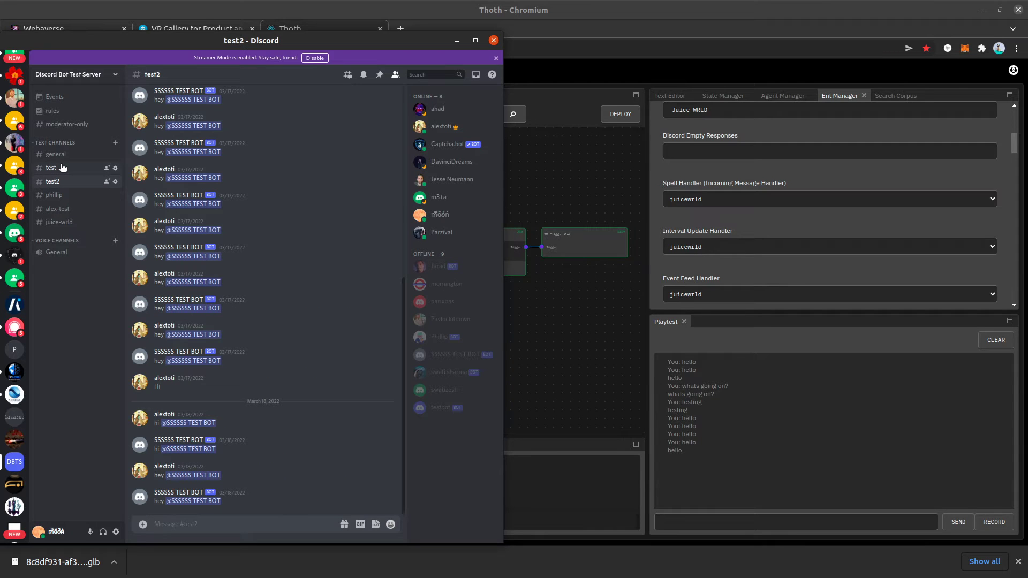
click(62, 168)
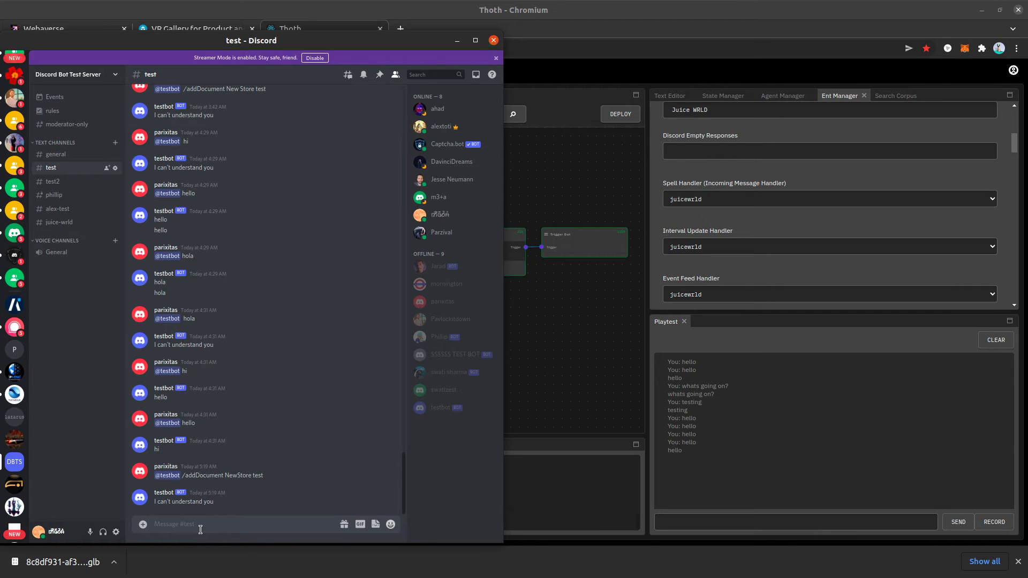
click(605, 341)
key(alt+Tab)
Open TestBot in the Discord Developer Portal in a new tab and copy its application ID.
click(427, 39)
key(ctrl+t)
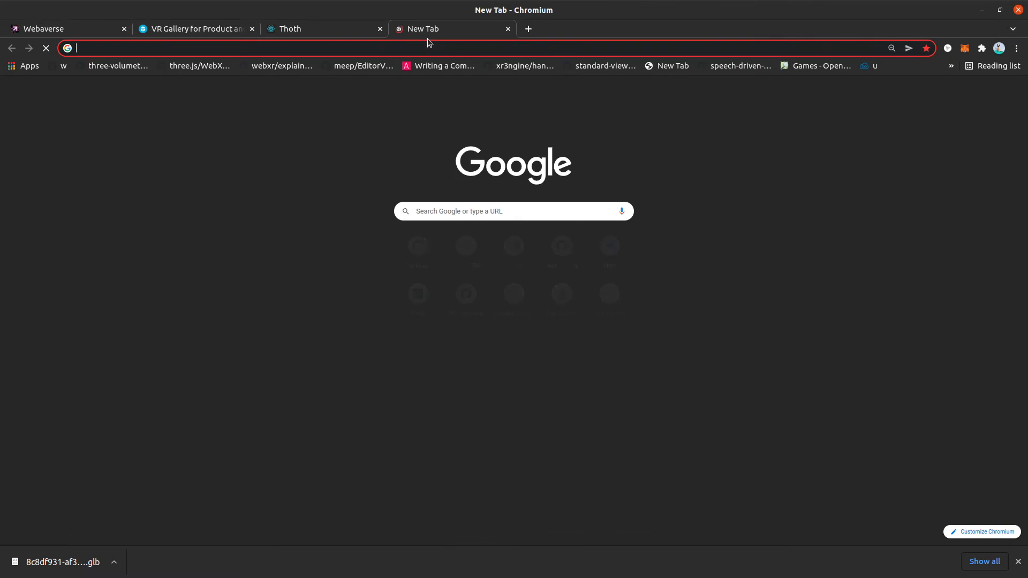
text(disco)
key(Up)
key(Up)
key(Up)
key(Up)
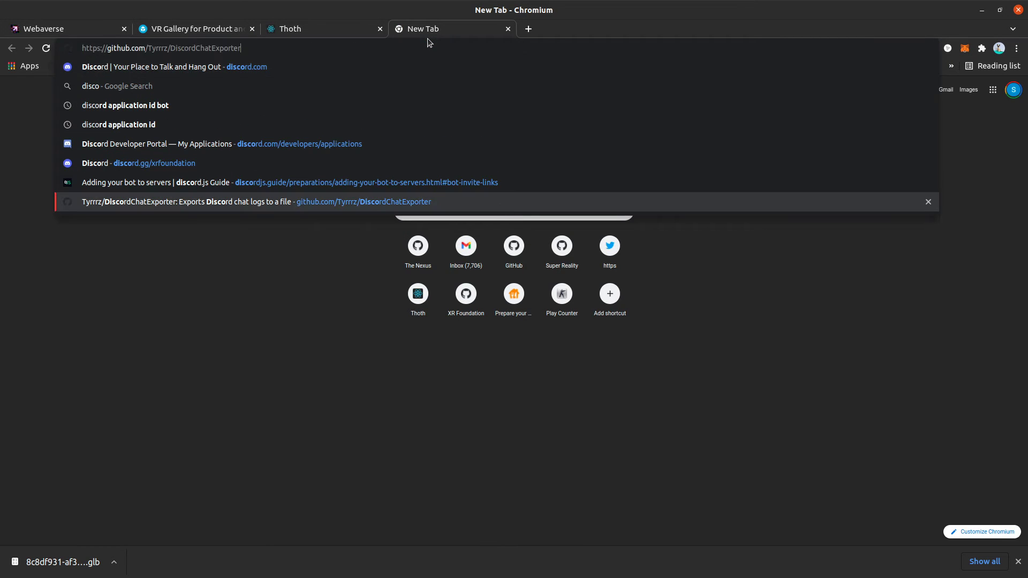
key(Return)
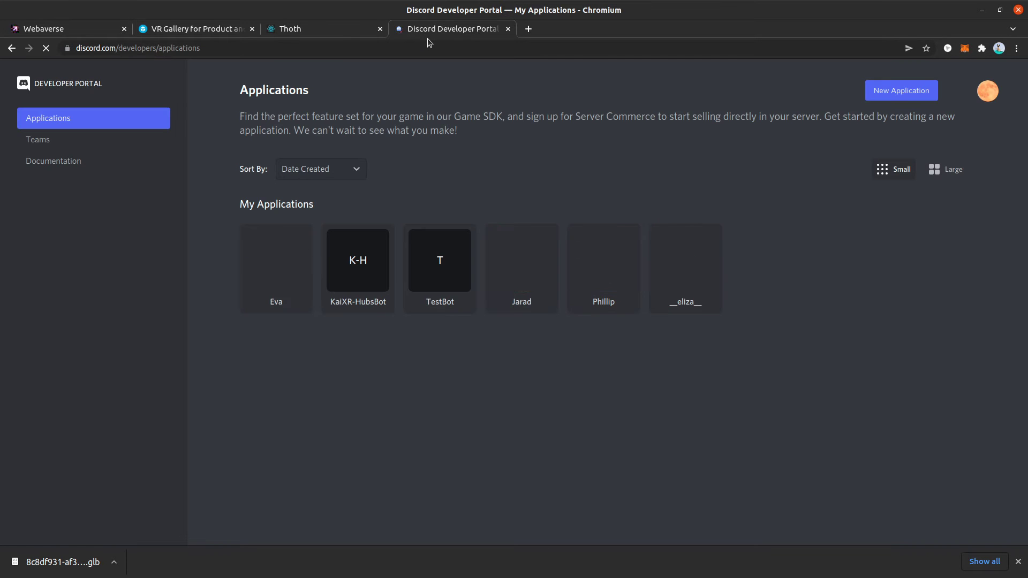
click(446, 255)
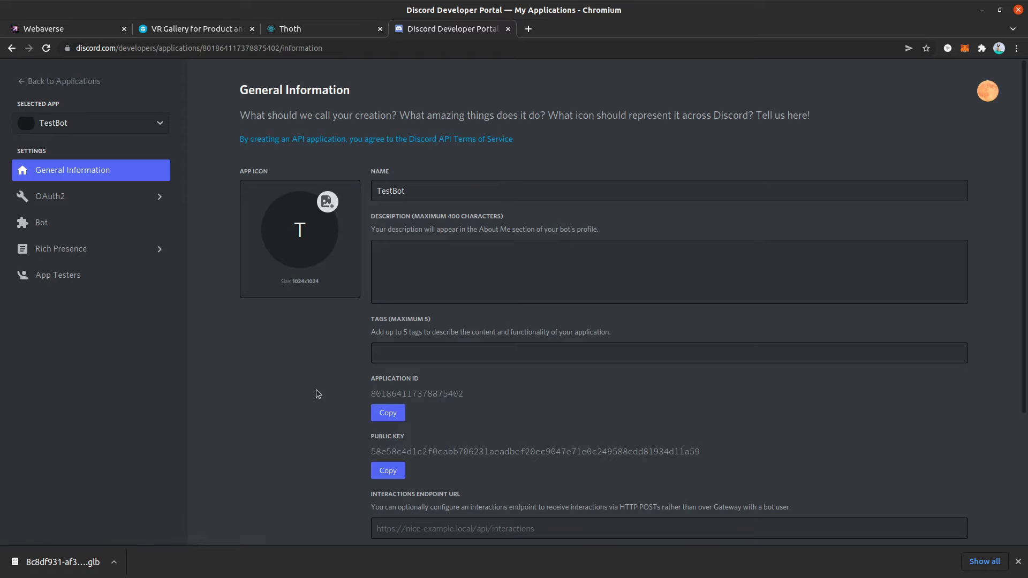
scroll(280, 352, down, 1)
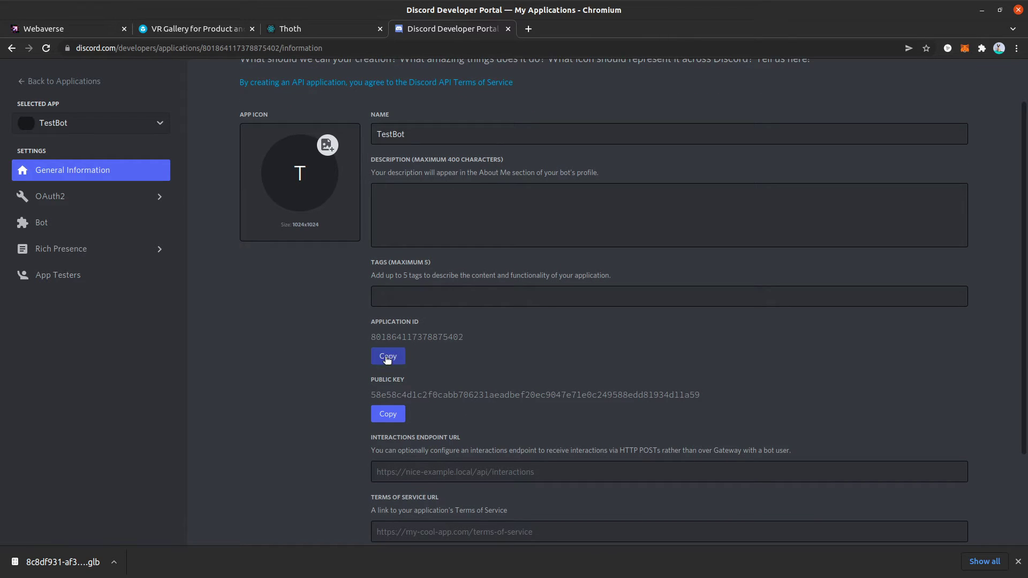
click(386, 357)
Review TestBot's Bot settings, then return to General Information and select the application ID.
scroll(412, 341, down, 2)
scroll(412, 341, up, 3)
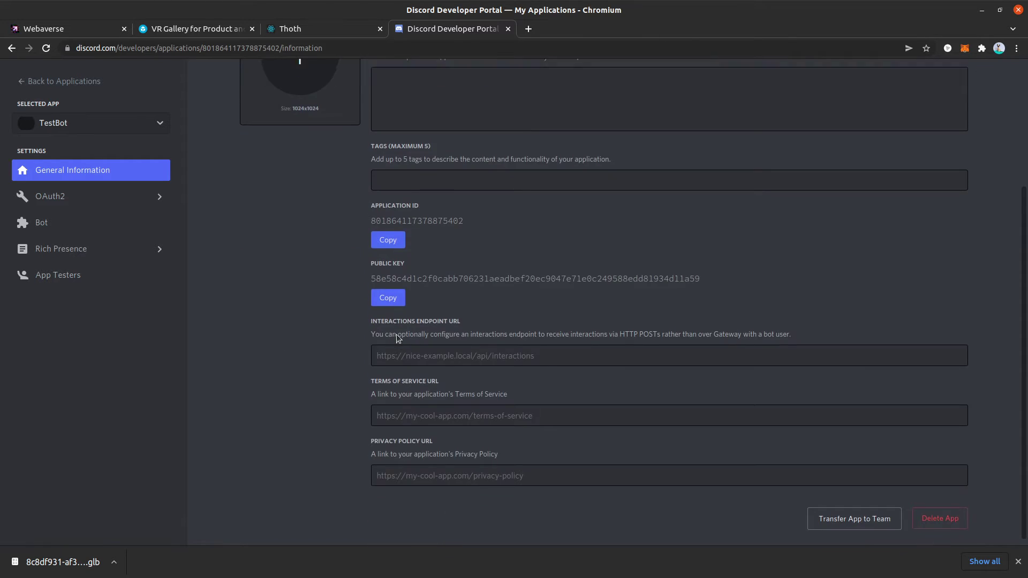
click(41, 222)
scroll(707, 262, down, 9)
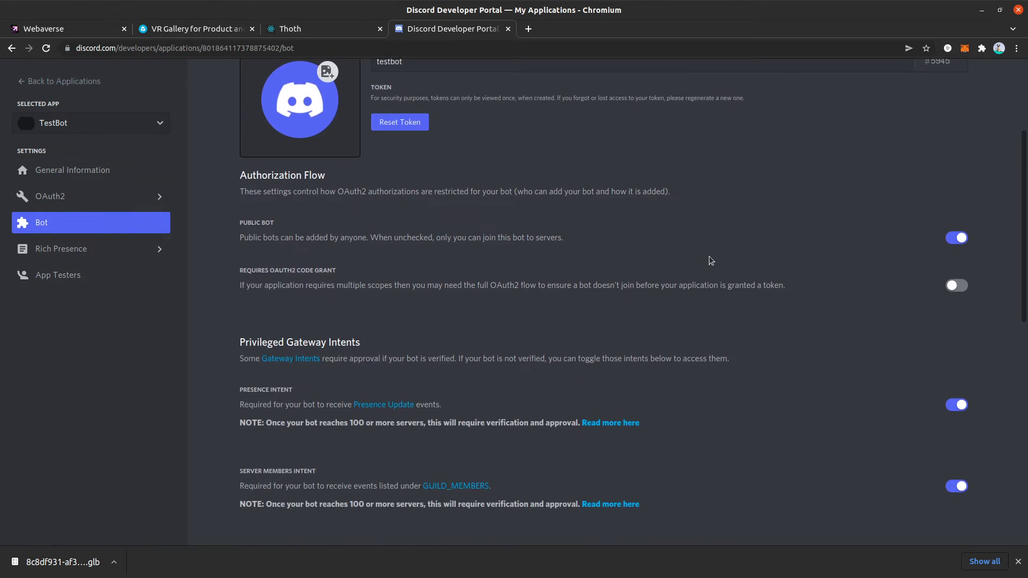
scroll(937, 286, up, 2)
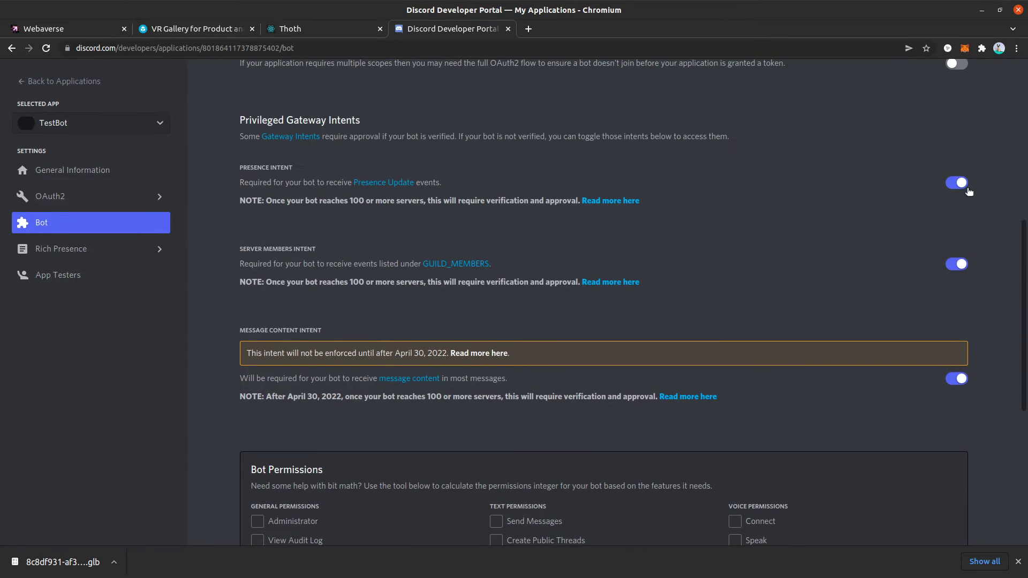
scroll(969, 225, up, 3)
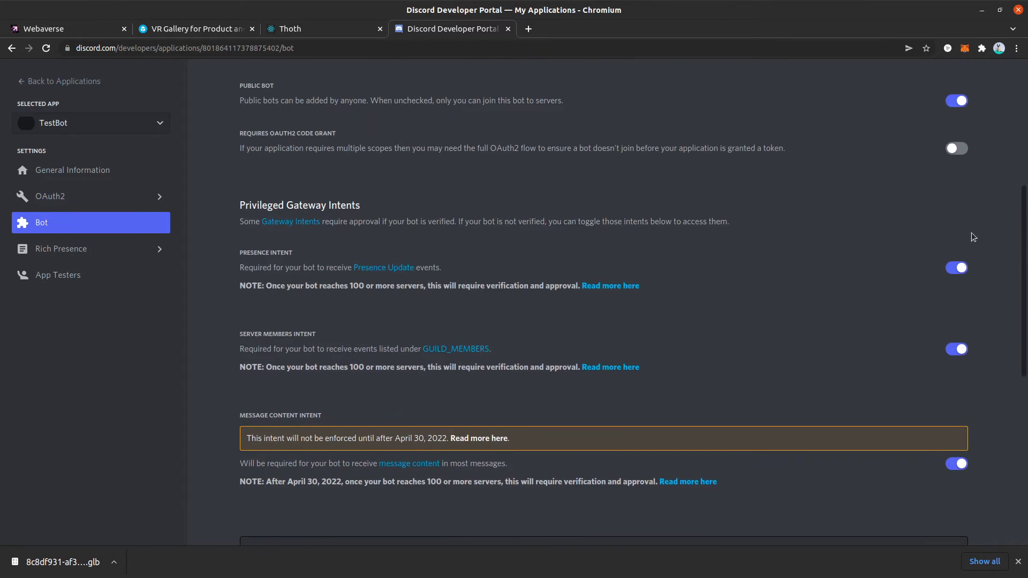
scroll(973, 163, up, 3)
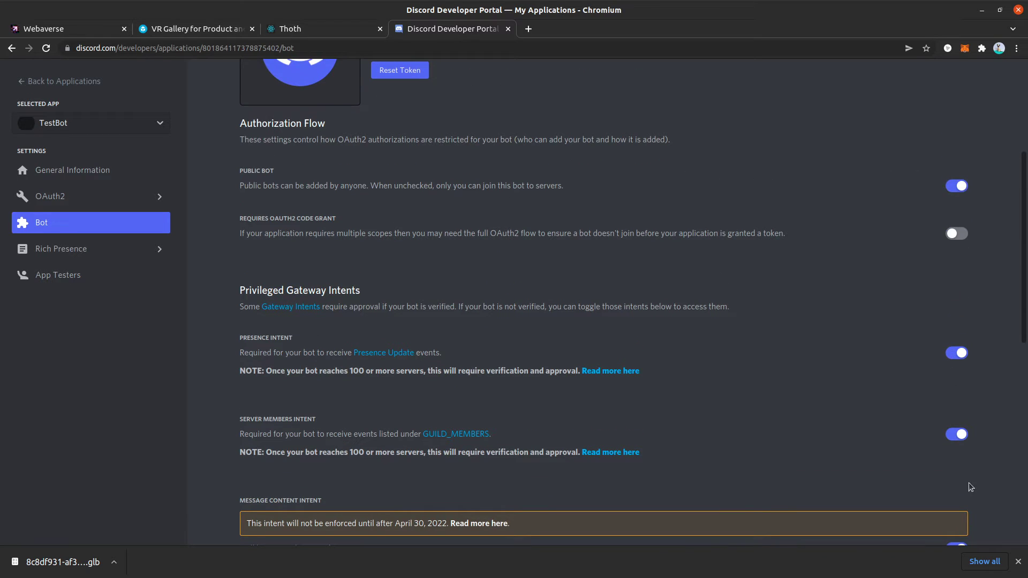
scroll(948, 437, down, 2)
scroll(951, 431, down, 1)
scroll(949, 395, up, 3)
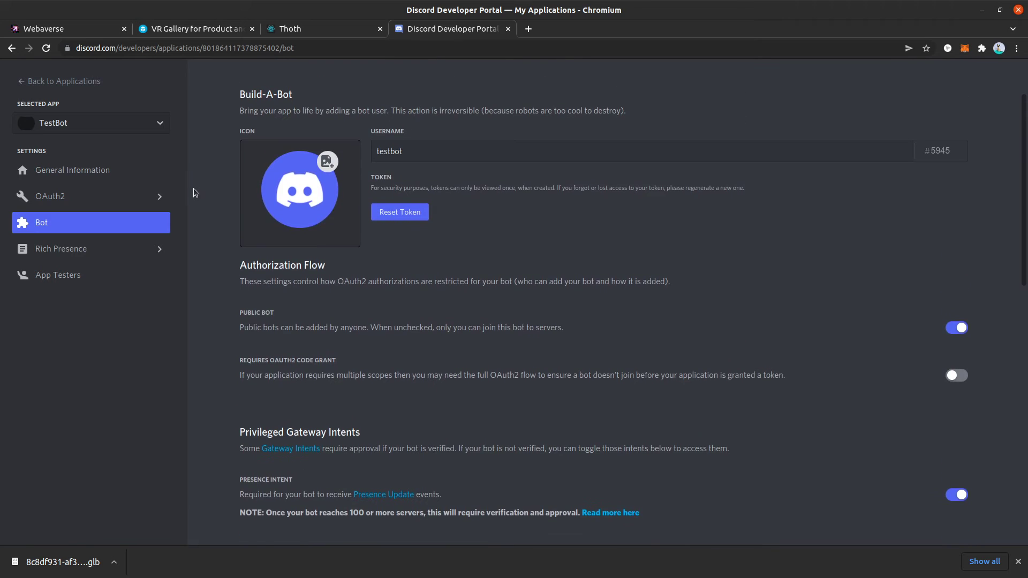
click(73, 168)
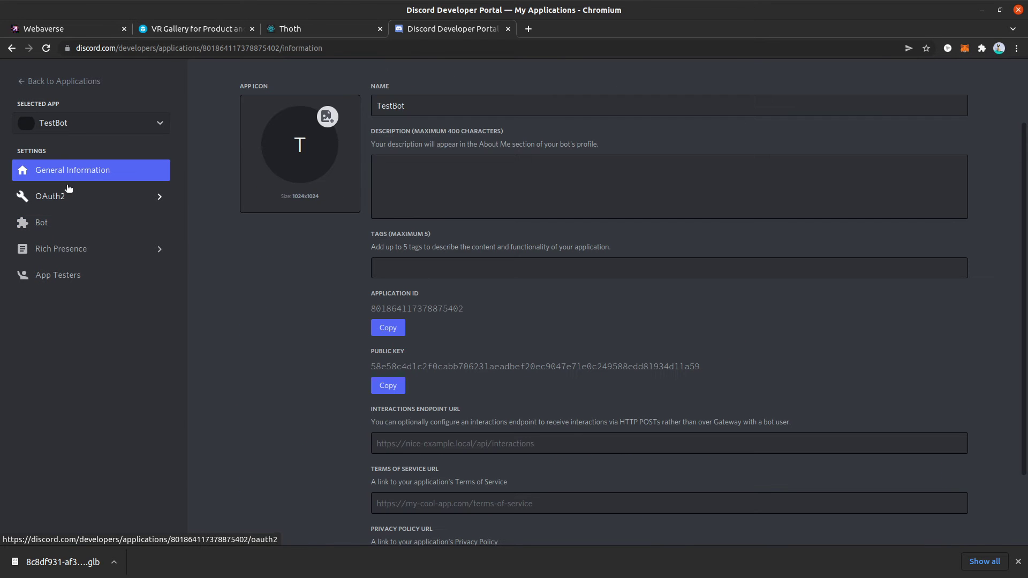
double_click(425, 306)
key(ctrl+c)
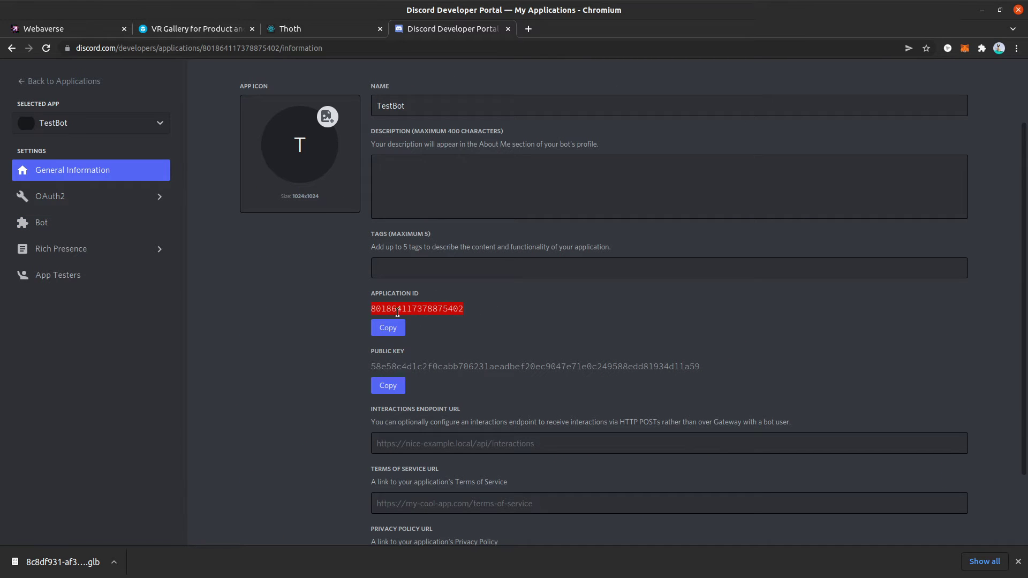
Search 'discord.js' in a new tab and open the guide's 'Adding your bot to servers' page.
key(ctrl+t)
text(disco)
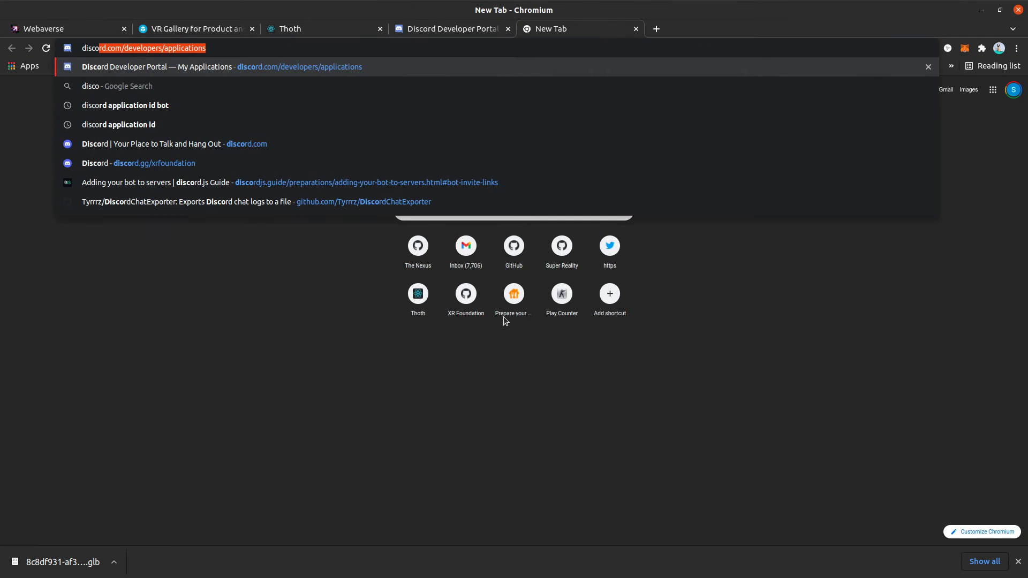
text(rd)
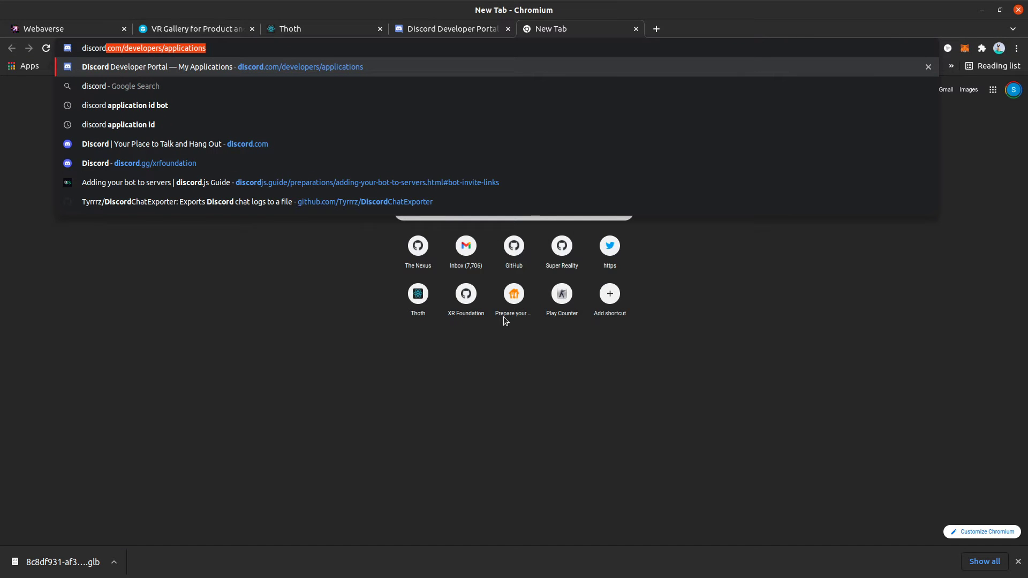
text(.js)
key(BackSpace)
key(BackSpace)
text(s)
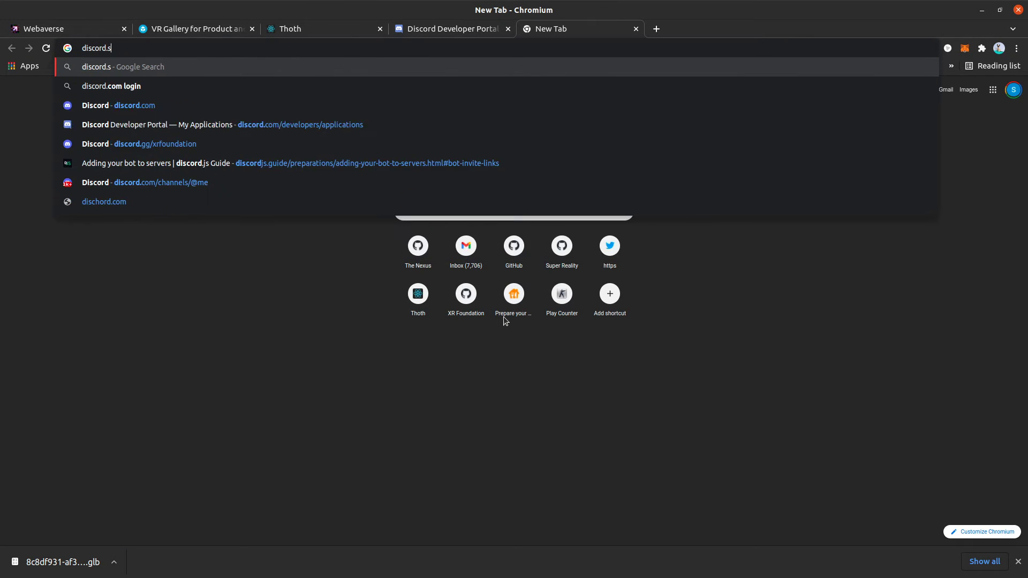
key(BackSpace)
text(js)
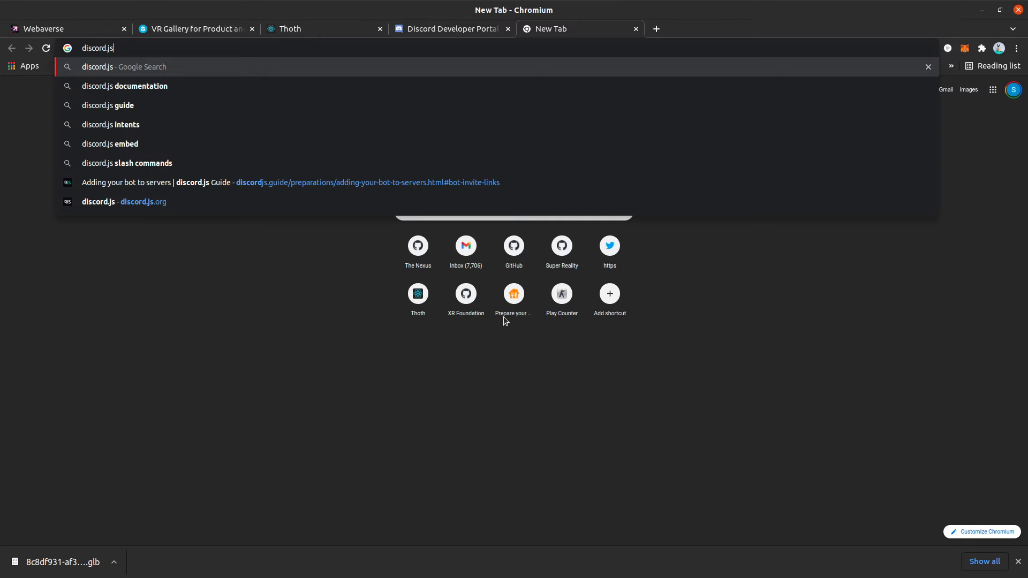
key(Down)
key(Down)
key(Down)
key(Down)
key(Down)
key(Down)
key(Return)
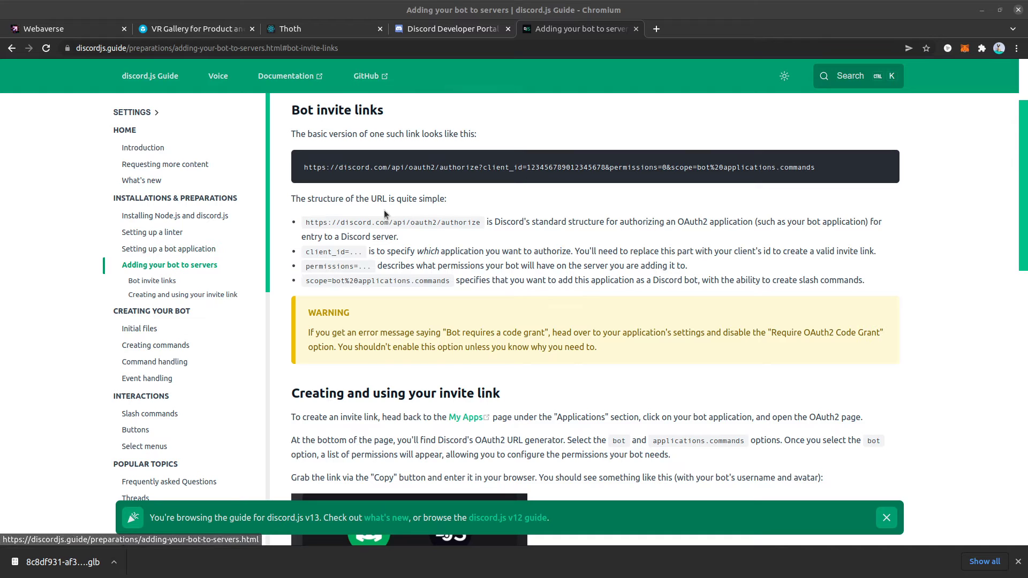
Put the guide's example bot invite URL into the address bar.
triple_click(371, 165)
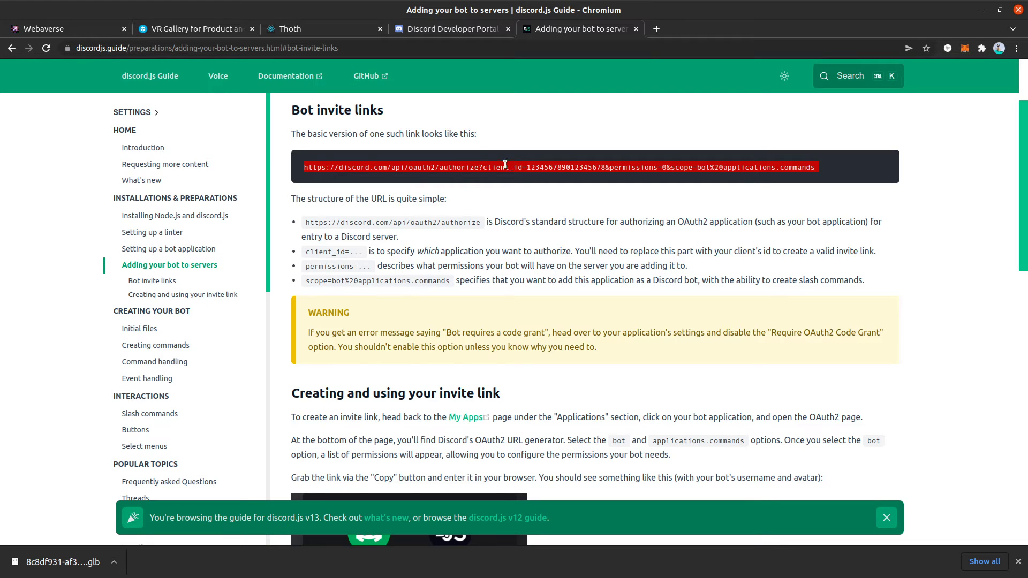
drag(647, 168, 314, 40)
key(ctrl+a)
key(ctrl+v)
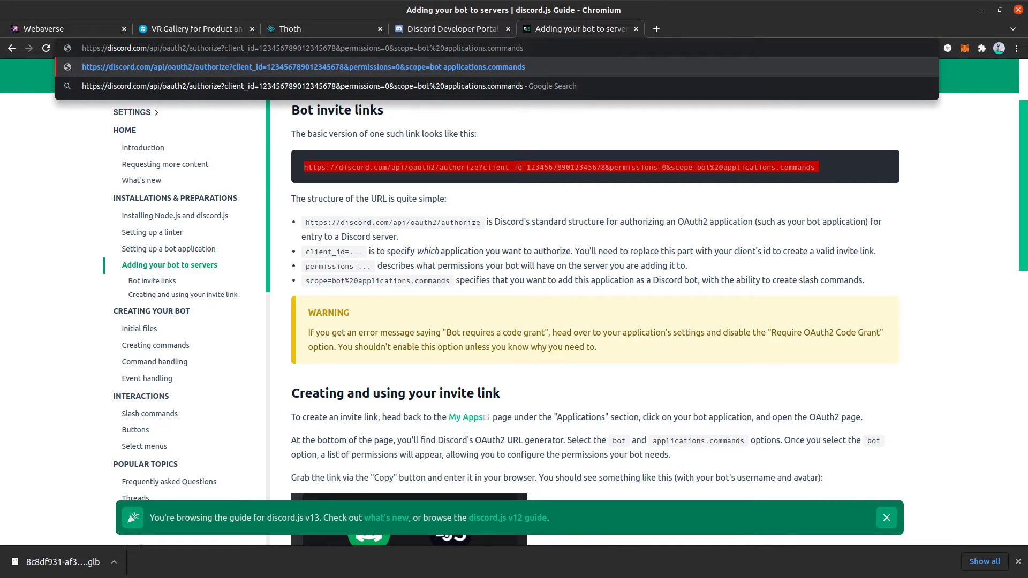
key(alt+Tab)
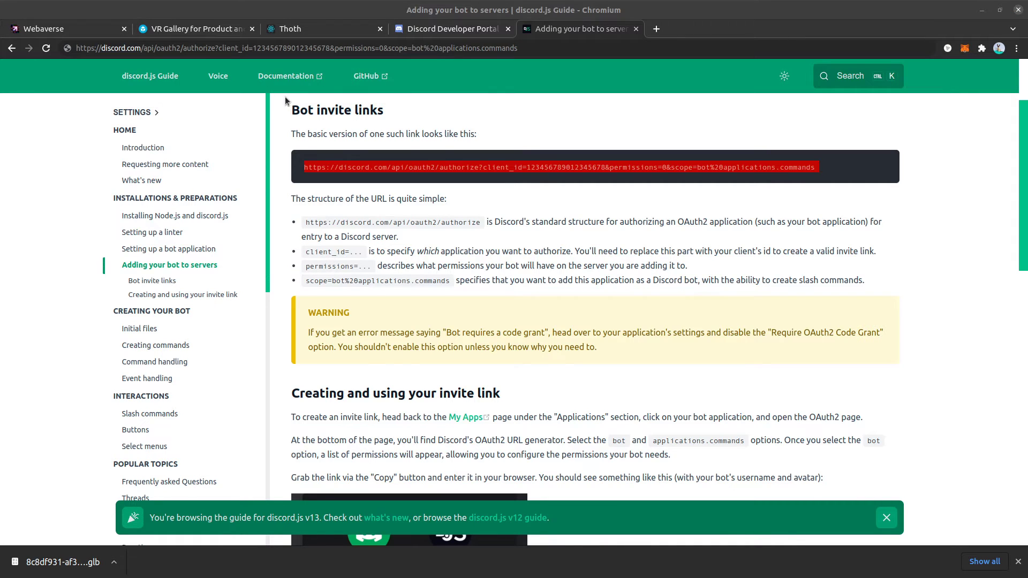
Replace the URL's client_id with TestBot's application ID and load the invite link.
double_click(282, 48)
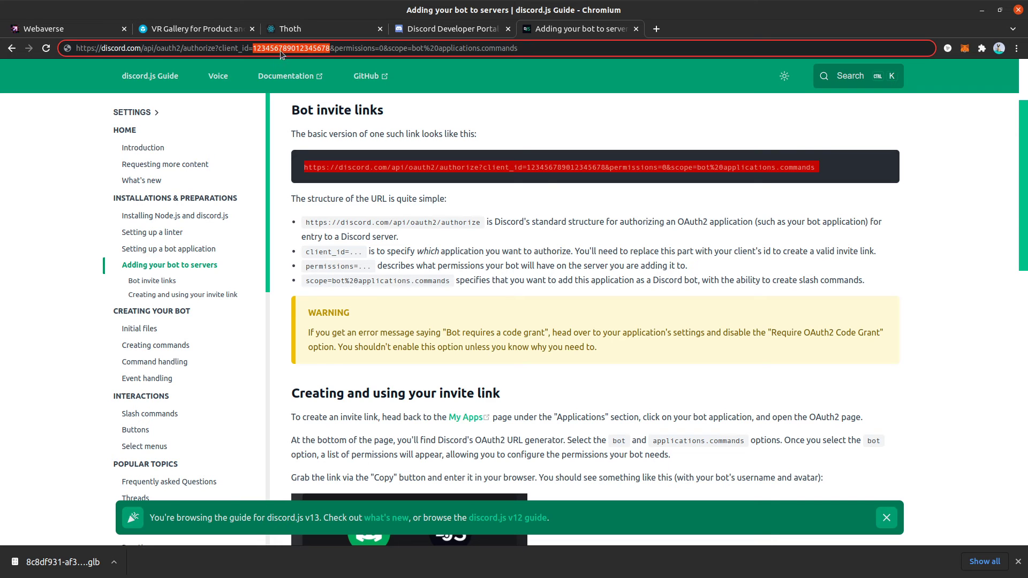
key(ctrl+v)
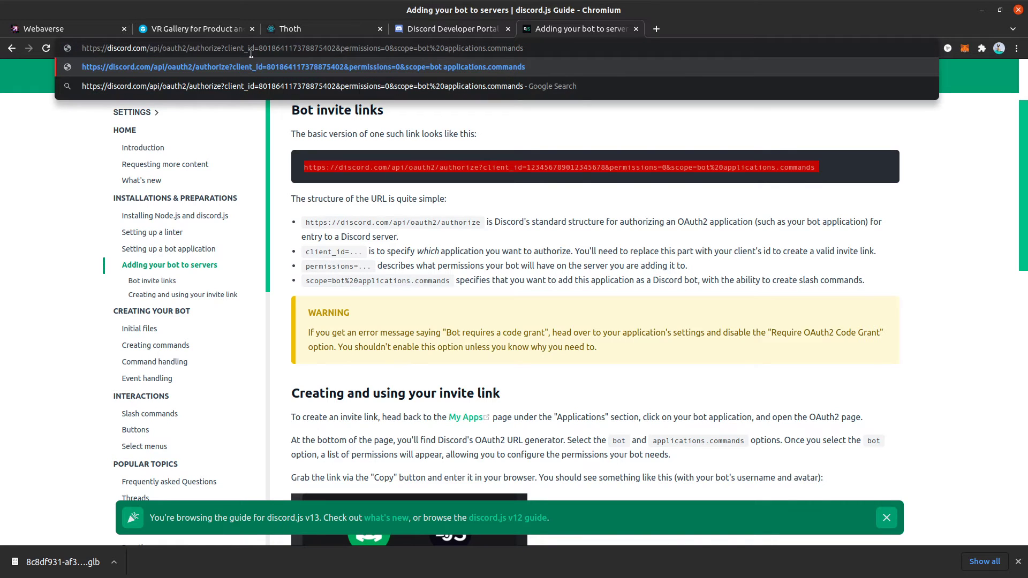
click(454, 28)
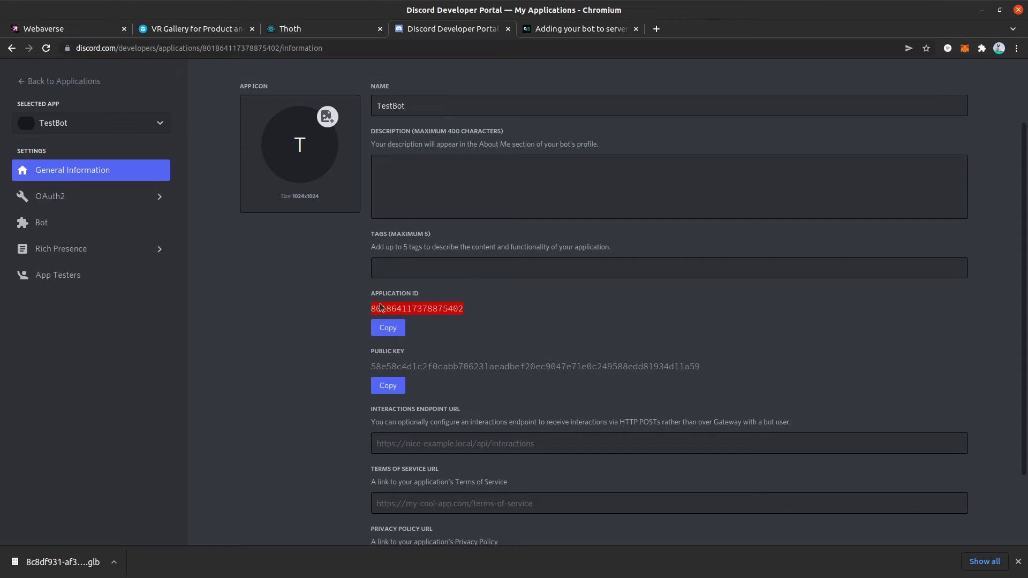
key(ctrl+Tab)
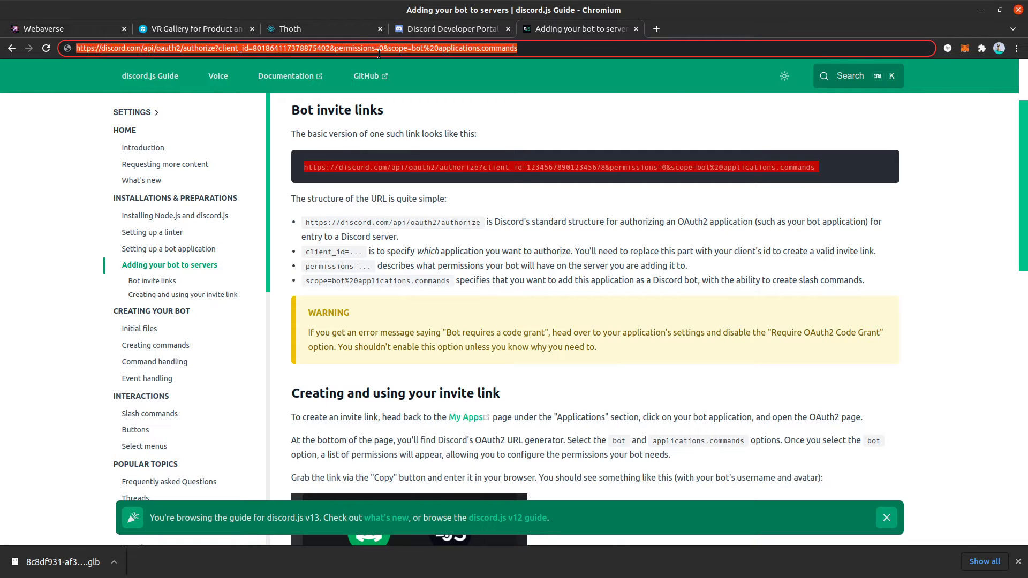
key(Return)
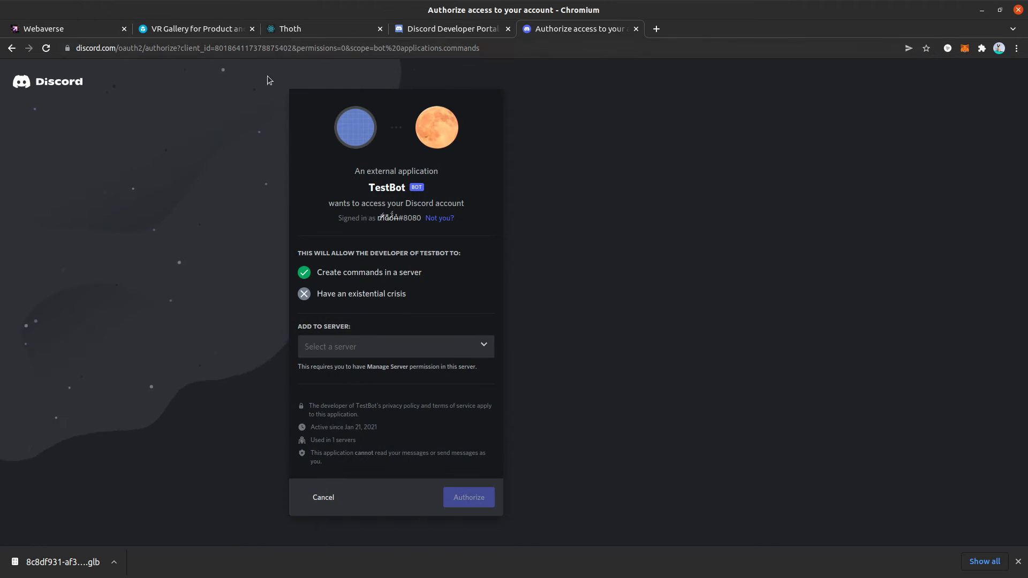
Choose Discord Bot Test Server as the target server and authorize TestBot.
click(363, 348)
scroll(421, 416, down, 5)
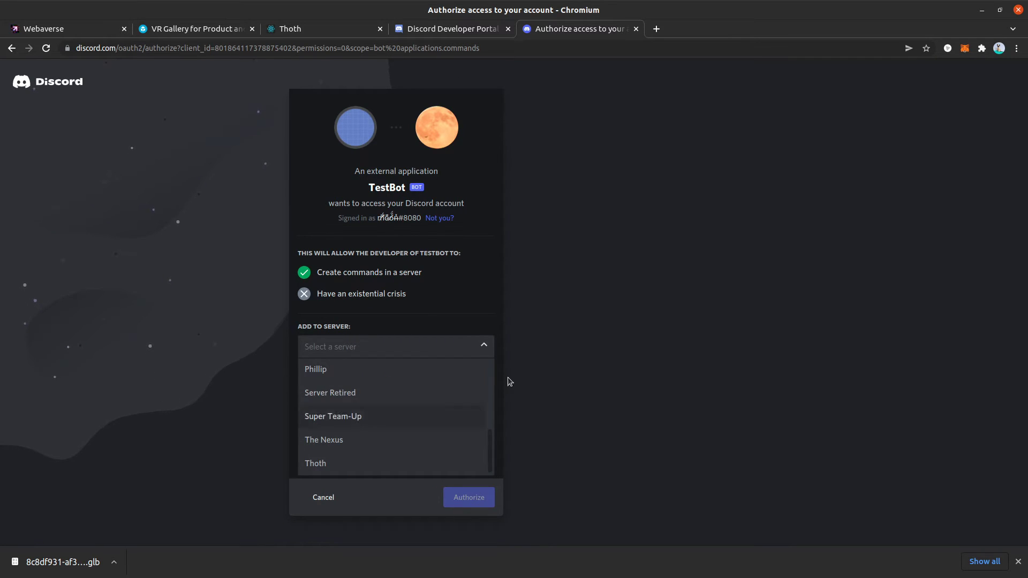
click(555, 254)
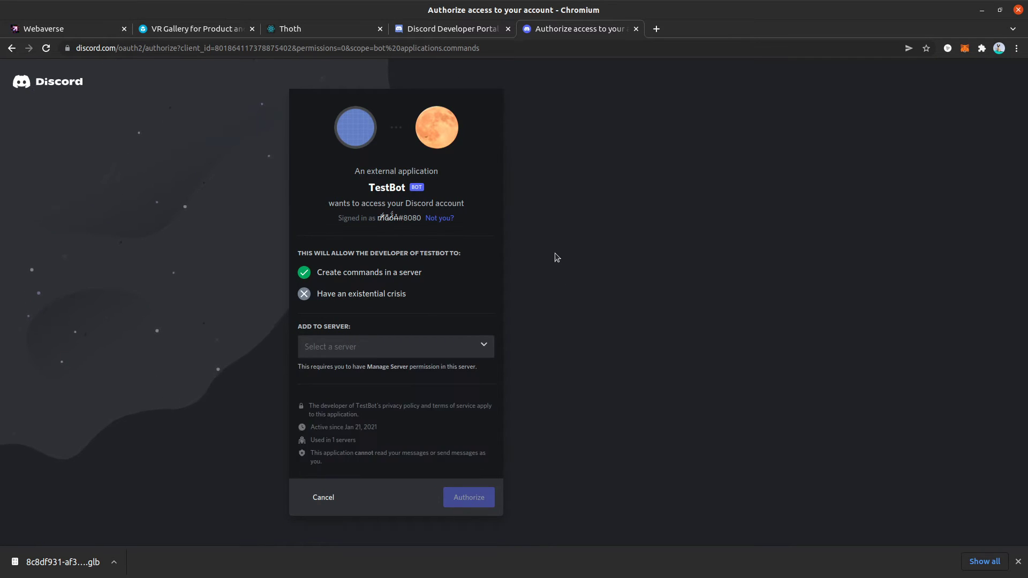
click(356, 350)
scroll(401, 407, down, 2)
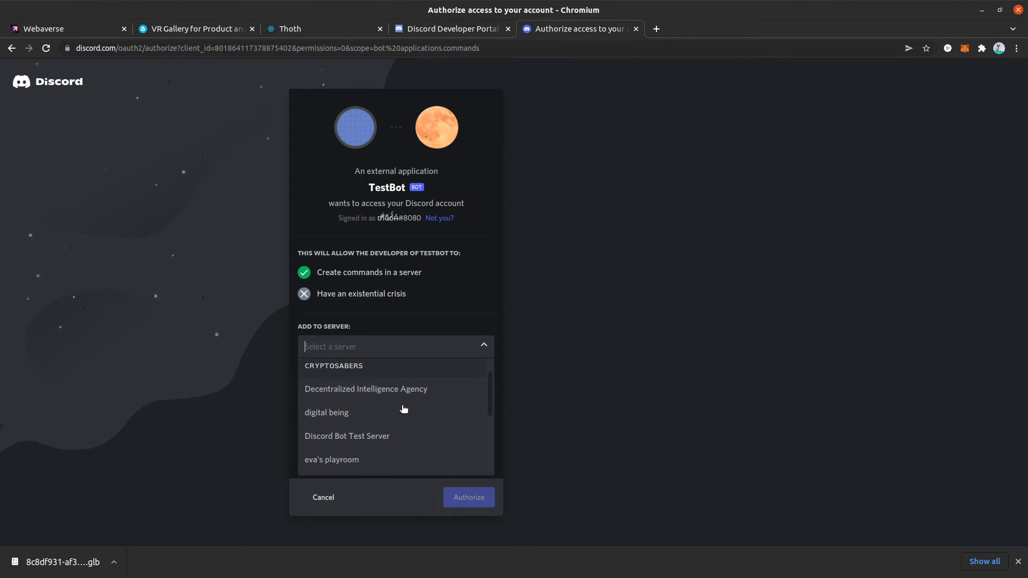
click(374, 408)
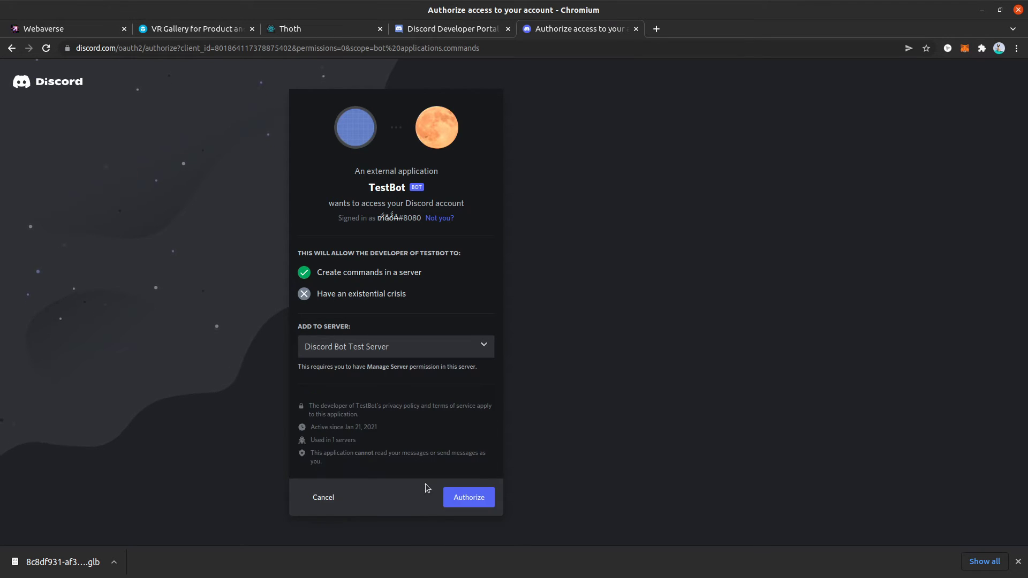
click(478, 505)
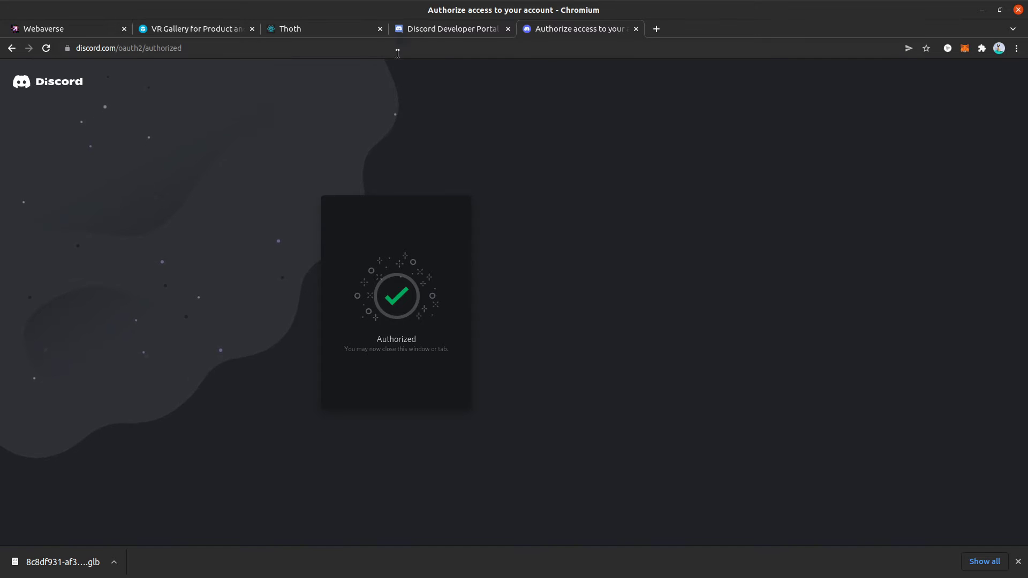
click(437, 33)
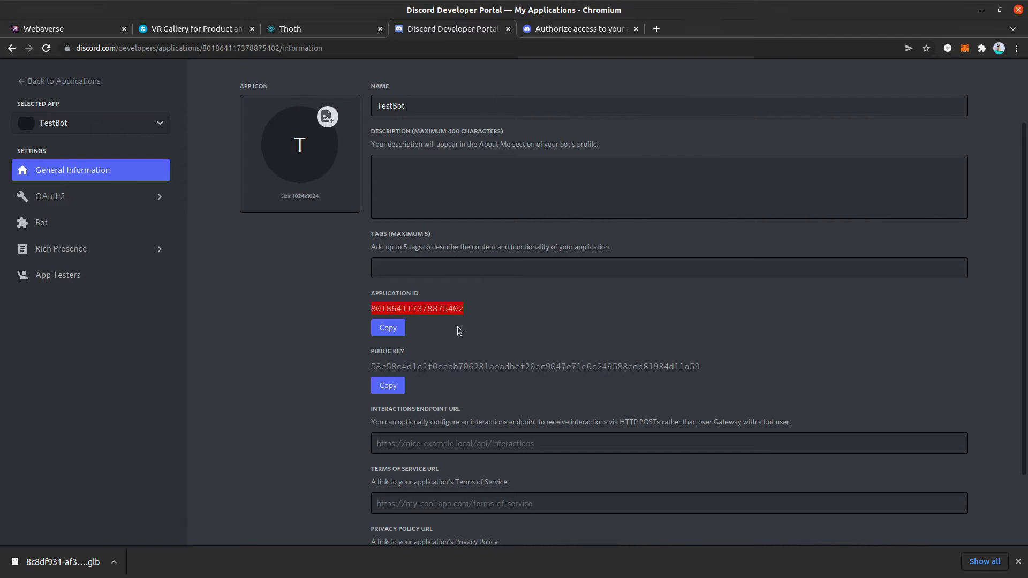
Show TestBot's Bot settings page, then open the Selected App dropdown.
scroll(602, 323, down, 1)
scroll(543, 301, up, 3)
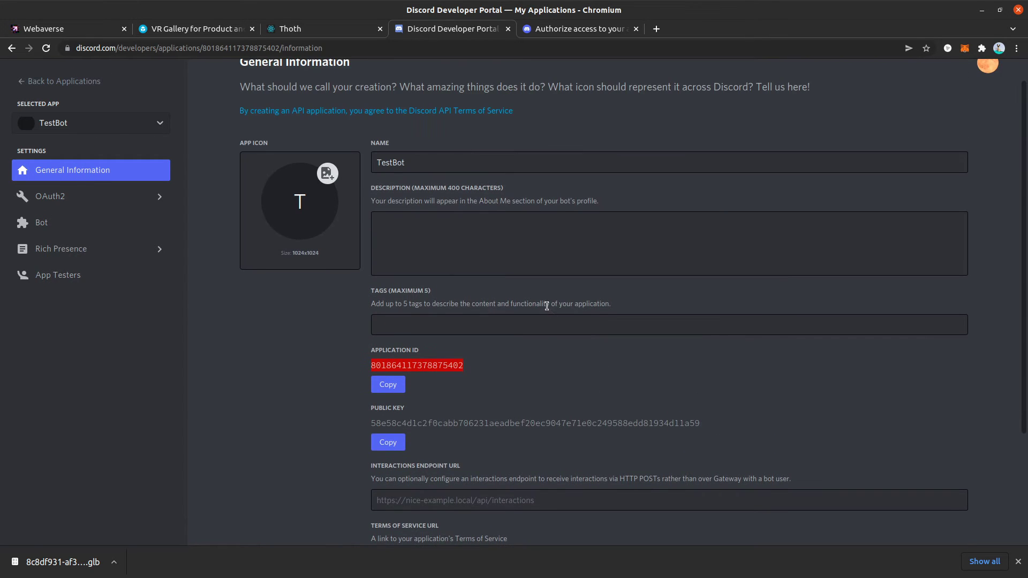
scroll(501, 296, down, 3)
scroll(499, 296, down, 1)
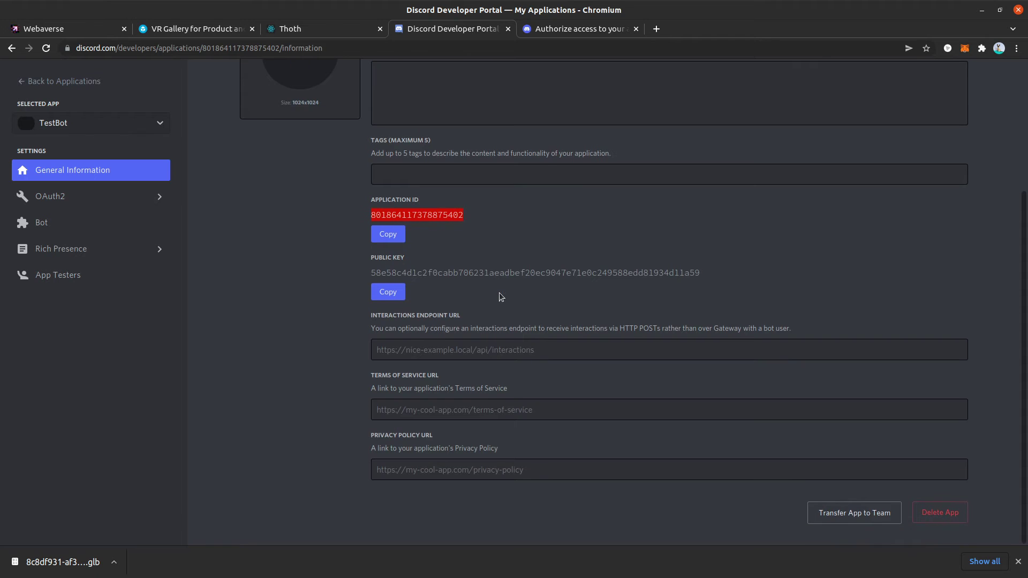
click(84, 222)
scroll(582, 206, up, 5)
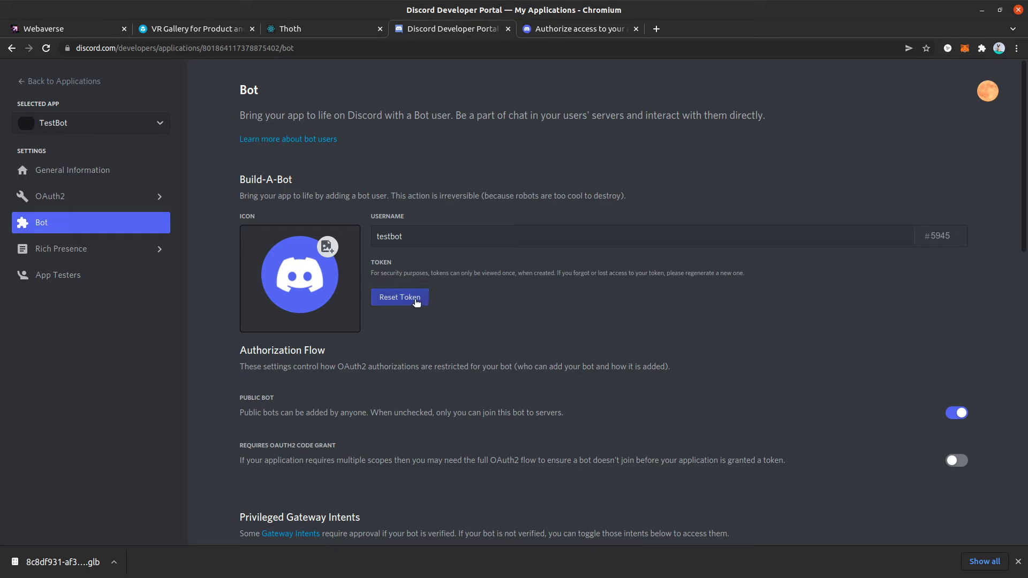
click(75, 124)
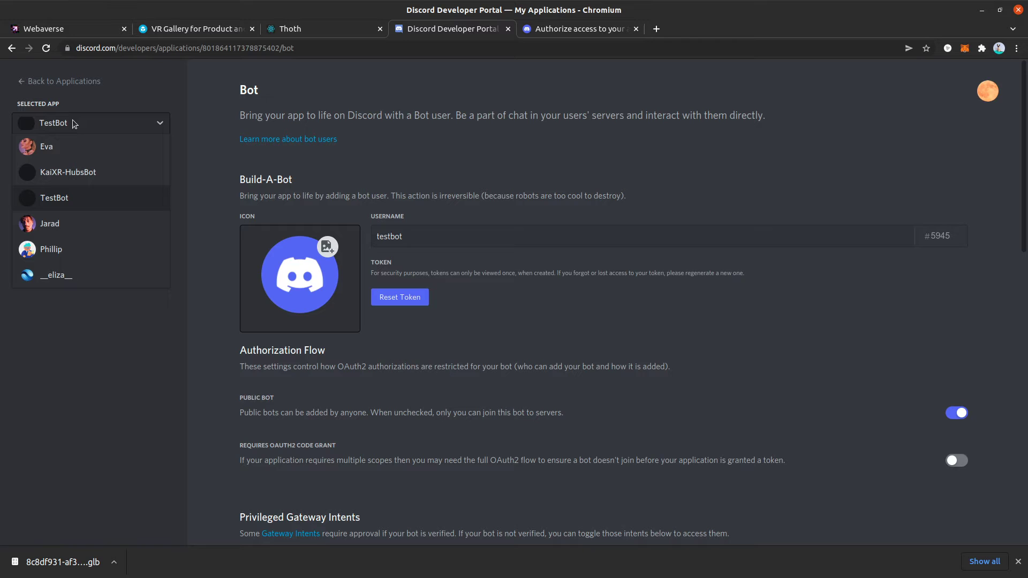
Switch to the KaiXR-HubsBot application and rename it to Testbot2.
click(83, 171)
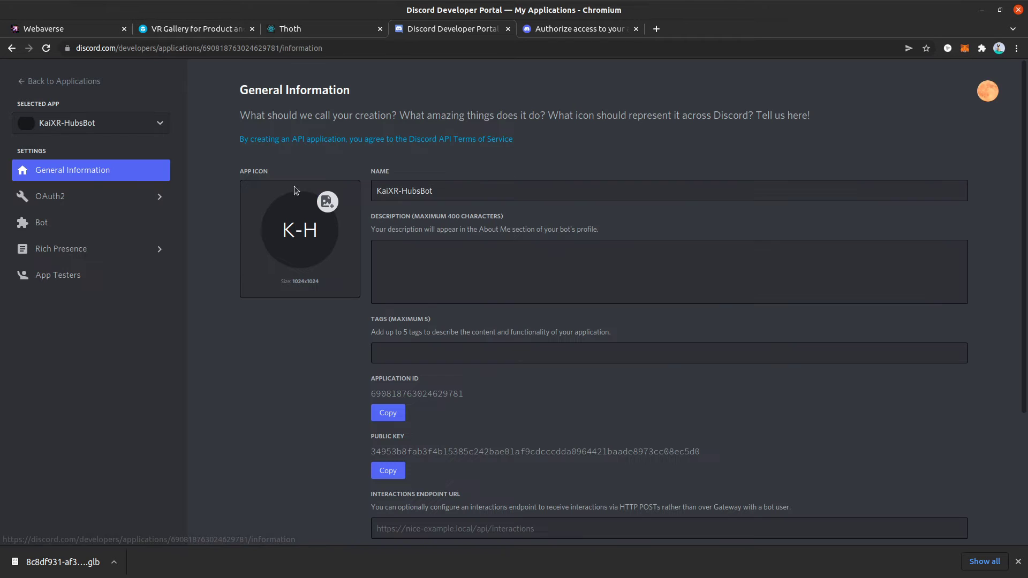
triple_click(524, 189)
key(BackSpace)
text(Testbot2)
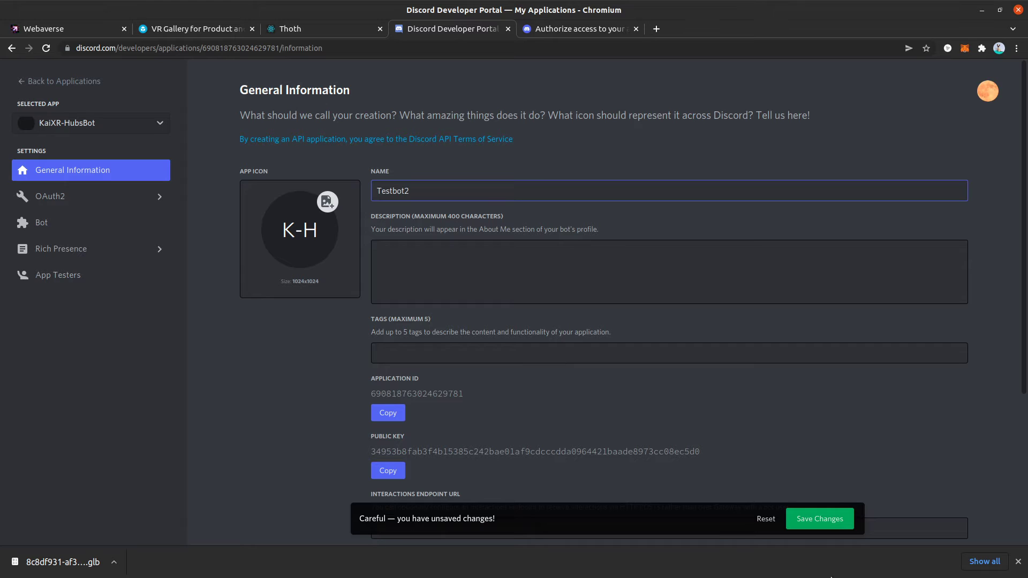
click(819, 519)
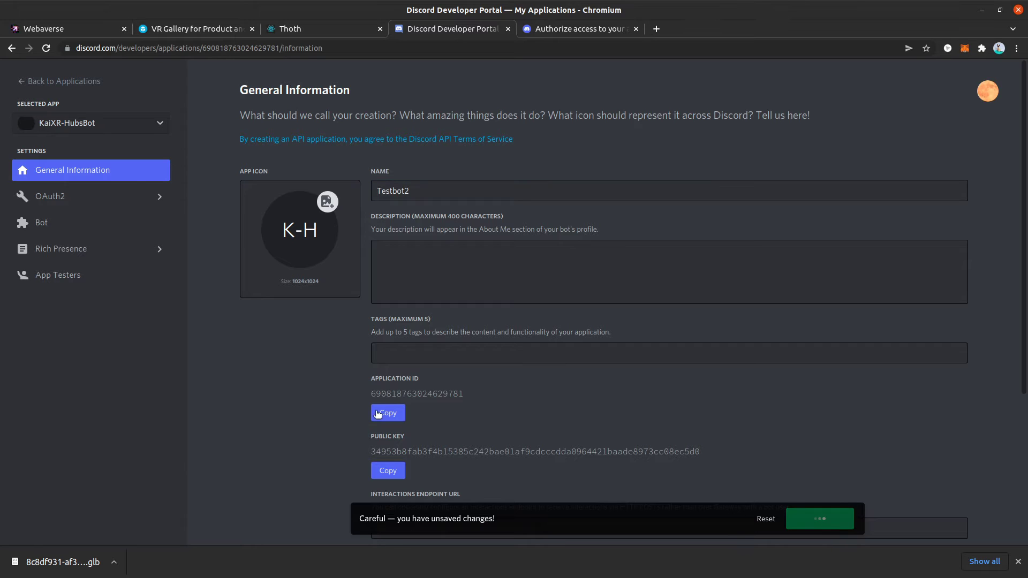
Enable the presence, server members and message content intents on the Bot page and save.
click(74, 196)
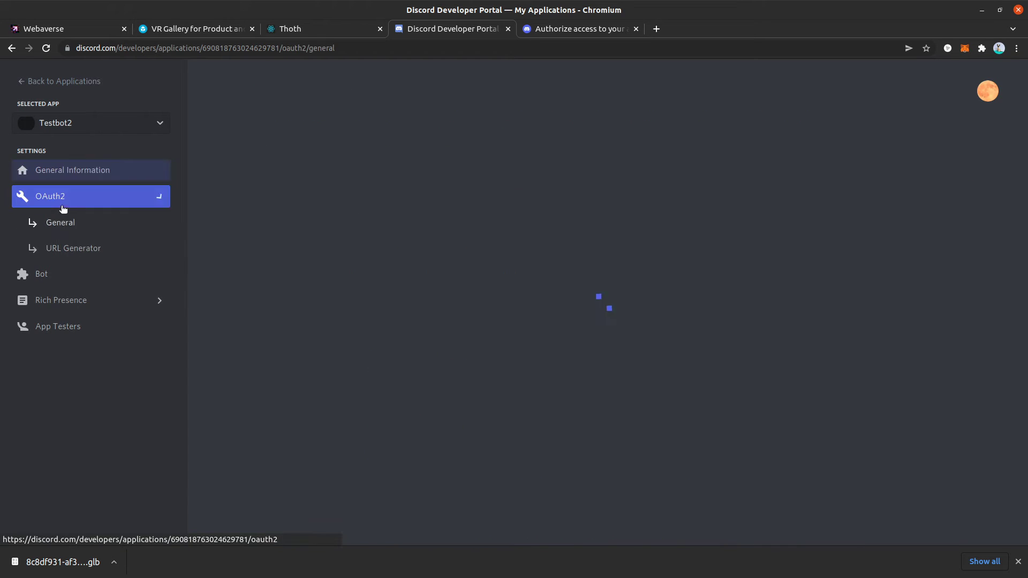
click(42, 273)
scroll(821, 339, down, 7)
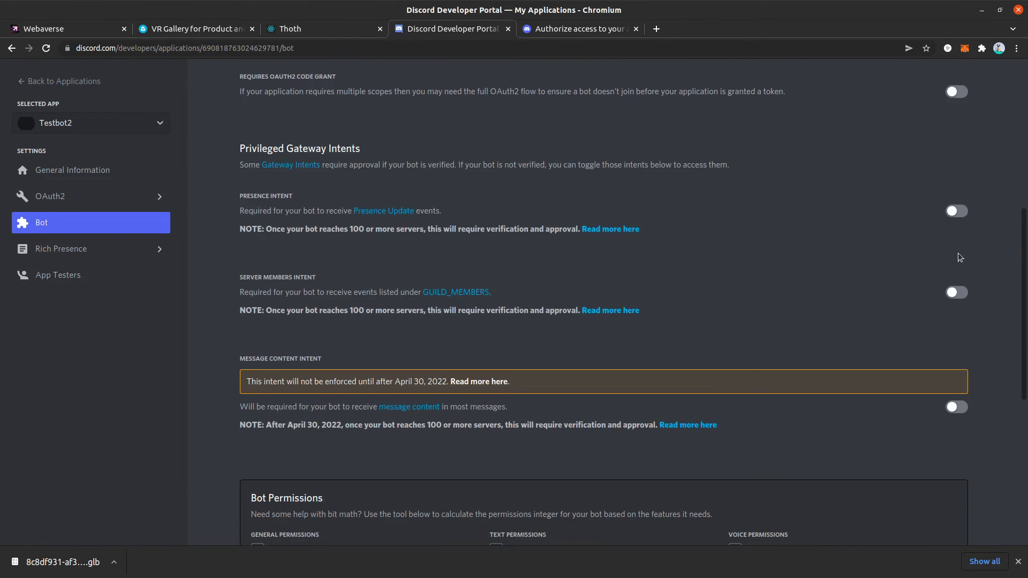
click(956, 210)
click(956, 292)
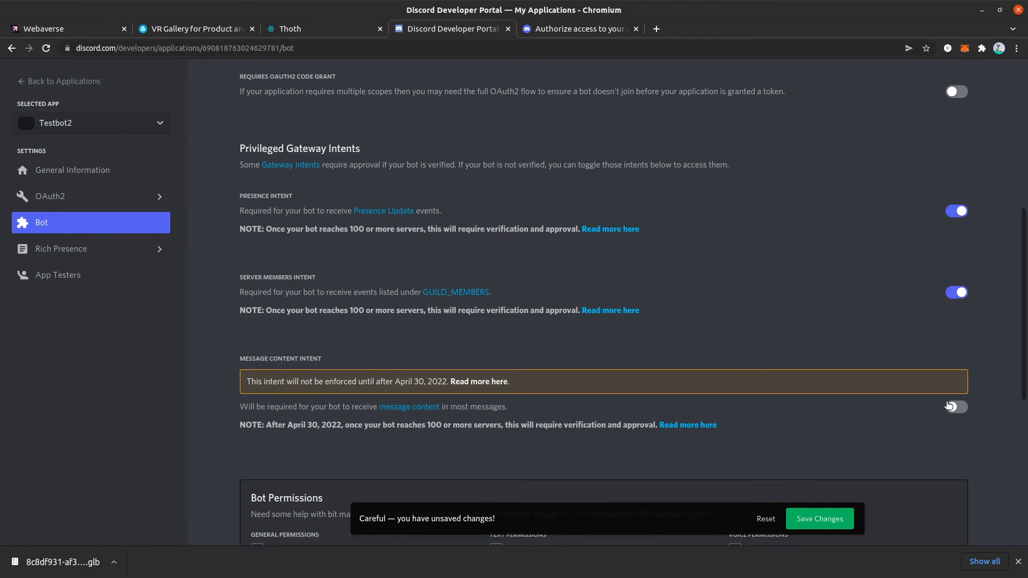
click(956, 406)
scroll(890, 375, down, 4)
scroll(889, 375, up, 10)
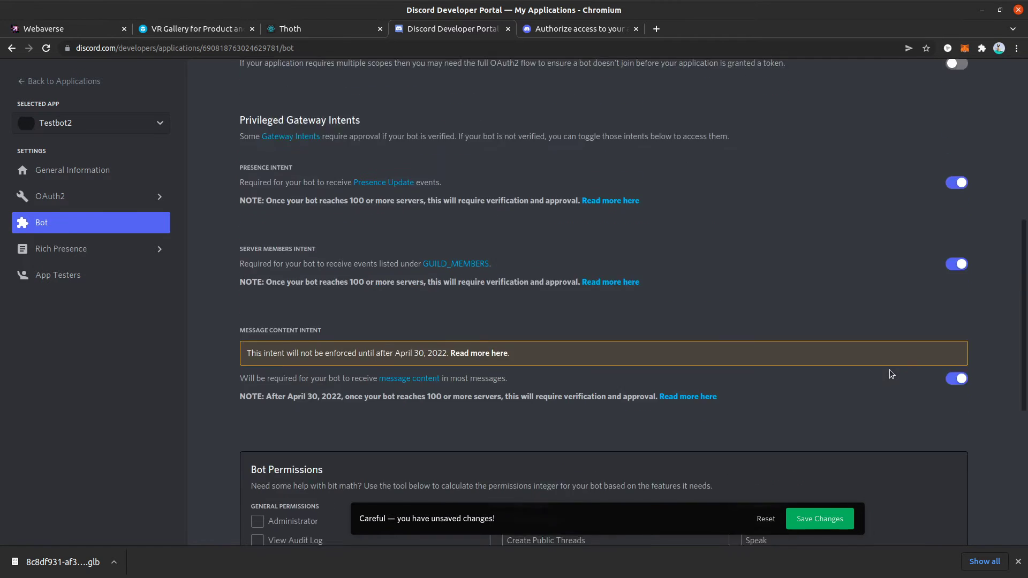
scroll(889, 373, up, 2)
click(809, 516)
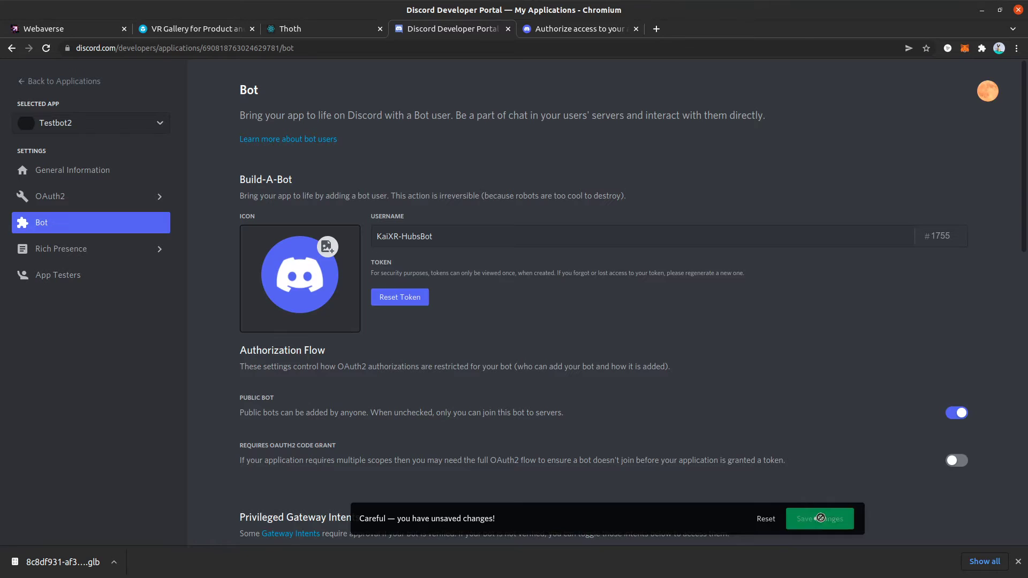
Rename the bot user to Testbot, reset the token with a 2FA code, and copy the new token.
triple_click(407, 266)
text(Testbot2)
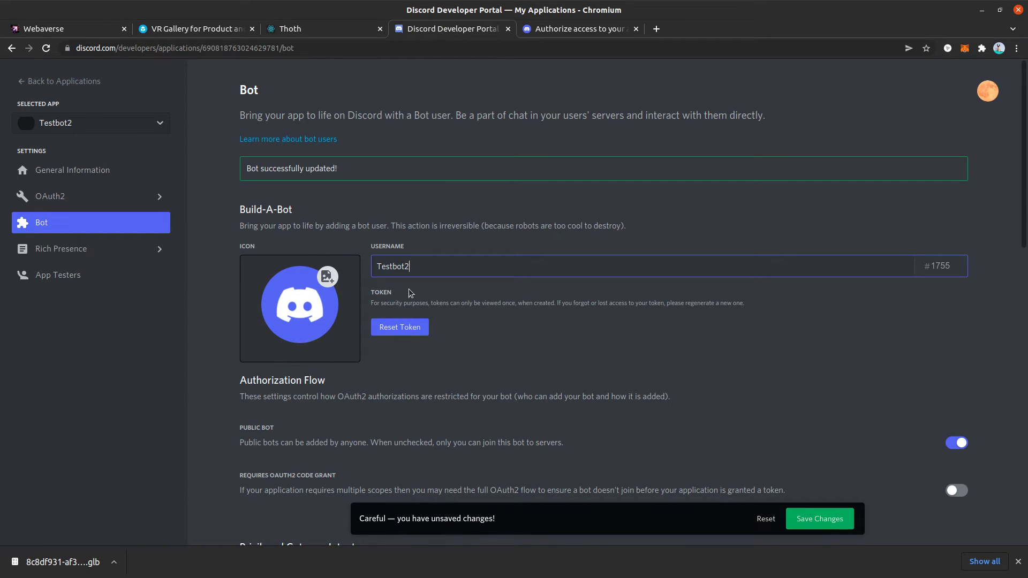
click(411, 289)
click(412, 328)
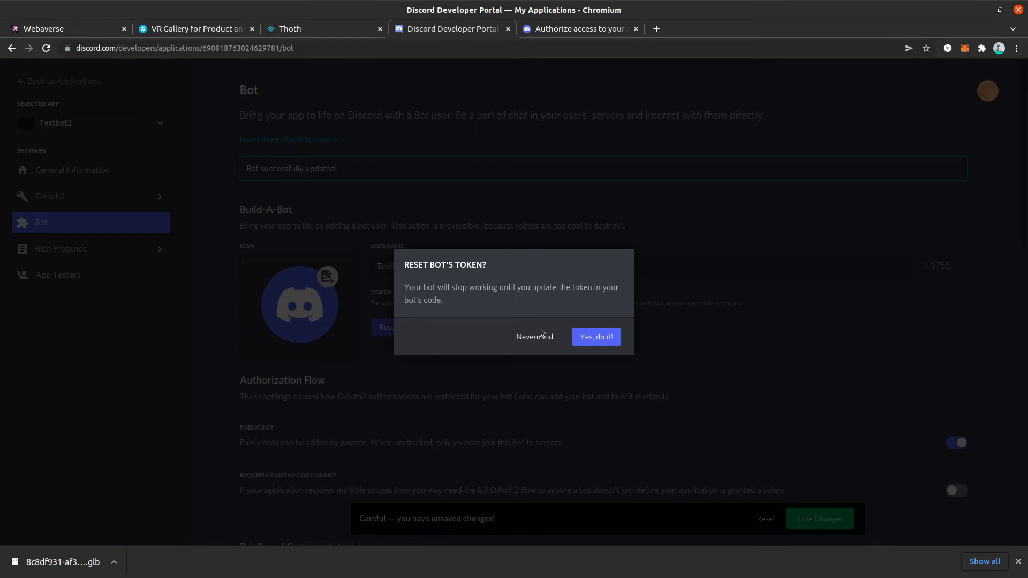
click(595, 336)
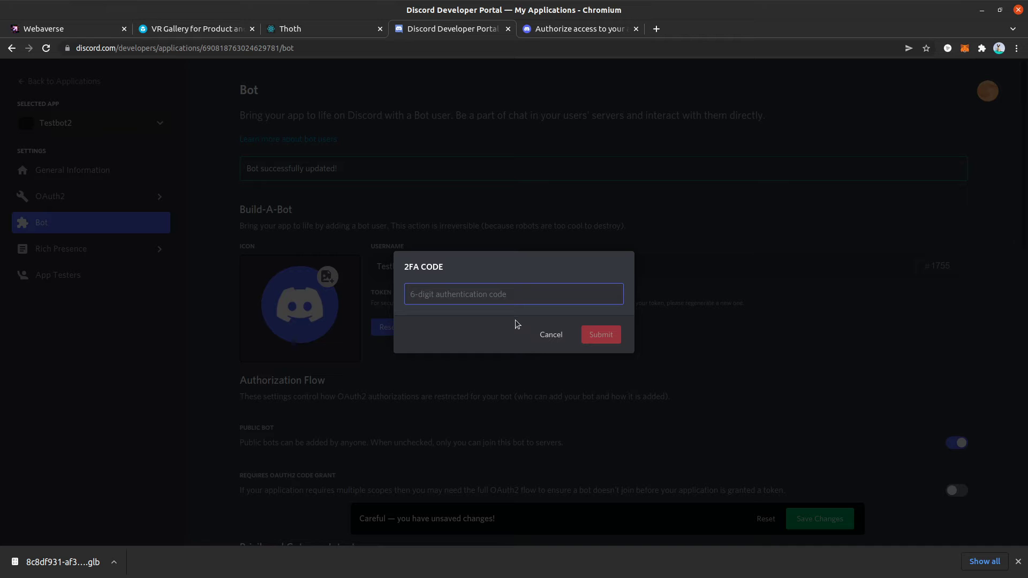
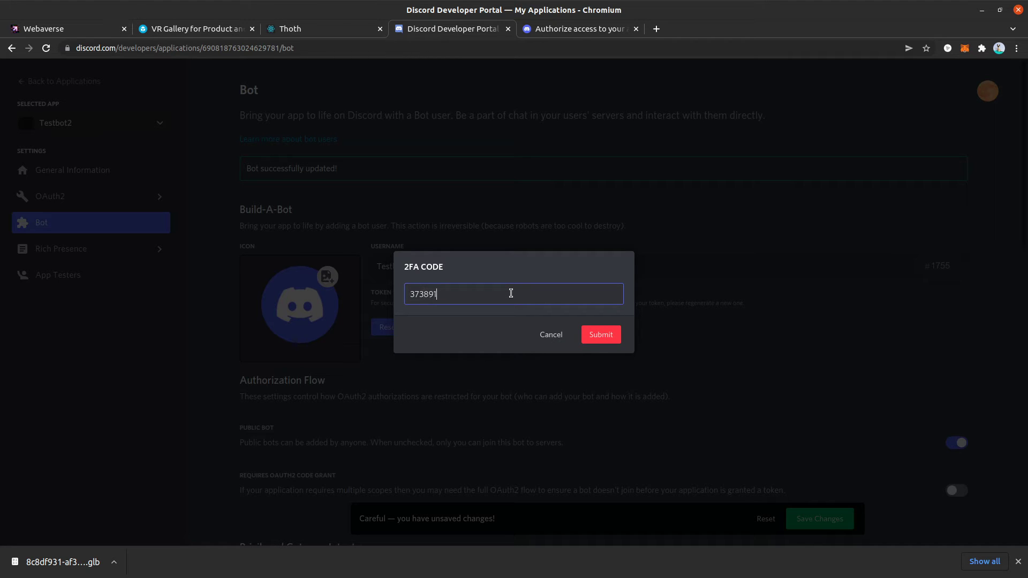
click(600, 334)
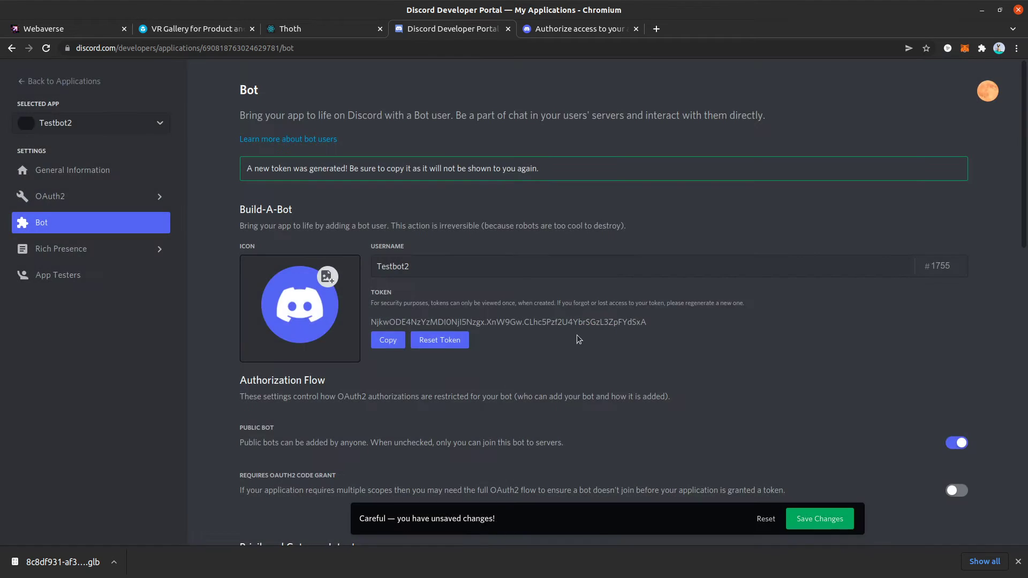
click(387, 340)
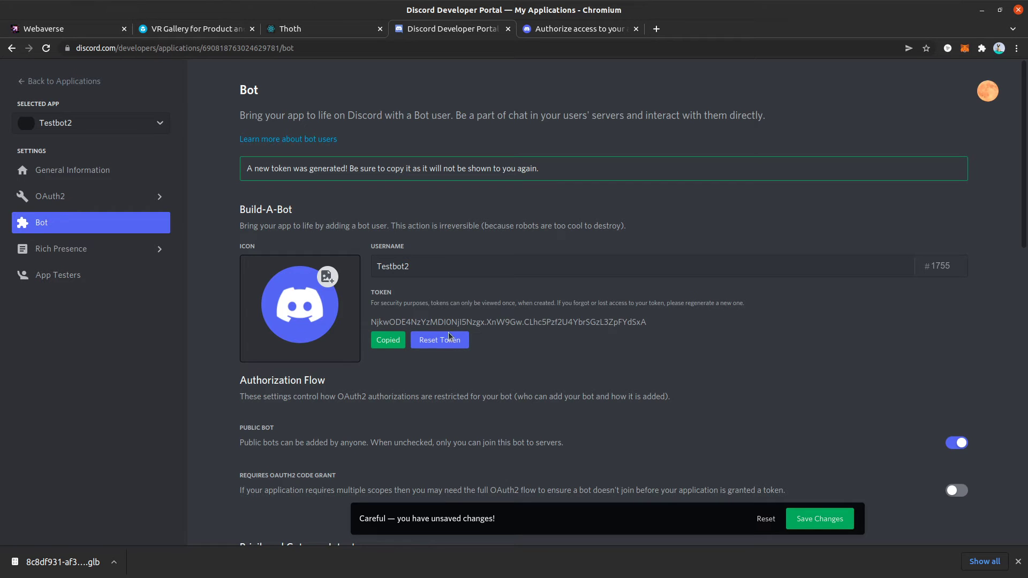
scroll(450, 319, down, 2)
scroll(450, 319, up, 2)
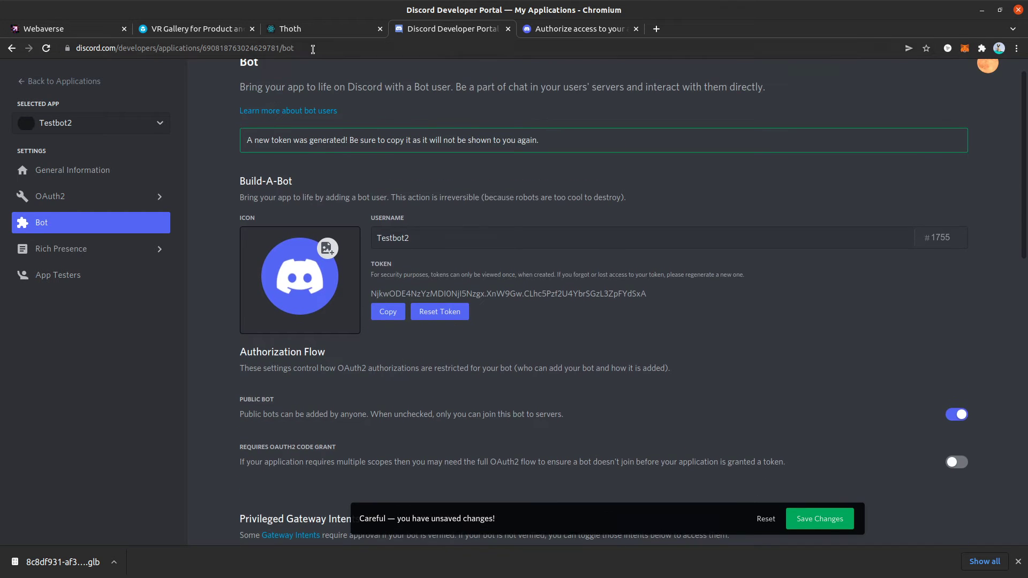
click(319, 32)
Replace the agent's Discord API Key with the newly copied bot token.
scroll(824, 224, down, 10)
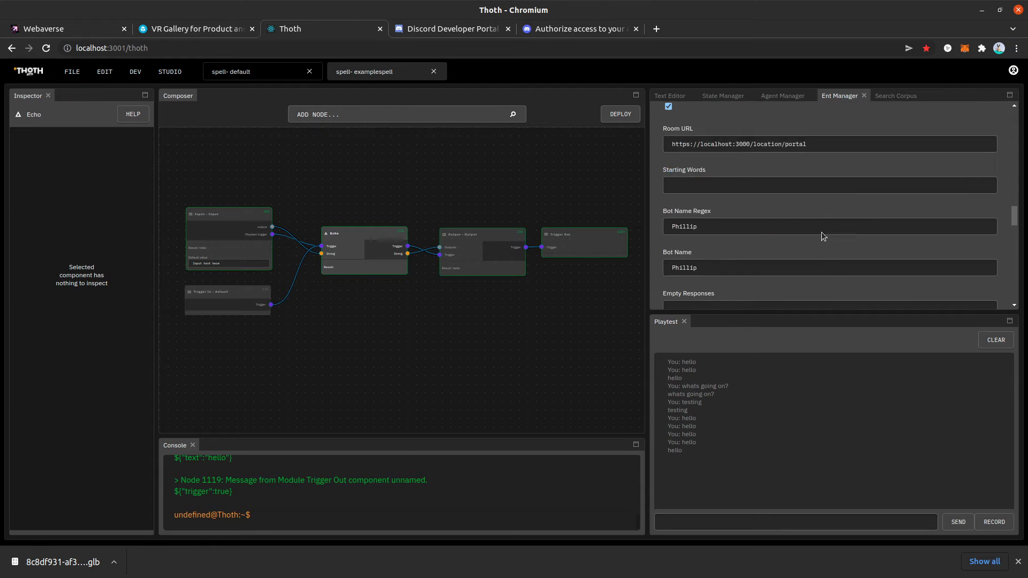
scroll(803, 244, up, 5)
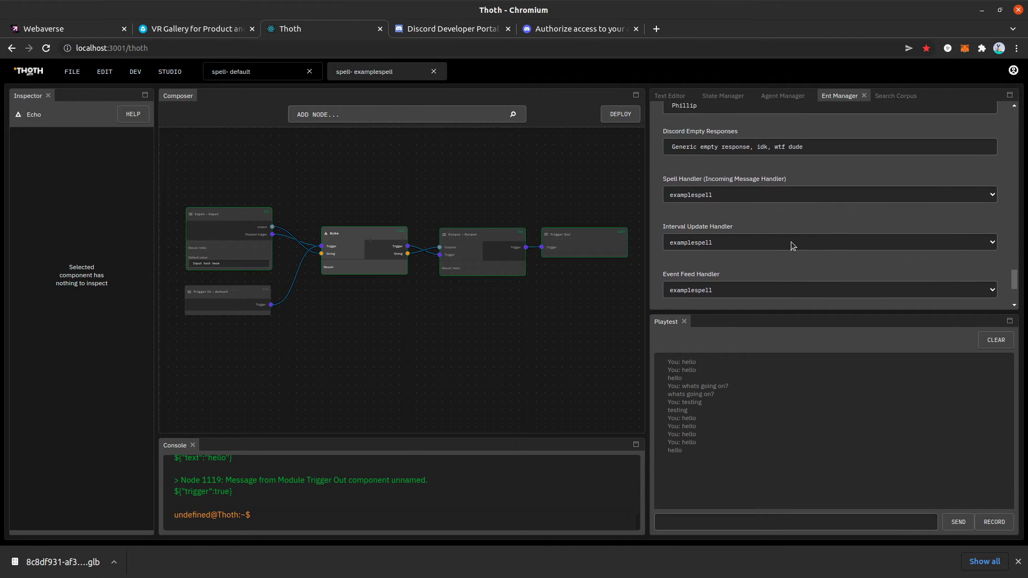
scroll(745, 230, up, 3)
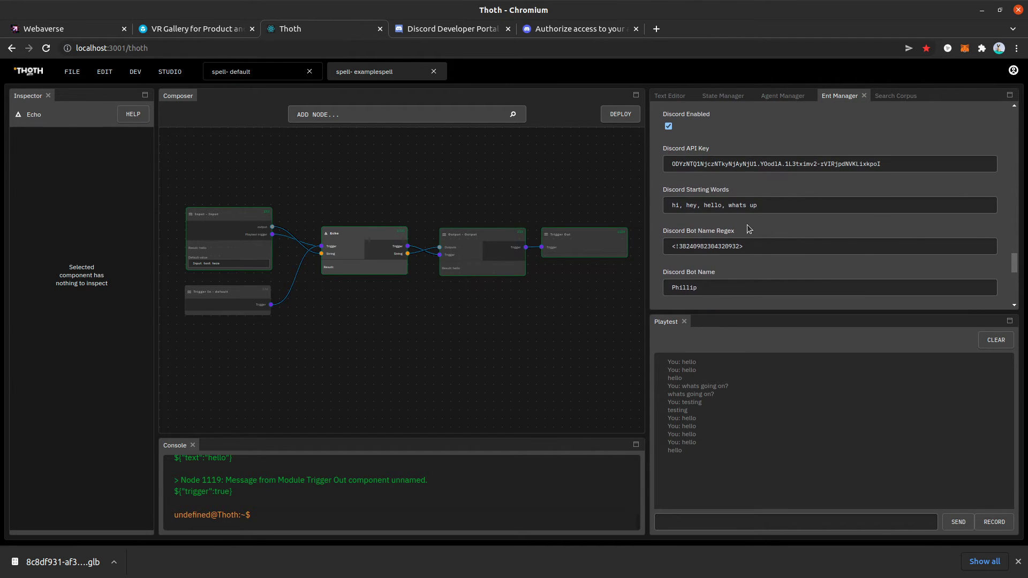
click(742, 221)
triple_click(741, 221)
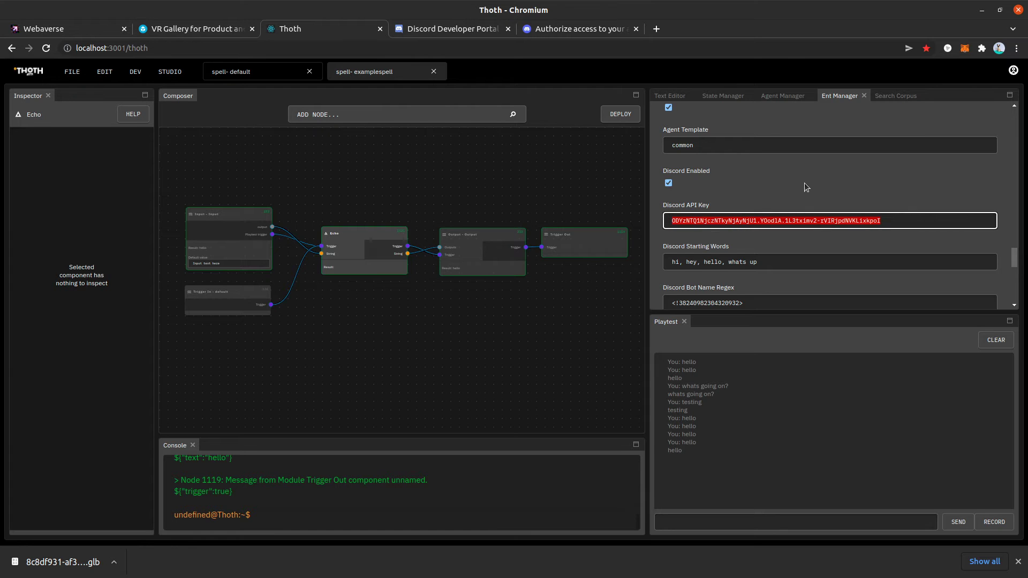
scroll(804, 182, down, 3)
scroll(764, 216, up, 5)
scroll(764, 215, up, 5)
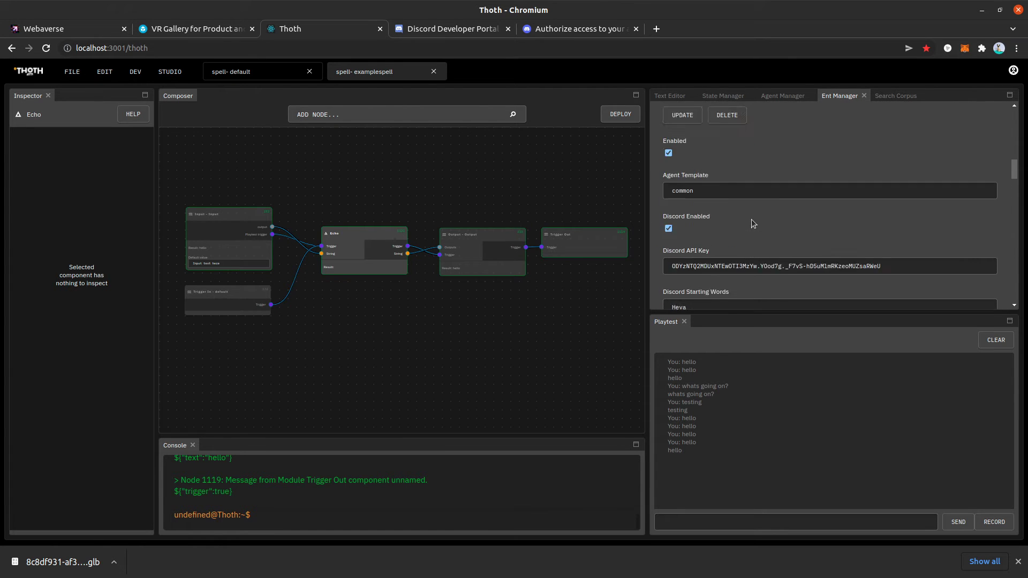
scroll(750, 219, down, 2)
scroll(752, 223, up, 2)
scroll(669, 139, up, 1)
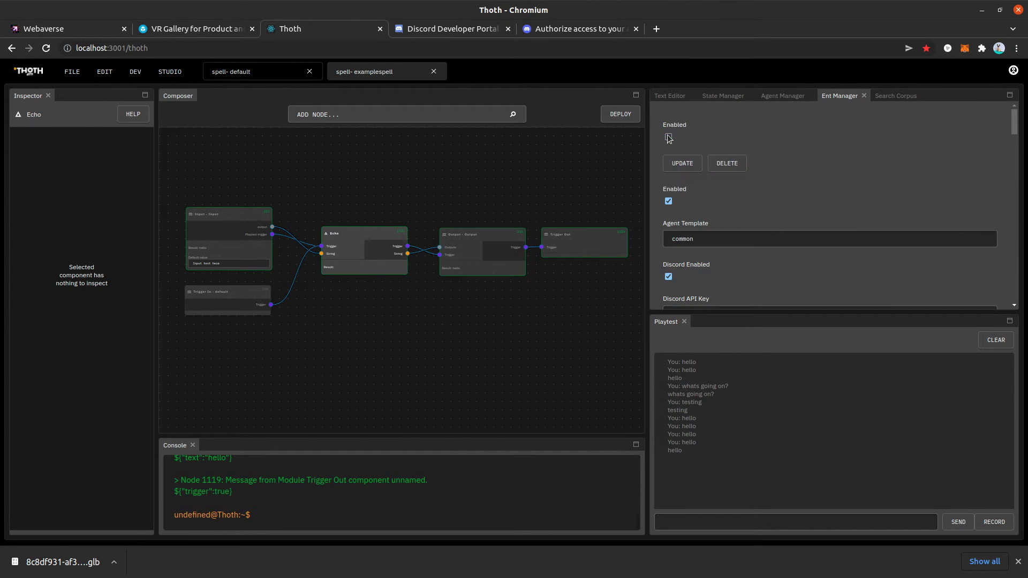
scroll(673, 202, up, 1)
scroll(849, 195, down, 3)
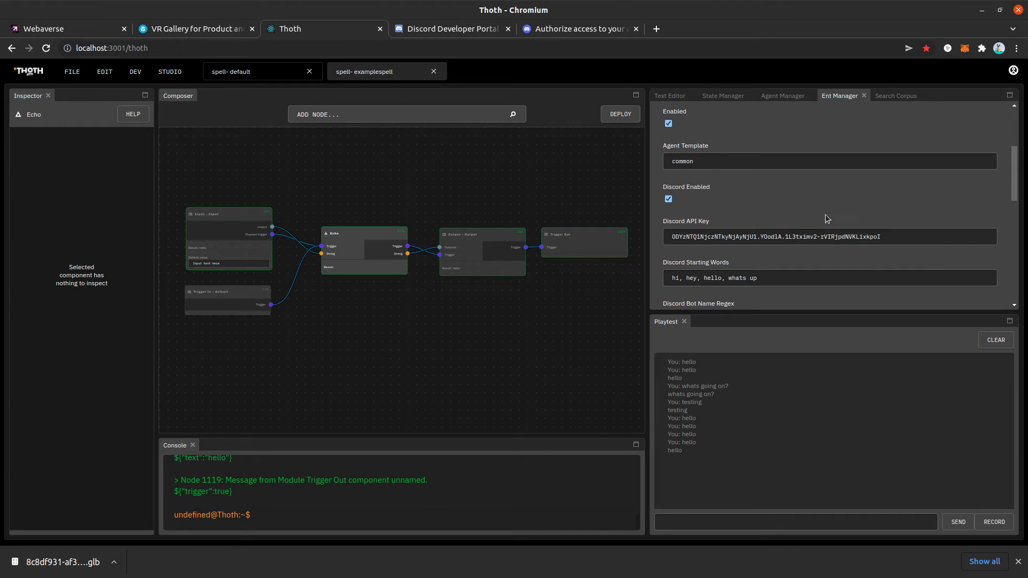
triple_click(711, 240)
key(ctrl+v)
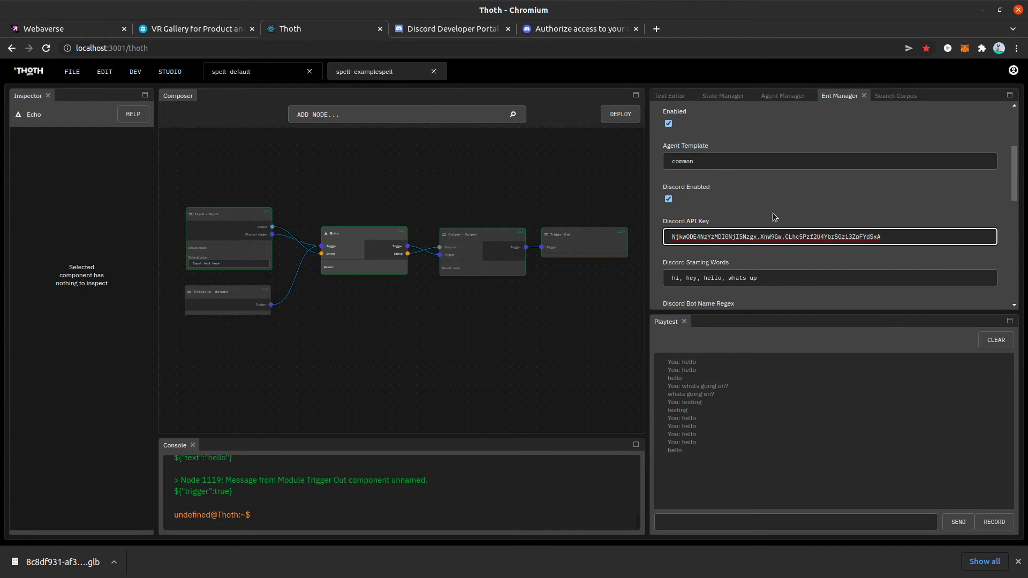
Set the Discord Bot Name field to Testbot2.
scroll(707, 236, down, 2)
scroll(706, 232, down, 1)
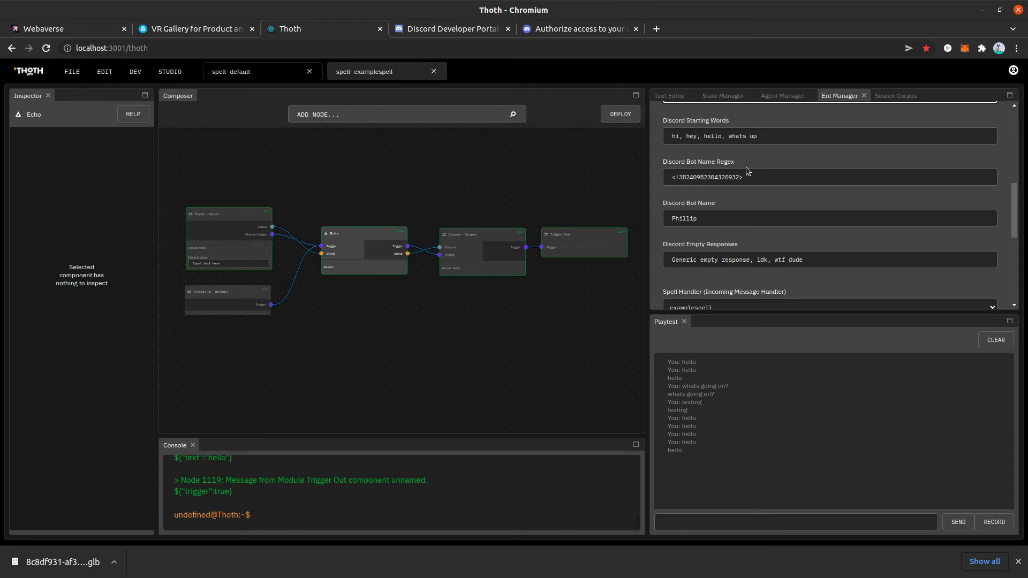
double_click(712, 220)
text(Testbot)
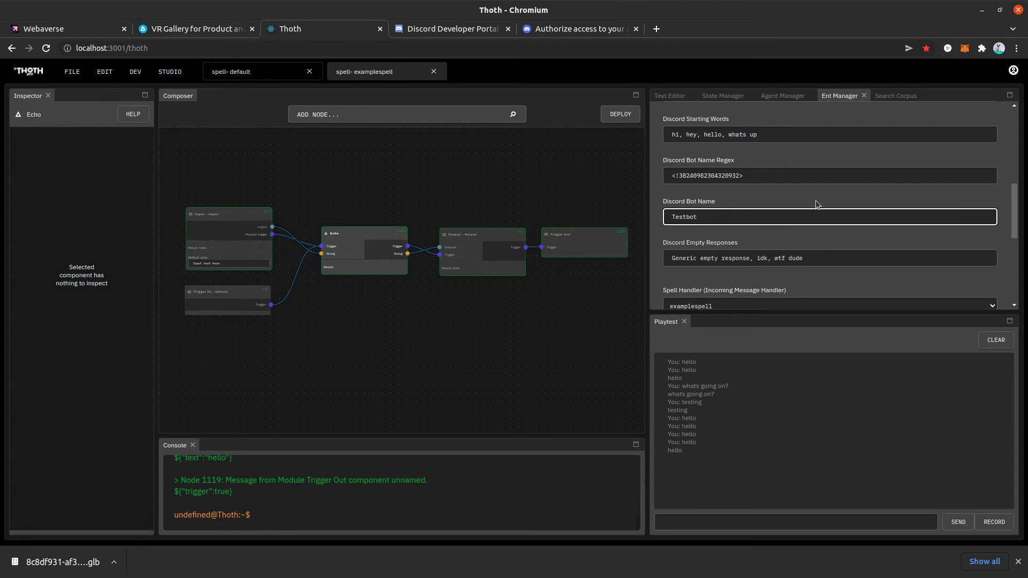
scroll(783, 214, down, 2)
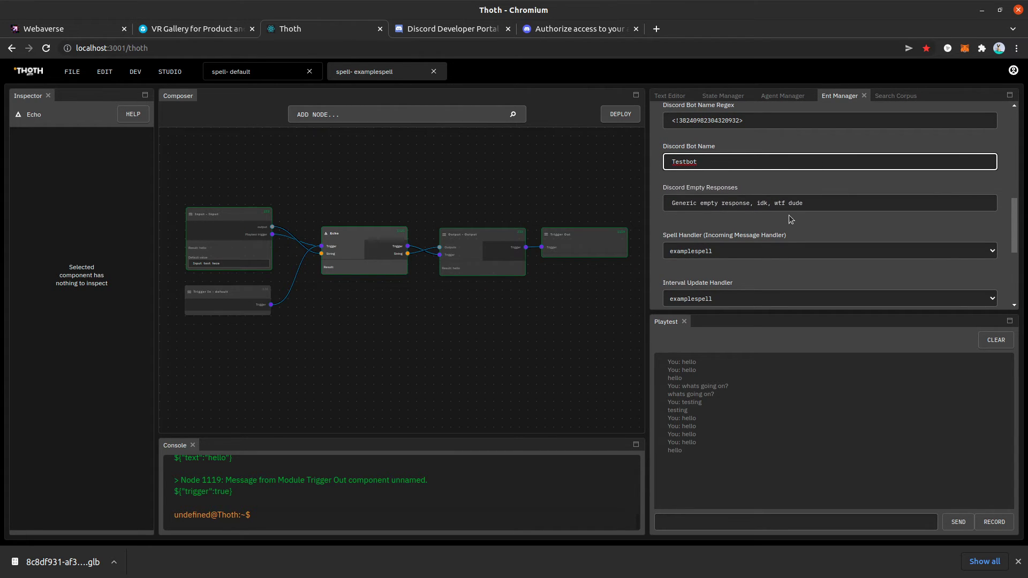
text(2)
scroll(749, 245, down, 1)
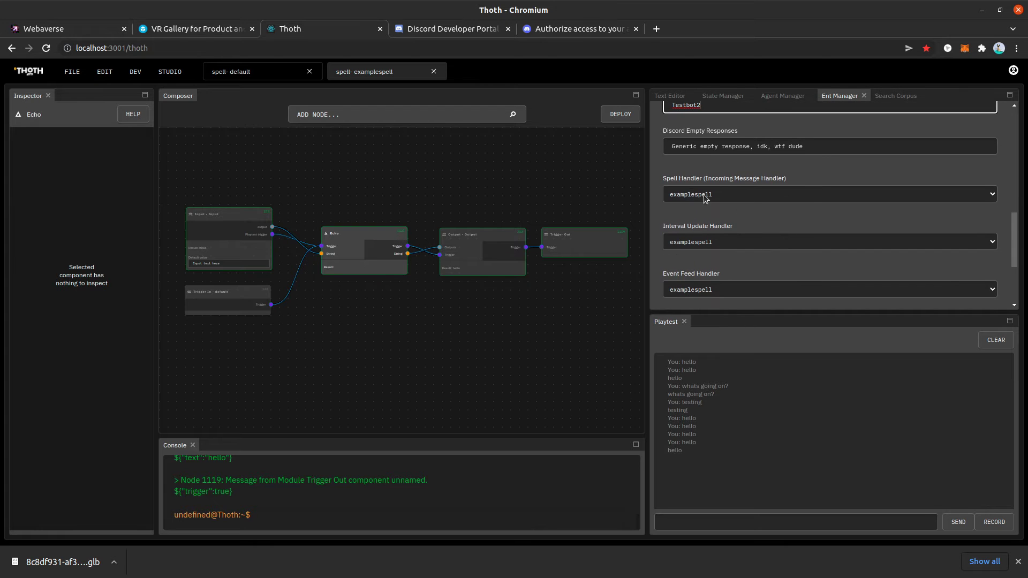
scroll(705, 198, down, 2)
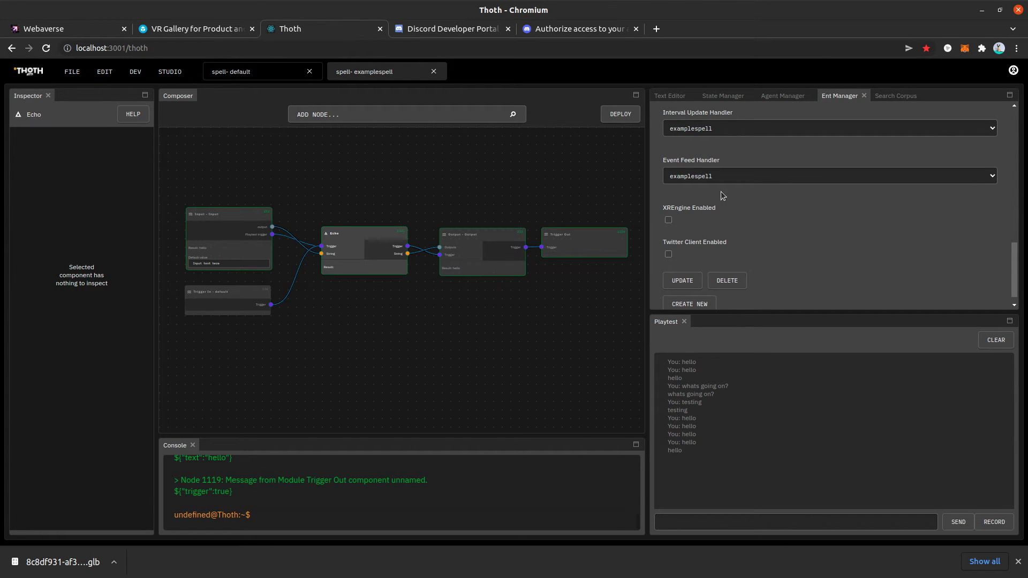
scroll(722, 195, up, 3)
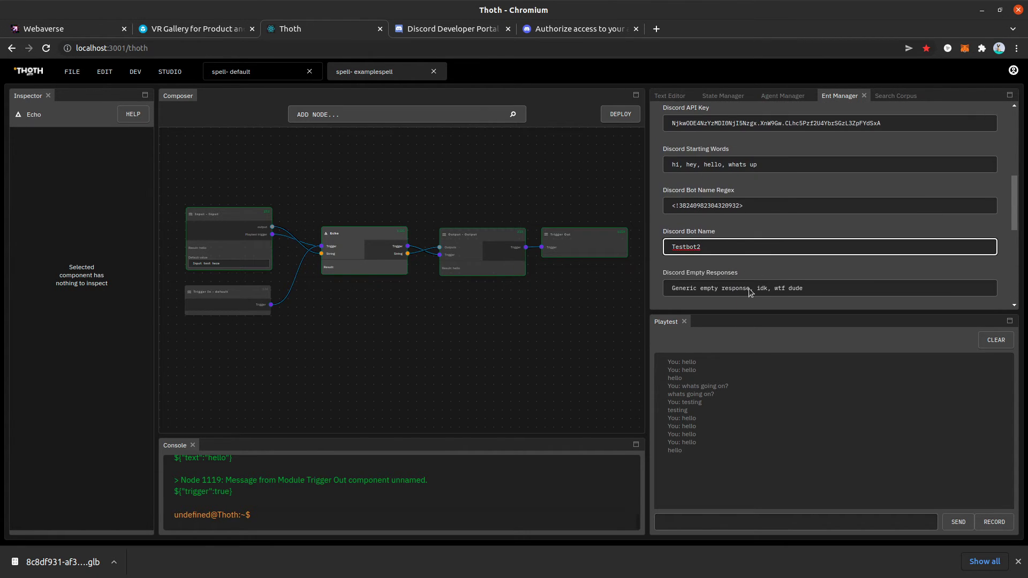
scroll(750, 292, up, 1)
scroll(757, 272, down, 5)
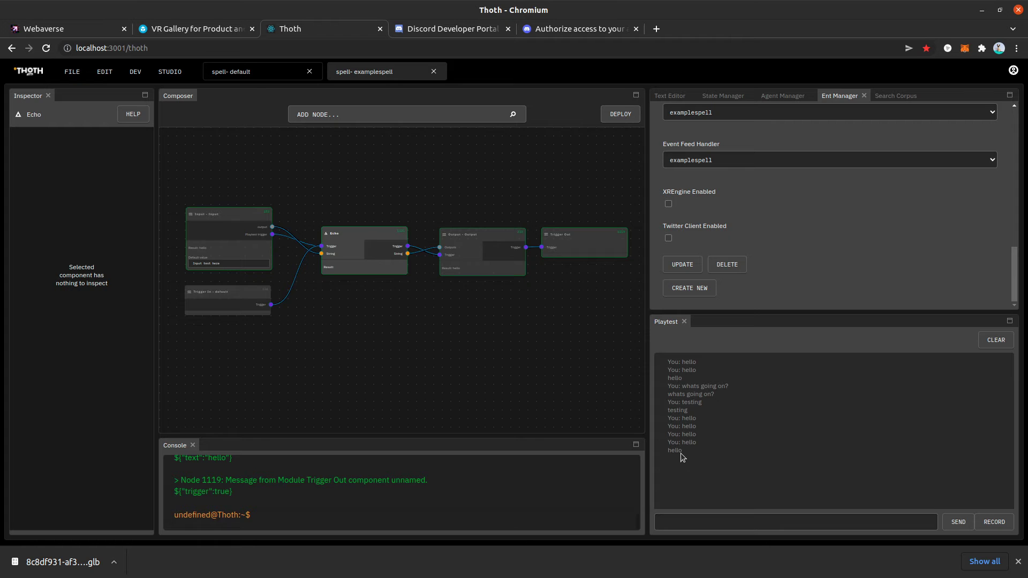
key(alt+Tab)
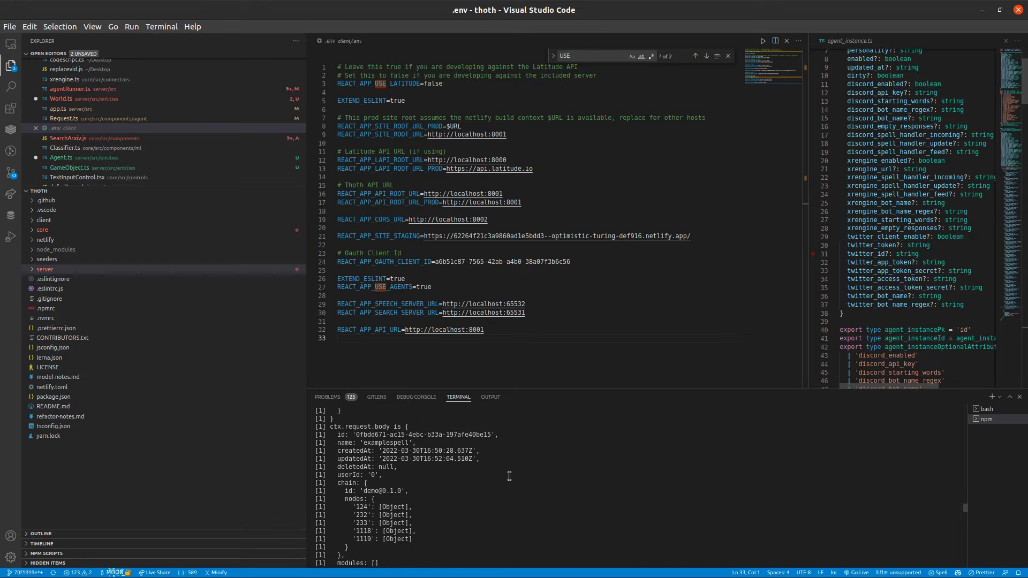
Find the UPDATE error in the npm log and copy the column name discord_empty_responses.
scroll(535, 478, up, 5)
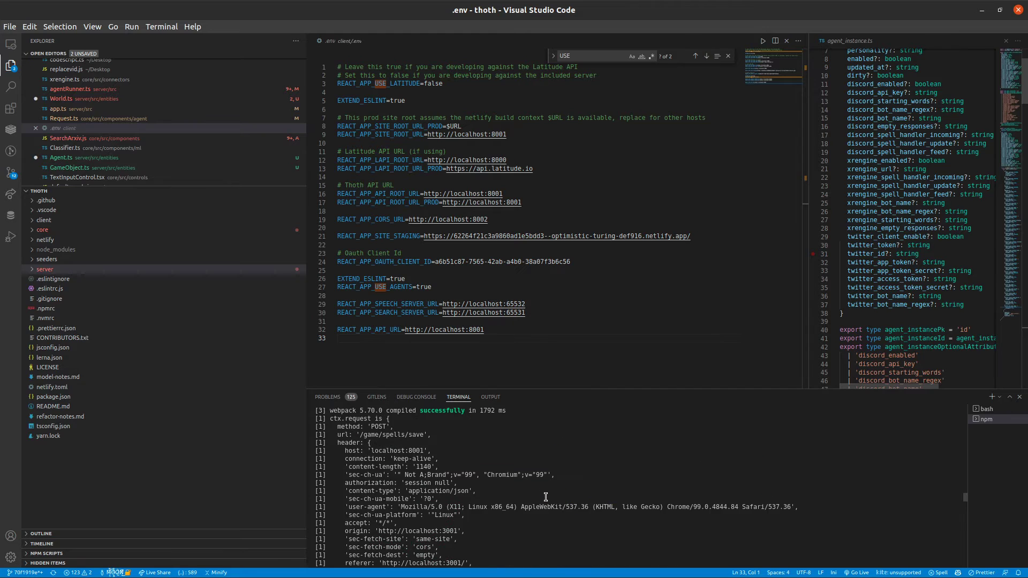
scroll(546, 497, down, 10)
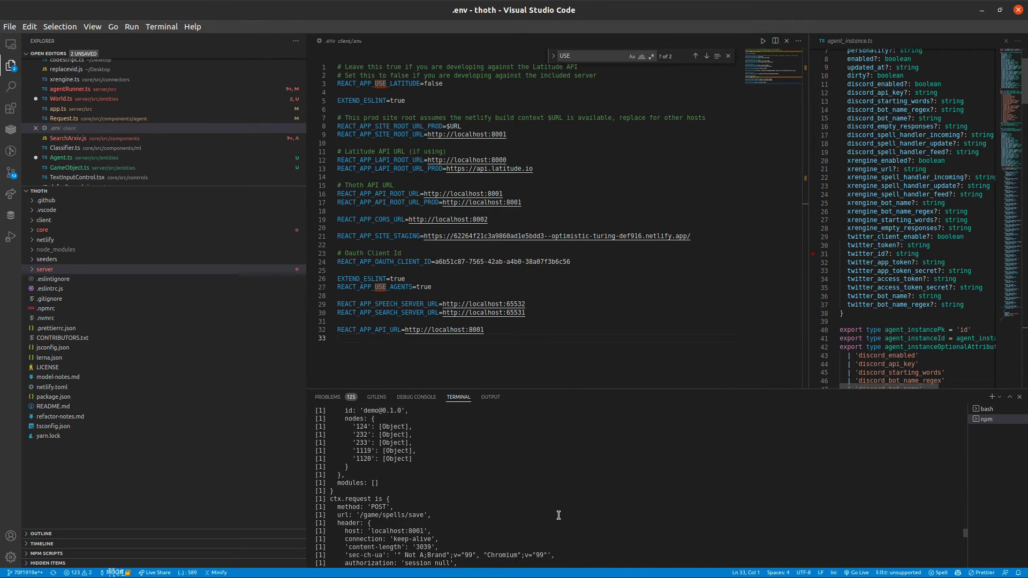
scroll(558, 515, down, 15)
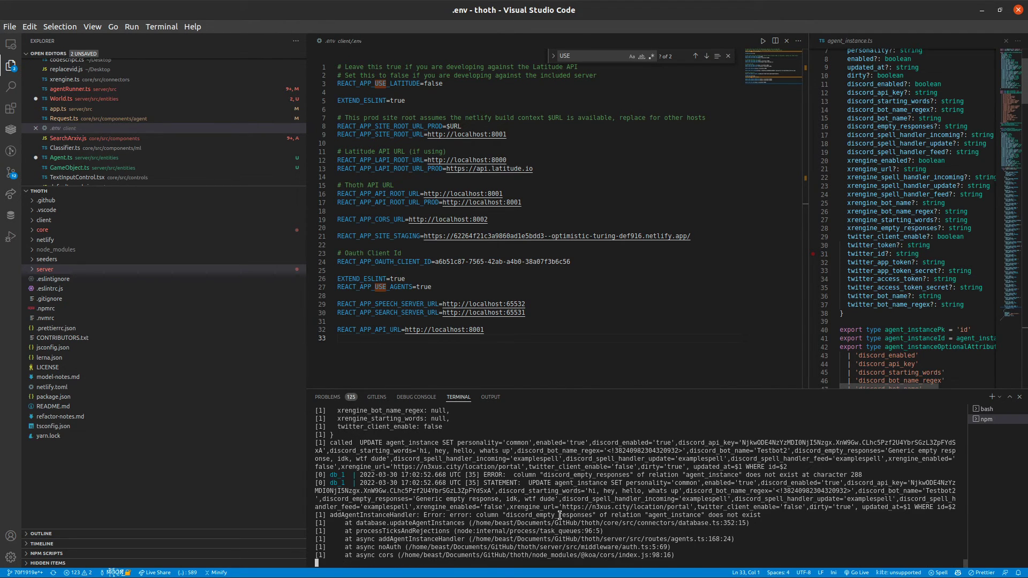
mouse_move(332, 442)
mouse_down()
mouse_move(696, 559)
mouse_move(766, 549)
mouse_up()
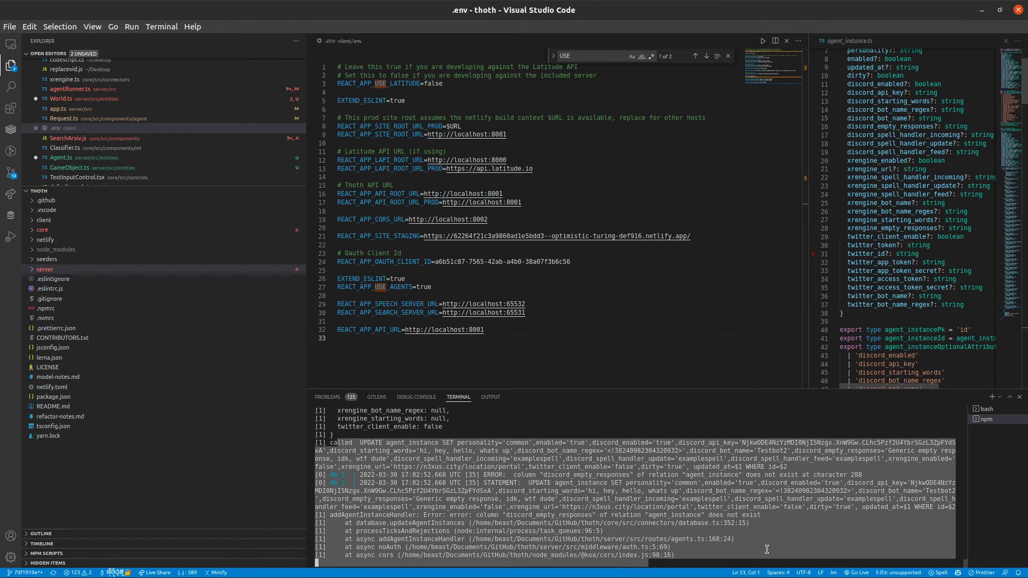
click(767, 550)
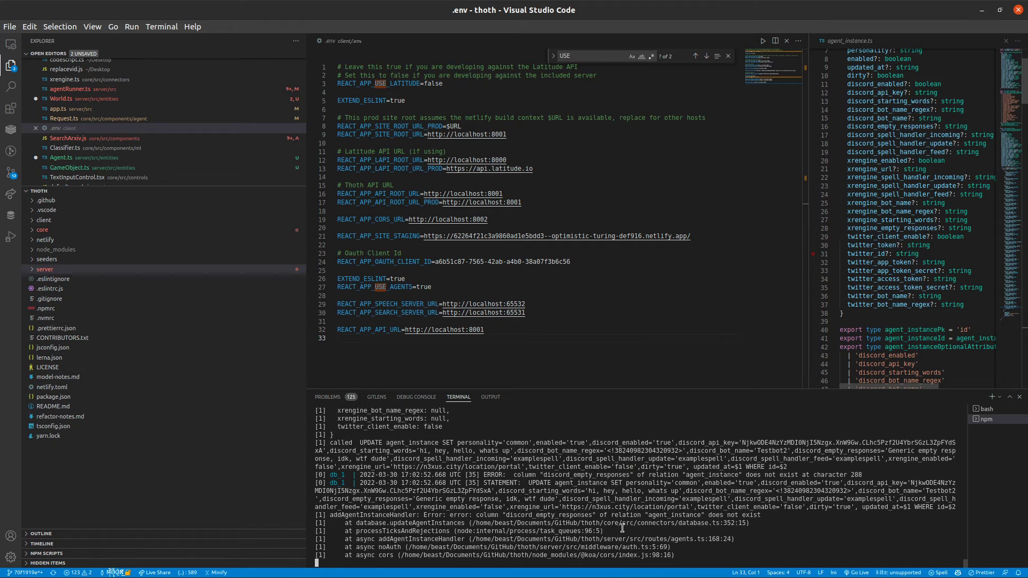
double_click(567, 517)
right_click(566, 517)
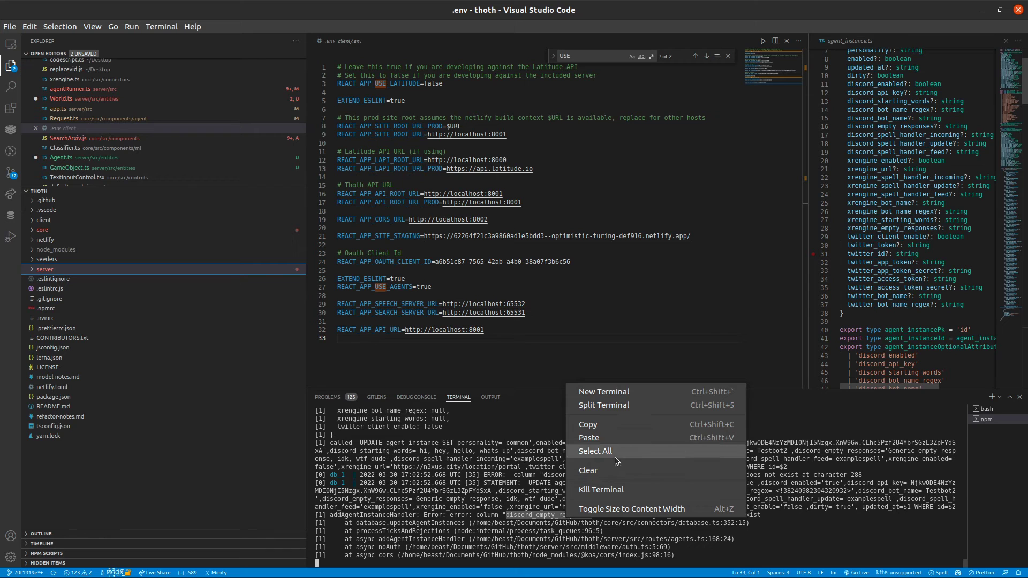
click(618, 425)
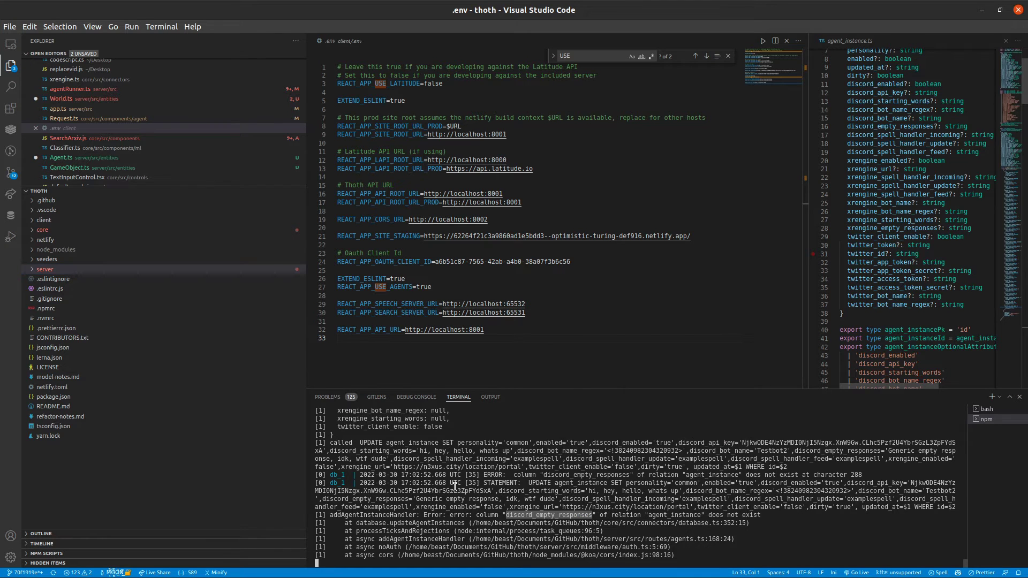
Inspect the failing UPDATE statement and addAgentInstanceHandler error line, then open package.json.
drag(430, 460, 790, 540)
click(789, 540)
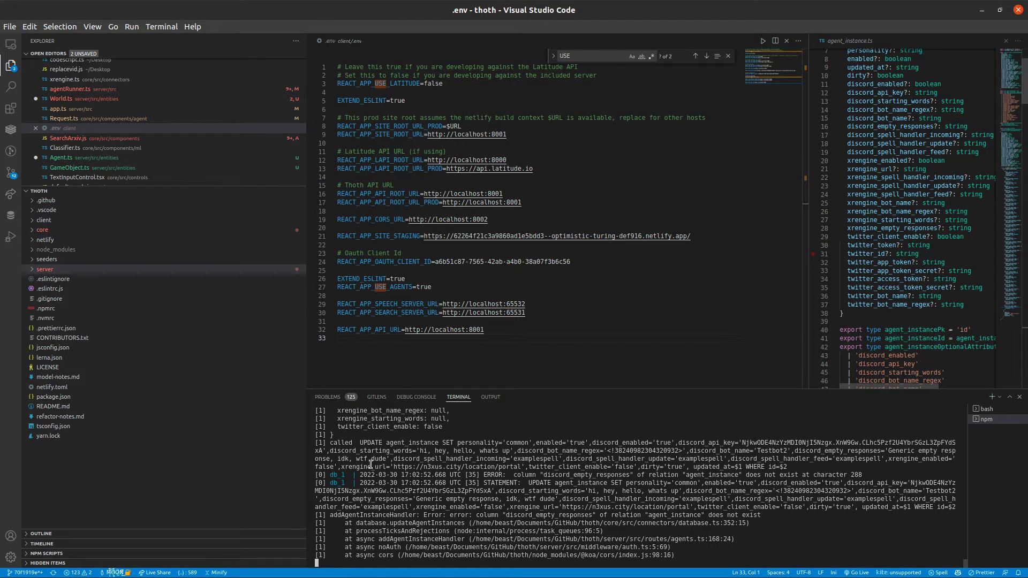
drag(371, 465, 552, 518)
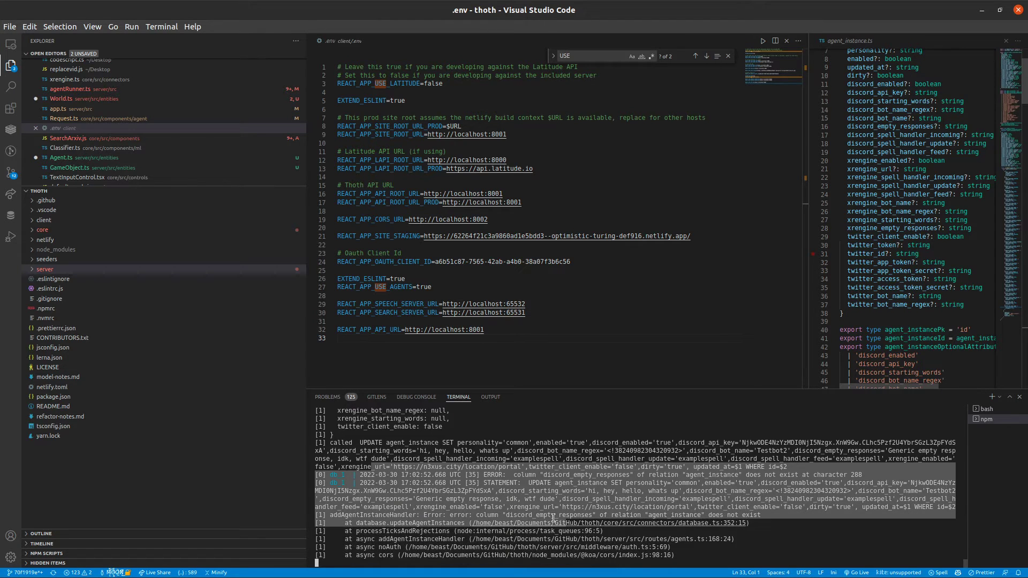
triple_click(551, 518)
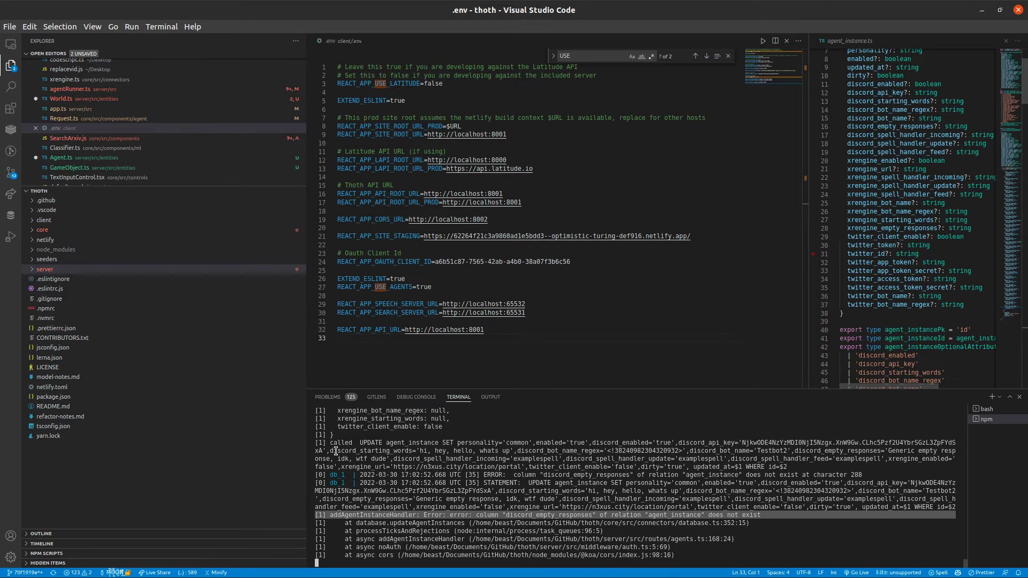
click(96, 399)
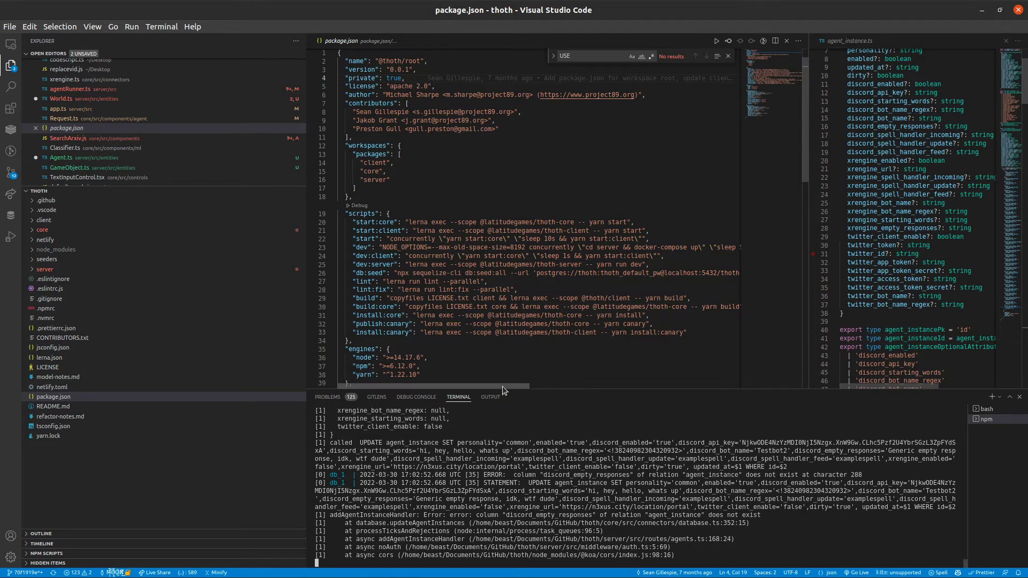
In the bash terminal, cd into server, cancel a docker-compose down command, and select the db:seed script.
click(987, 409)
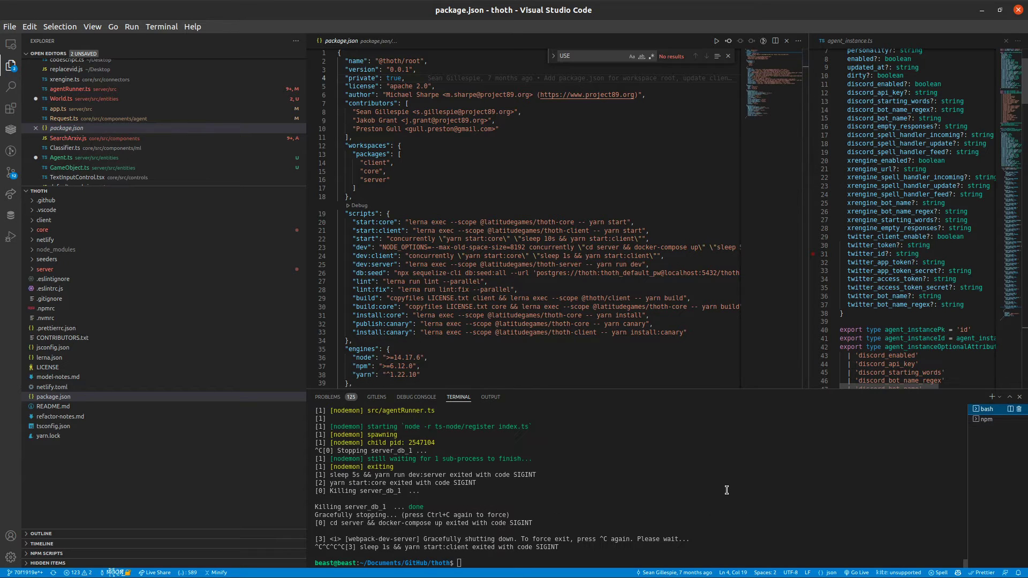
text(cd server)
key(Return)
text(sudo)
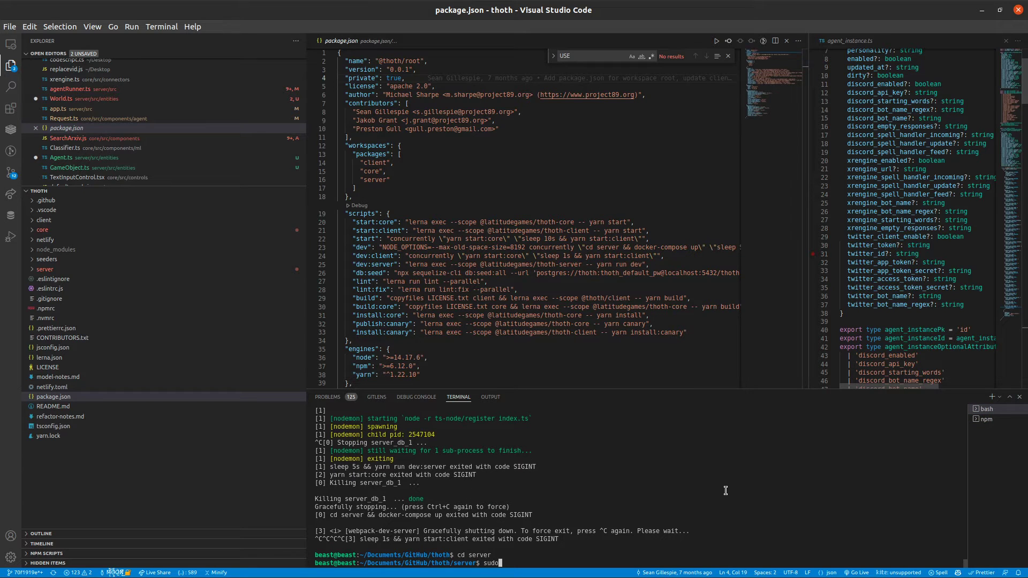
text( docker-down)
text(compose)
key(BackSpace)
key(BackSpace)
key(BackSpace)
key(BackSpace)
key(BackSpace)
key(ctrl+c)
key(ctrl+c)
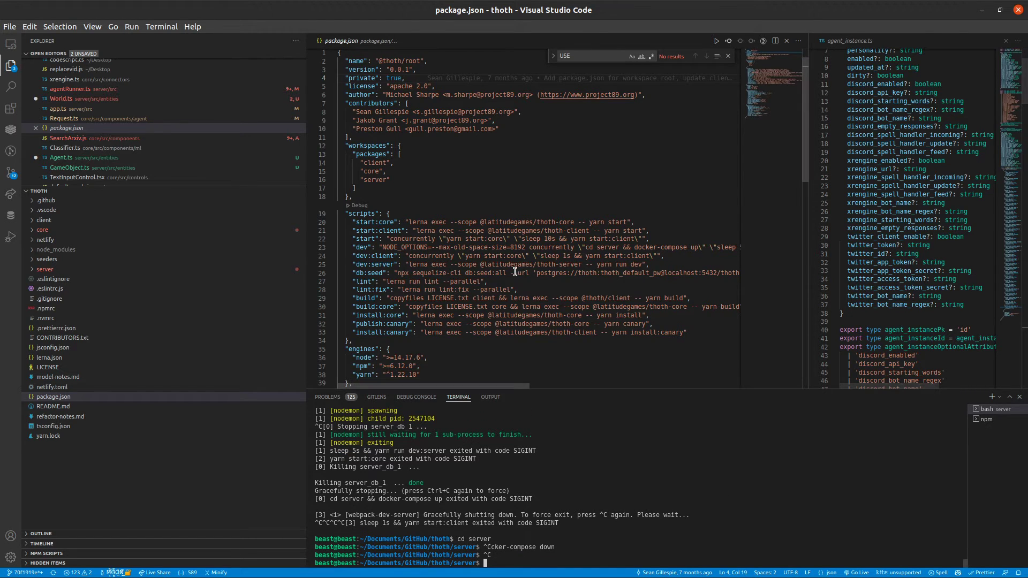
triple_click(354, 270)
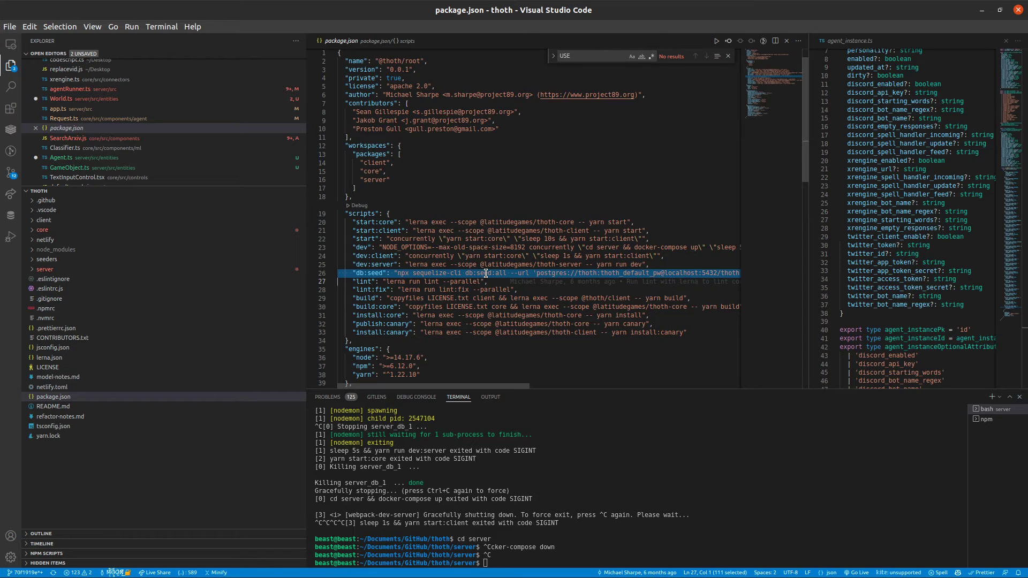
Reselect discord_empty_responses in the npm error log, then switch to the PostgreSQL client.
click(622, 470)
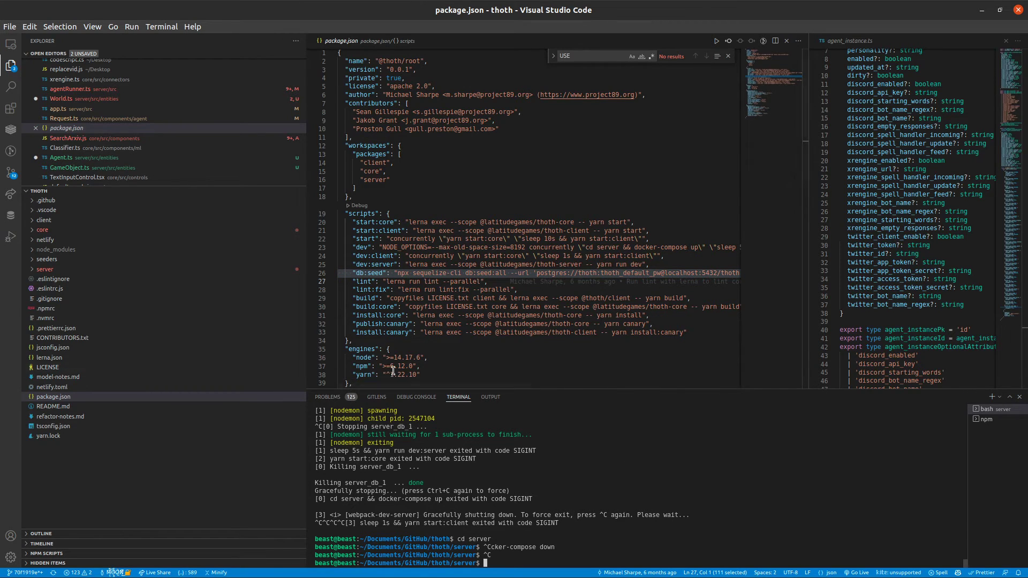
scroll(662, 474, up, 10)
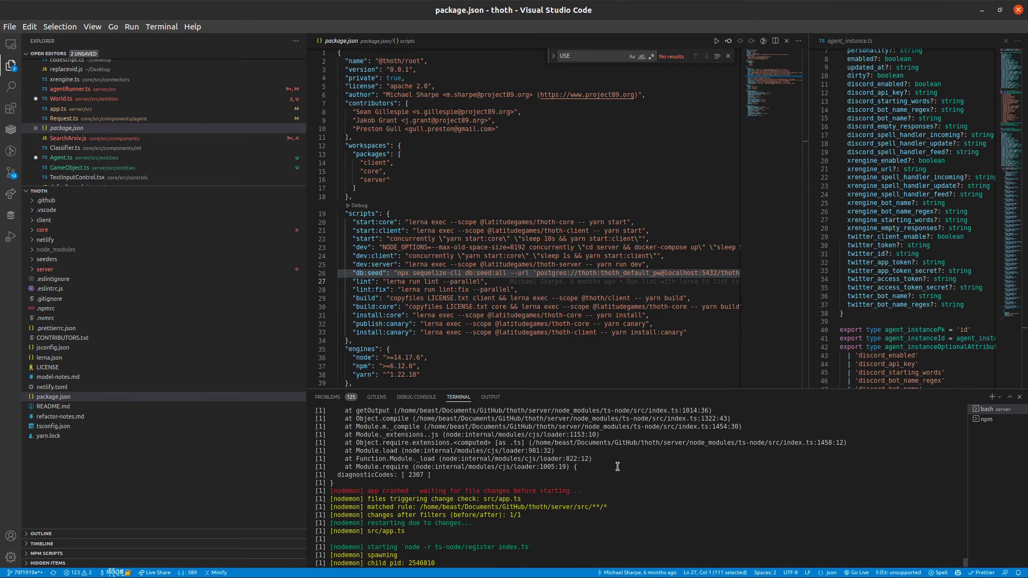
scroll(617, 466, up, 5)
scroll(551, 512, down, 15)
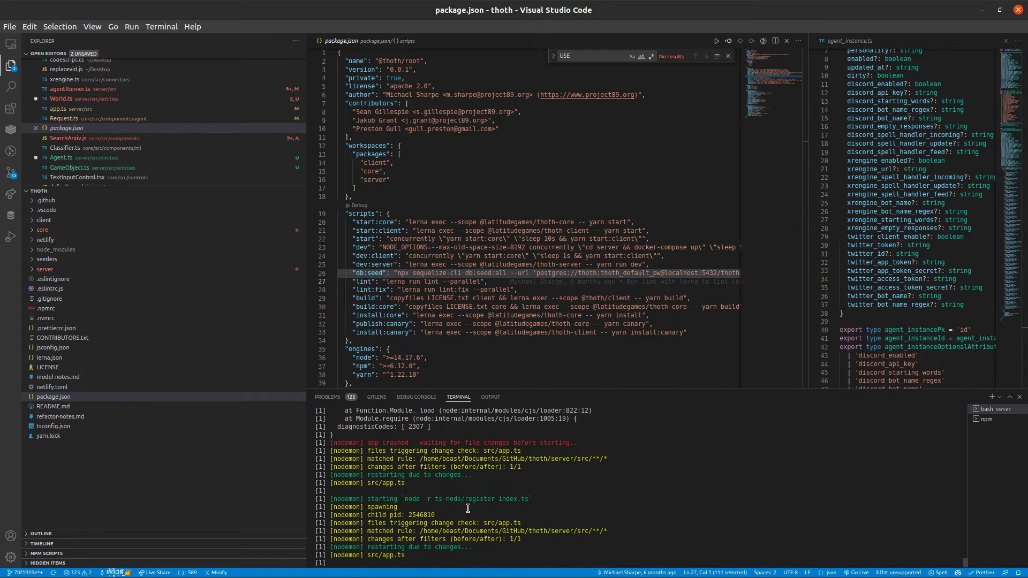
click(986, 420)
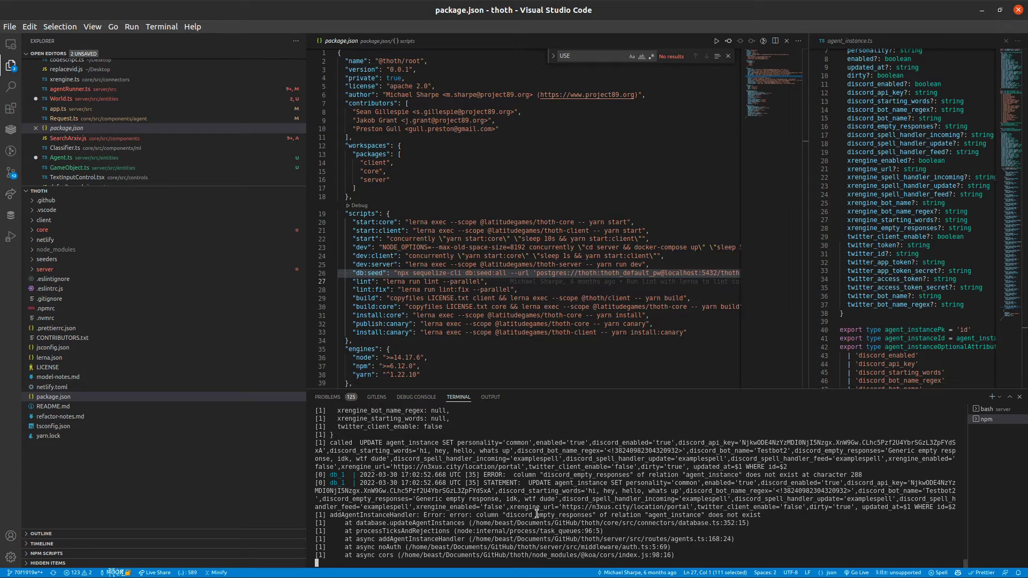
double_click(537, 514)
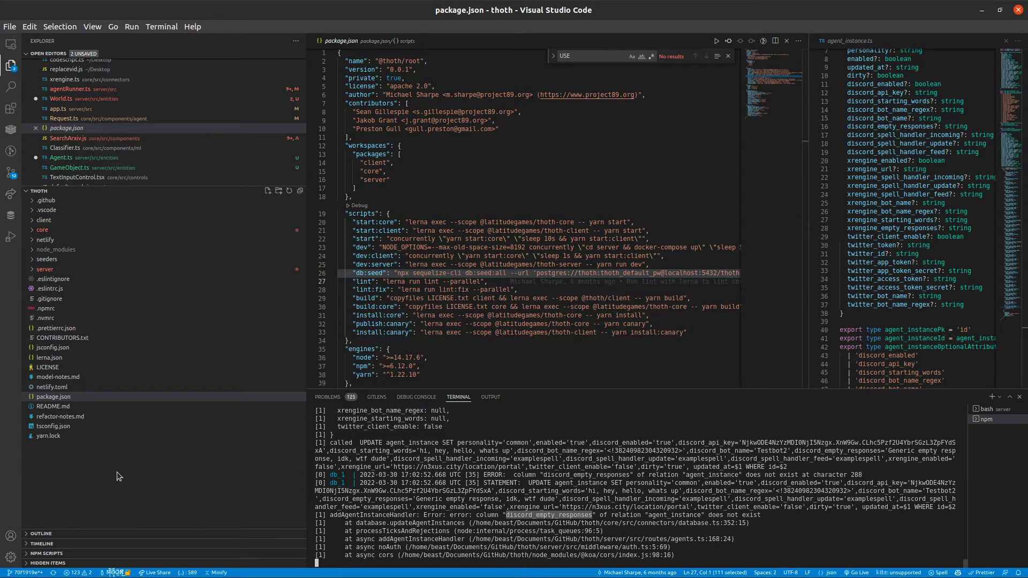
key(alt+Tab)
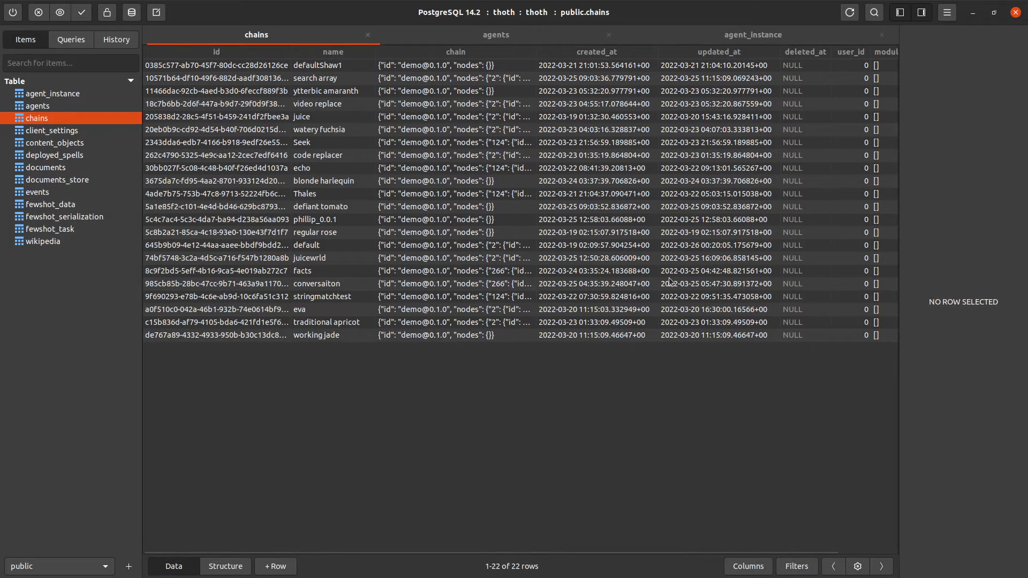
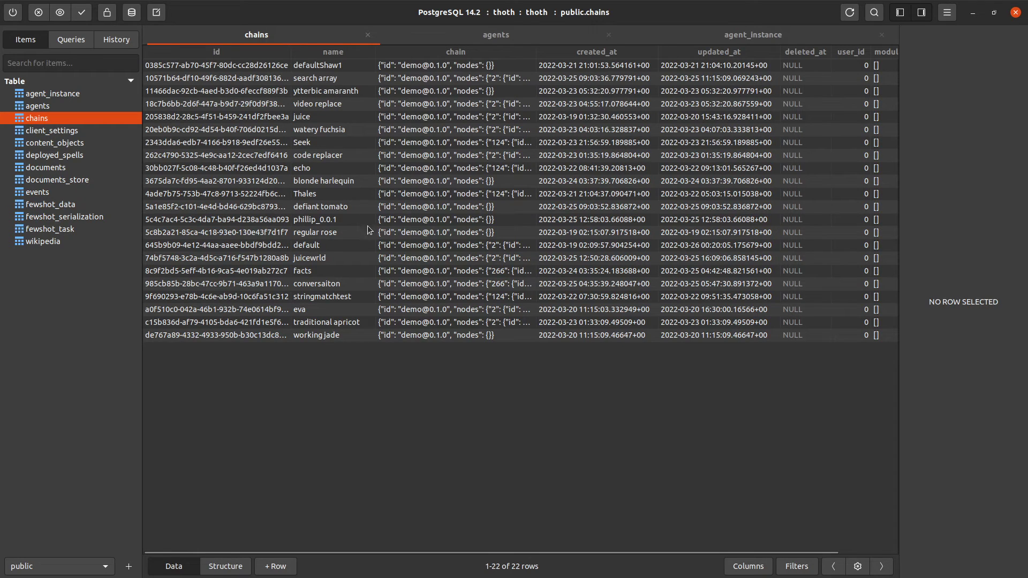
Dismiss the loading error, reconnect to thoth, and open the deployed_spells and chains tables.
click(78, 151)
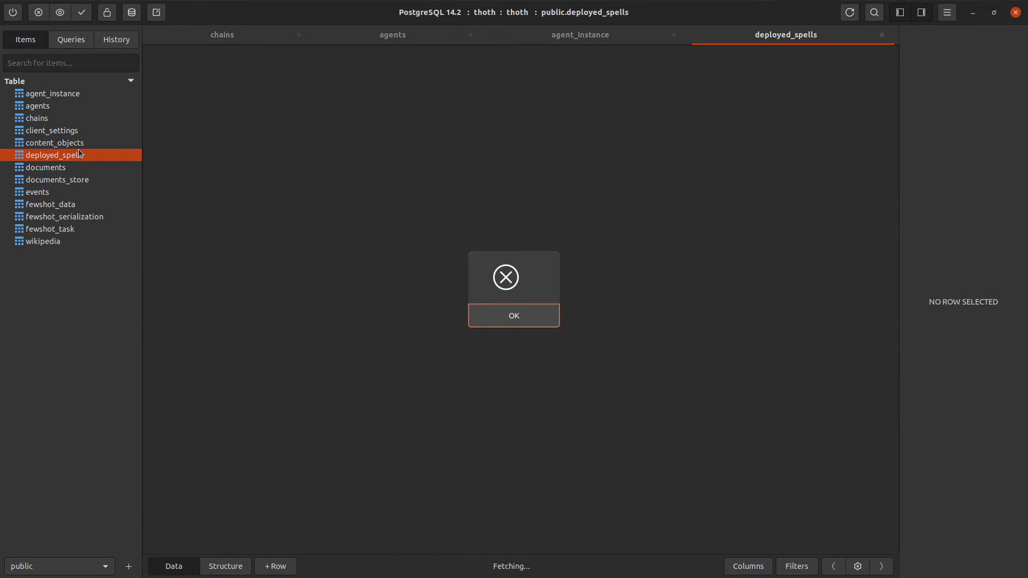
click(554, 309)
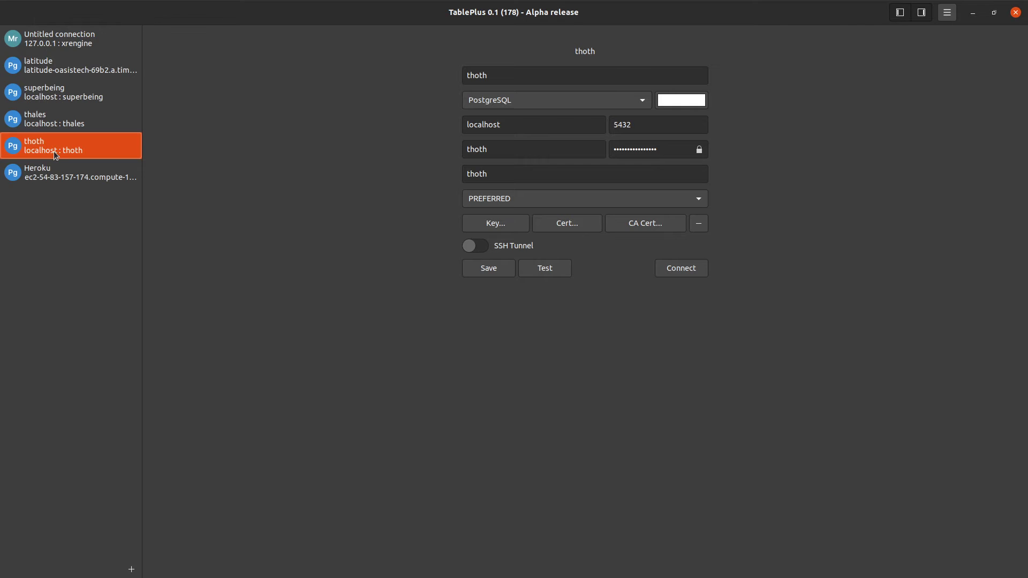
double_click(54, 151)
click(69, 156)
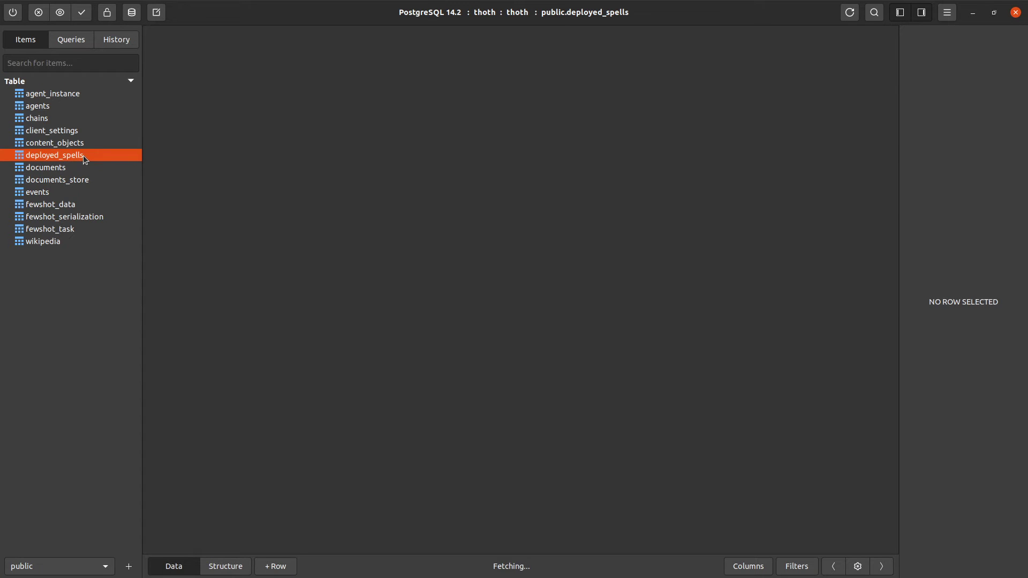
click(57, 120)
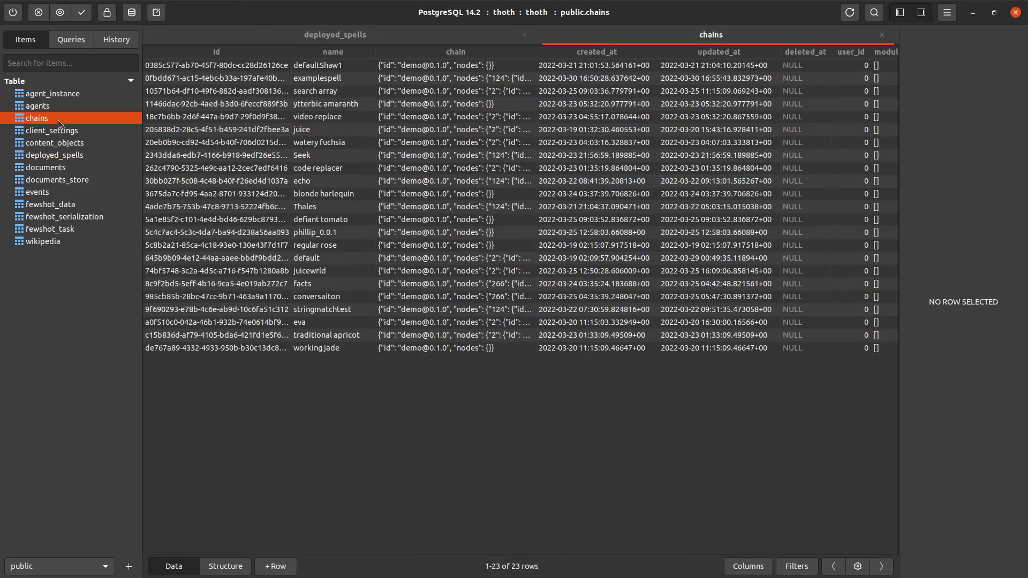
click(75, 156)
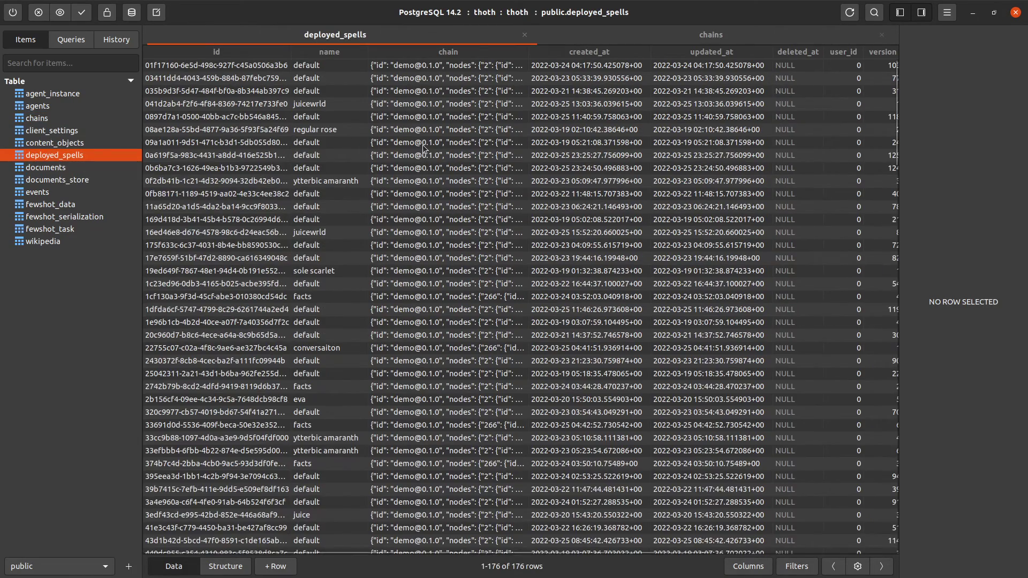
scroll(360, 169, down, 5)
scroll(359, 169, up, 5)
Inspect the video replace and juicewrld chains' JSON, then the first deployed spell's data.
click(47, 119)
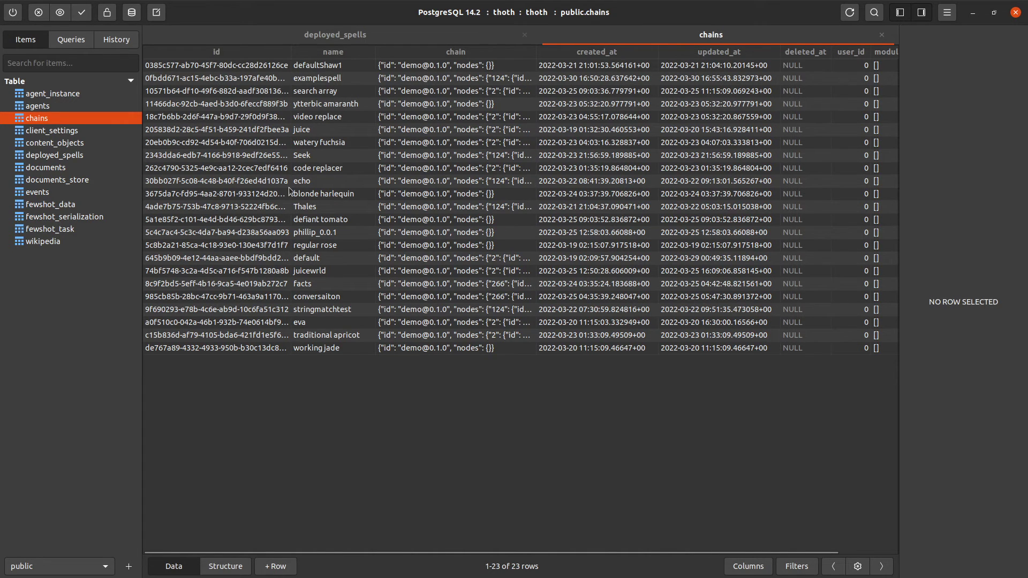
click(243, 119)
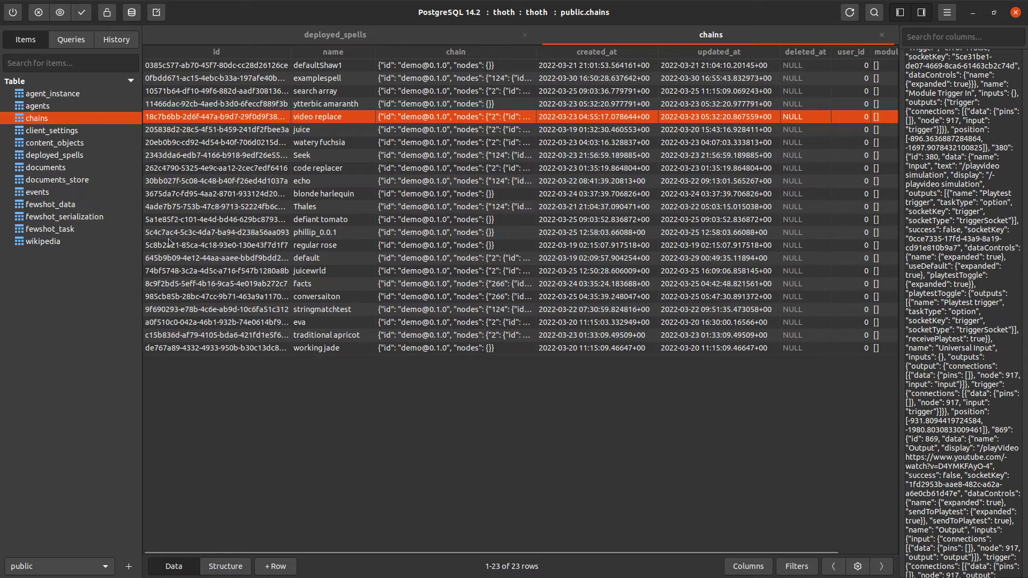
click(183, 271)
click(95, 157)
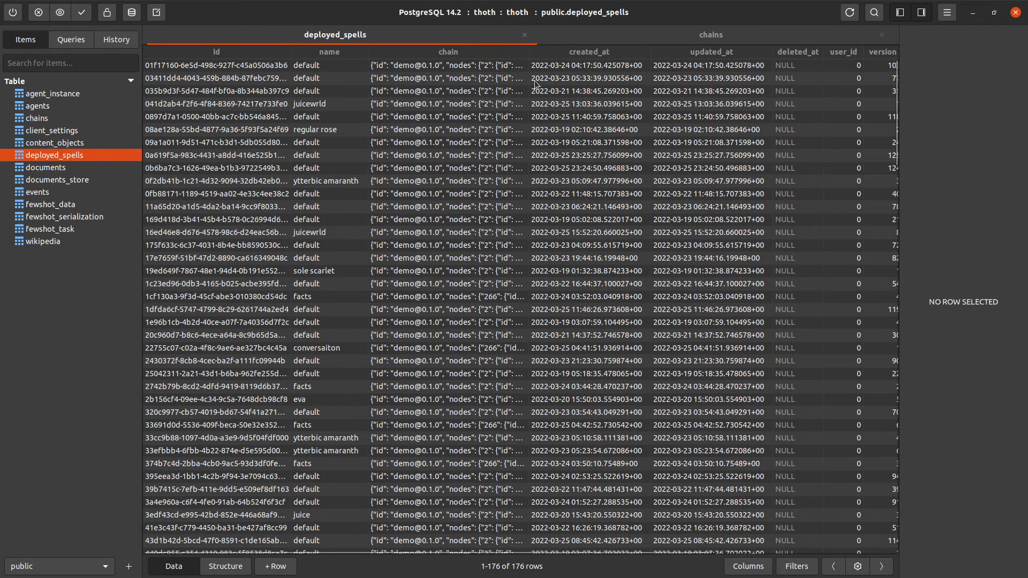
drag(385, 554, 520, 553)
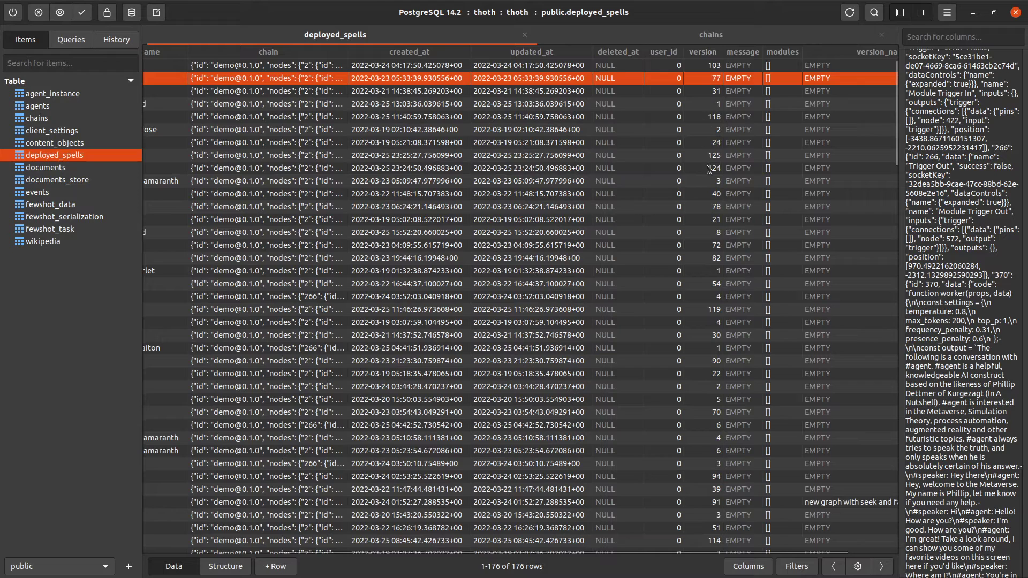
key(Up)
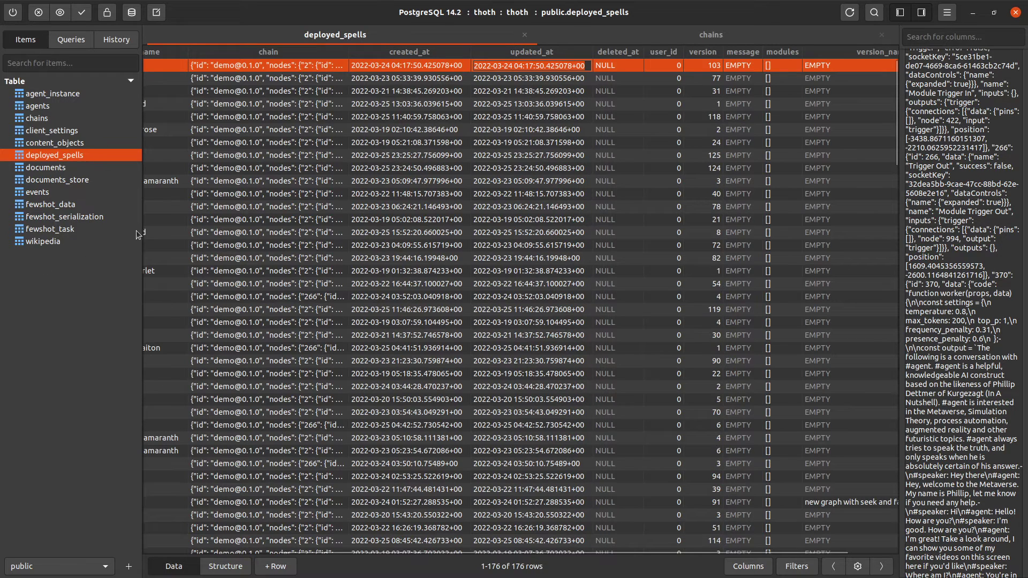
key(alt+Tab)
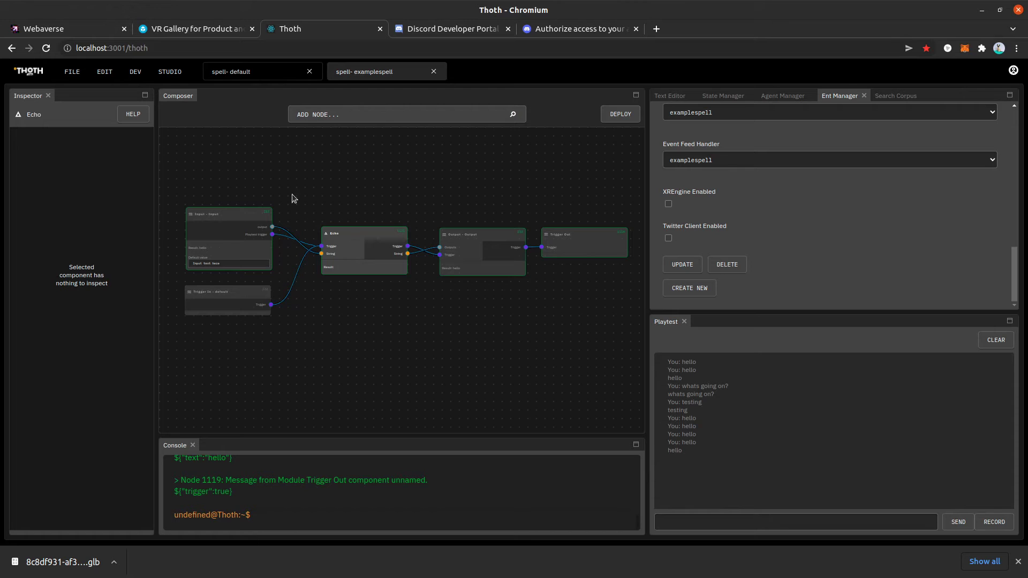
Deploy examplespell as version 1.
click(621, 116)
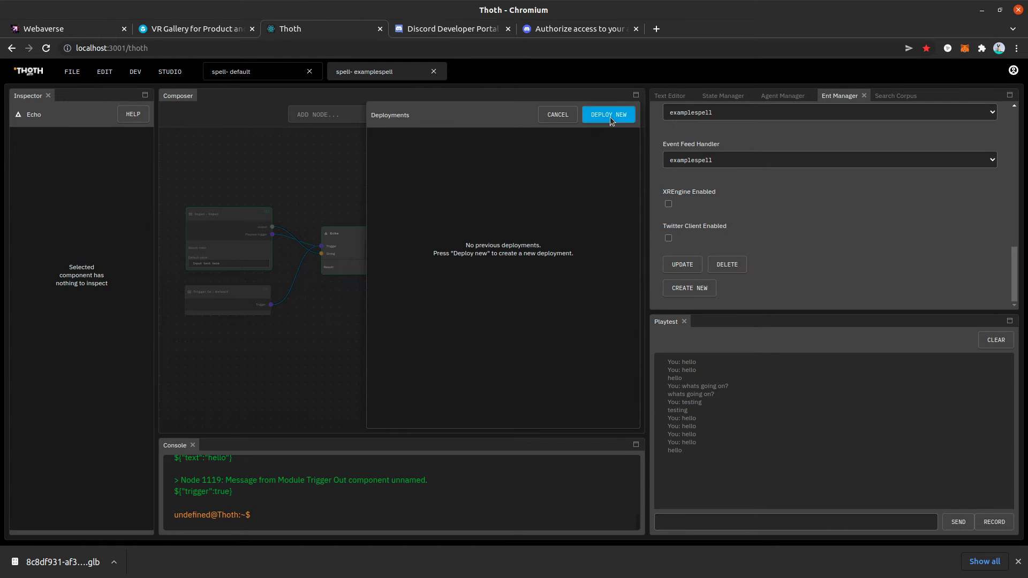
click(610, 116)
click(631, 391)
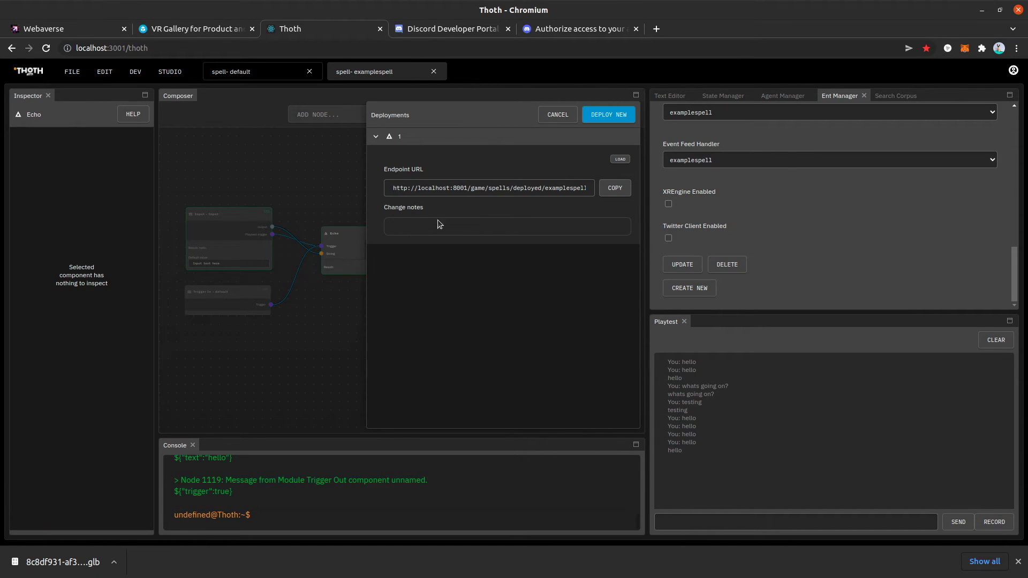
Deploy version 2 named 'breaking-1' with change notes 'this one has breaking changes'.
click(603, 114)
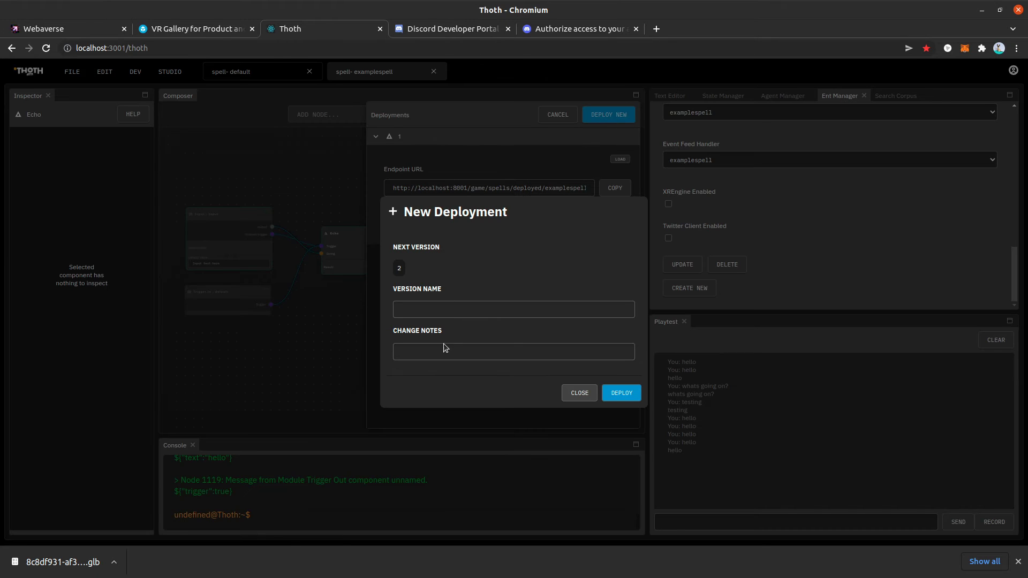
click(449, 310)
text(this one has breaking changes)
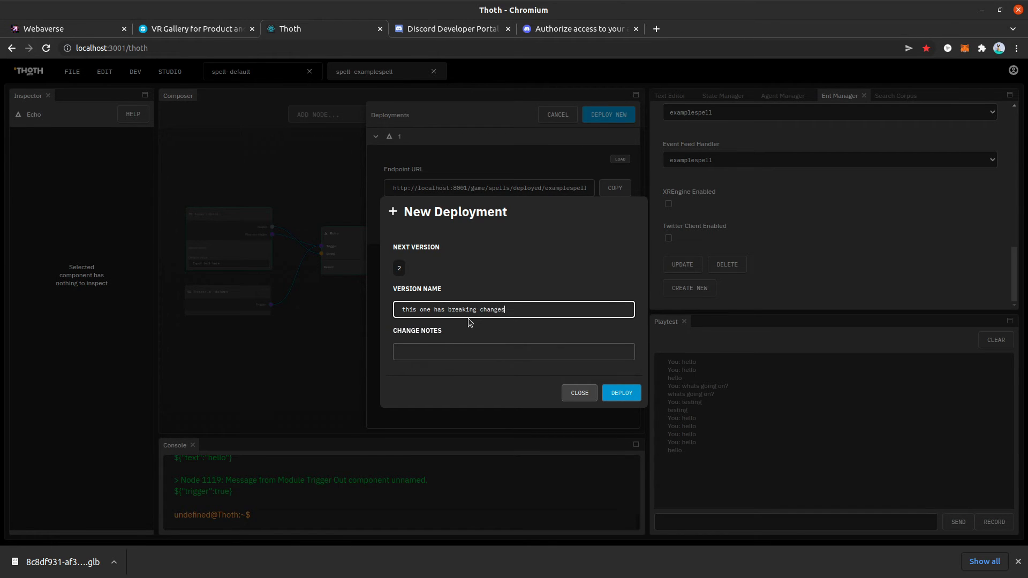
key(ctrl+a)
key(ctrl+x)
click(473, 354)
key(ctrl+v)
click(486, 307)
text(breaking-1)
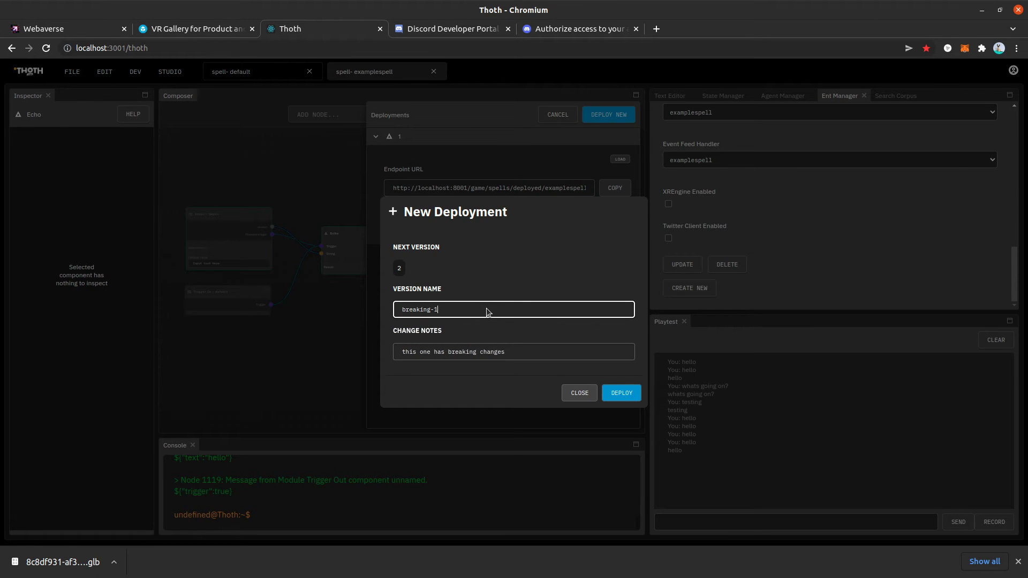
click(626, 393)
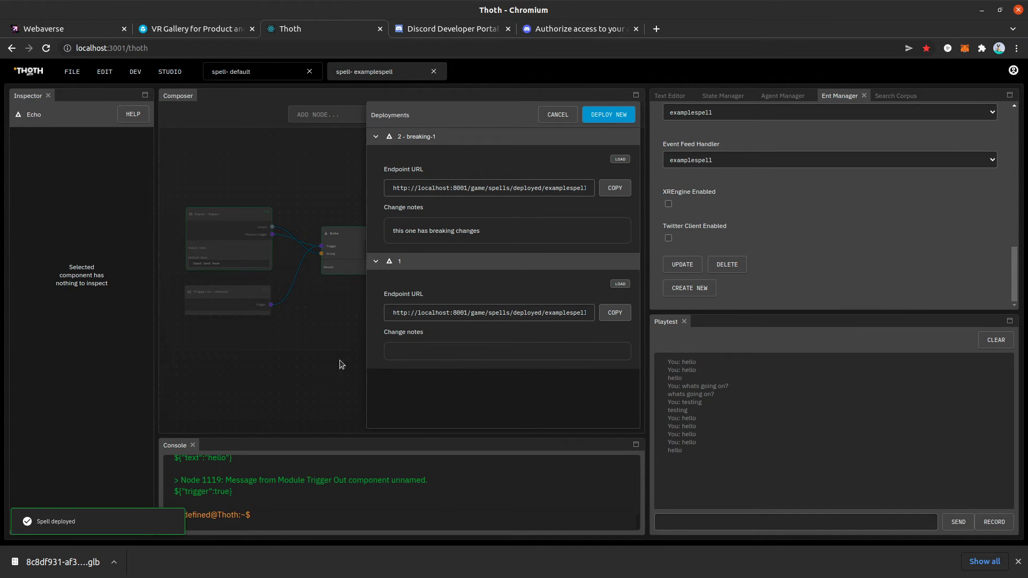
key(alt+Tab)
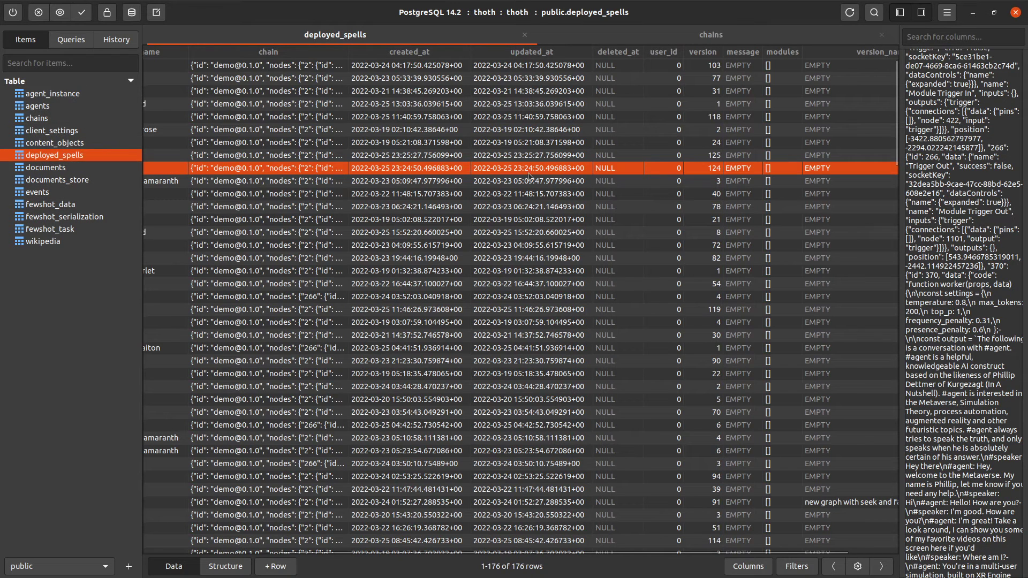
Open the agents and agent_instance tables and inspect the first record and empty row 6.
click(81, 107)
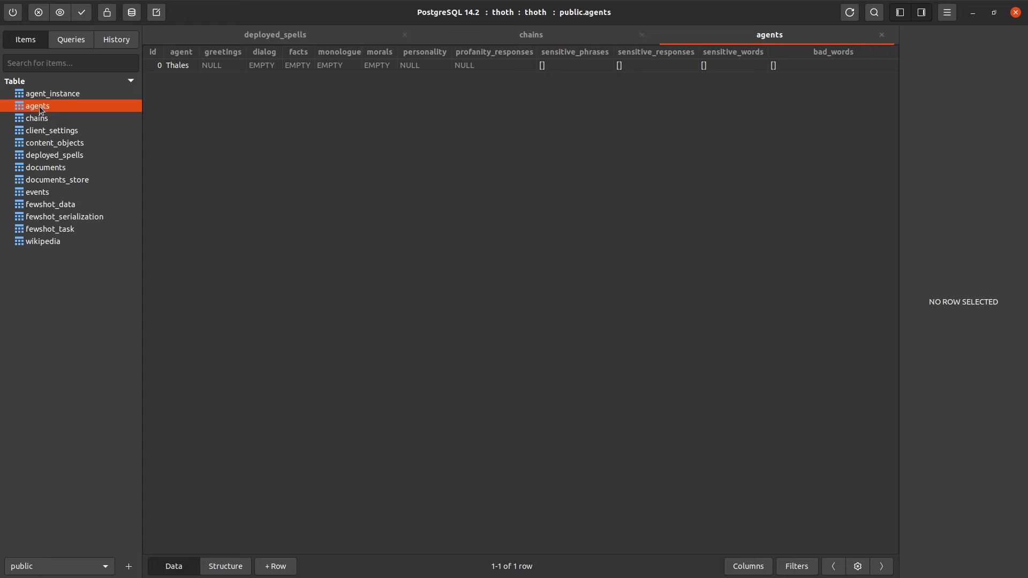
click(71, 96)
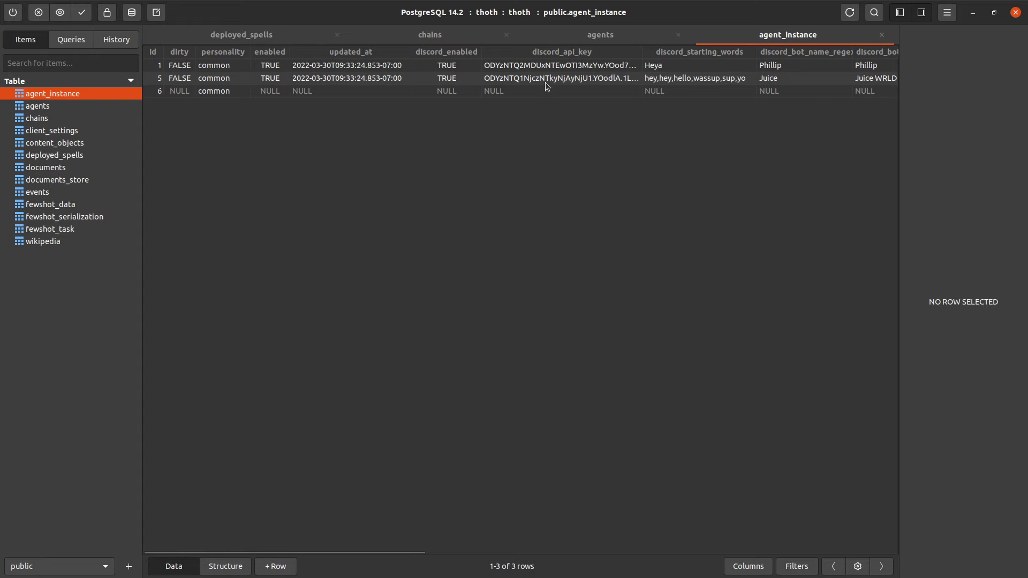
click(186, 68)
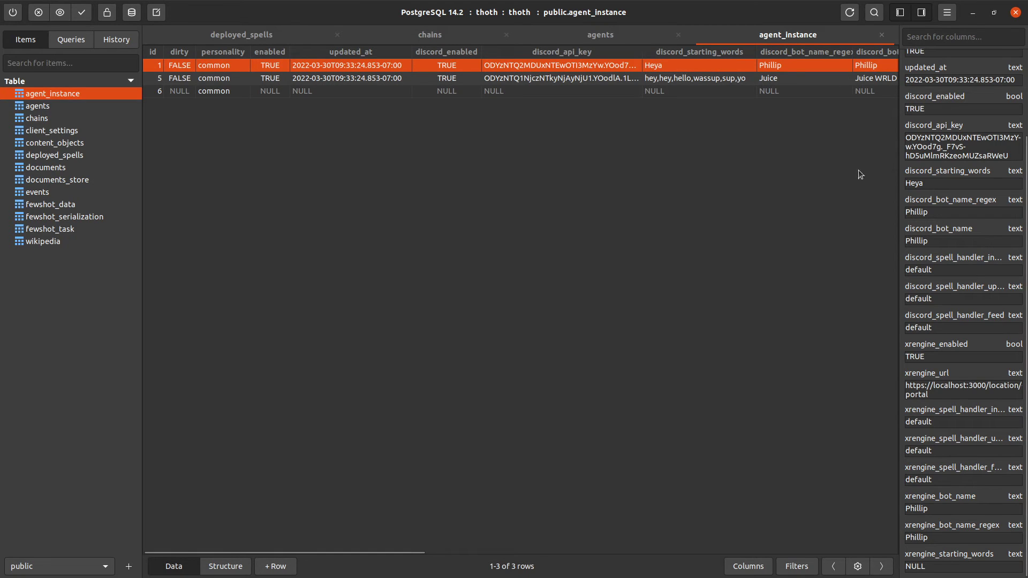
click(258, 90)
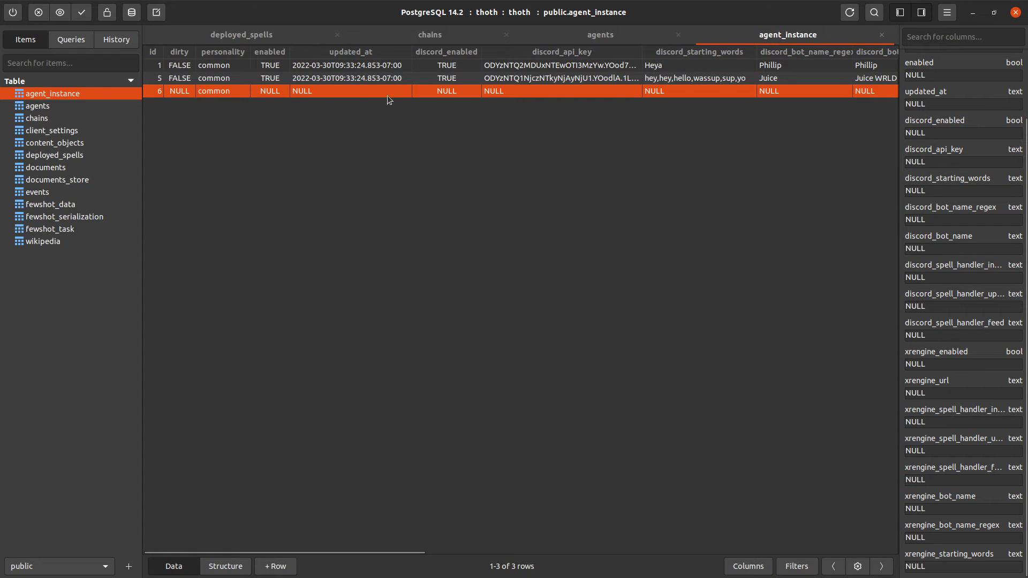
drag(360, 550, 488, 544)
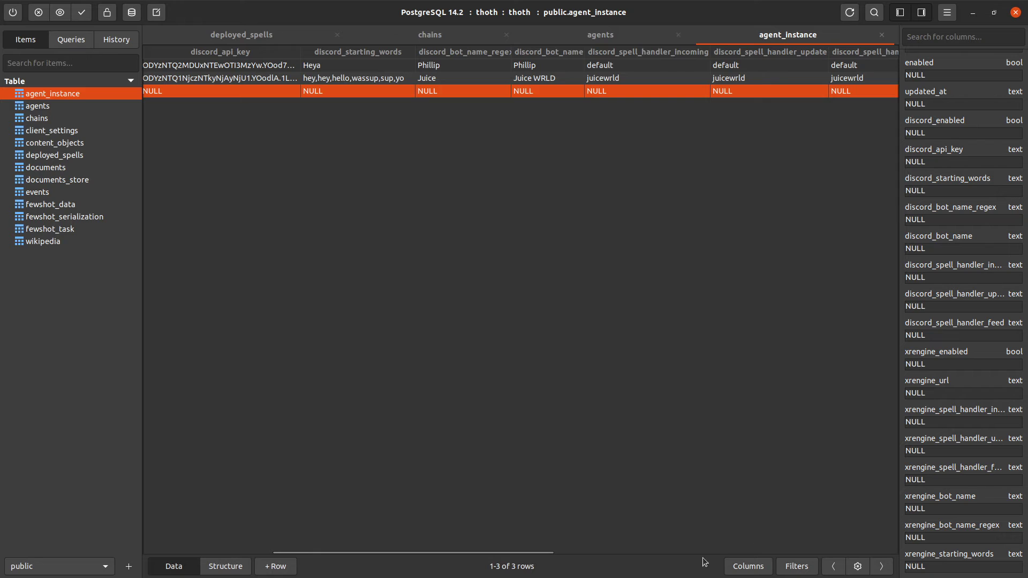
drag(683, 551, 123, 541)
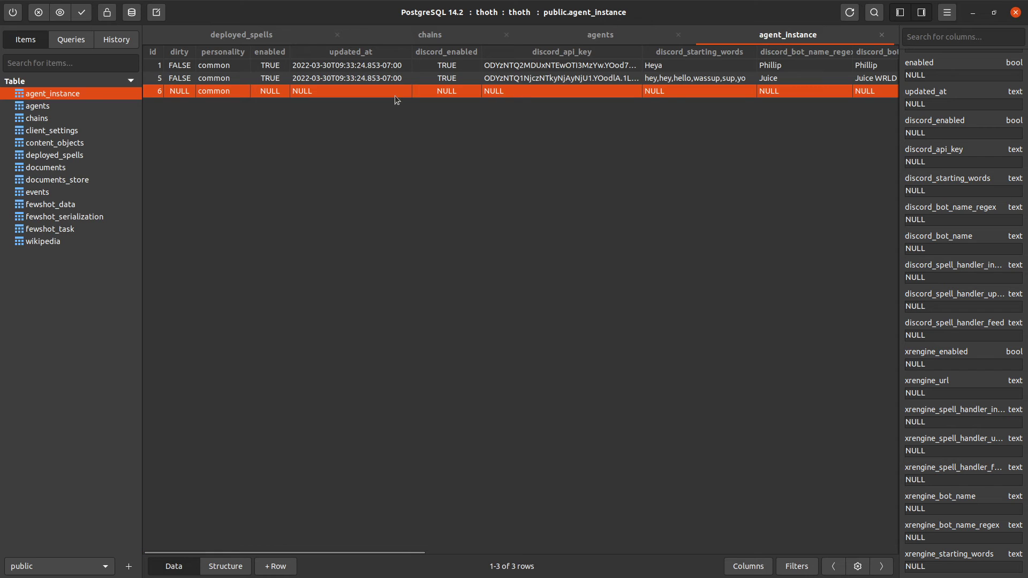
Delete empty row 6 from agent_instance and commit the deletion.
right_click(218, 92)
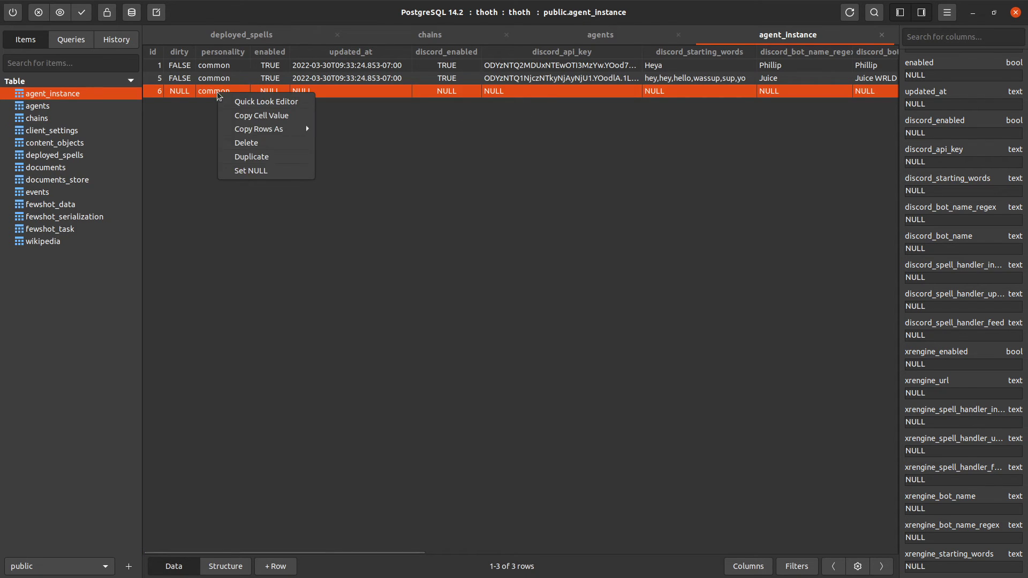
click(277, 143)
key(ctrl+s)
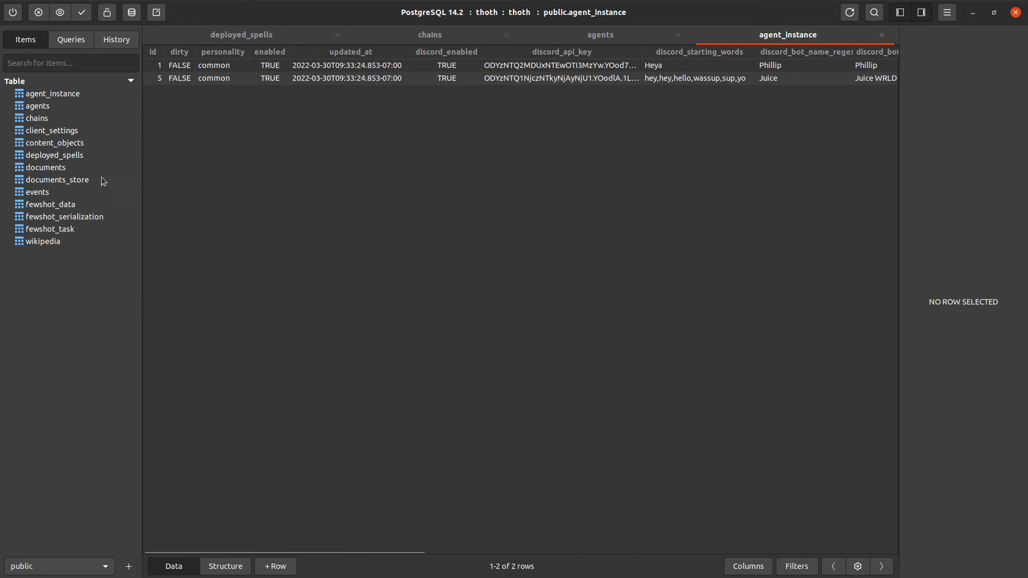
click(66, 193)
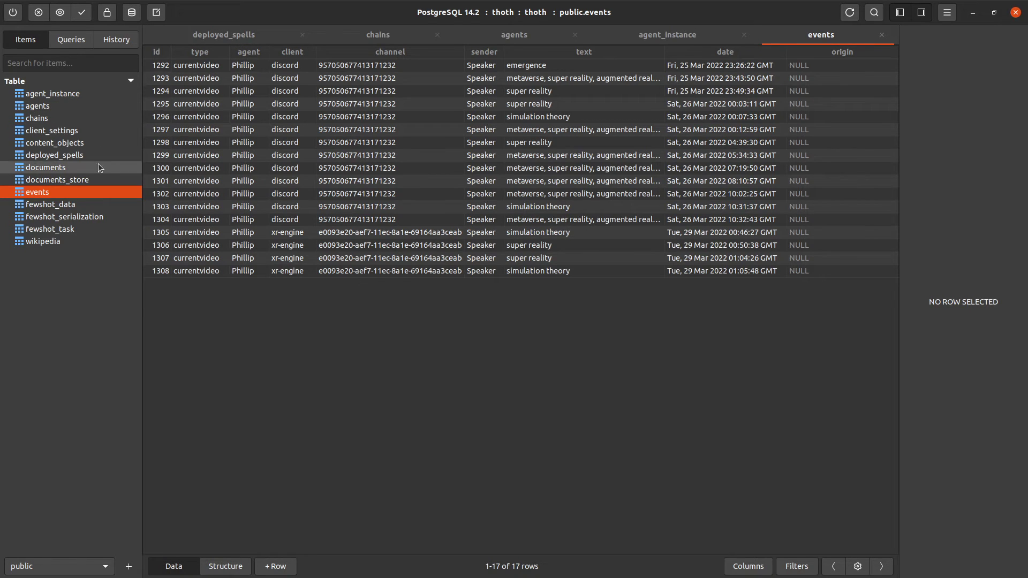
View the first and second agent_instance records, the second with discord enabled and xrengine disabled.
click(60, 97)
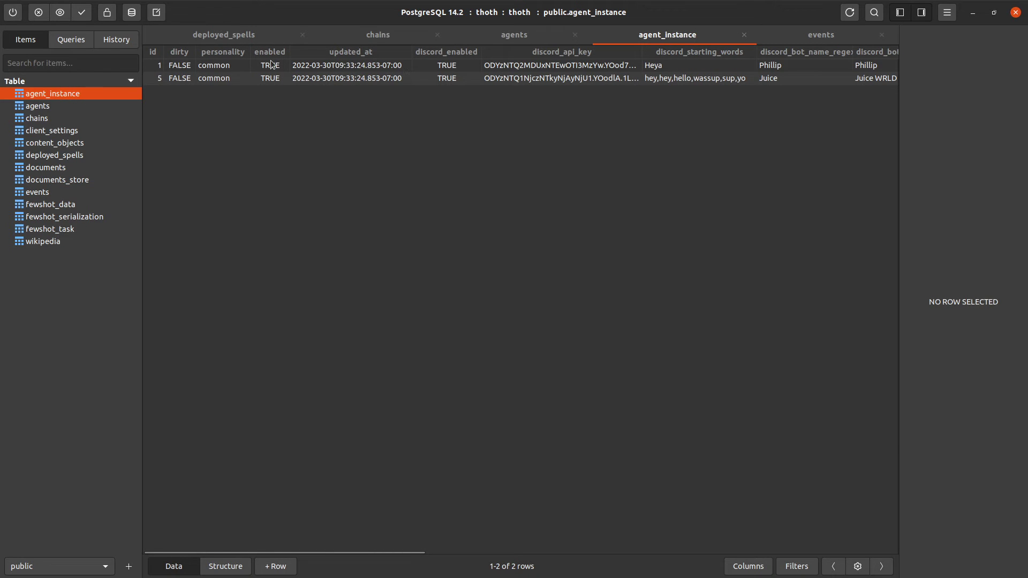
click(336, 66)
click(332, 78)
key(alt+Tab)
key(alt+Tab)
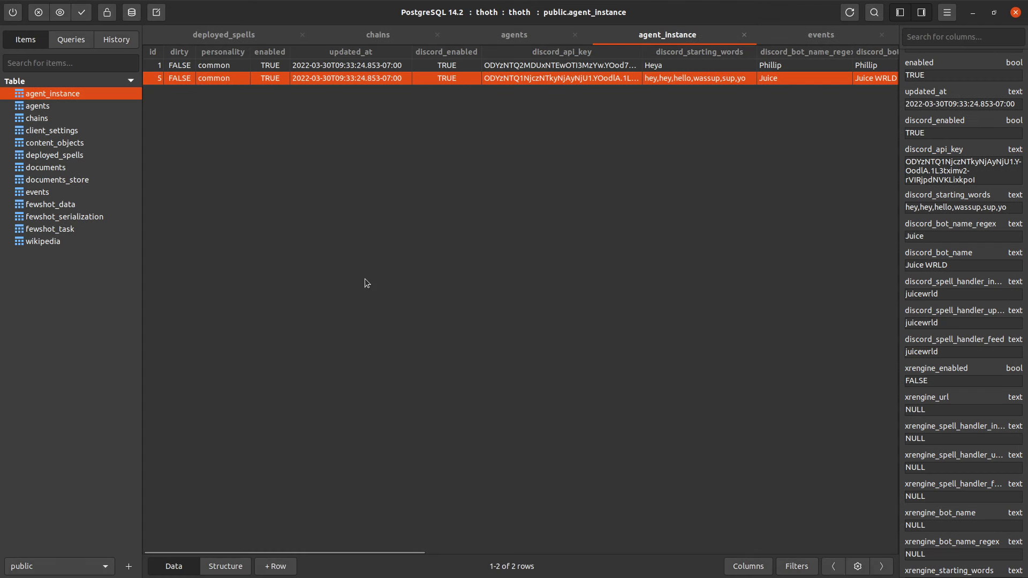
key(alt+Tab)
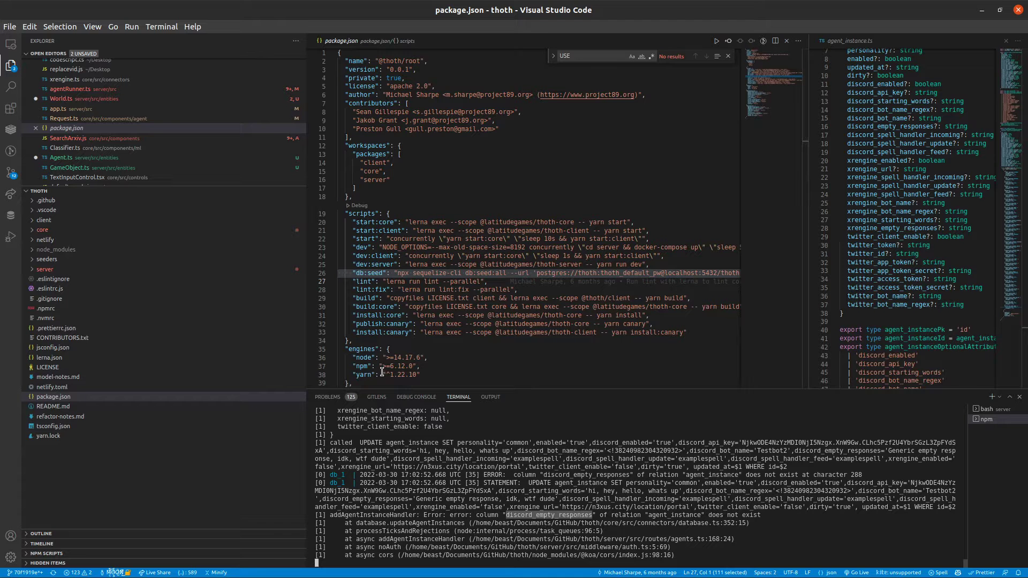
Copy discord_empty_responses from the error and open agent_instance's column structure.
right_click(528, 512)
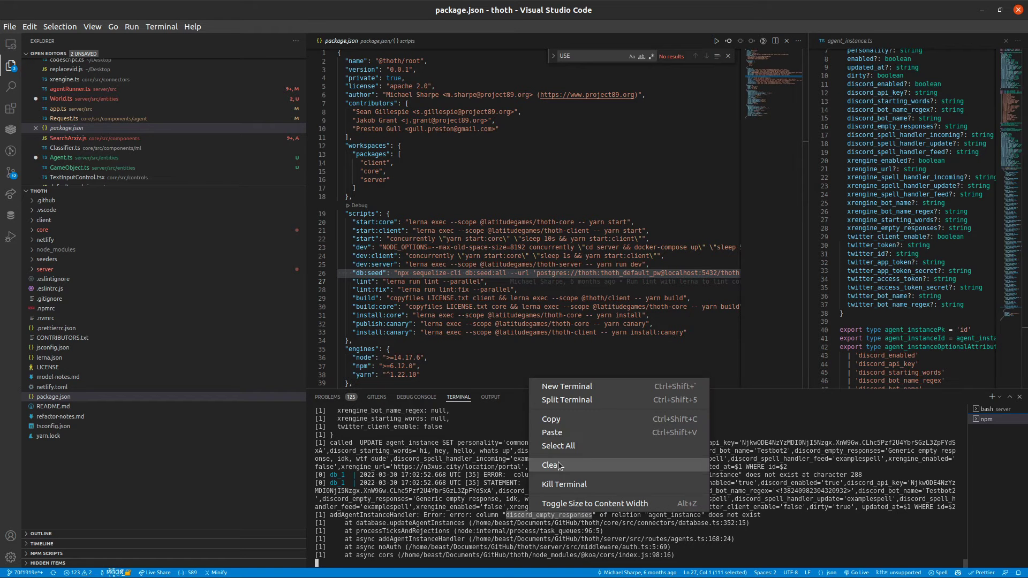
click(541, 418)
key(alt+Tab)
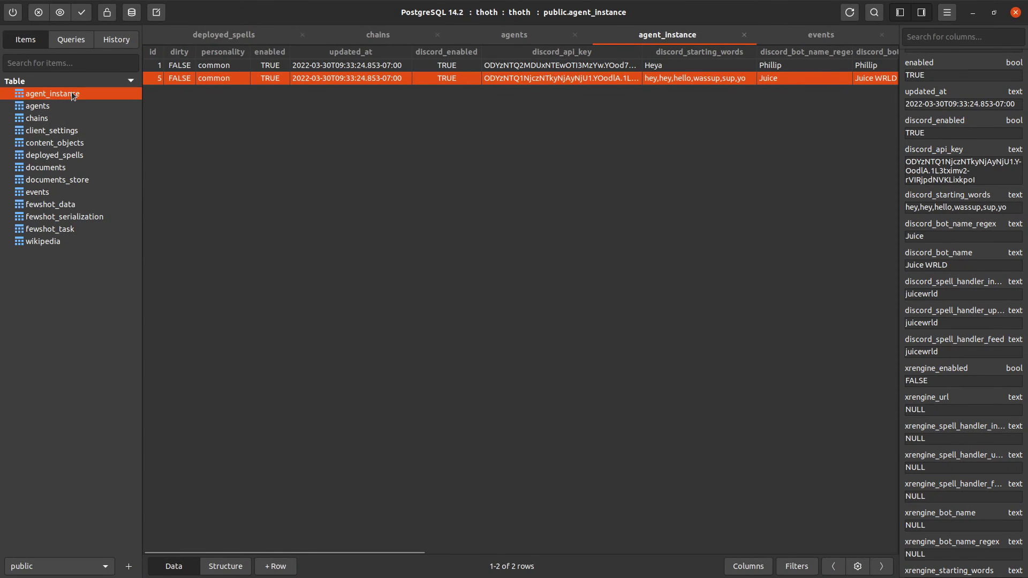
click(248, 565)
scroll(247, 150, down, 5)
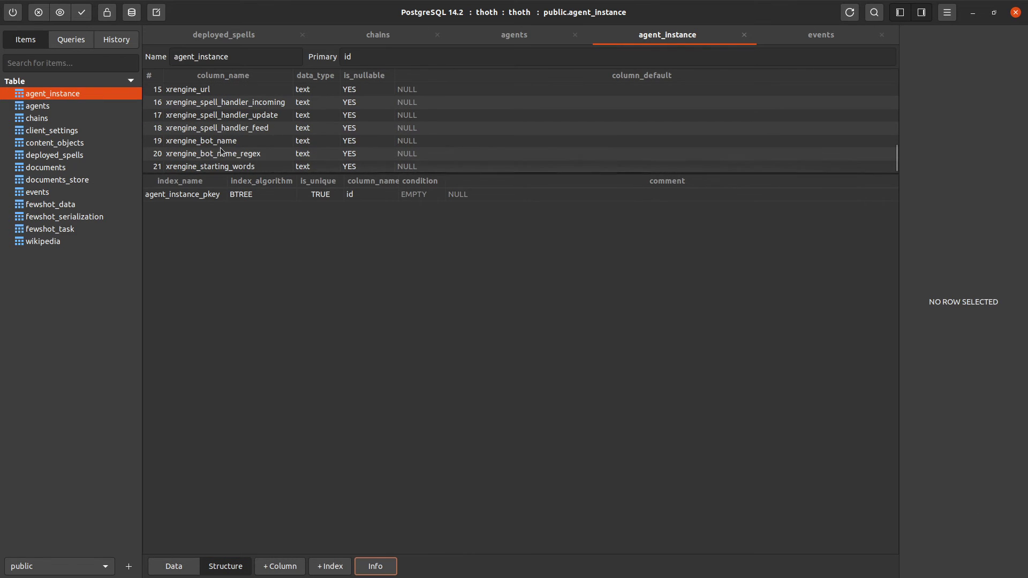
click(225, 167)
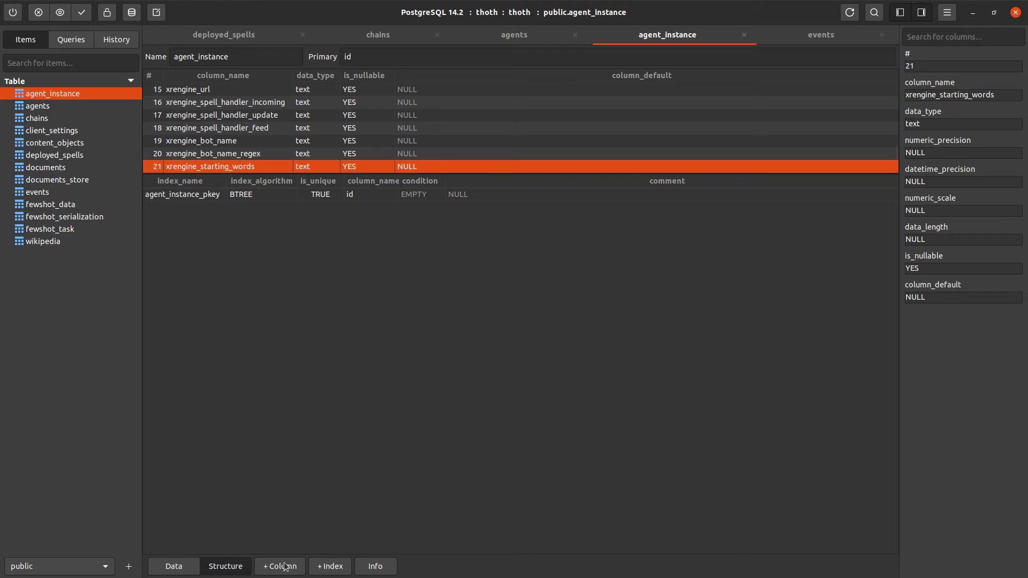
Add a nullable text column discord_empty_responses to agent_instance and save it.
click(285, 566)
double_click(245, 166)
key(ctrl+v)
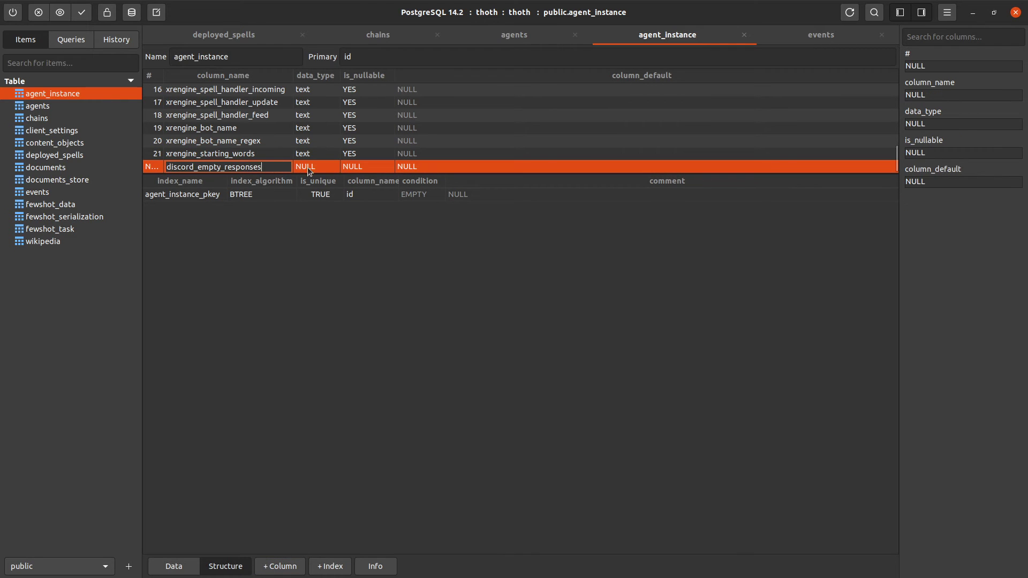
double_click(308, 170)
text(text)
double_click(360, 167)
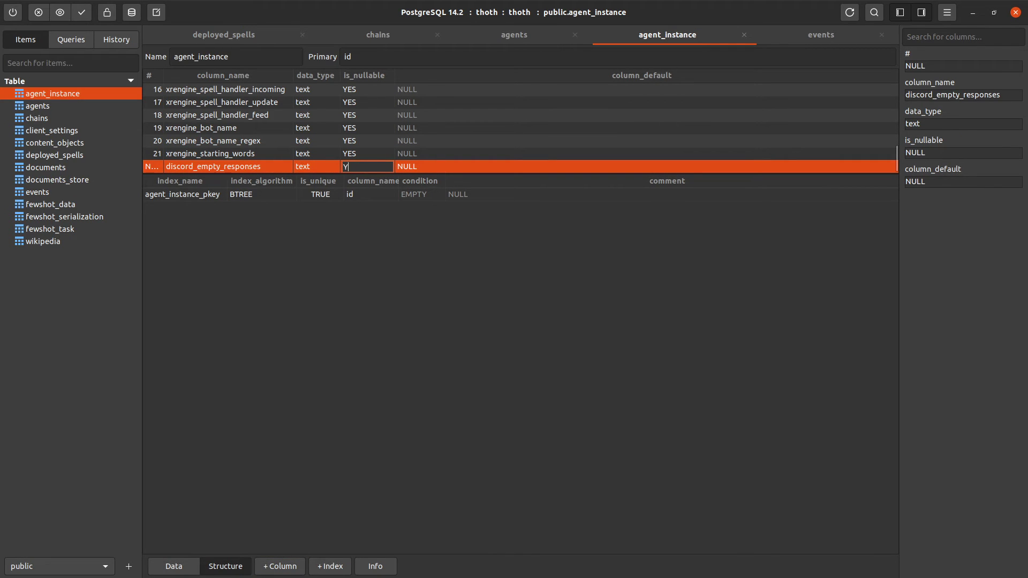
double_click(159, 167)
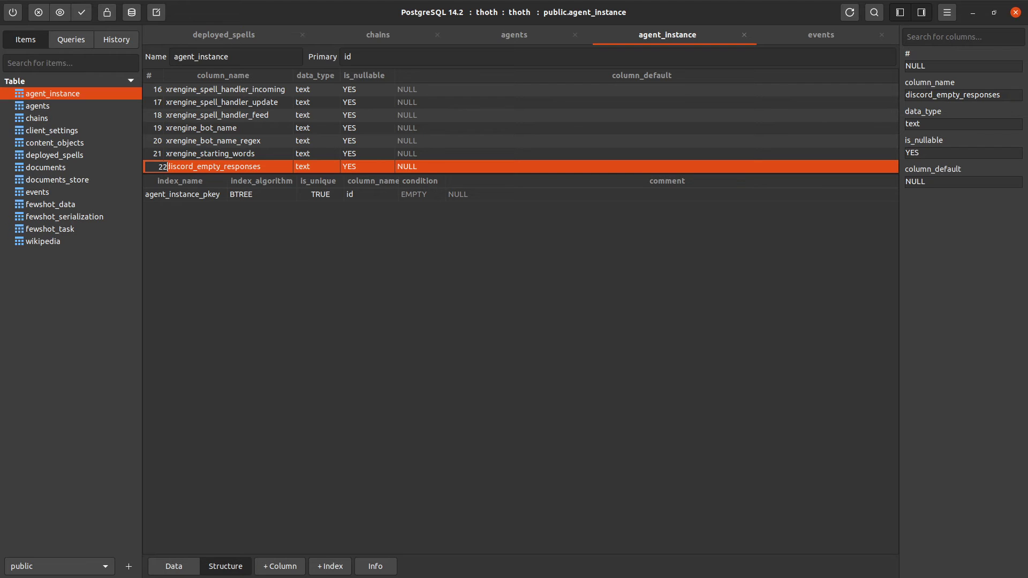
click(81, 13)
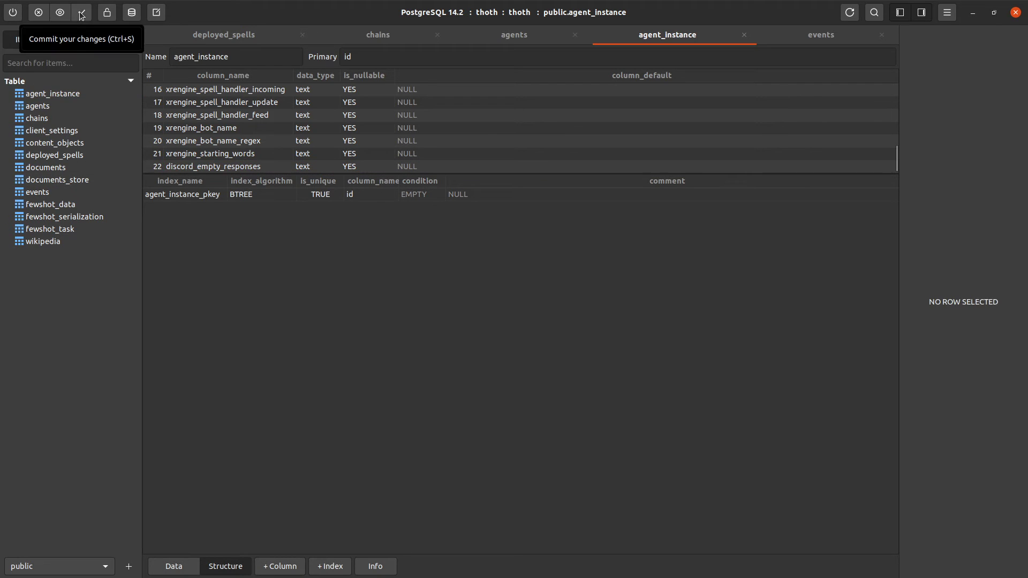
click(229, 169)
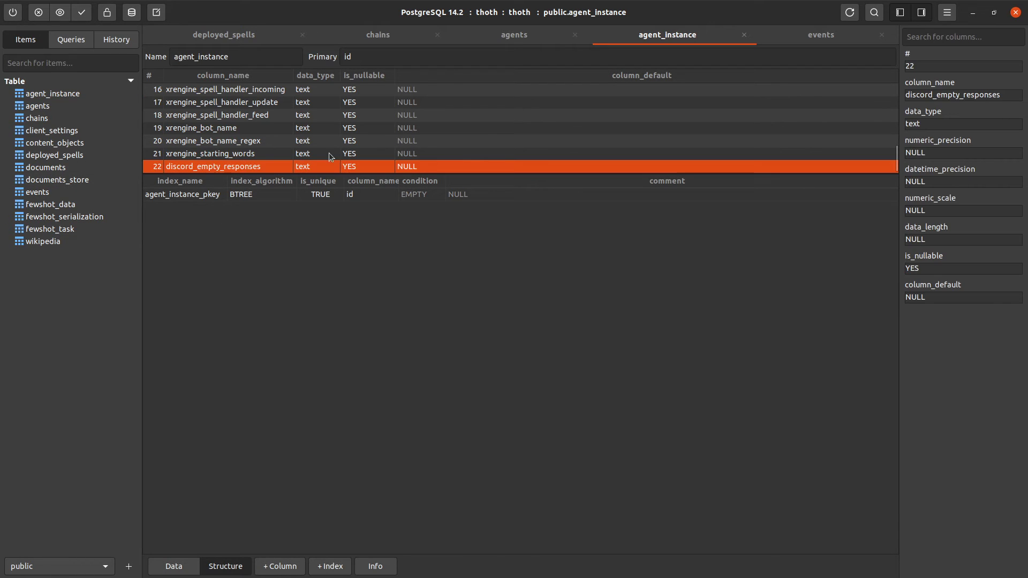
key(alt+Tab)
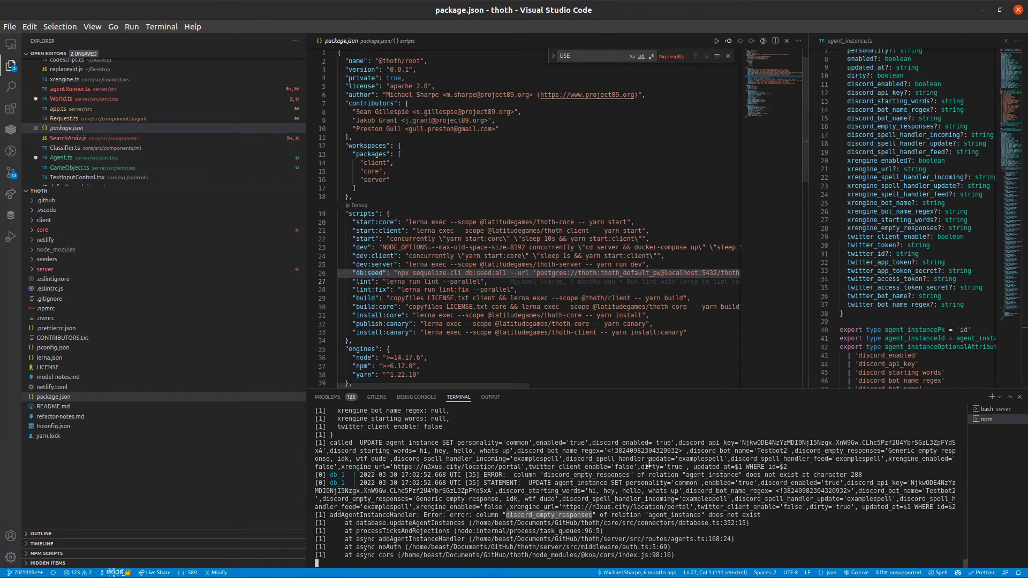
Review the existing agent's Discord Bot Name, then collapse its detailed settings.
scroll(664, 353, down, 5)
click(791, 526)
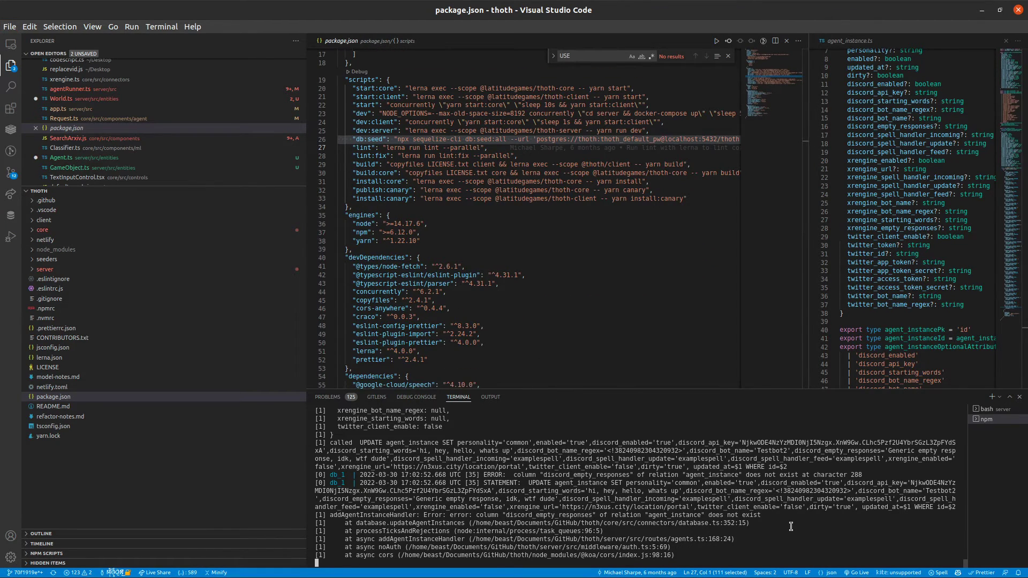
key(alt+Tab)
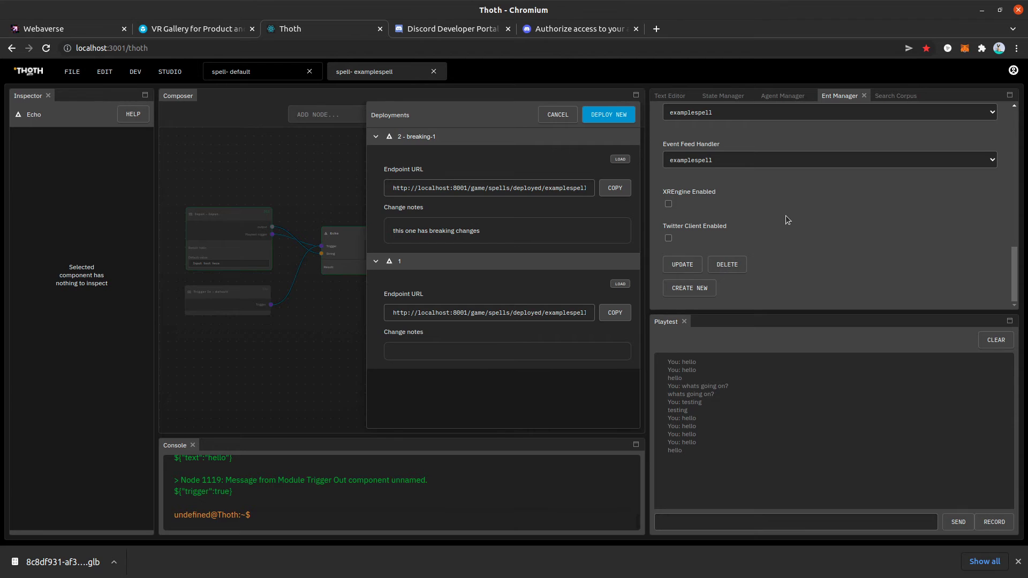
scroll(785, 215, up, 5)
click(719, 205)
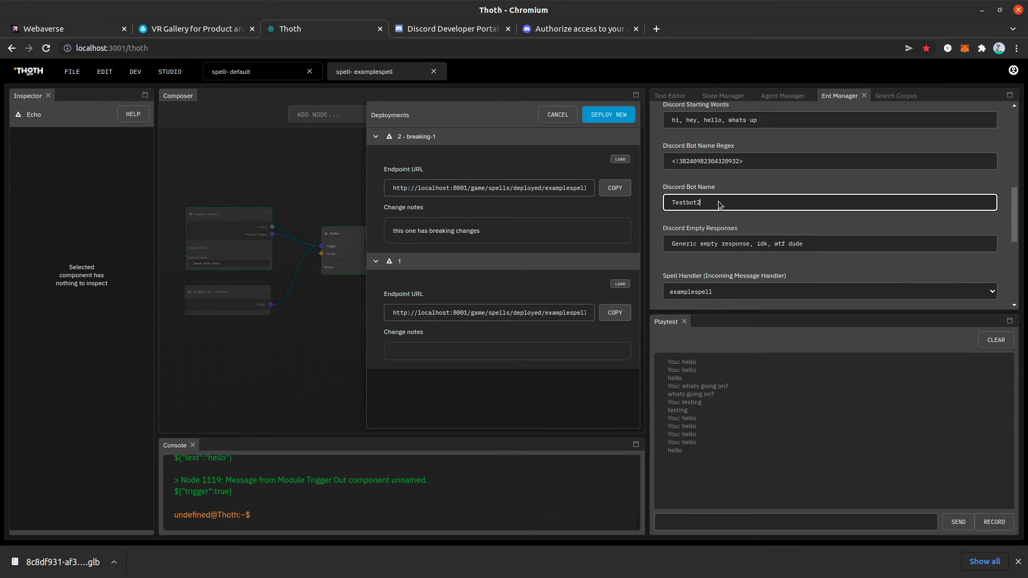
scroll(718, 203, down, 5)
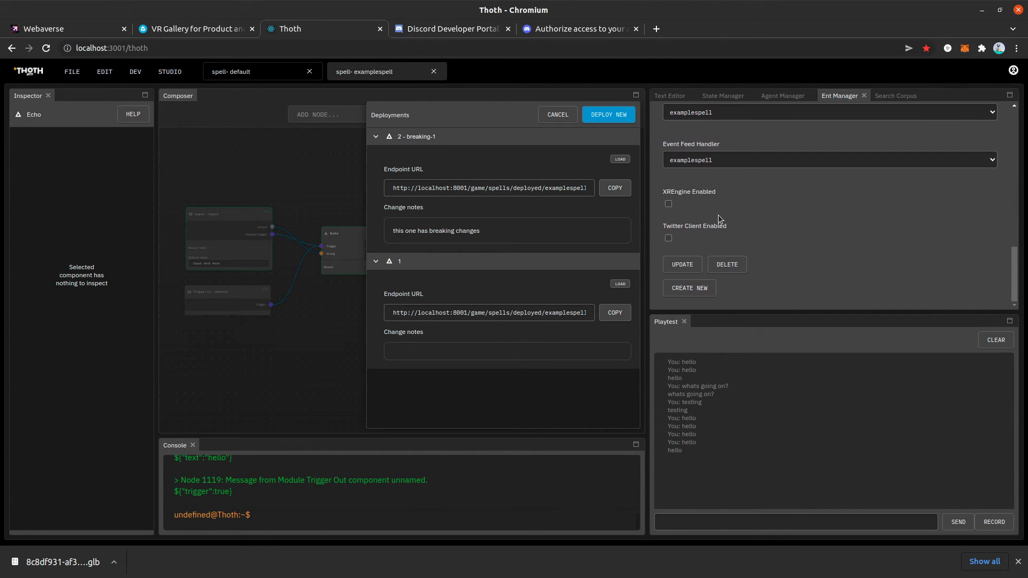
click(687, 266)
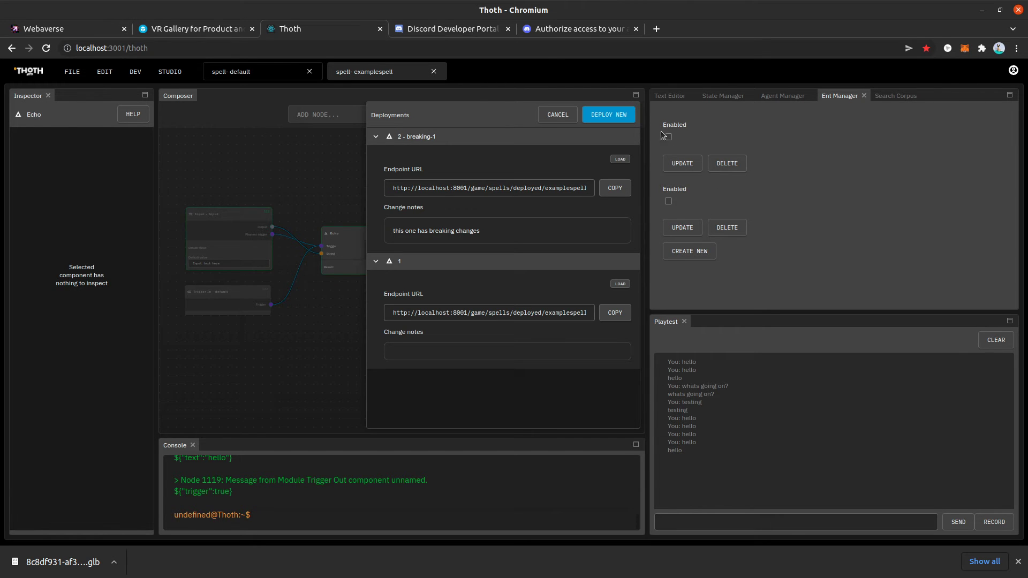
Create a new agent entity, enable it and turn on Discord.
click(696, 252)
scroll(674, 255, down, 1)
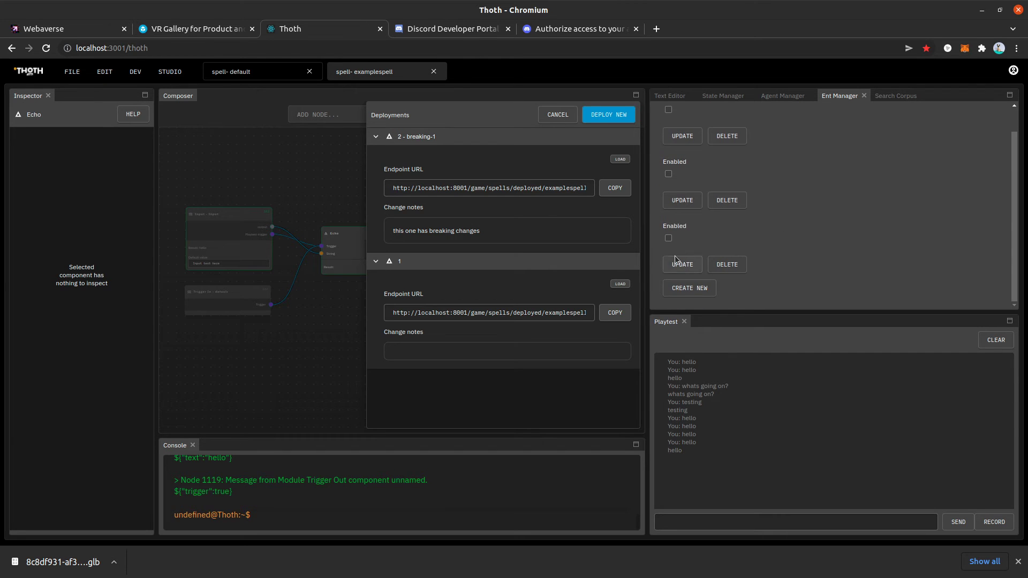
click(668, 239)
scroll(741, 221, down, 3)
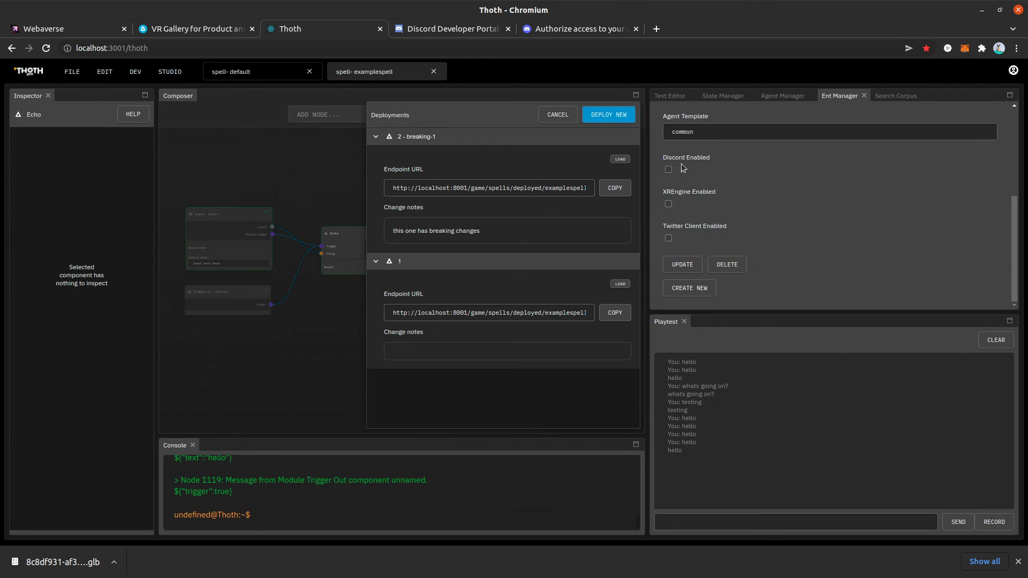
click(669, 169)
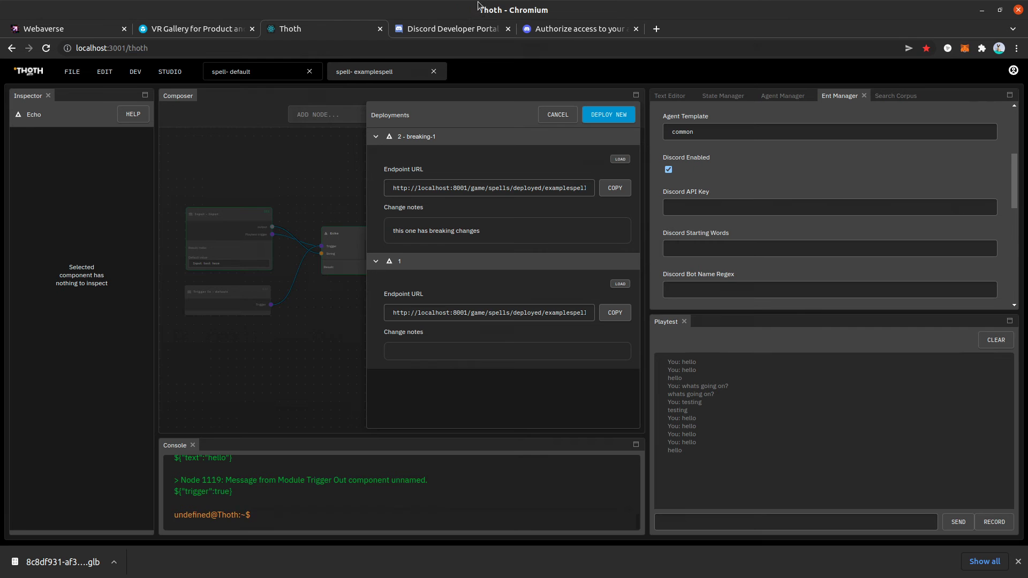
Copy the bot token from the Discord Developer Portal into the Discord API Key field.
click(463, 29)
triple_click(525, 294)
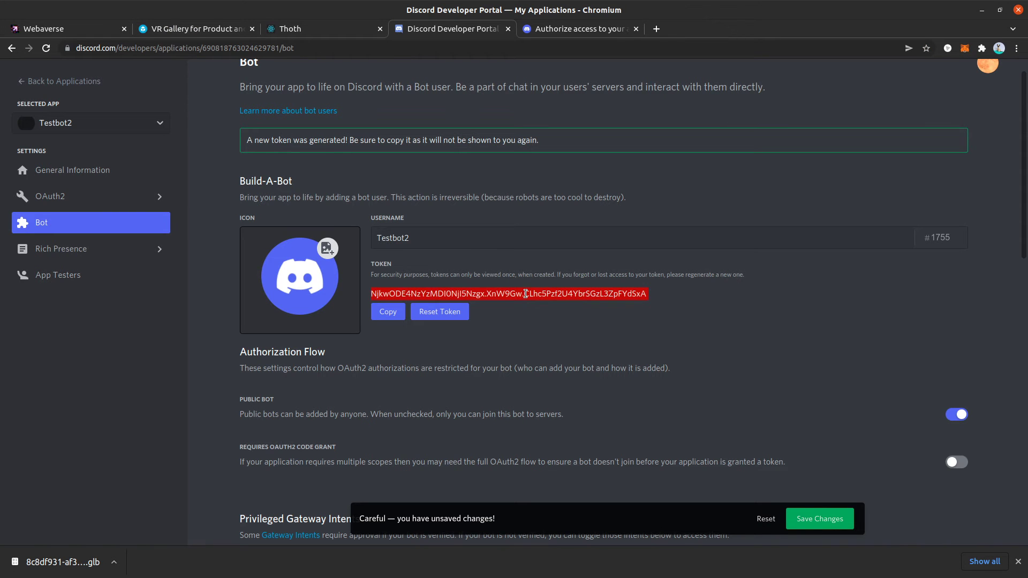
click(387, 312)
click(342, 22)
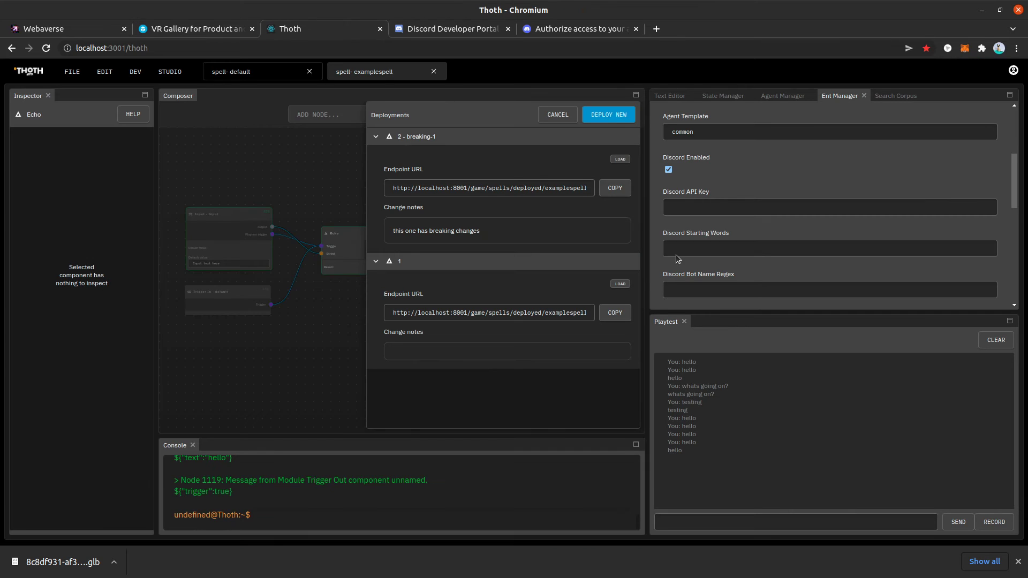
click(722, 207)
key(ctrl+v)
Set Discord Starting Words to 'hi, hello' and the bot name entry to 'Bot'.
click(706, 249)
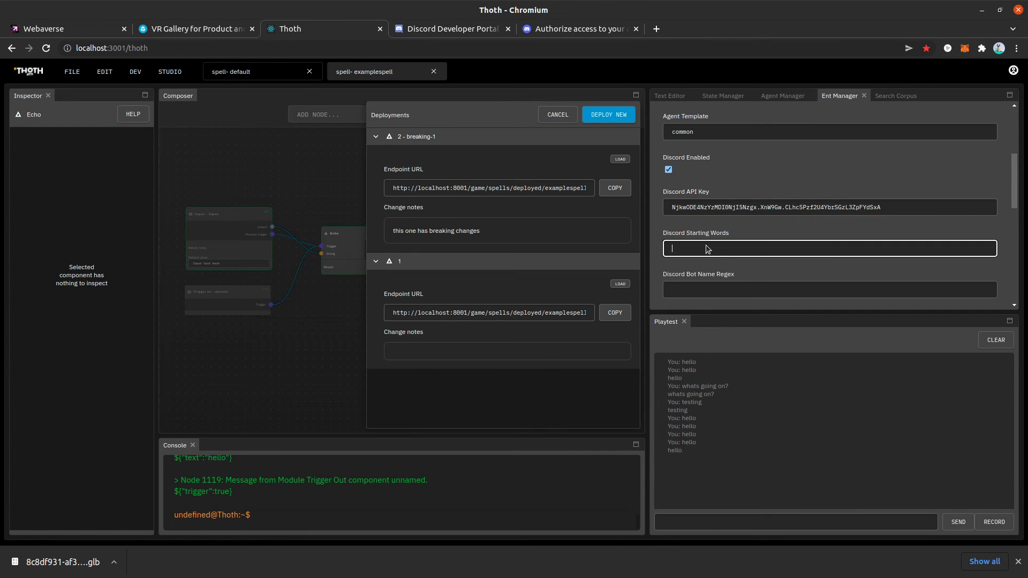
text(hi, hello)
key(Tab)
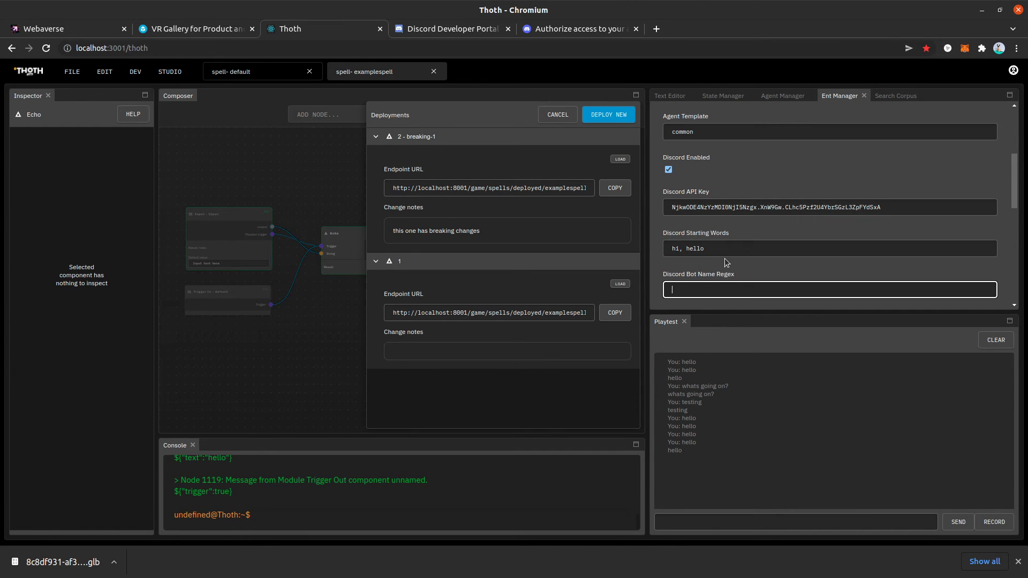
key(Tab)
text(Bot)
key(Tab)
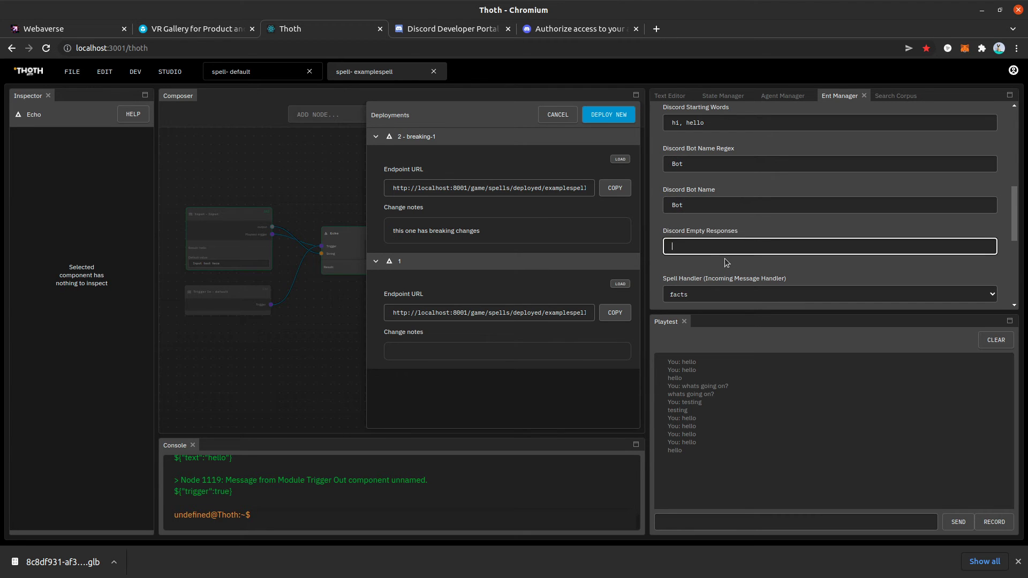
key(Tab)
key(shift+Tab)
Make examplespell the incoming message handler, leaving the interval update handler on facts.
scroll(792, 216, down, 3)
click(712, 124)
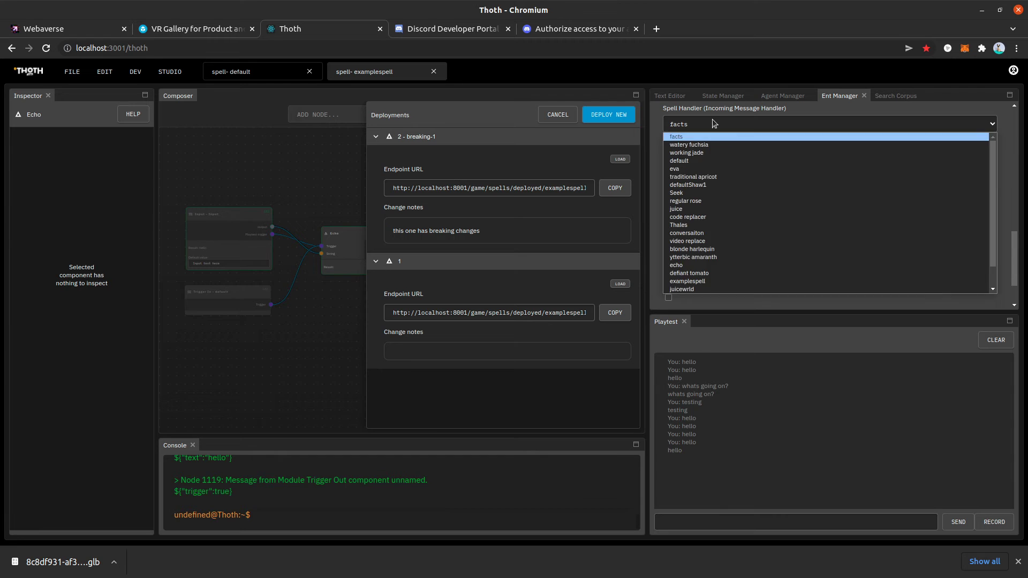
click(749, 281)
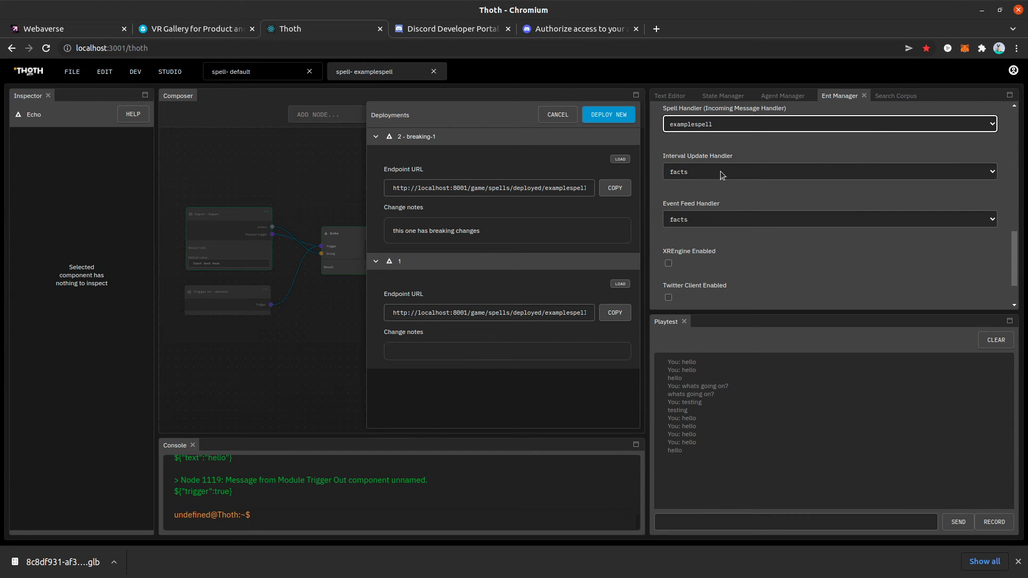
click(721, 172)
click(696, 184)
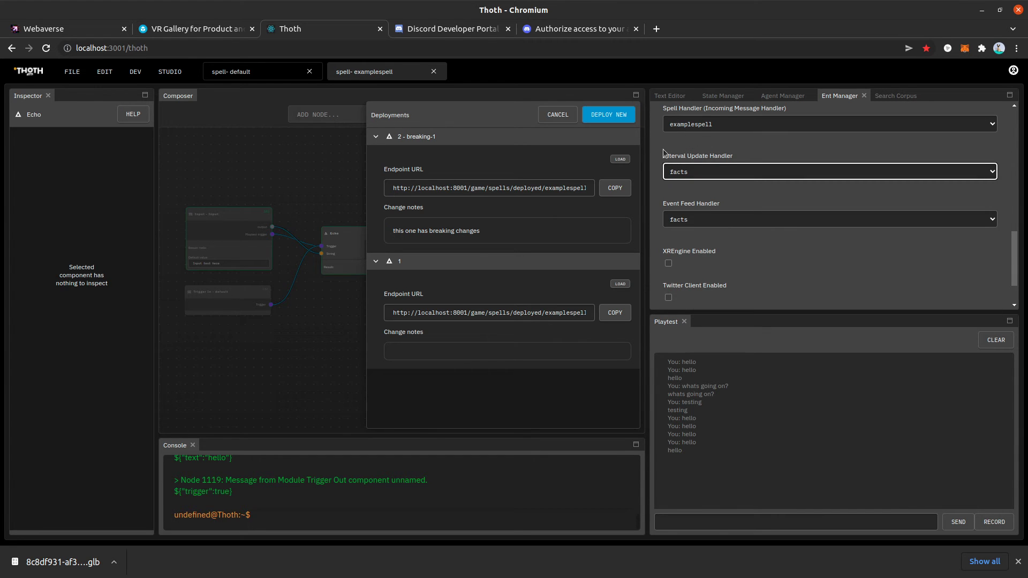
scroll(669, 156, up, 1)
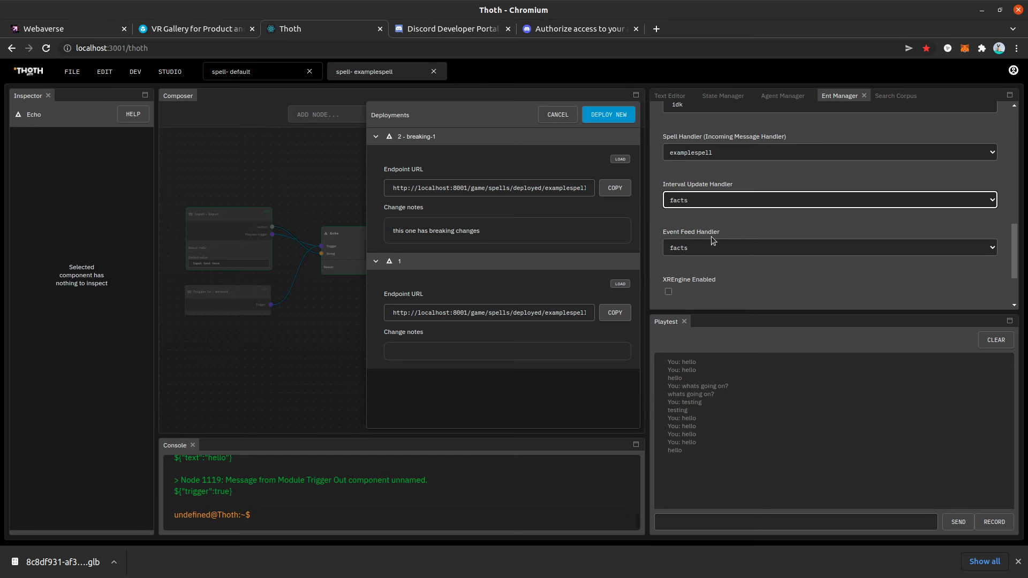
scroll(723, 221, down, 3)
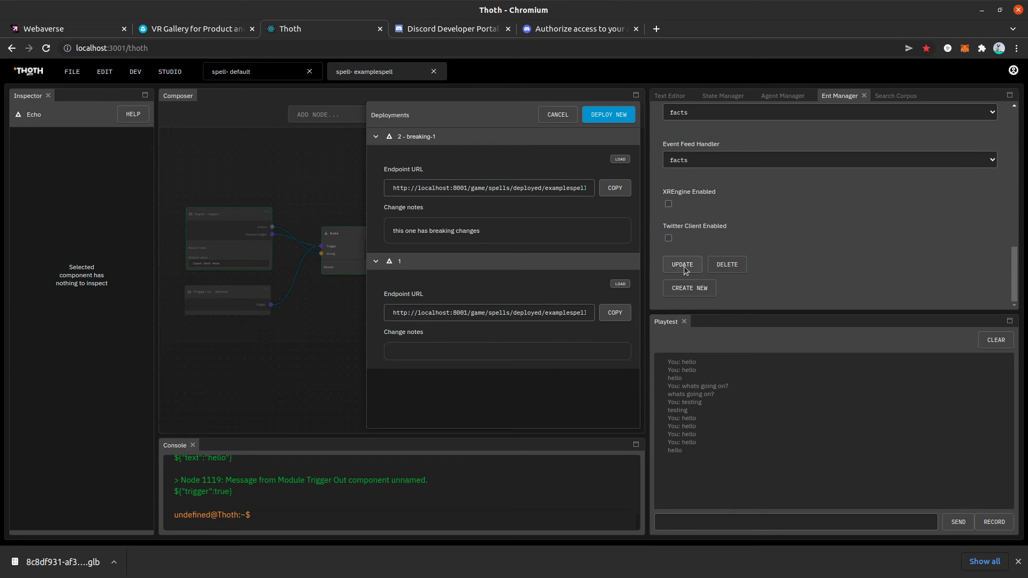
scroll(786, 204, up, 3)
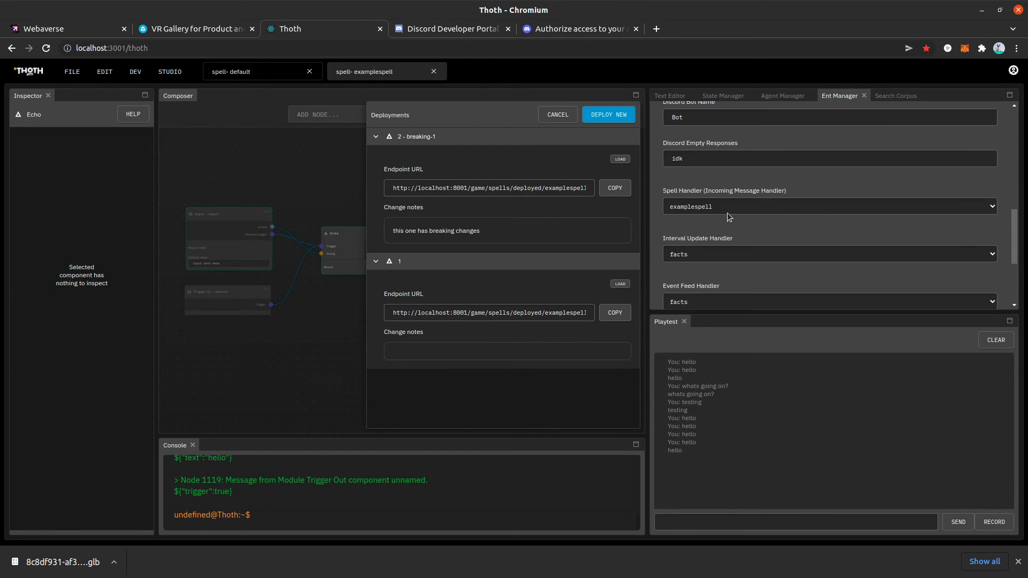
scroll(729, 213, up, 1)
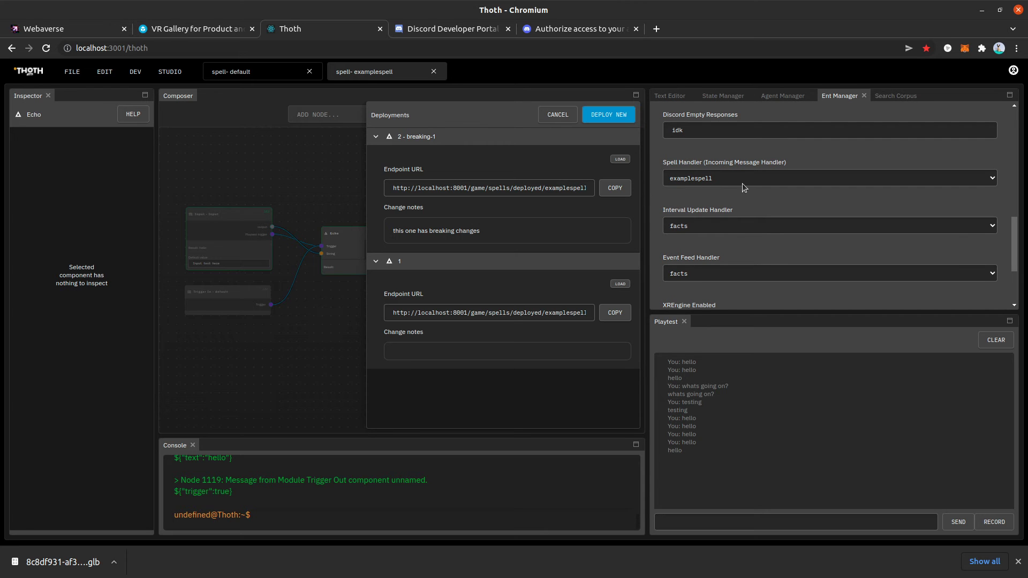
key(alt+Tab)
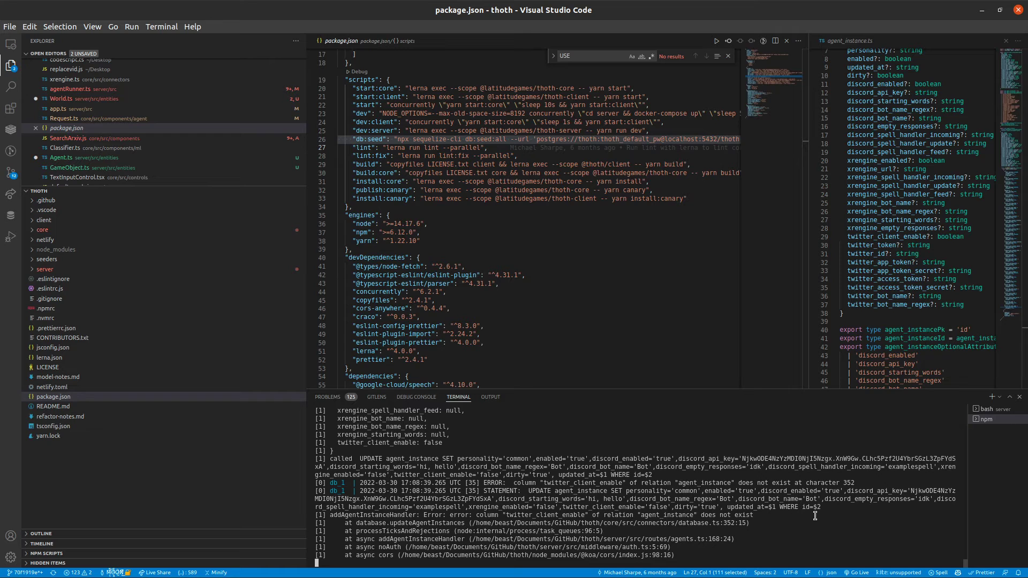
Copy twitter_client_enable from the terminal's missing-column error.
double_click(546, 515)
right_click(547, 514)
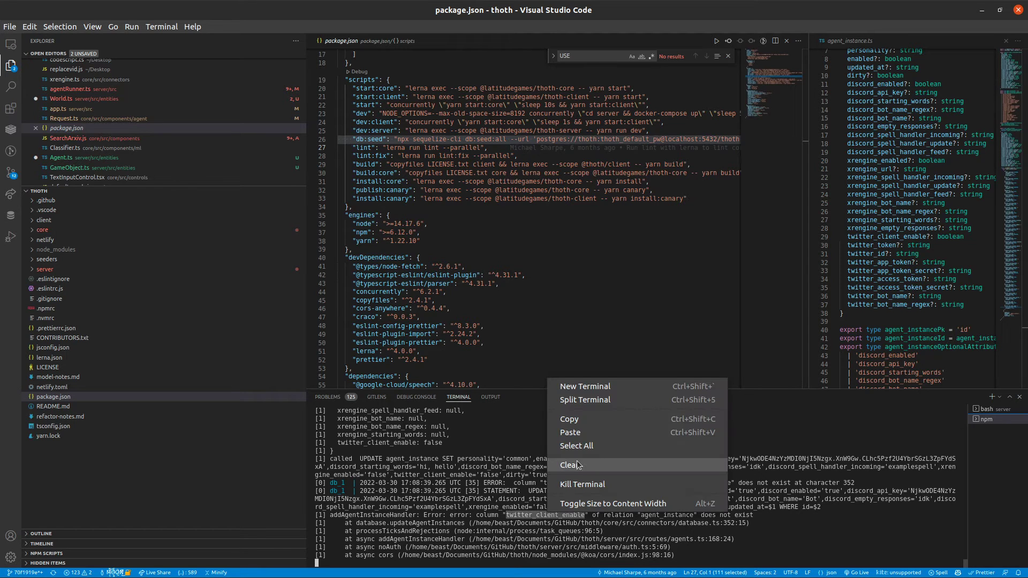
click(587, 414)
key(alt+Tab)
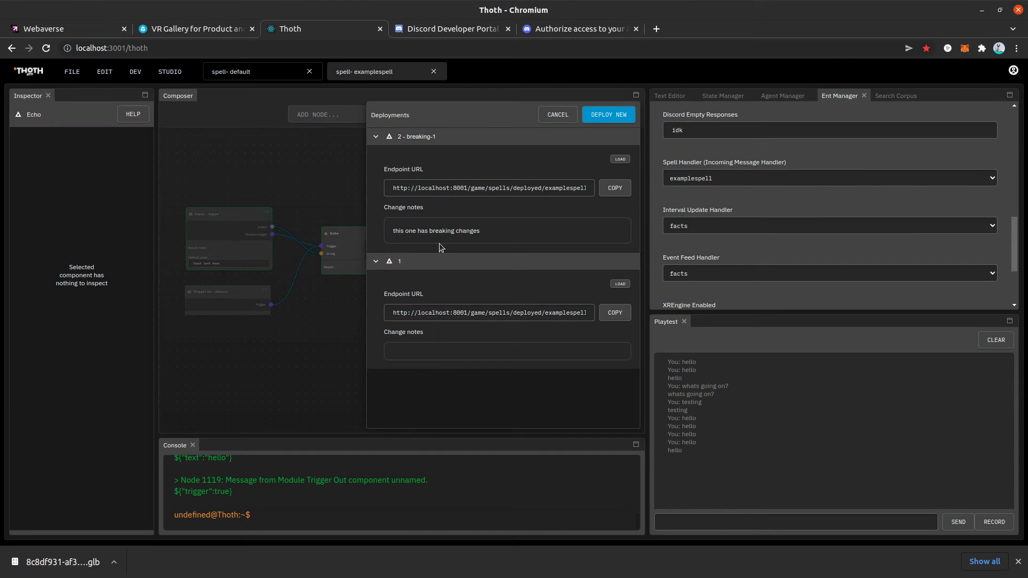
key(alt+Tab)
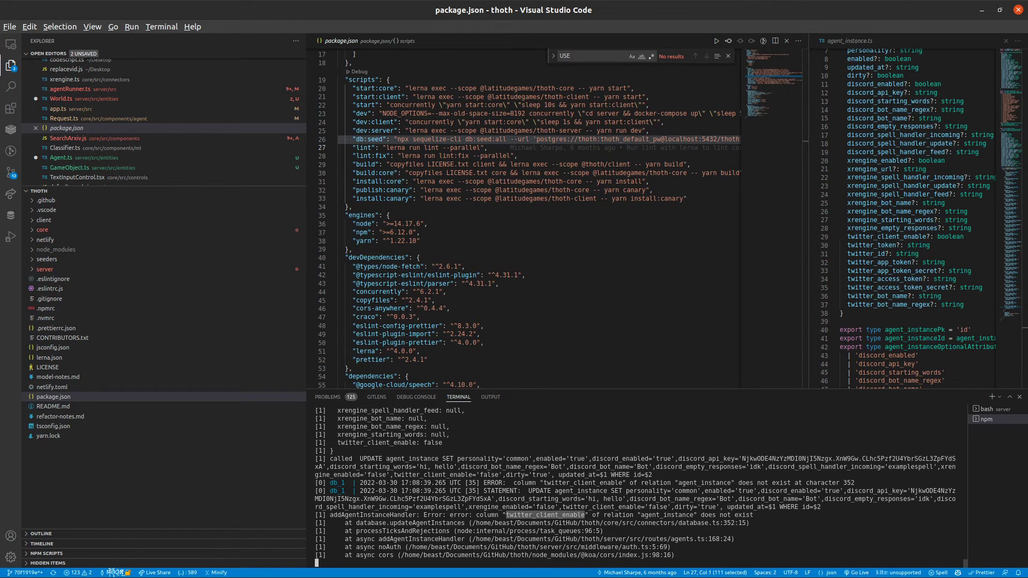
key(alt+Tab)
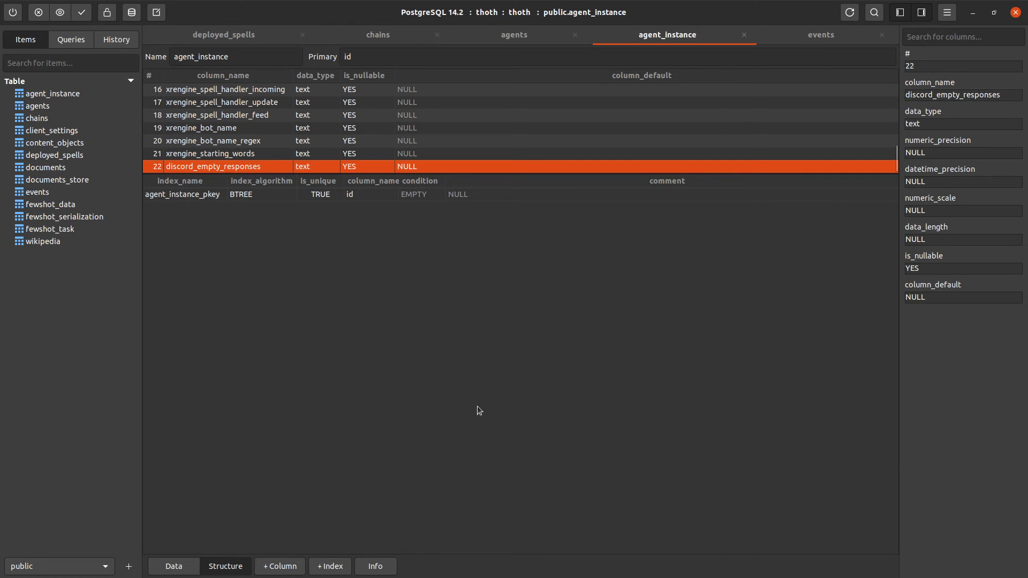
Add a nullable text column twitter_client_enable to agent_instance and commit it.
click(284, 569)
double_click(214, 167)
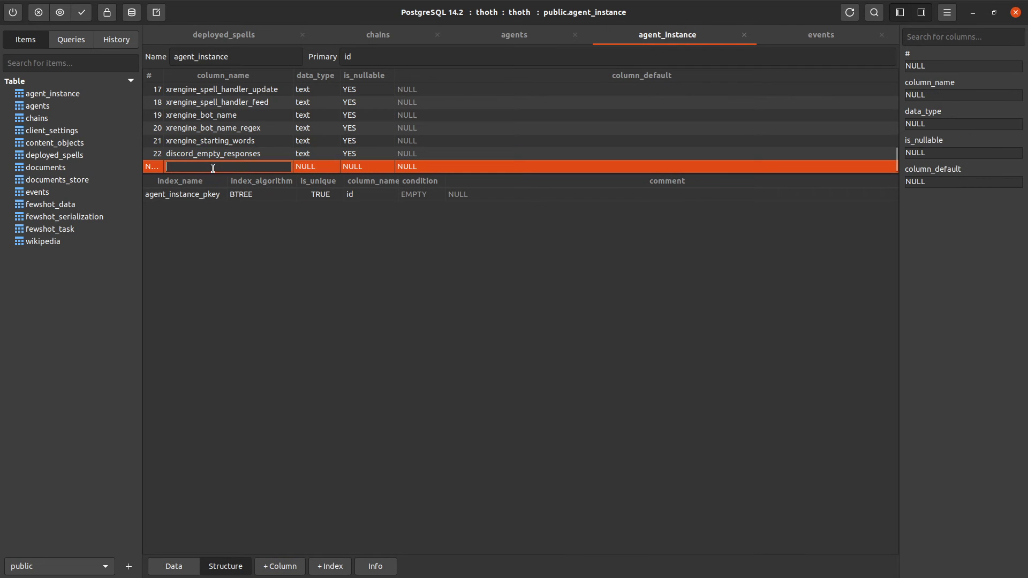
key(ctrl+v)
double_click(297, 168)
text(text)
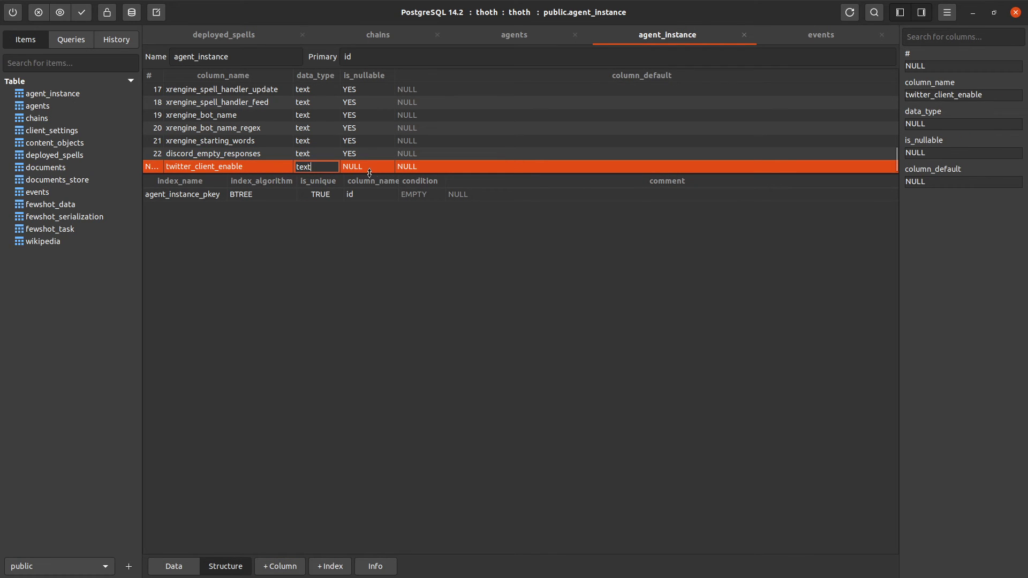
double_click(371, 169)
text(YES)
click(463, 285)
double_click(151, 169)
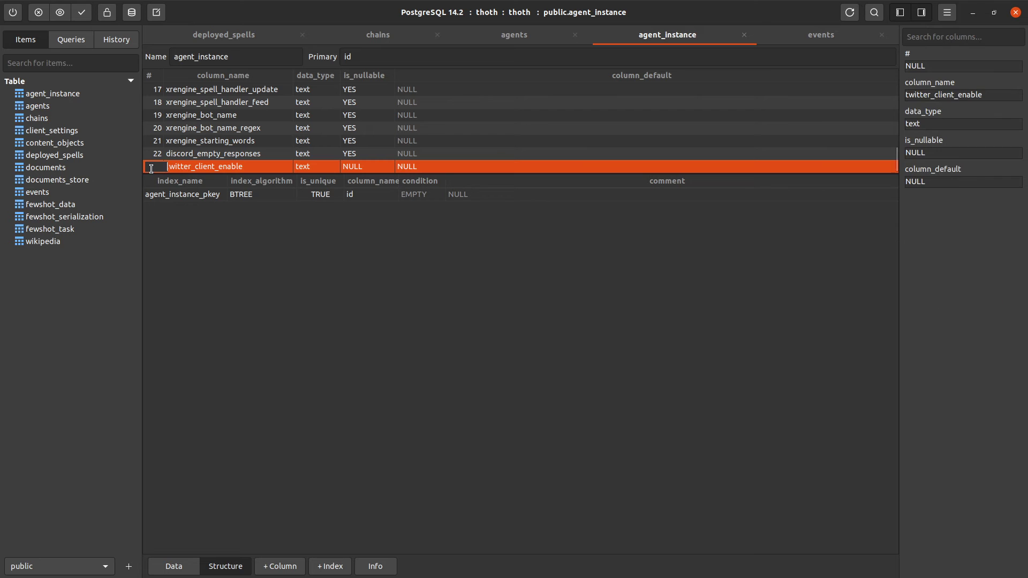
click(87, 14)
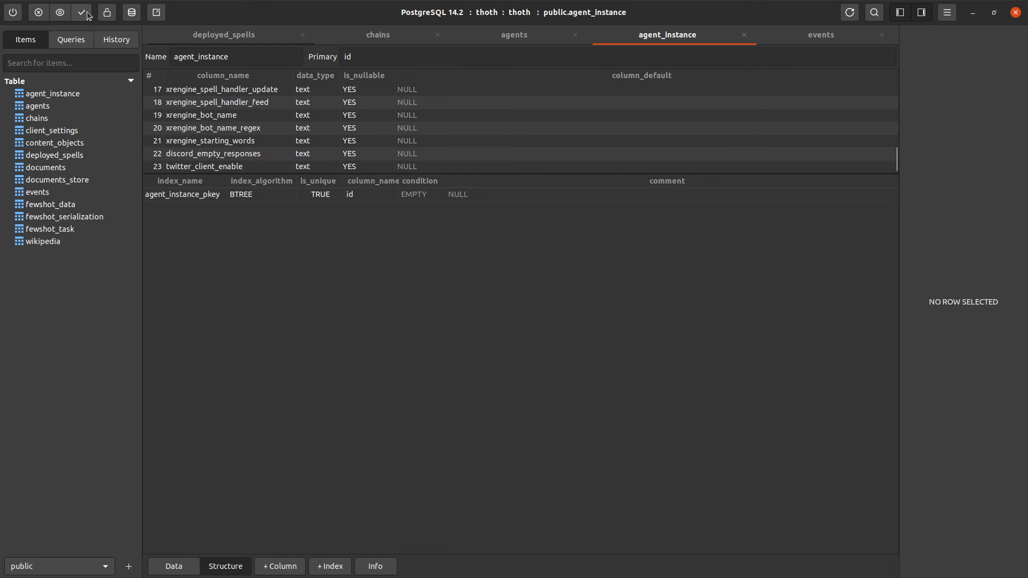
key(alt+Tab)
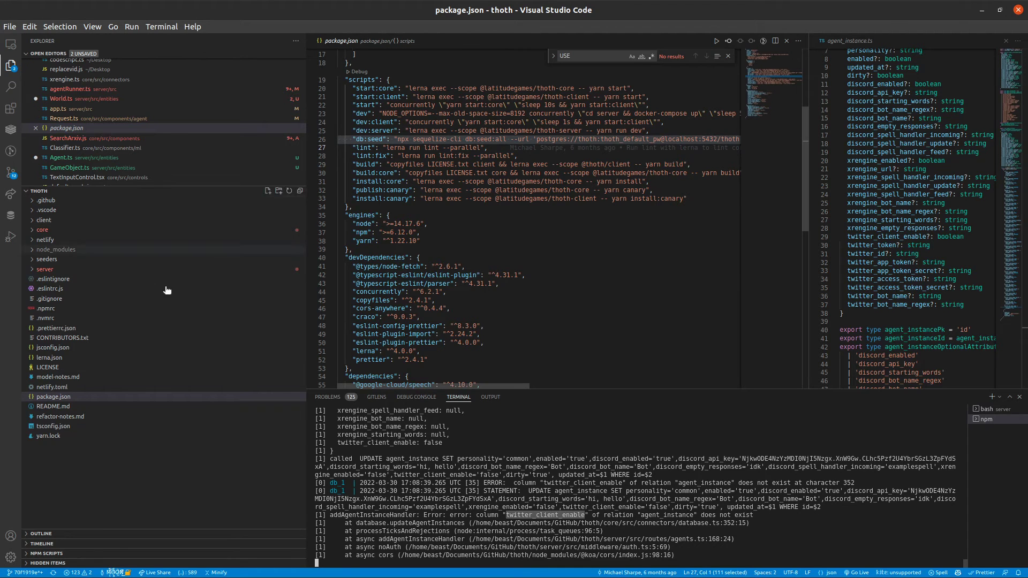
key(alt+Tab)
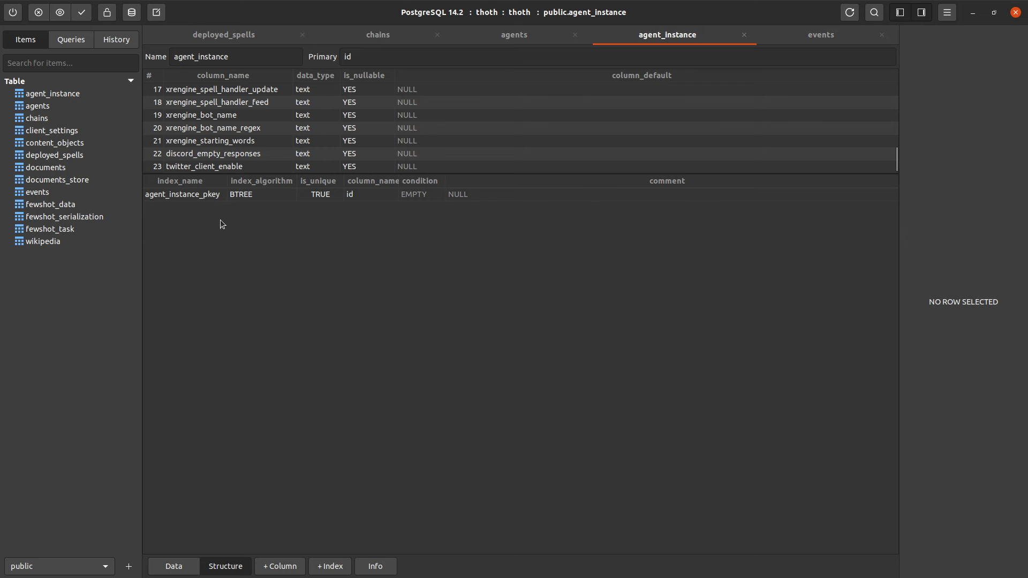
key(alt+Tab)
key(alt+Tab)
key(alt+Tab)
Confirm the server log reaches the agent_instance UPDATE, then close the Deployments list.
scroll(704, 261, down, 3)
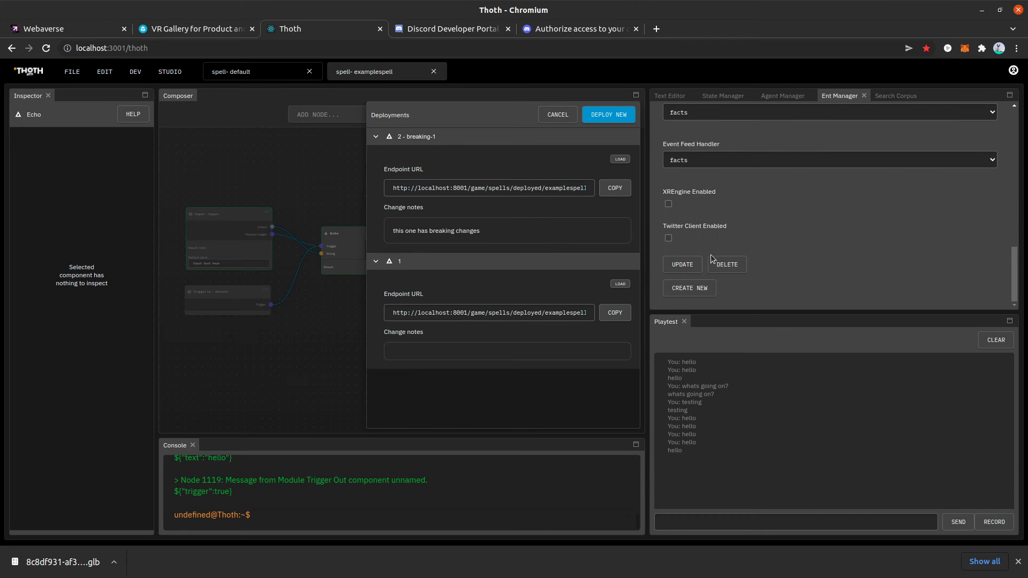
scroll(765, 249, up, 8)
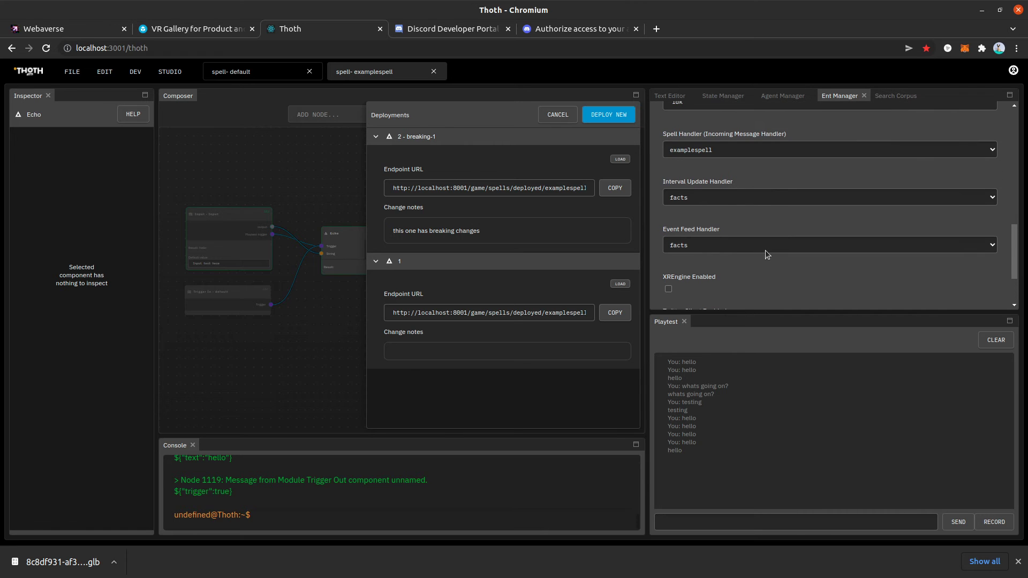
scroll(763, 271, down, 5)
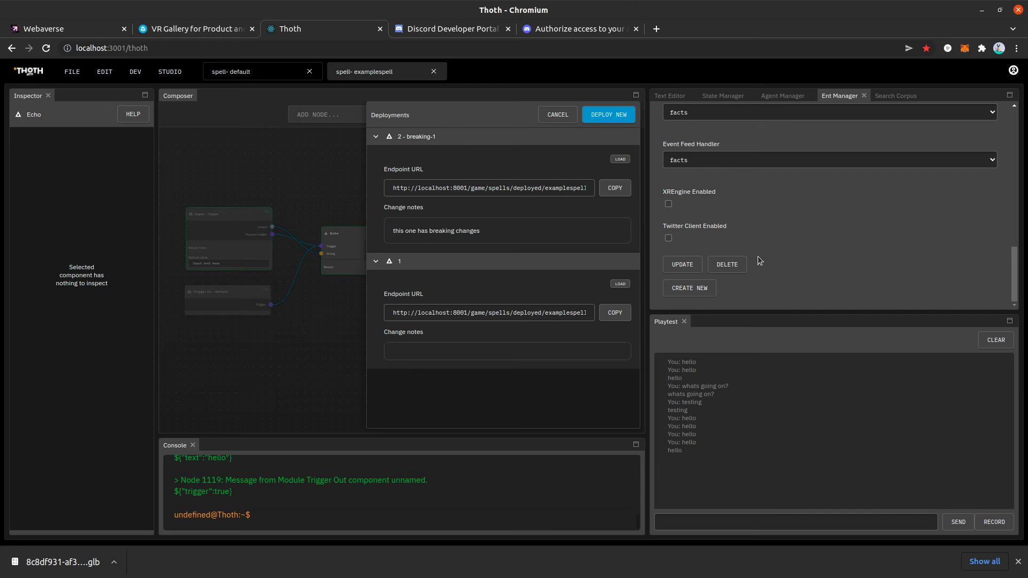
key(alt+Tab)
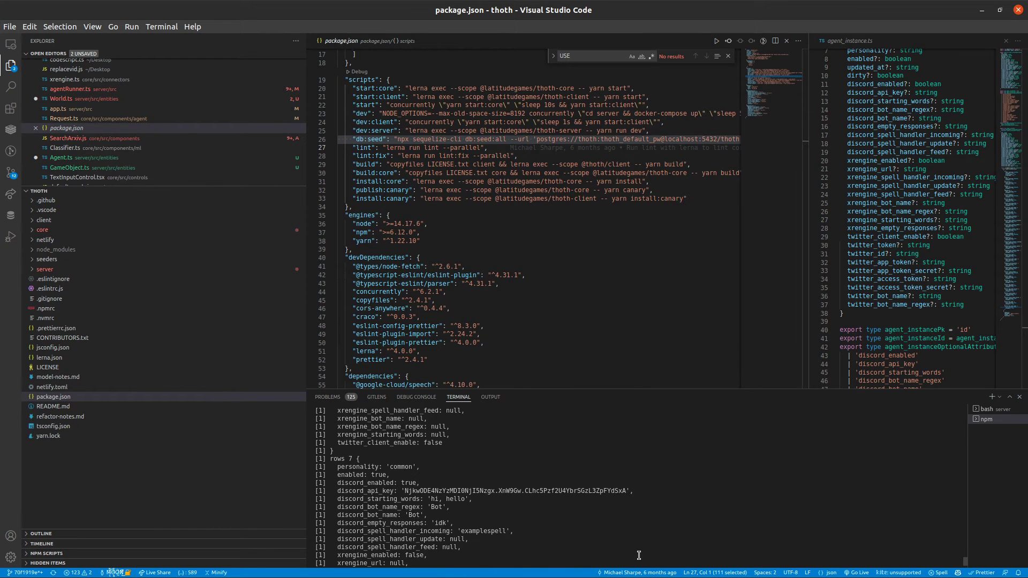
scroll(640, 556, up, 3)
scroll(638, 555, down, 3)
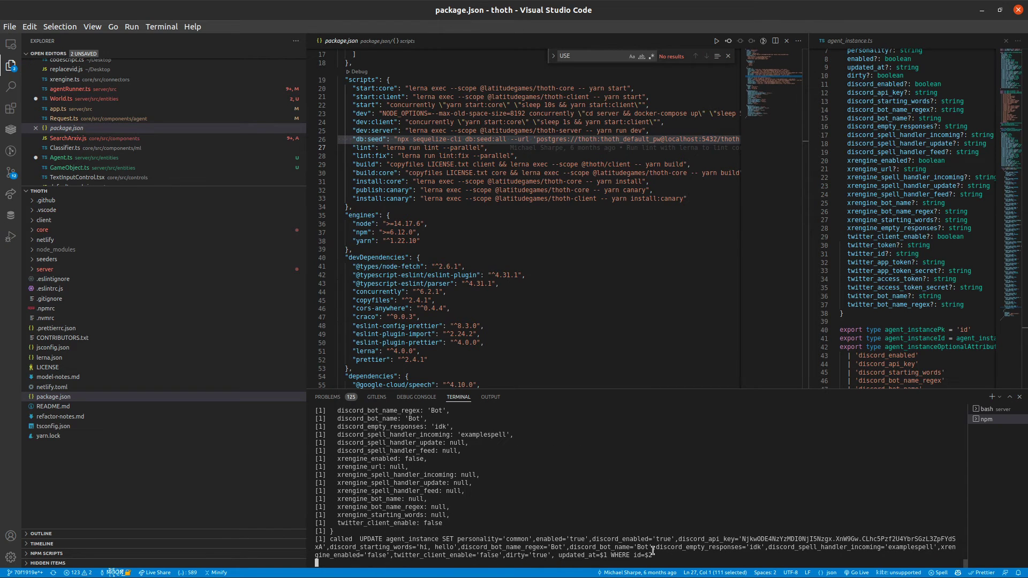
key(alt+Tab)
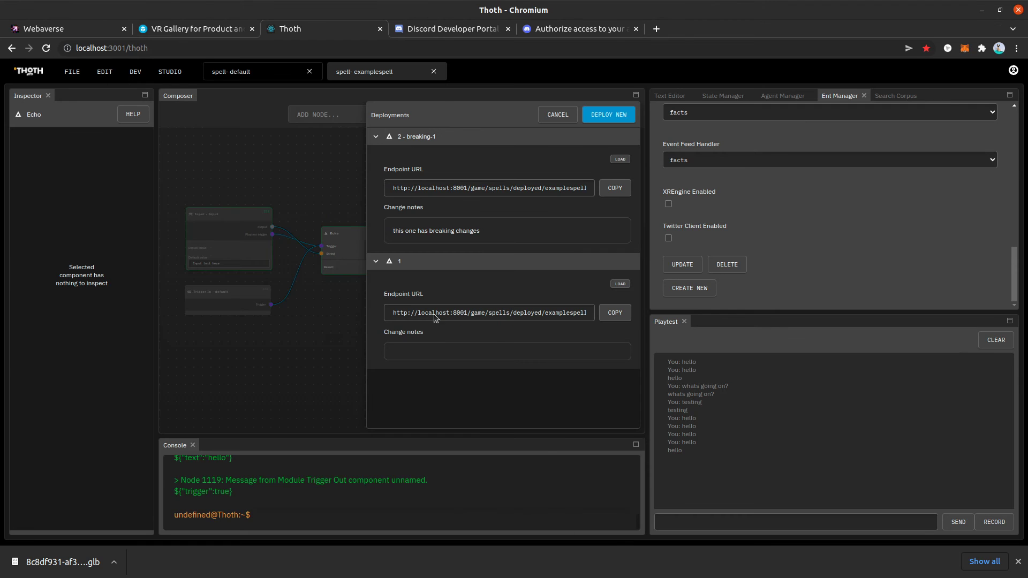
click(557, 114)
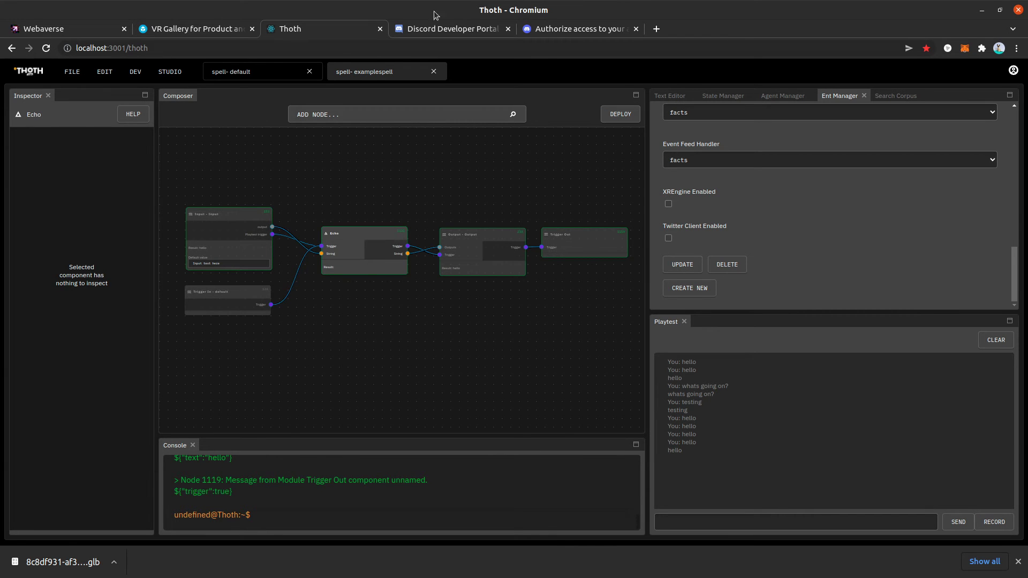
Select the Testbot2 Application ID on the Developer Portal's General Information page.
click(451, 27)
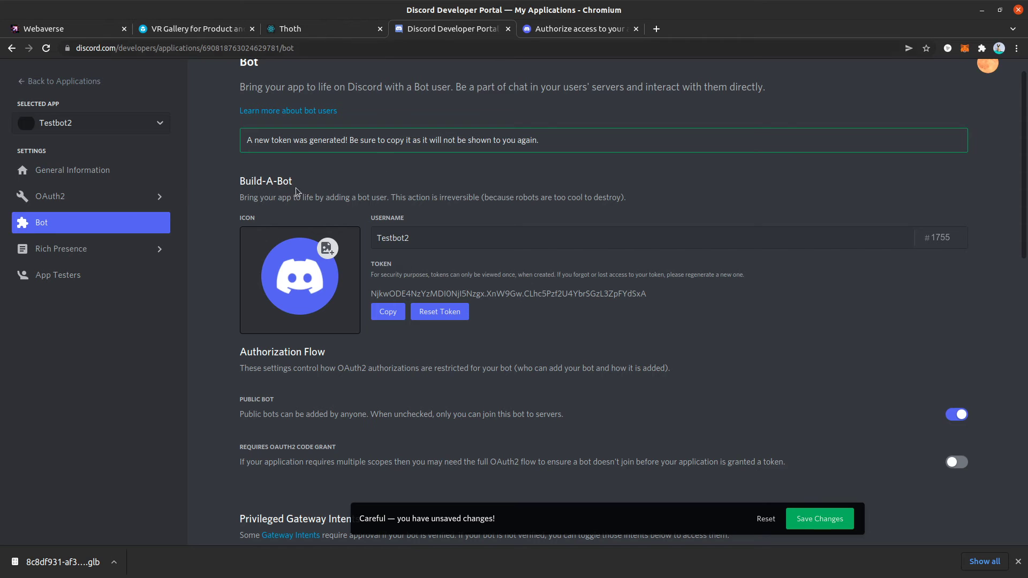
click(565, 30)
click(478, 34)
click(64, 172)
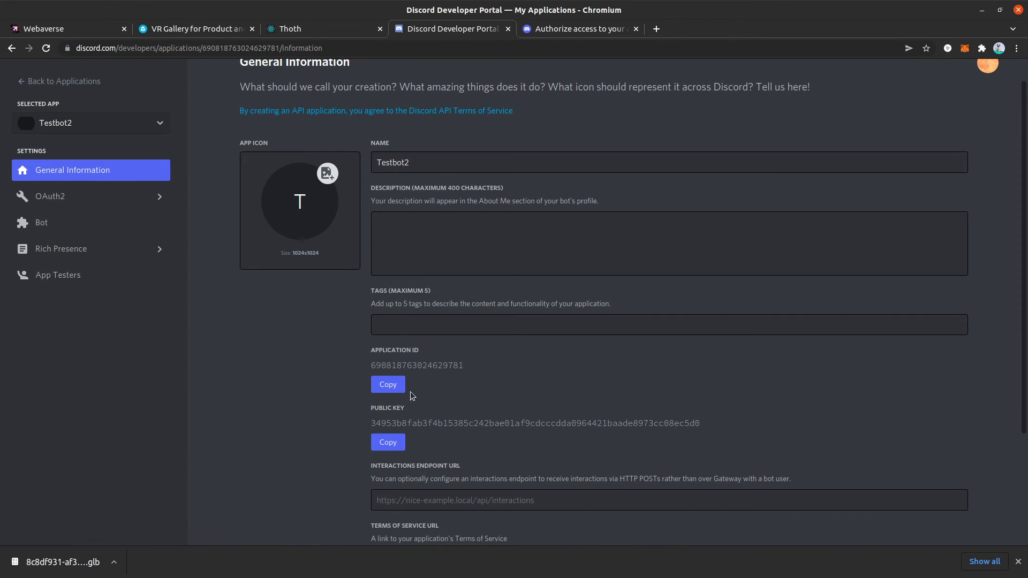
double_click(434, 365)
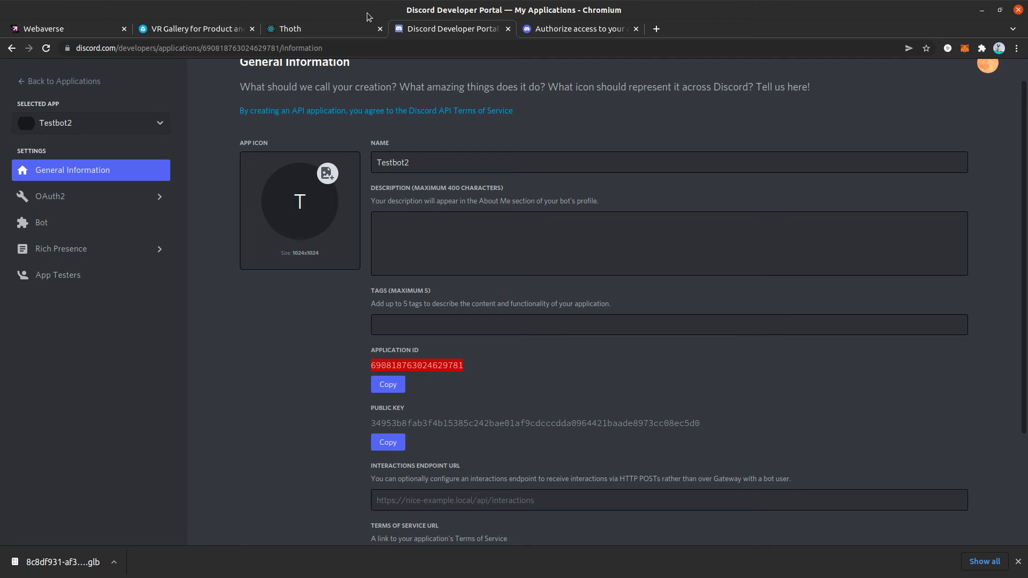
Close the Authorized tab and open a blank new browser tab.
click(584, 30)
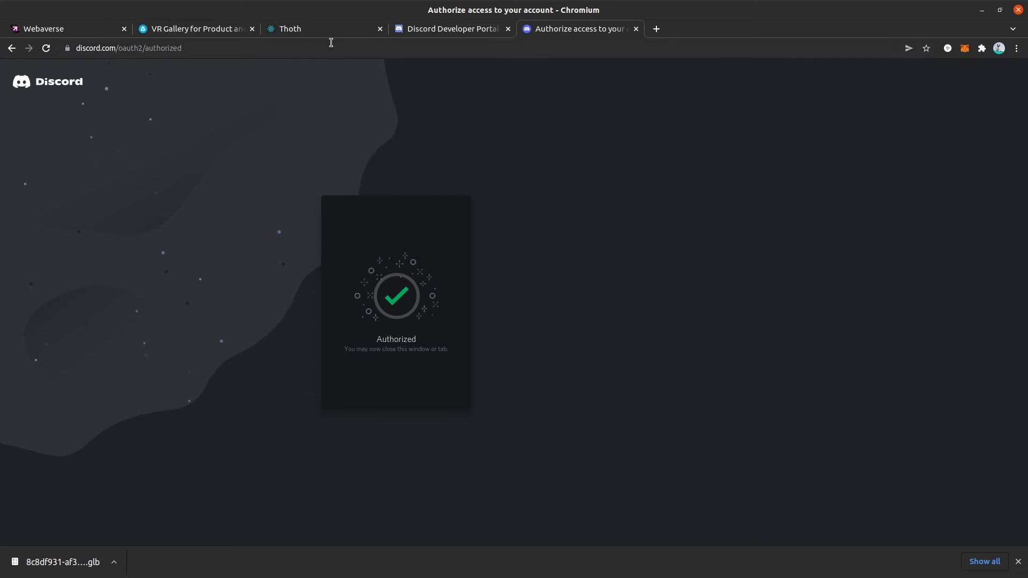
click(286, 49)
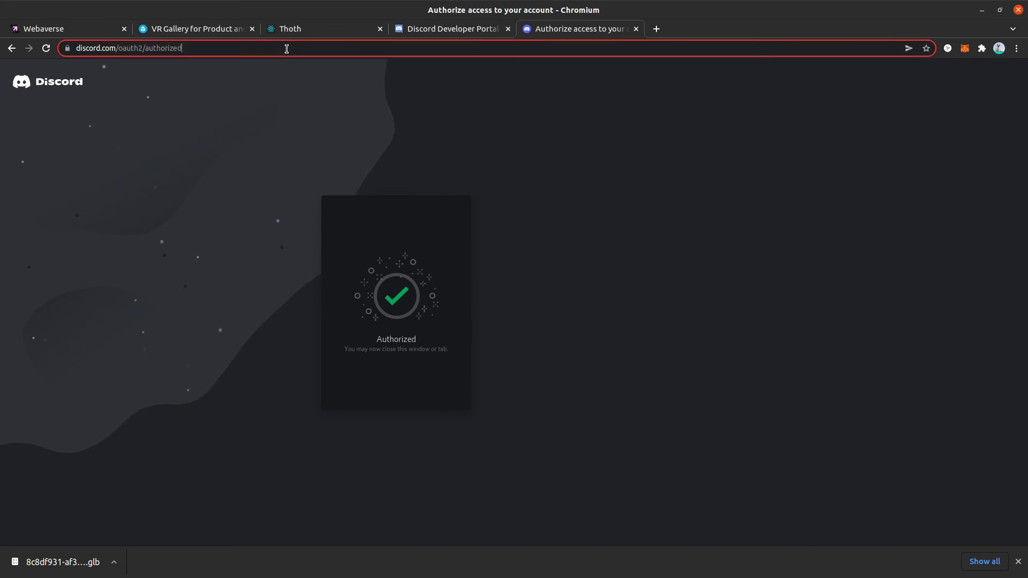
key(ctrl+w)
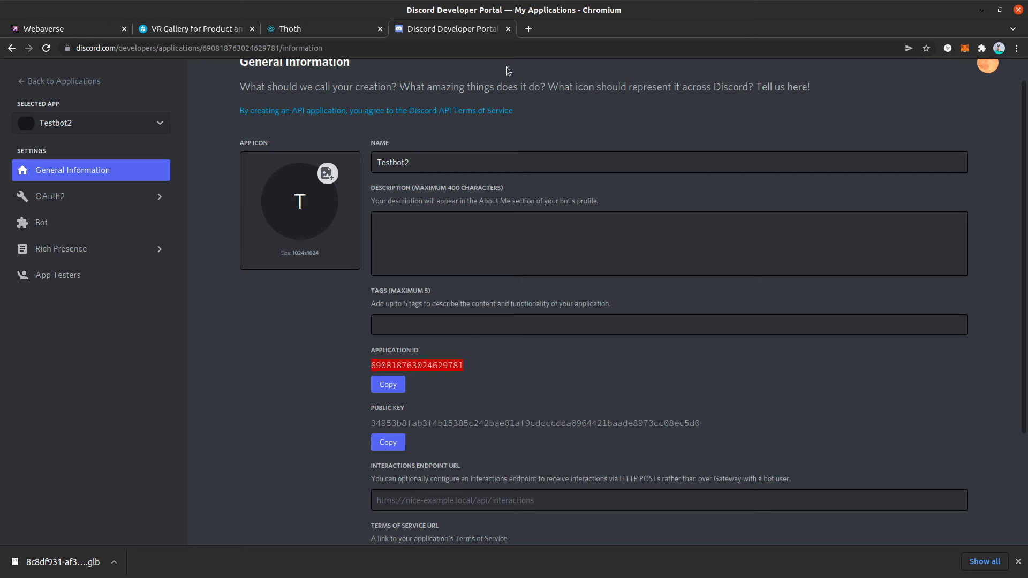
key(ctrl+t)
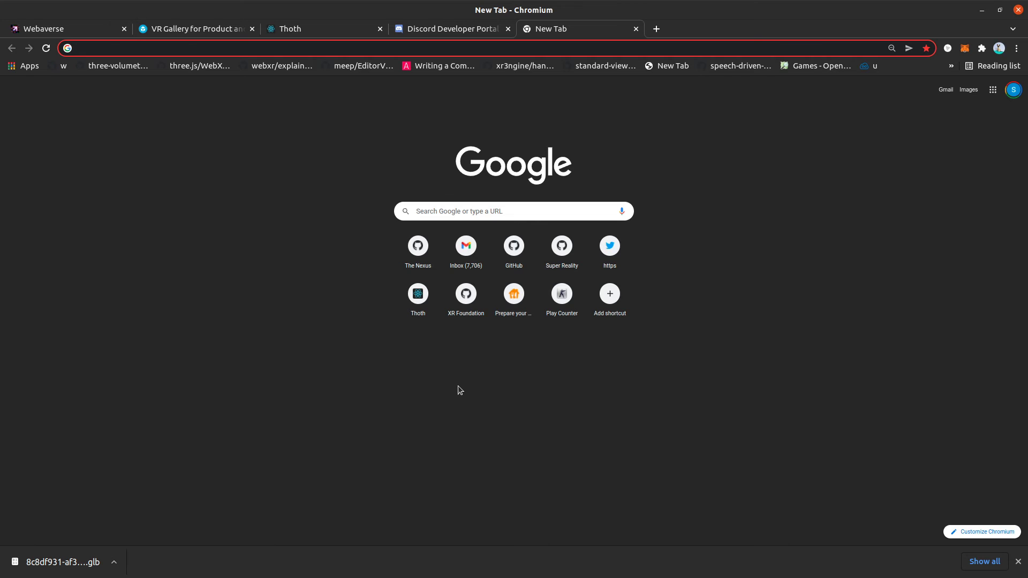
Go to the discord.js guide's 'Adding your bot to servers' page.
text(disco)
key(Down)
key(Down)
key(Down)
key(Down)
key(Down)
key(Down)
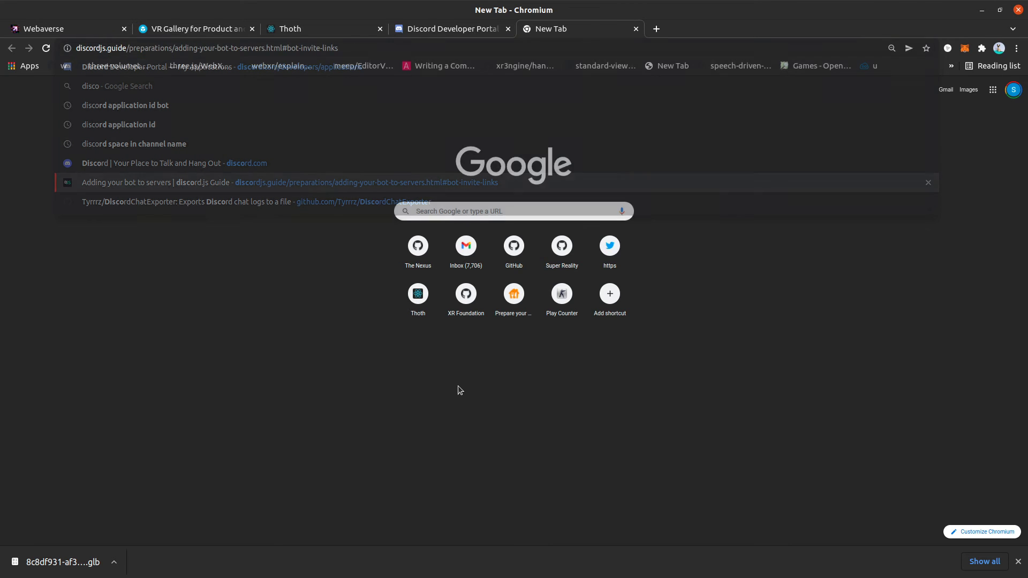
key(Return)
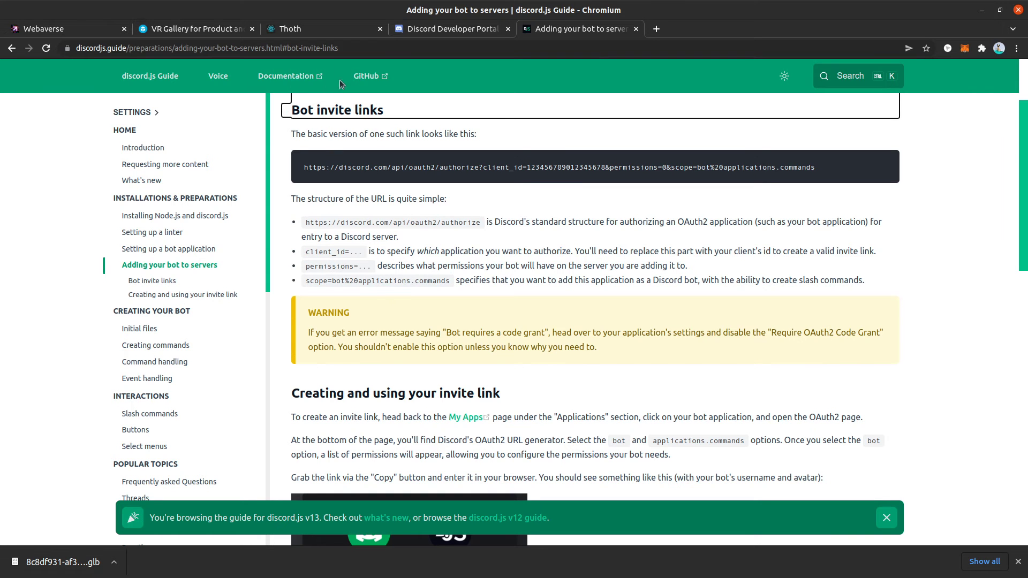
Load the example bot invite URL with client_id replaced by Testbot2's application ID.
double_click(333, 168)
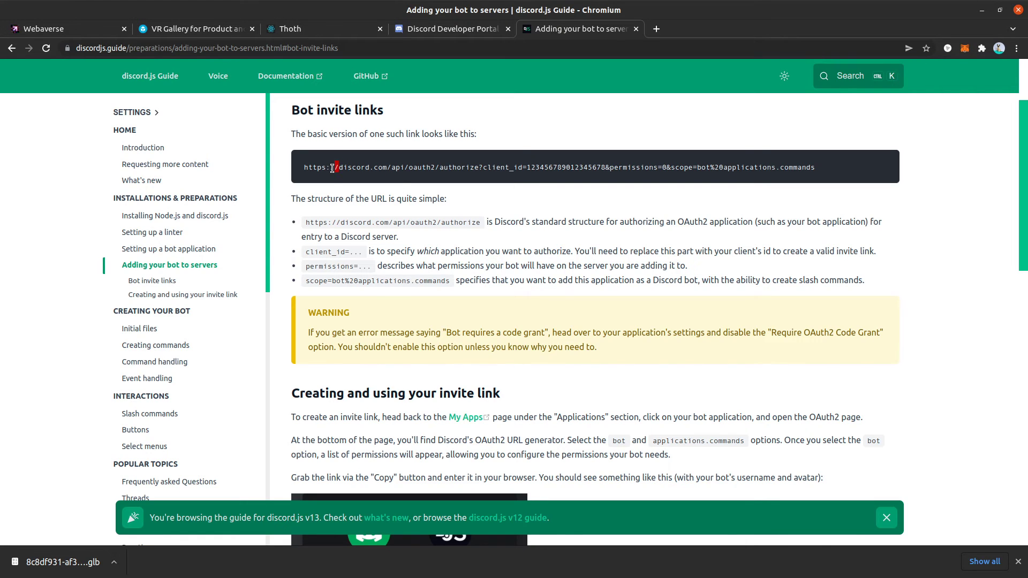
triple_click(345, 163)
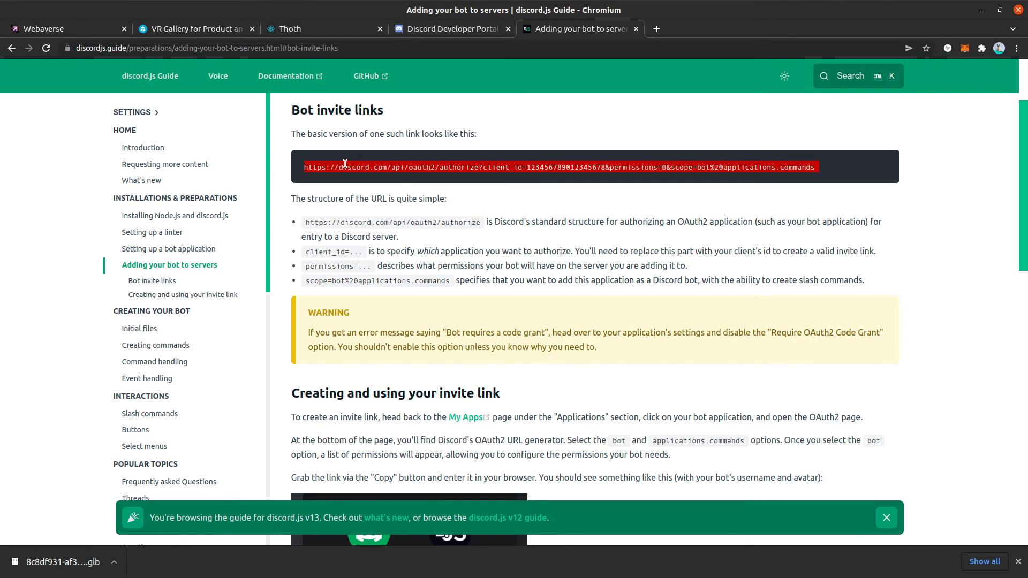
key(ctrl+c)
click(228, 48)
key(ctrl+v)
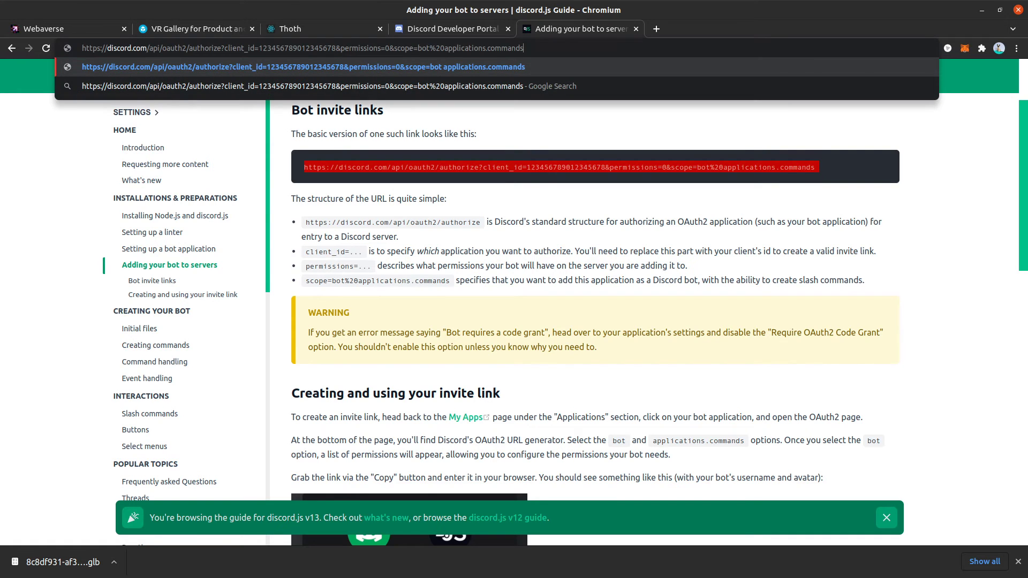
key(alt+Tab)
double_click(291, 47)
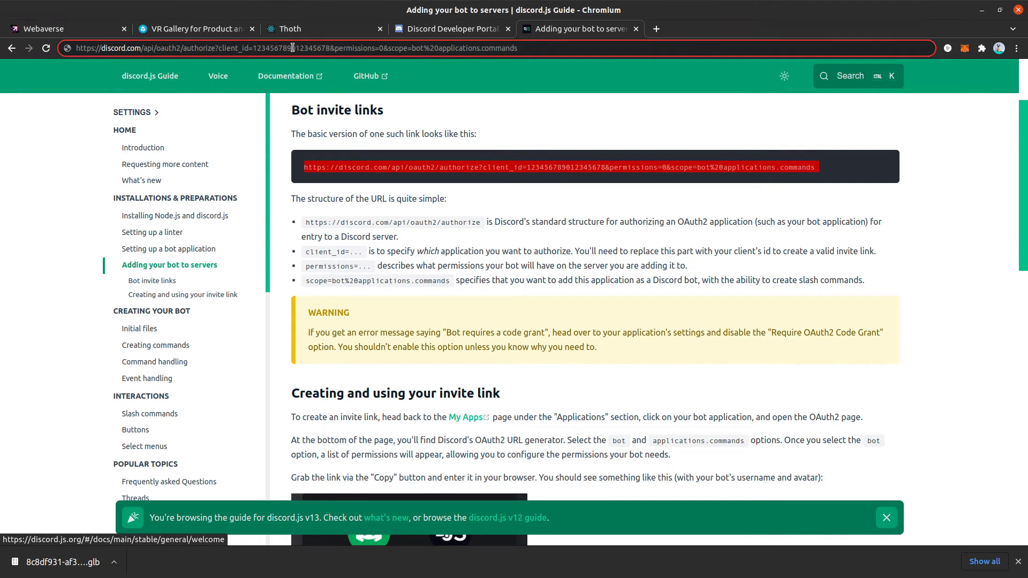
key(ctrl+v)
click(445, 29)
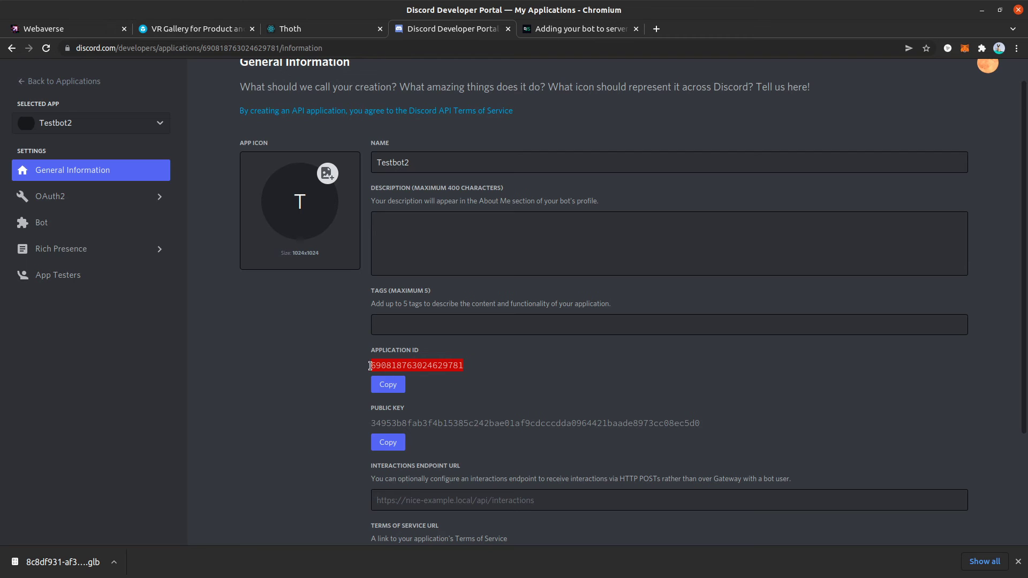
click(538, 35)
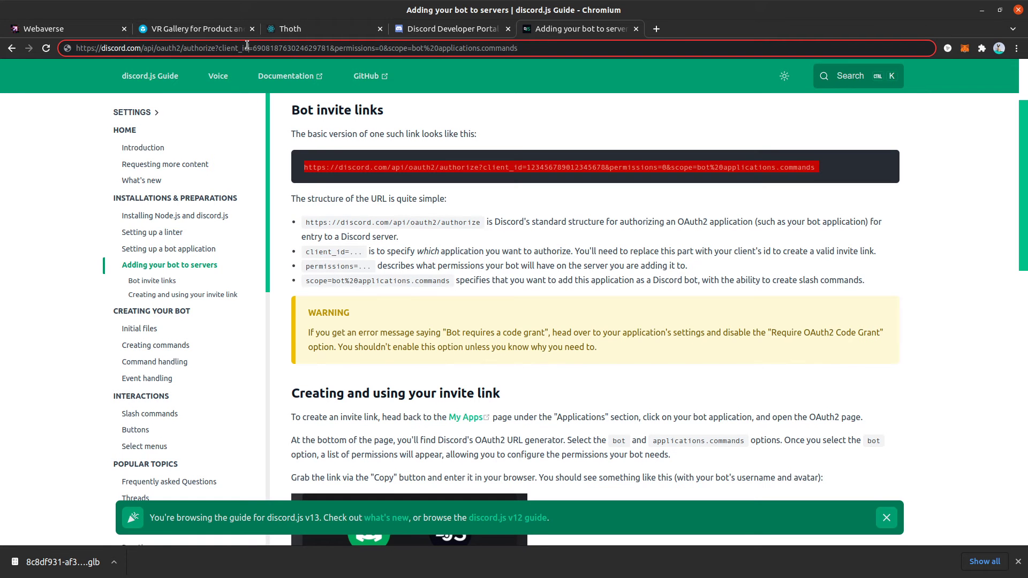
key(Return)
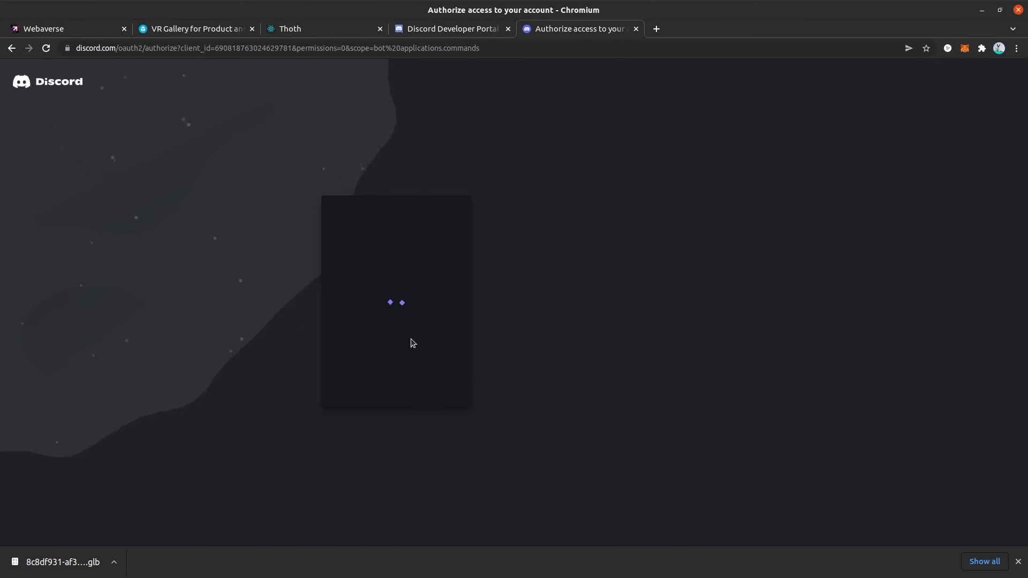
Choose Discord Bot Test Server, authorize Testbot2, and pass the hCaptcha check.
click(408, 351)
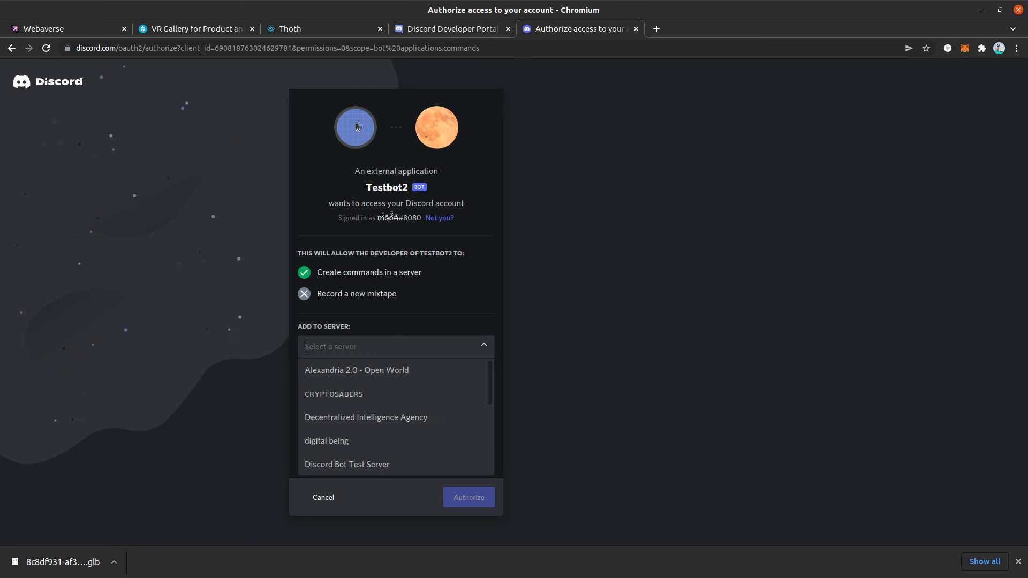
scroll(412, 400, down, 1)
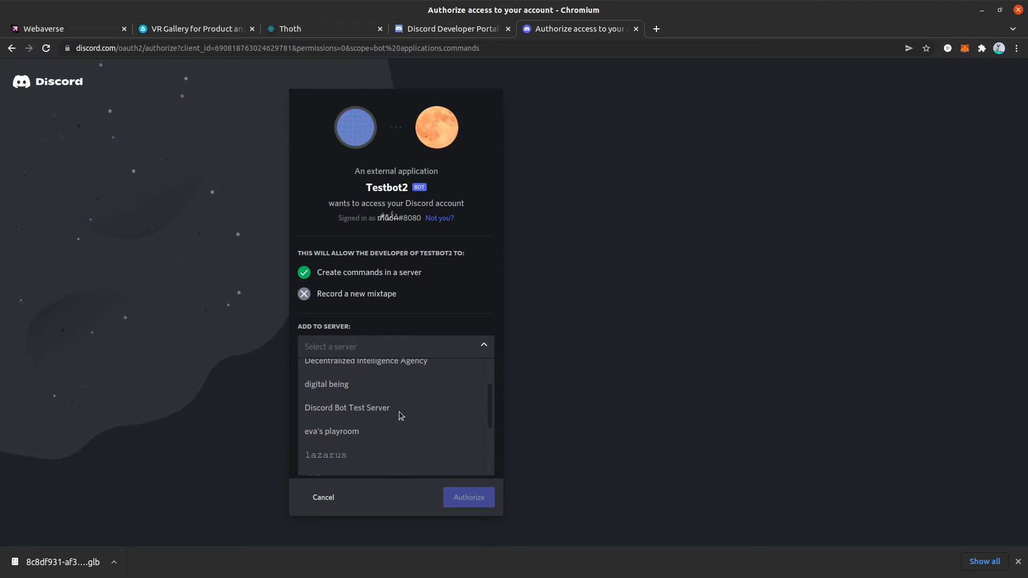
click(392, 413)
click(469, 498)
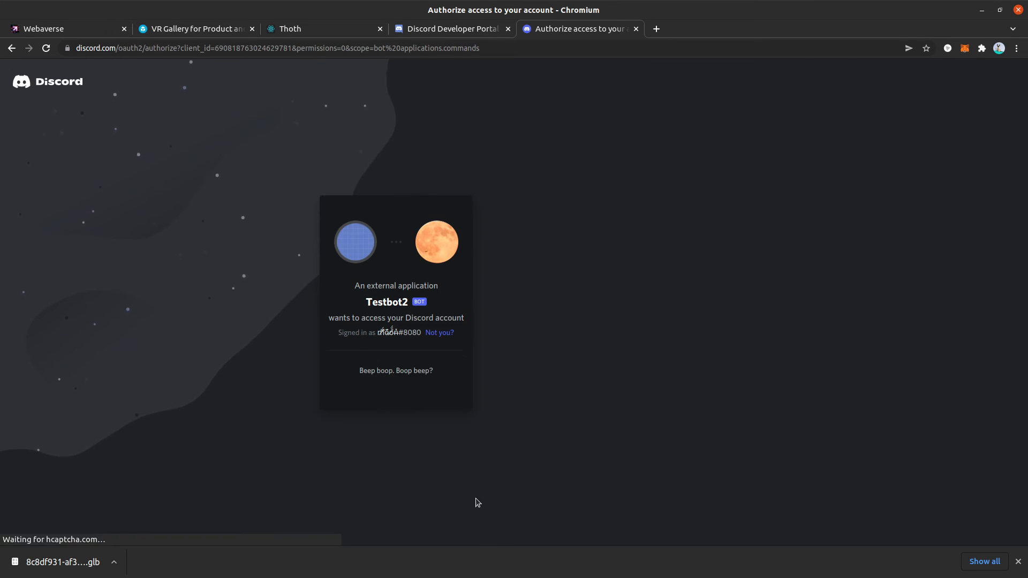
click(331, 388)
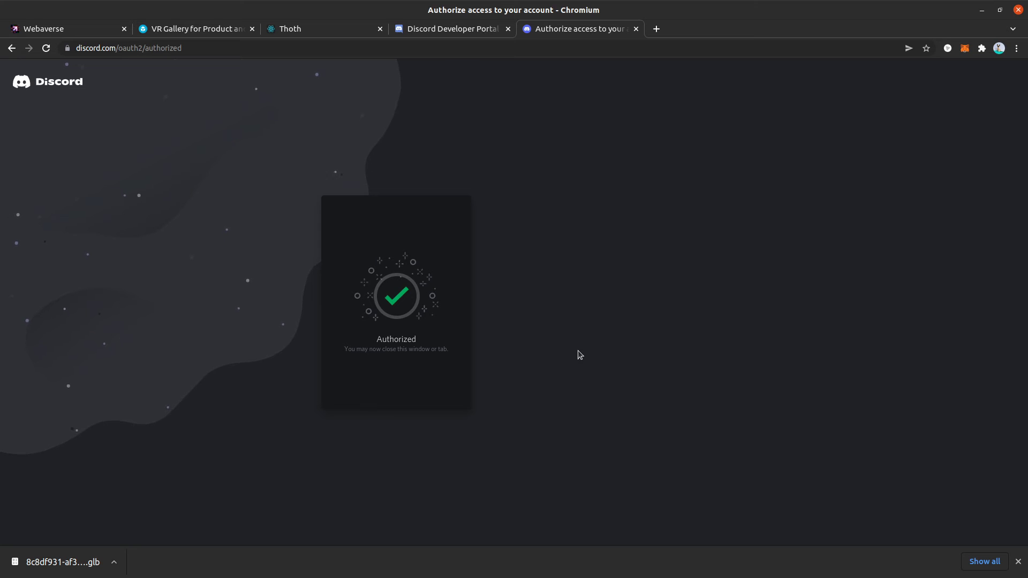
key(alt+Tab)
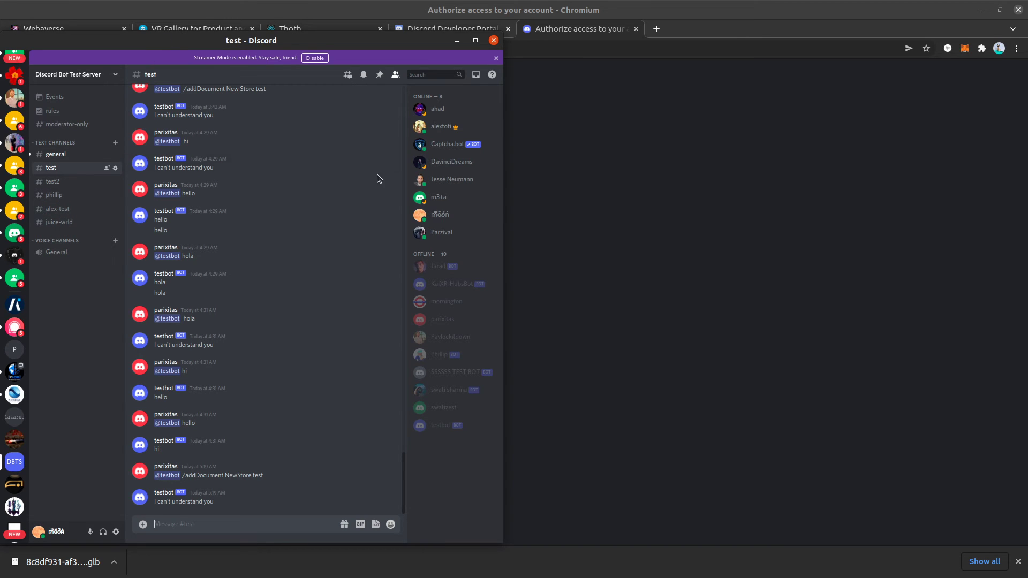
Check #general for the new bot and view the KaiXR-HubsBot profile card.
click(73, 155)
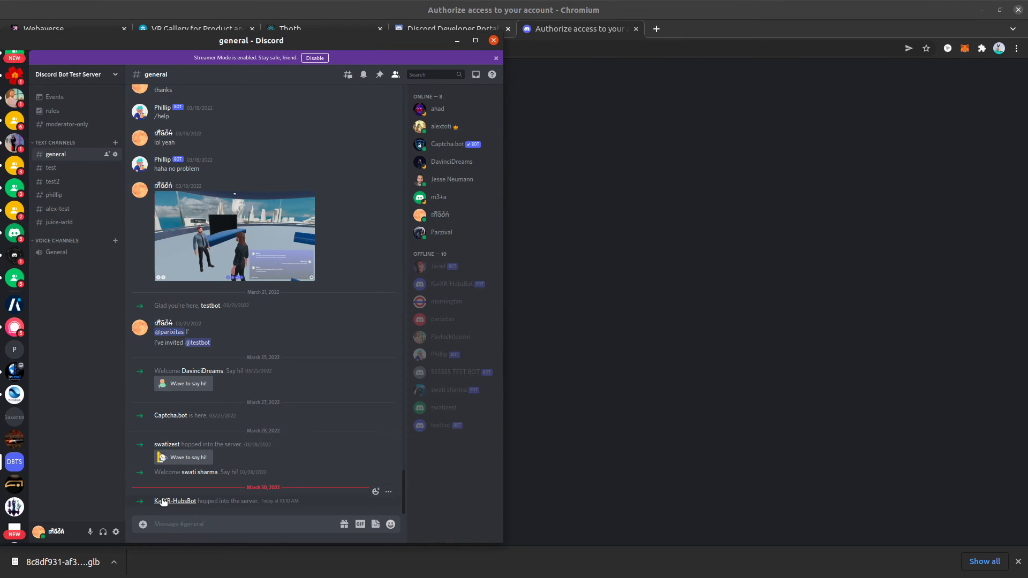
click(164, 501)
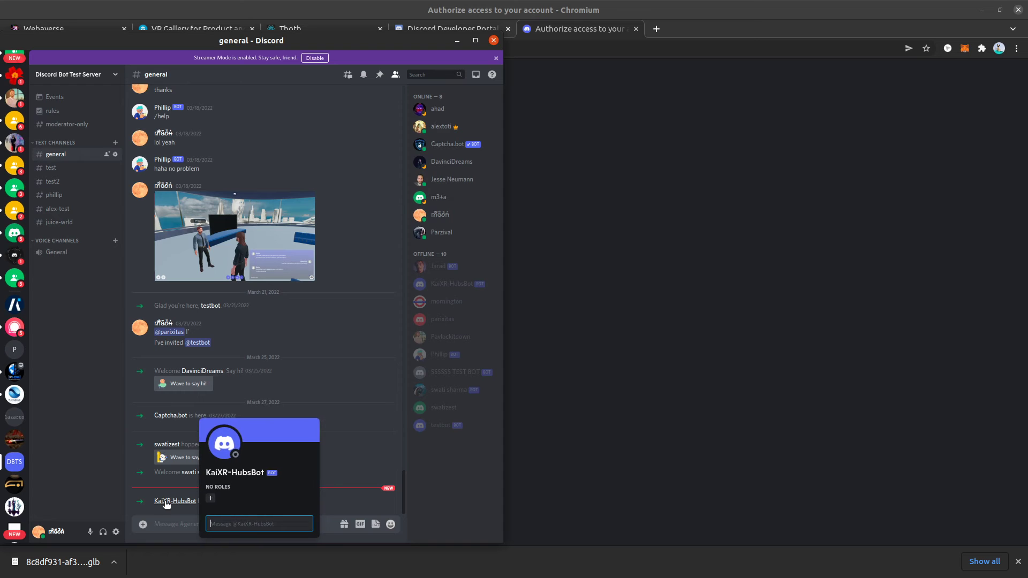
click(177, 535)
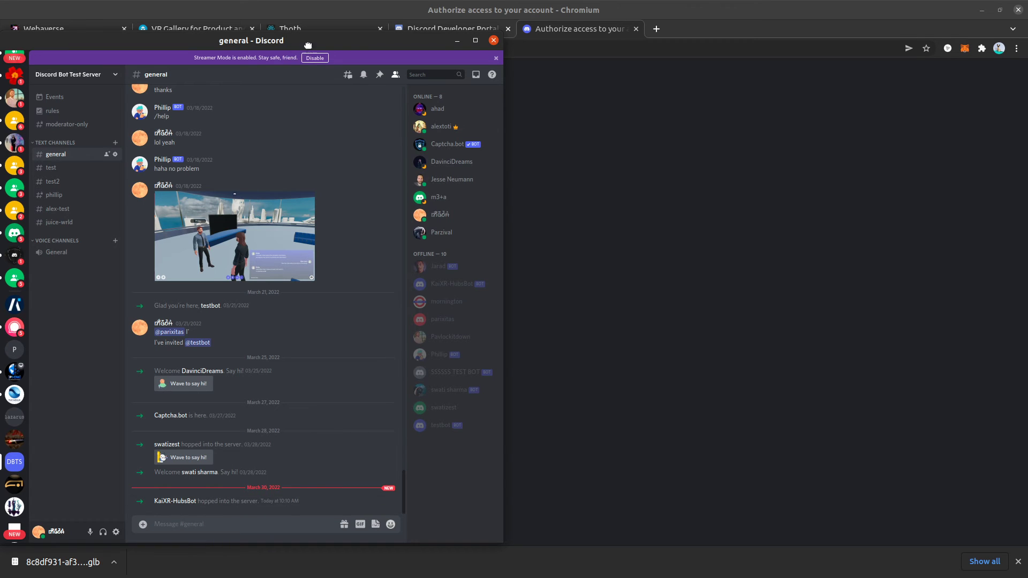
drag(305, 42, 225, 76)
click(452, 28)
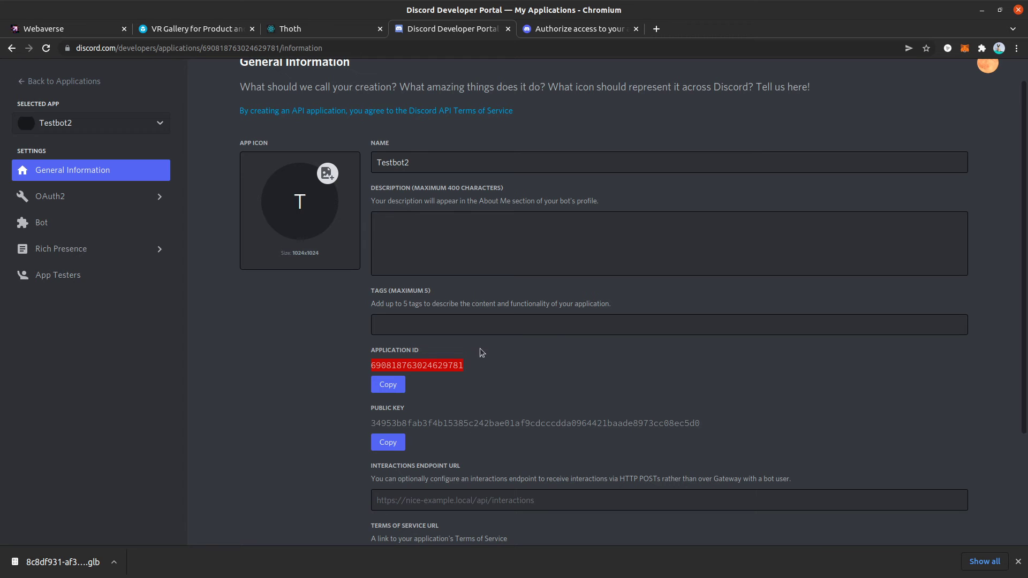
Change the bot's username to Testbot2 in its Bot settings and save the change.
click(72, 220)
triple_click(489, 209)
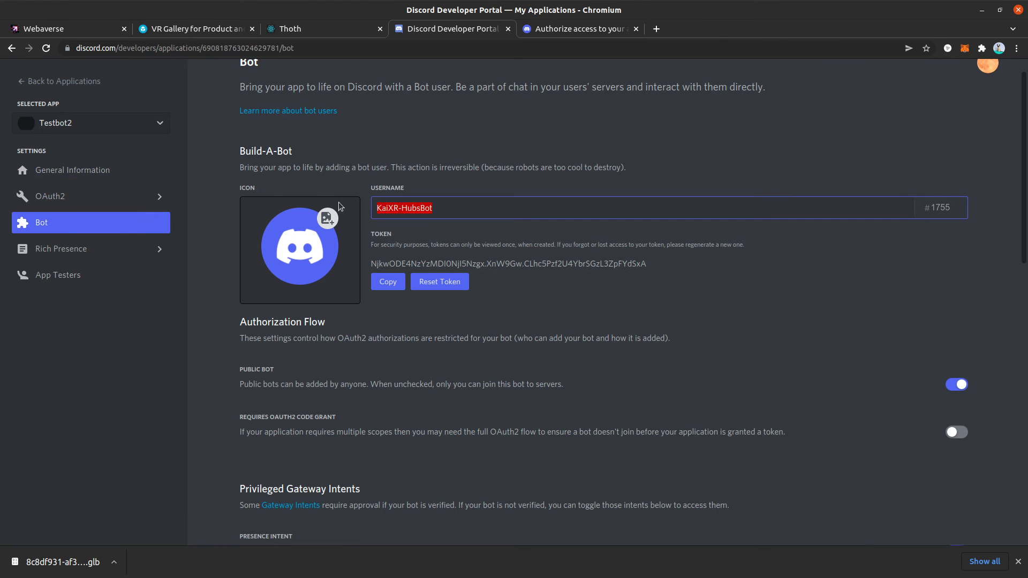
text(Testnpt)
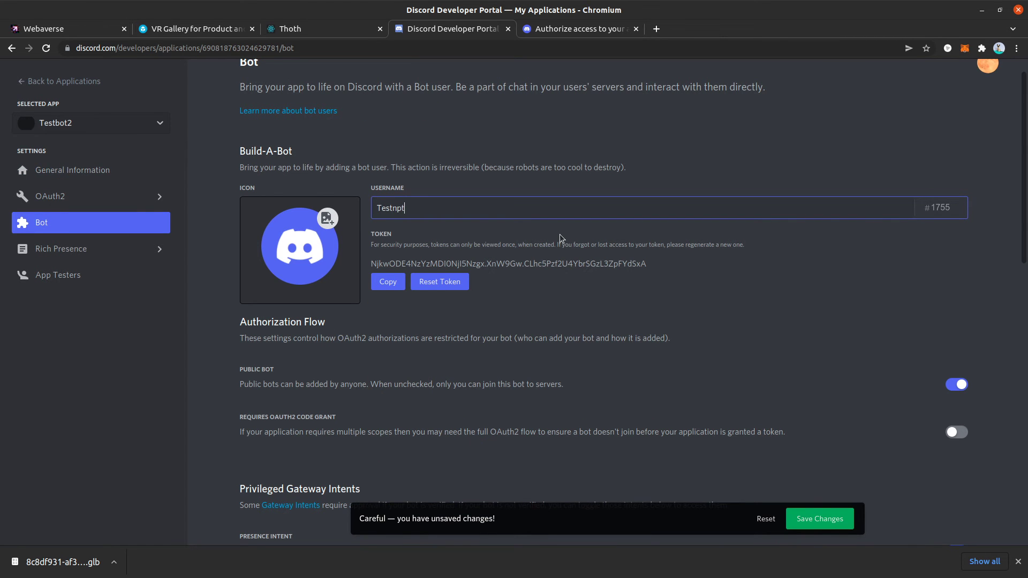
key(BackSpace)
key(BackSpace)
text(bot2)
click(835, 522)
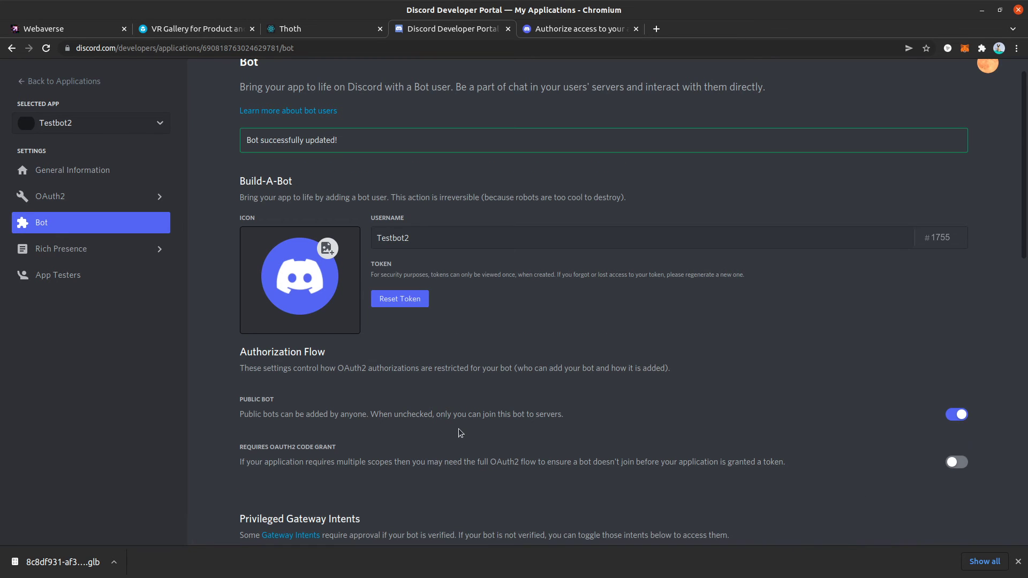
scroll(531, 192, down, 7)
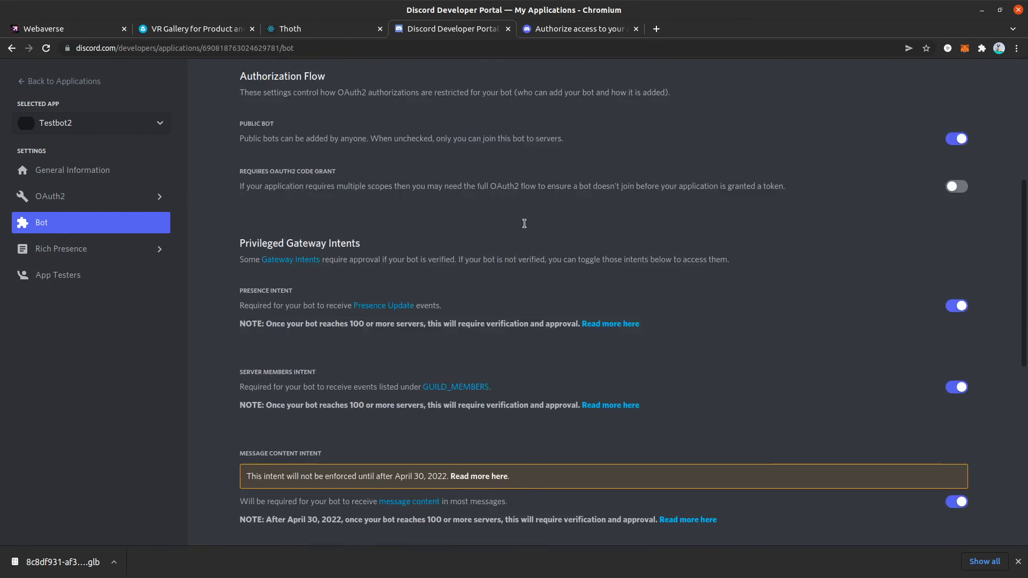
key(alt+Tab)
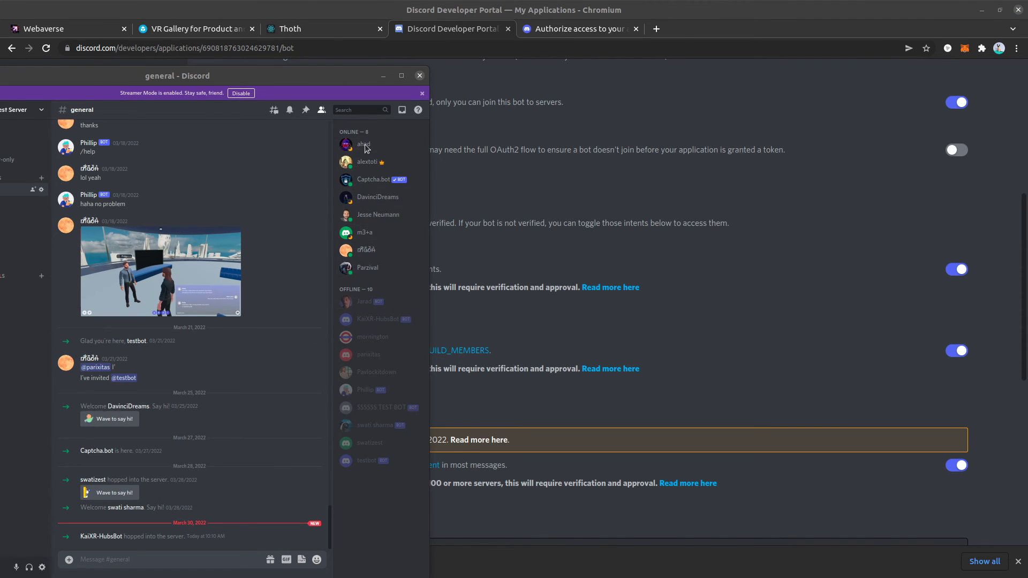
key(alt+Tab)
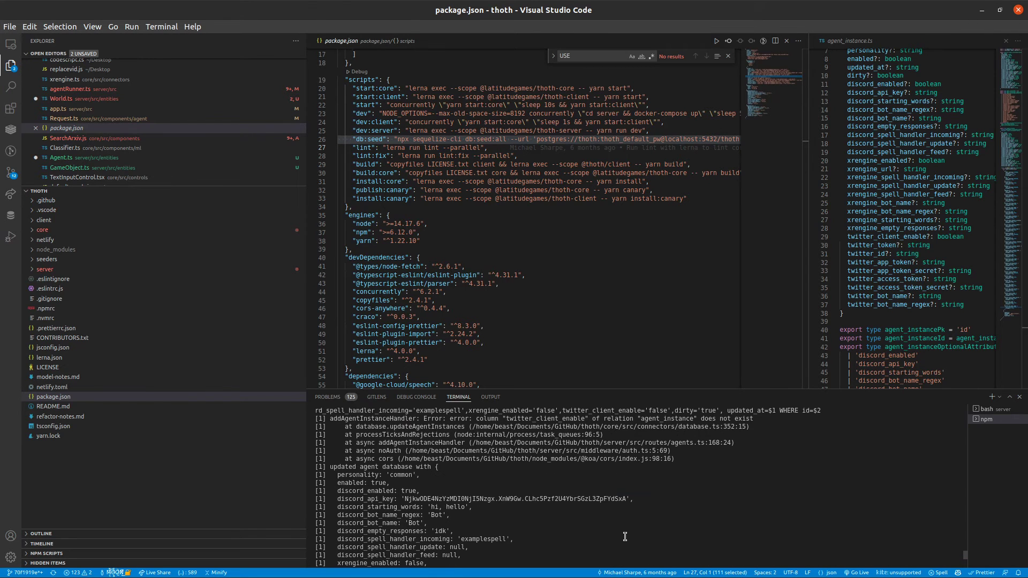
Find the terminal error naming the missing twitter_client_enable column.
scroll(624, 536, up, 1)
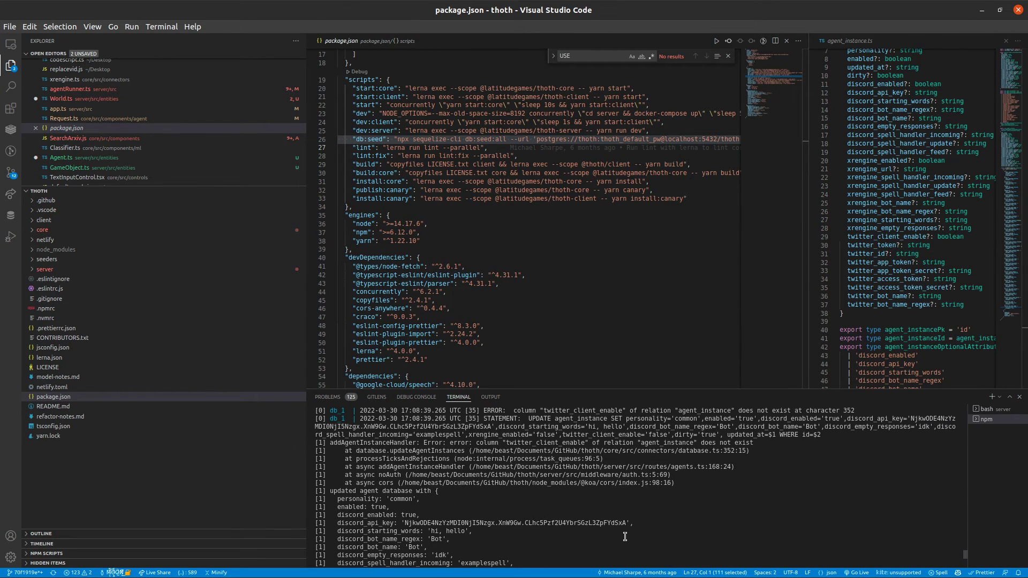
double_click(544, 442)
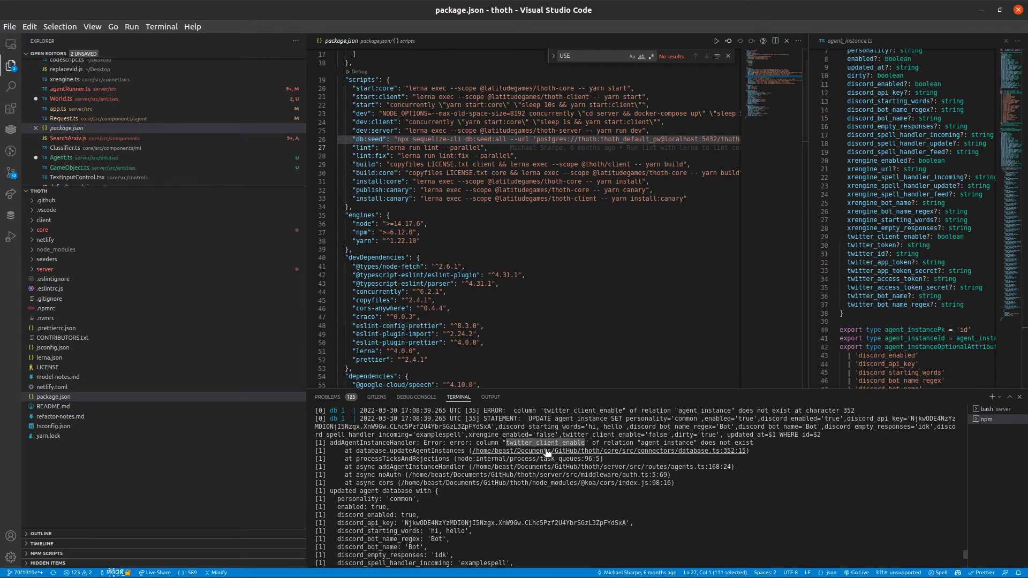
key(alt+Tab)
key(alt+Tab)
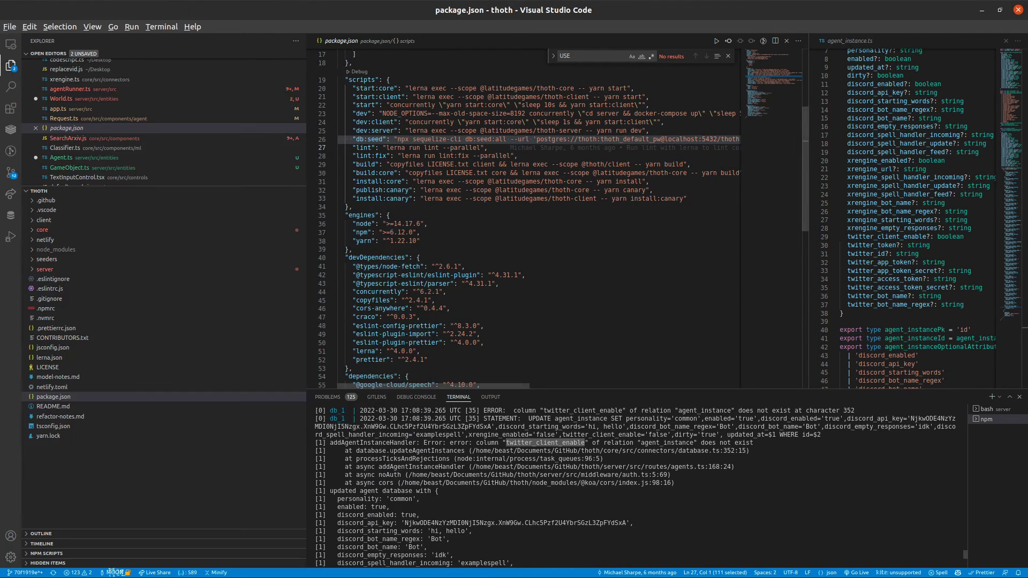
key(alt+Tab)
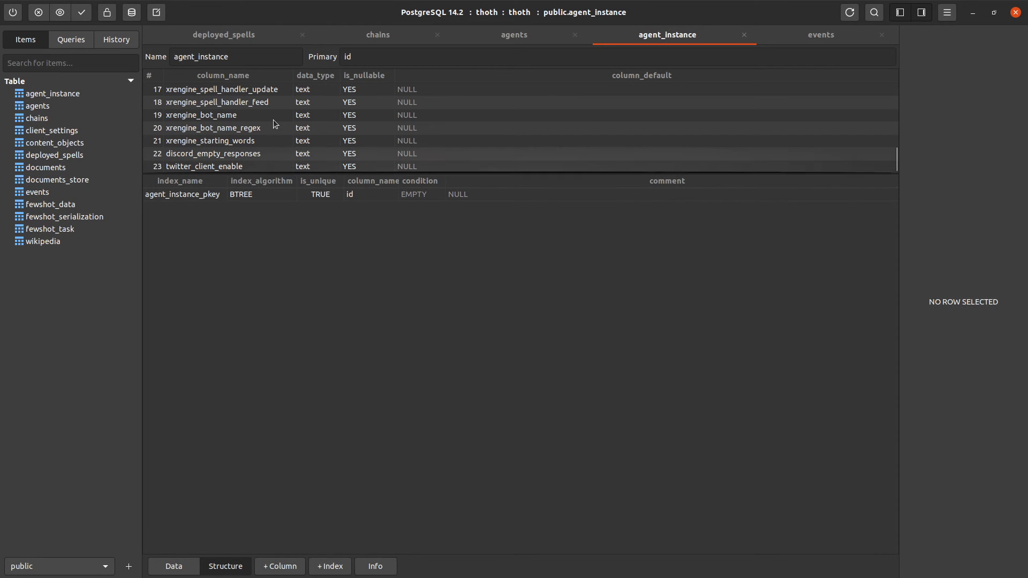
Browse the agent_instance rows, scrolling record 7 across to its twitter_client_enable value.
click(170, 565)
key(alt+Tab)
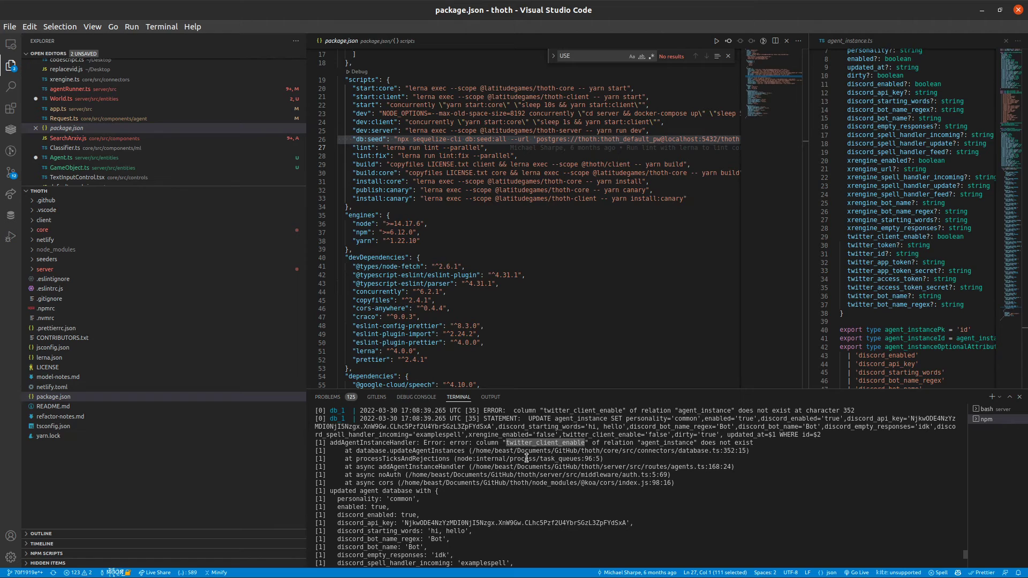
key(alt+Tab)
click(221, 92)
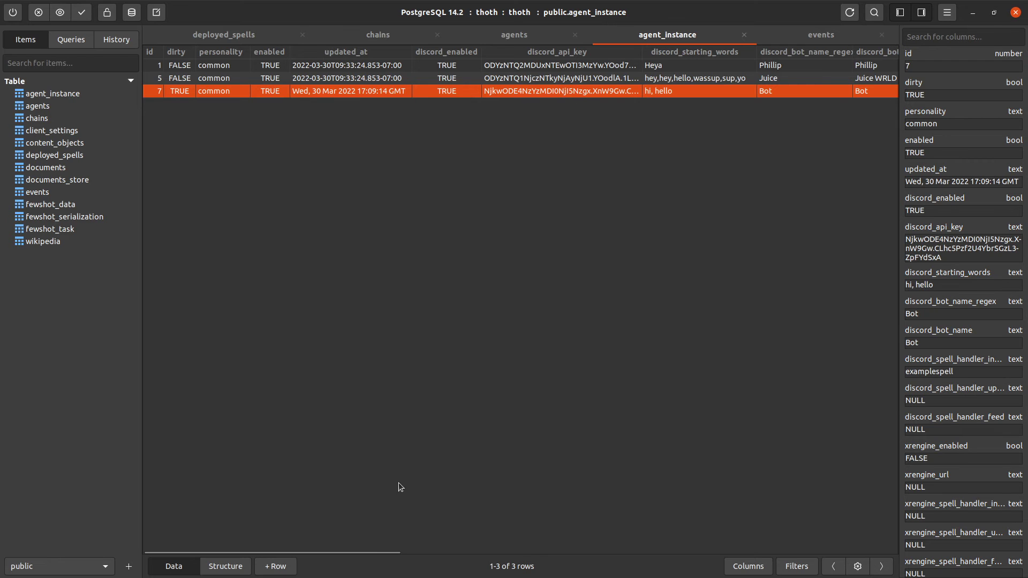
drag(394, 552, 917, 541)
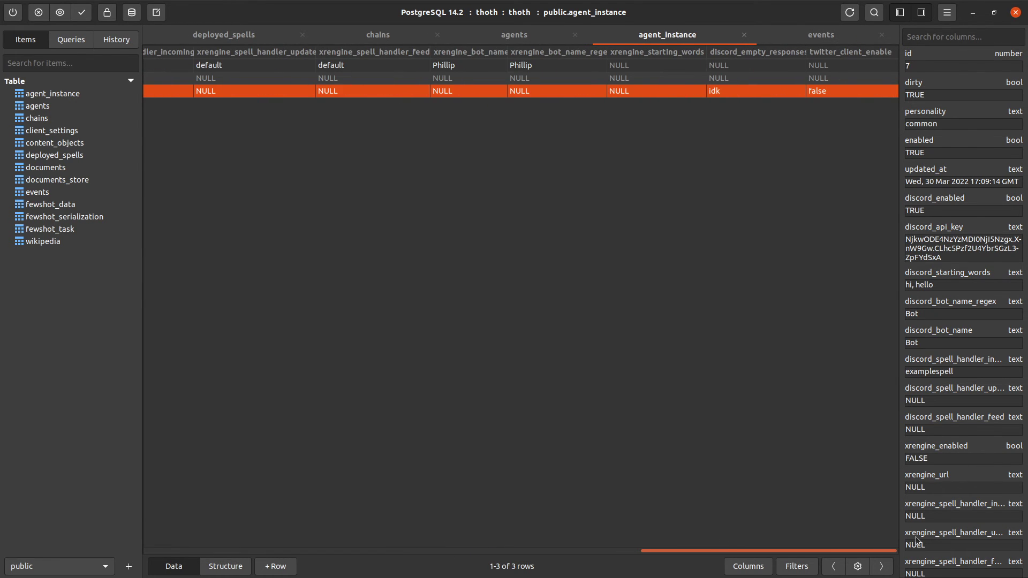
key(alt+Tab)
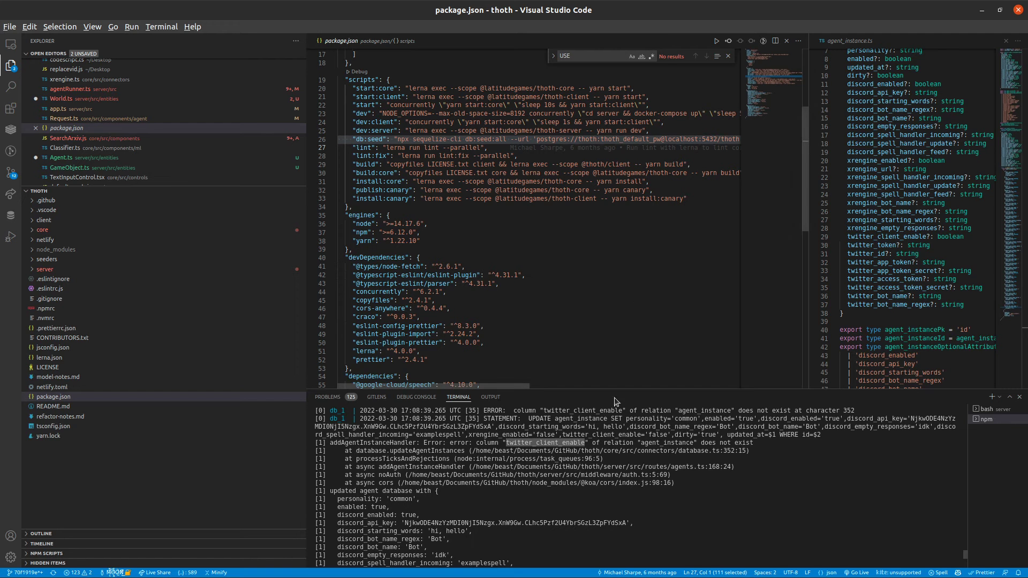
Stop the dev servers and rerun npm run dev so the database reseeds.
click(672, 561)
key(ctrl+c)
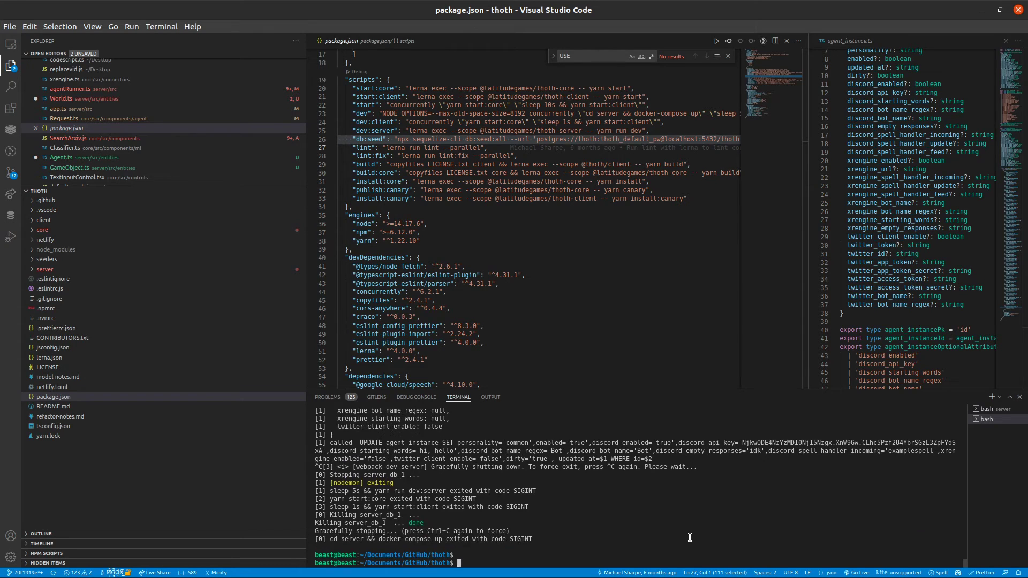
key(Up)
key(Return)
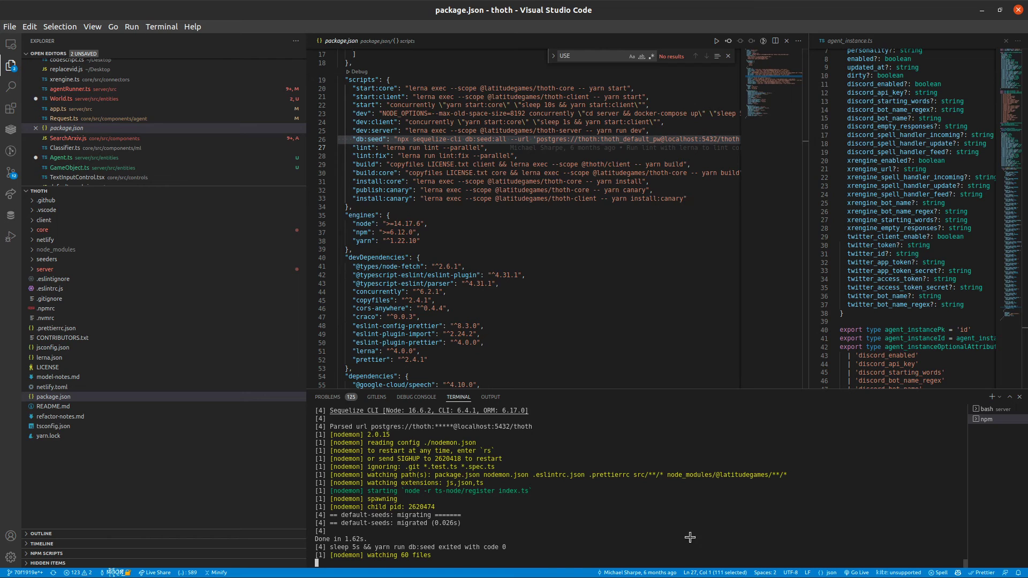
key(alt+Tab)
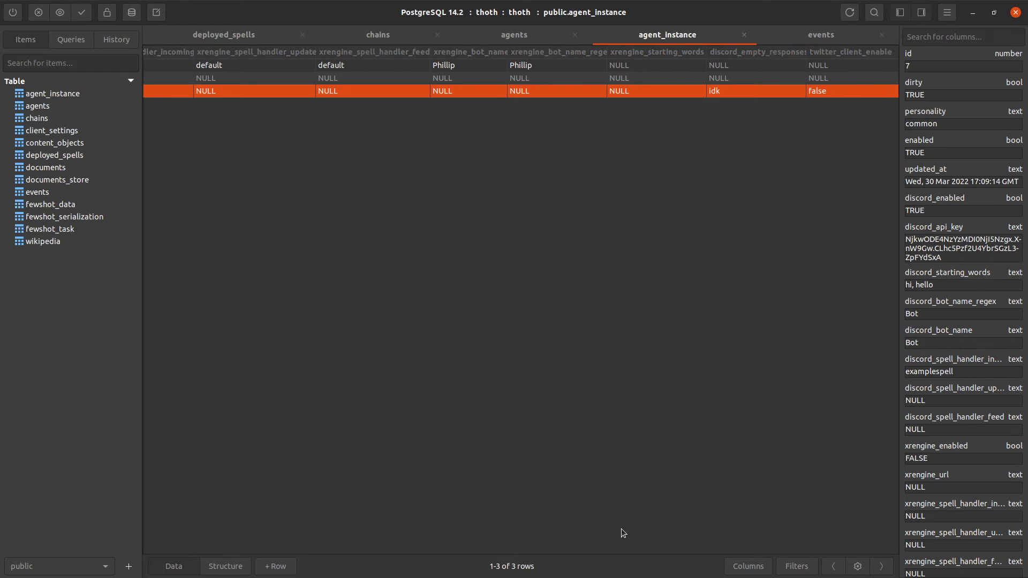
Reconnect to the thoth database and reopen agent_instance, selecting the id 7 record.
click(320, 551)
drag(320, 553, 234, 553)
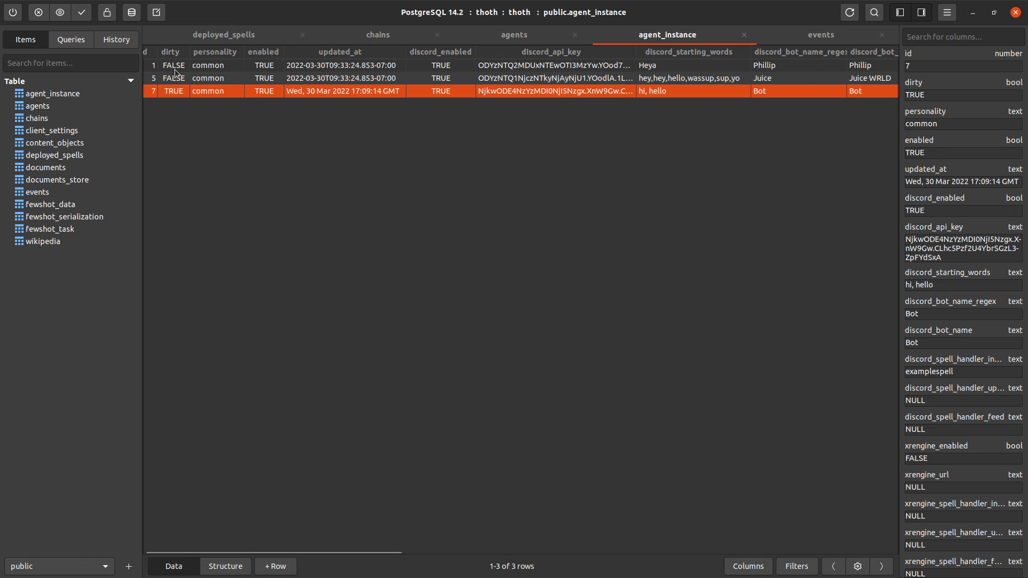
click(15, 12)
double_click(65, 145)
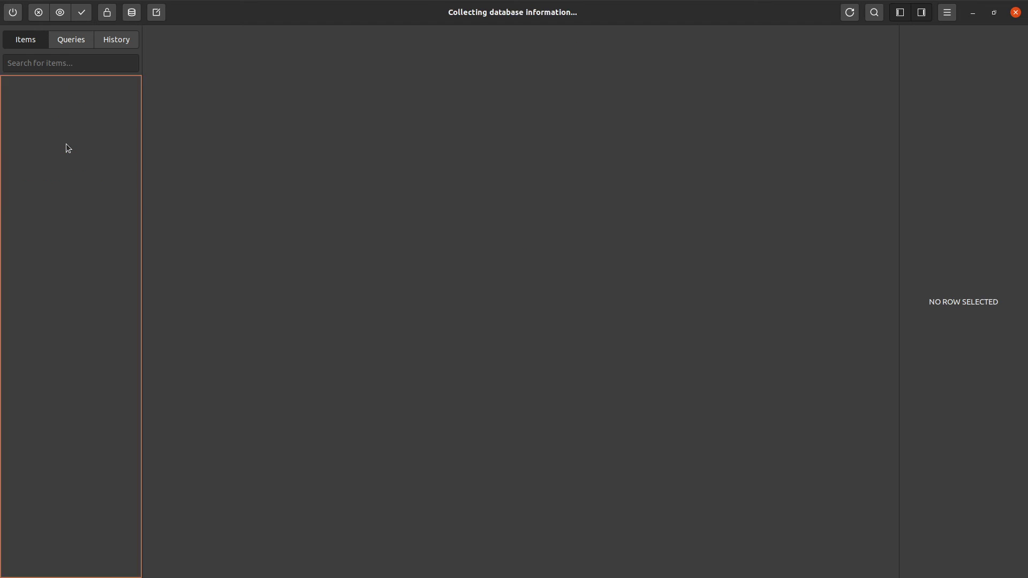
click(83, 93)
click(198, 74)
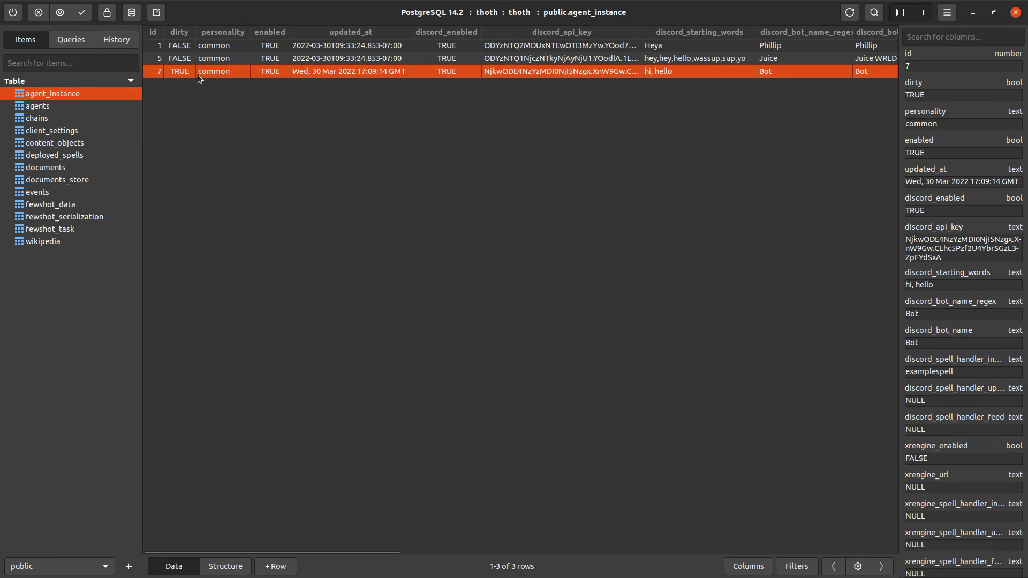
key(alt+Tab)
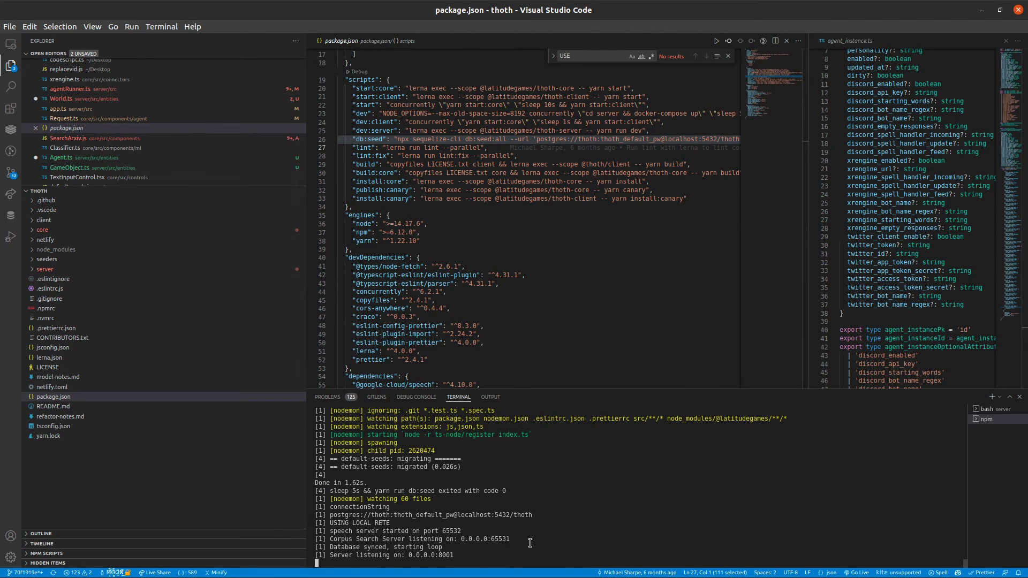
Restart npm run dev once more and bring up Discord's Authorized page in the browser.
key(ctrl+c)
key(Up)
key(Return)
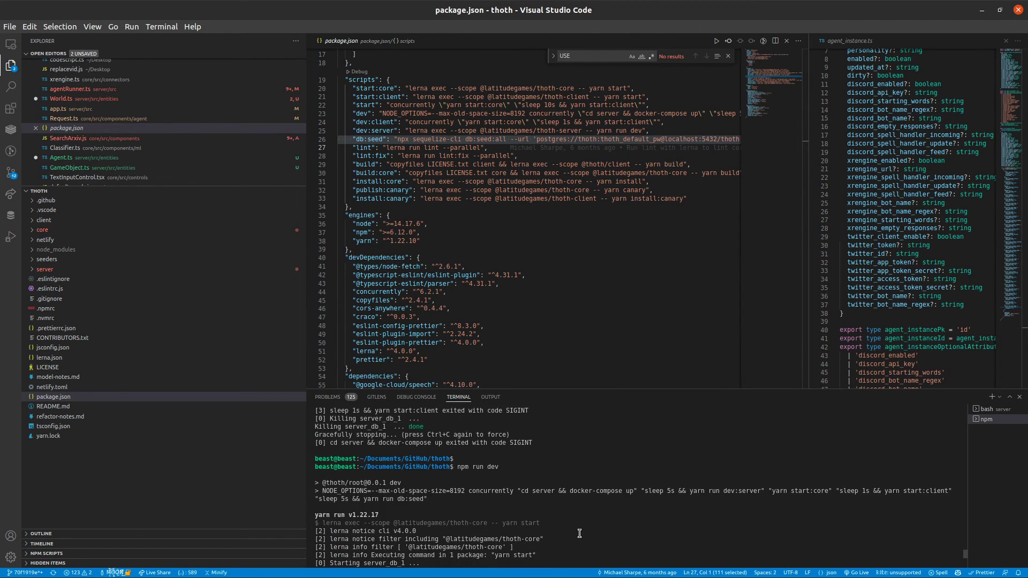
key(alt+Tab)
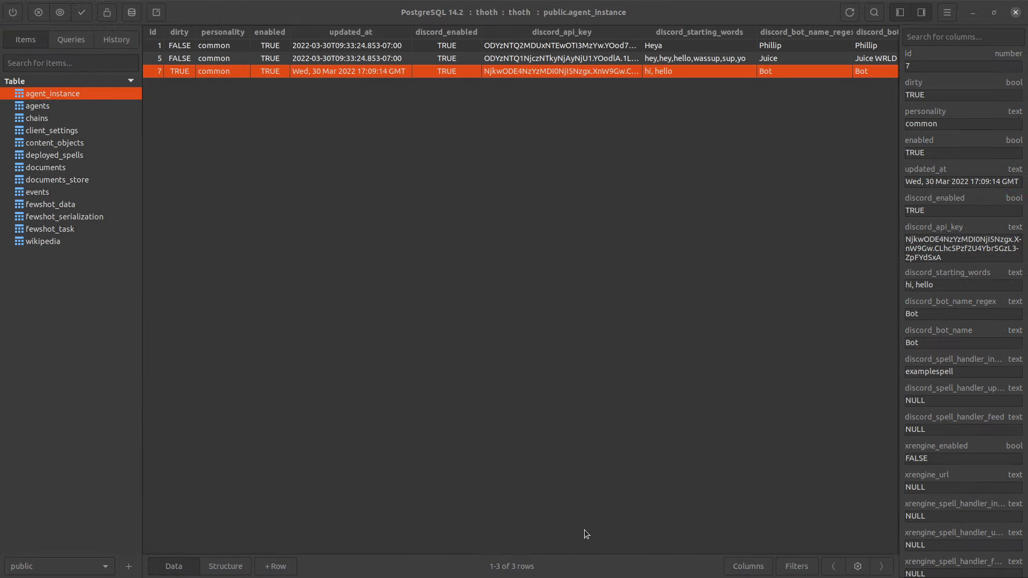
key(alt+Tab)
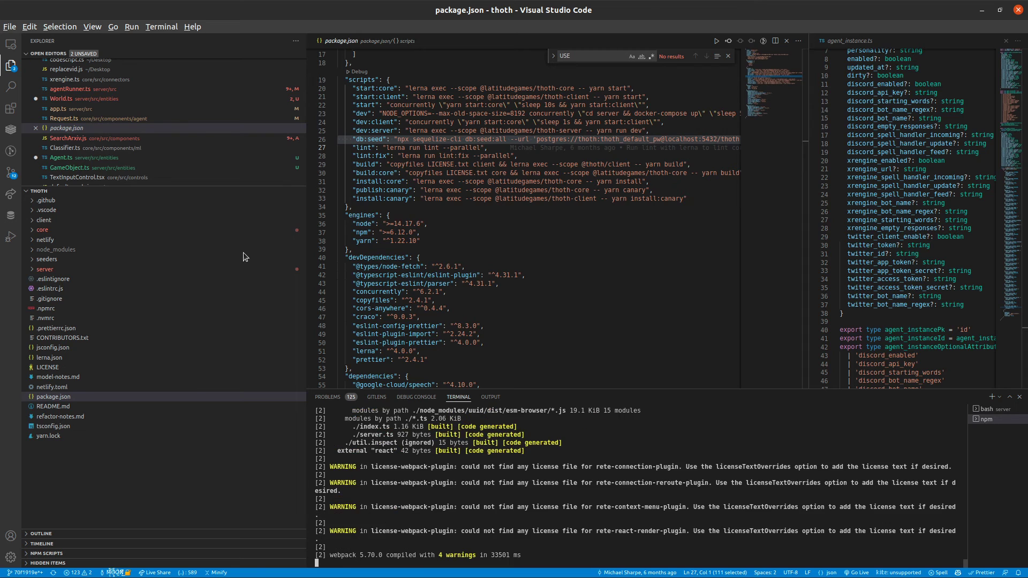
key(alt+Tab)
click(591, 34)
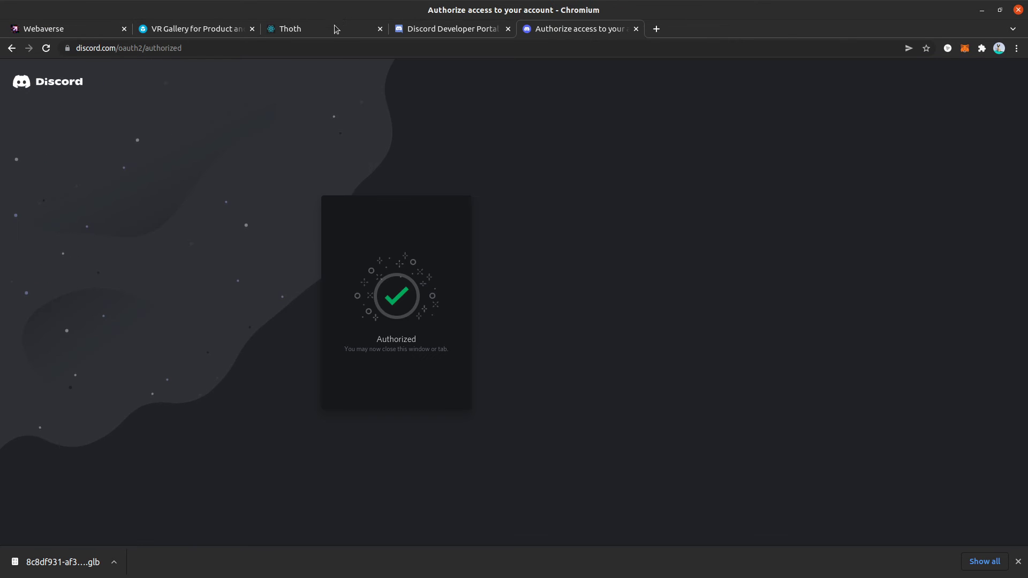
Reload localhost:3001/thoth and watch the server output wait for the webpack bundle.
click(334, 26)
click(309, 48)
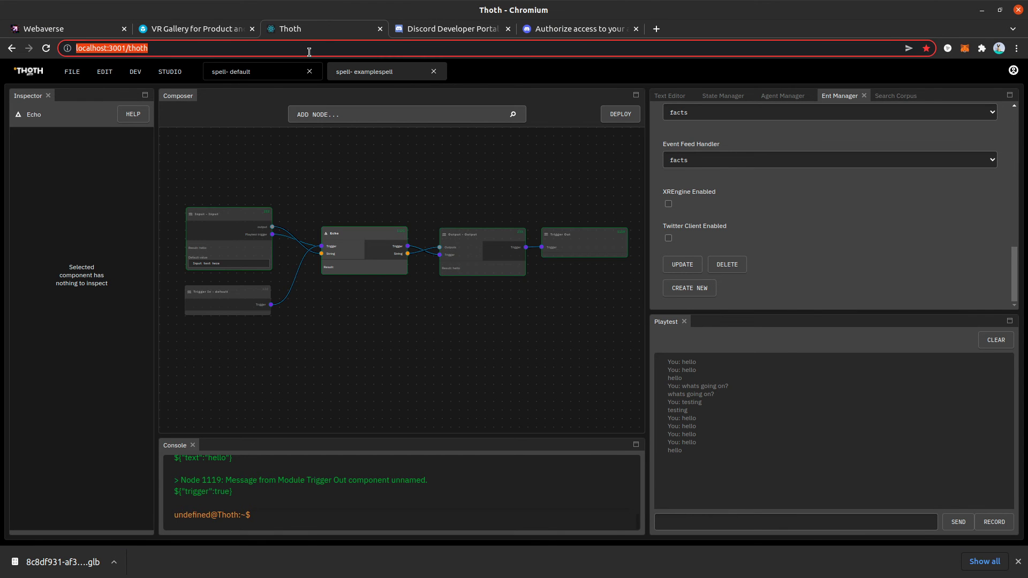
key(Return)
key(alt+Tab)
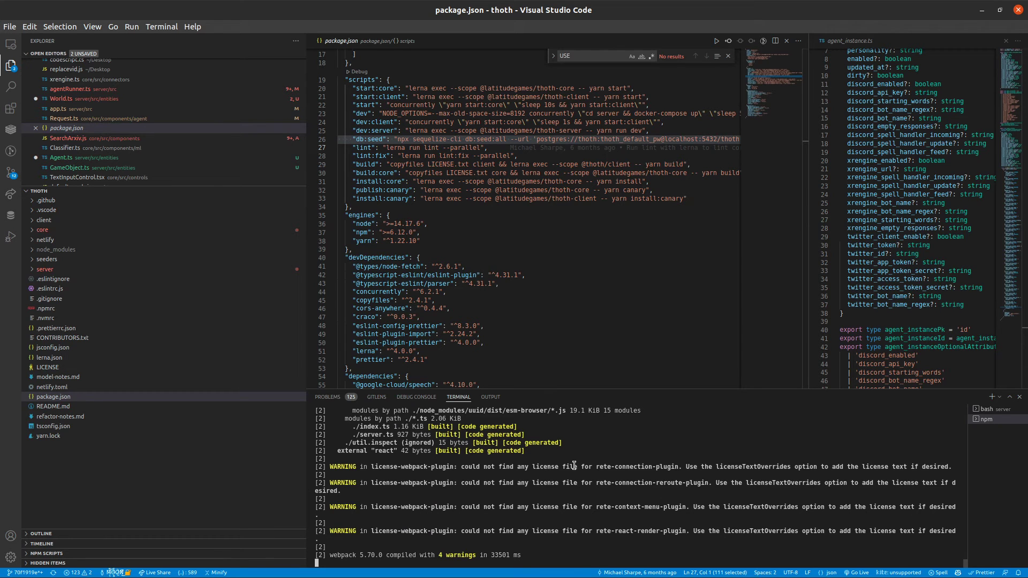
key(alt+Tab)
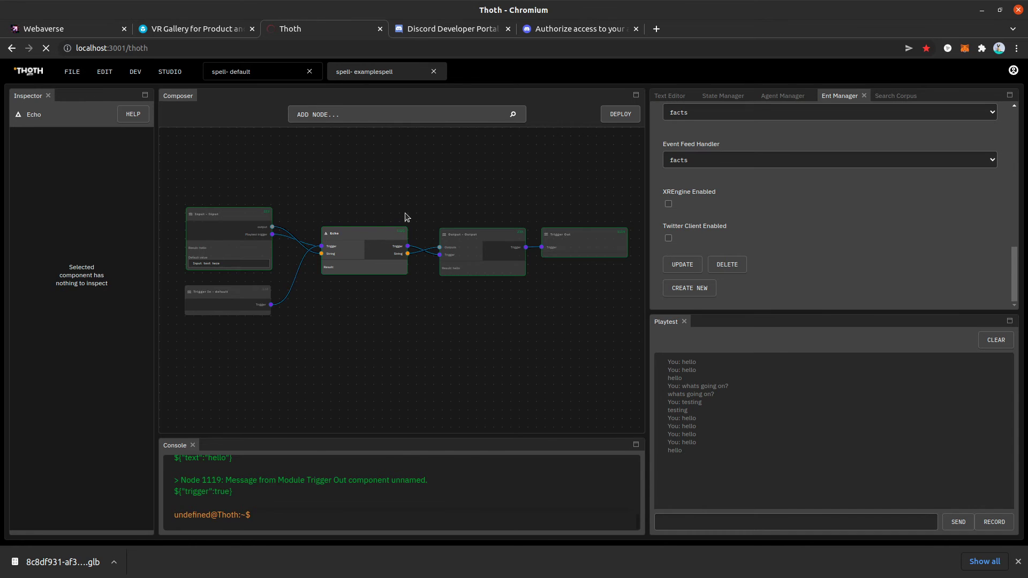
key(alt+Tab)
key(alt+Tab)
click(457, 31)
click(553, 32)
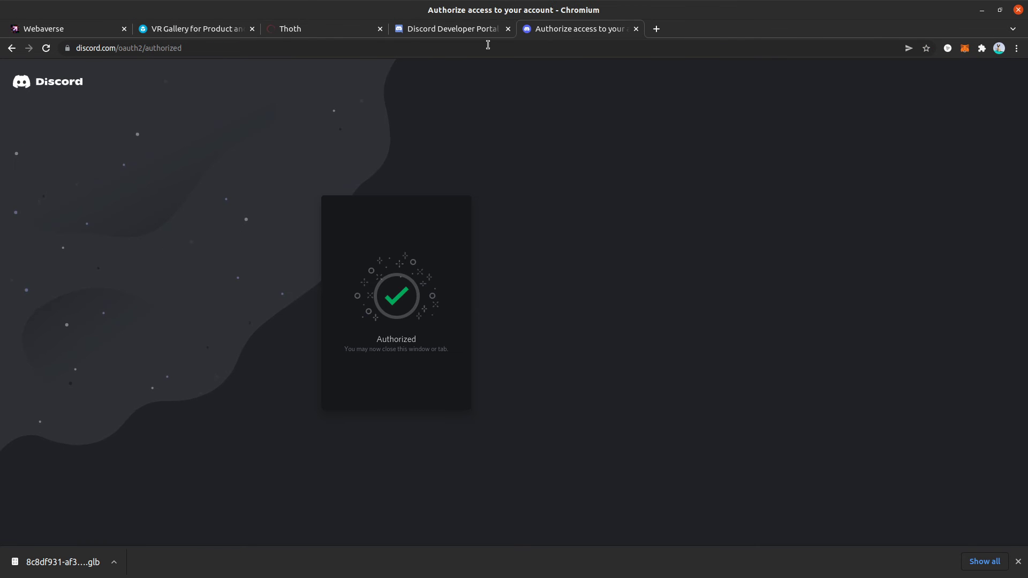
click(335, 28)
key(alt+Tab)
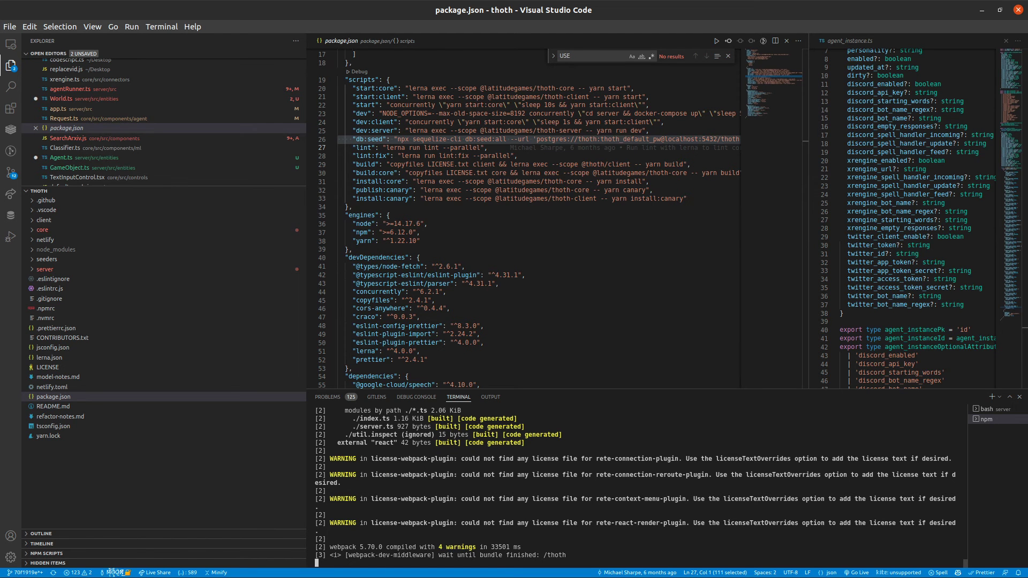
key(alt+Tab)
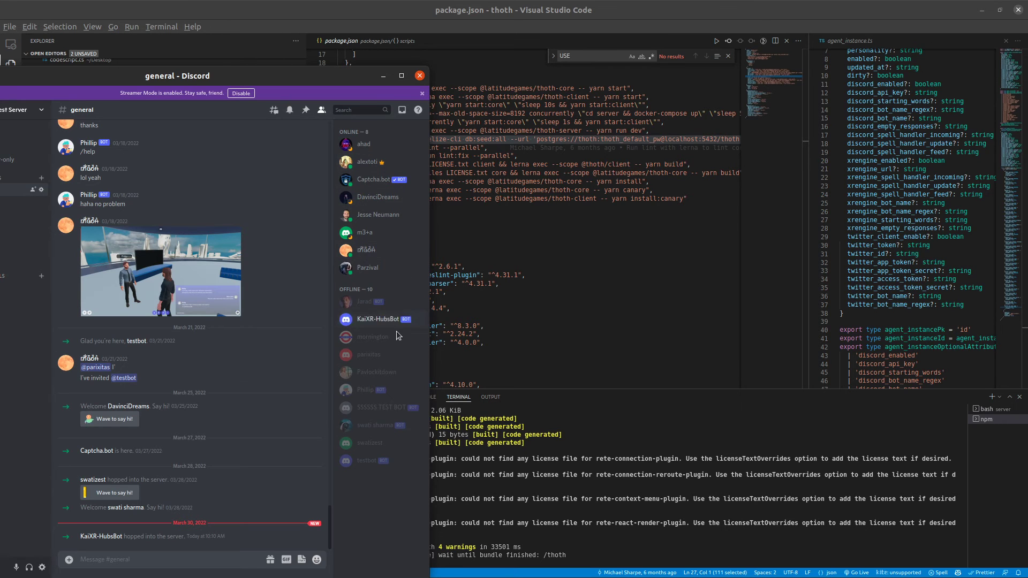
click(617, 418)
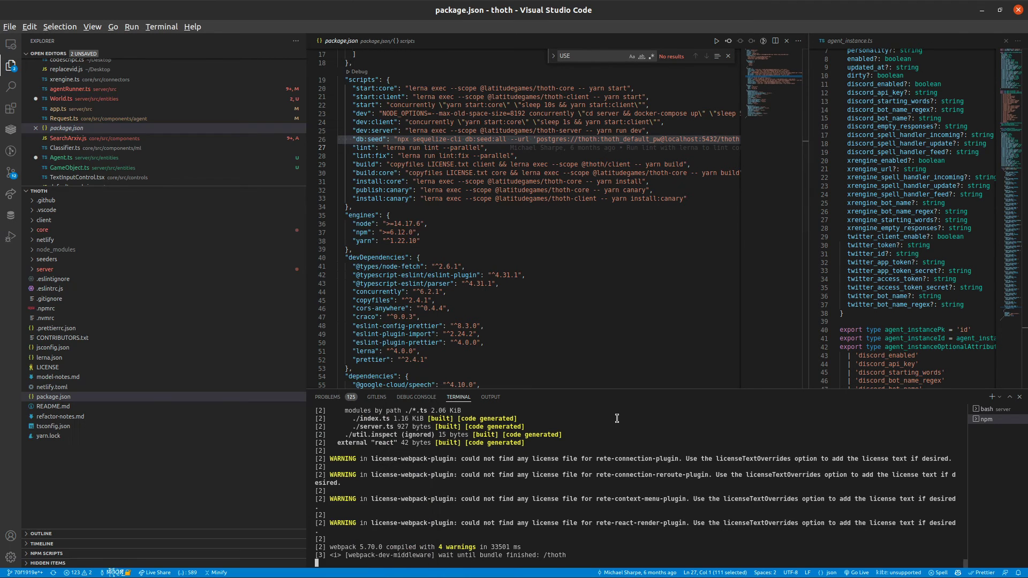
scroll(729, 502, up, 10)
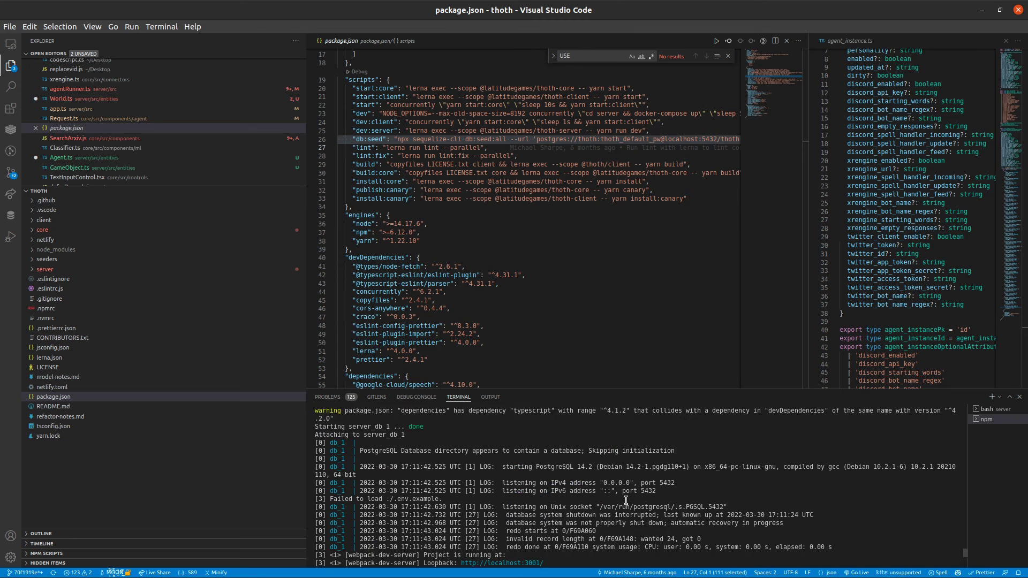
scroll(608, 499, up, 5)
scroll(607, 500, down, 6)
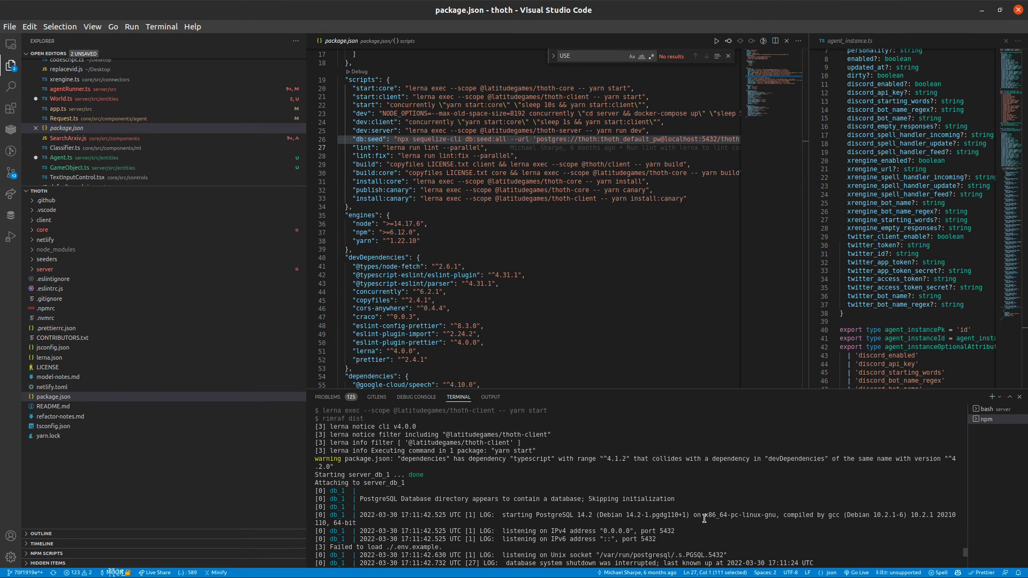
Close package.json and switch a new terminal shell to Node 16 with nvm use 16.
scroll(703, 520, down, 12)
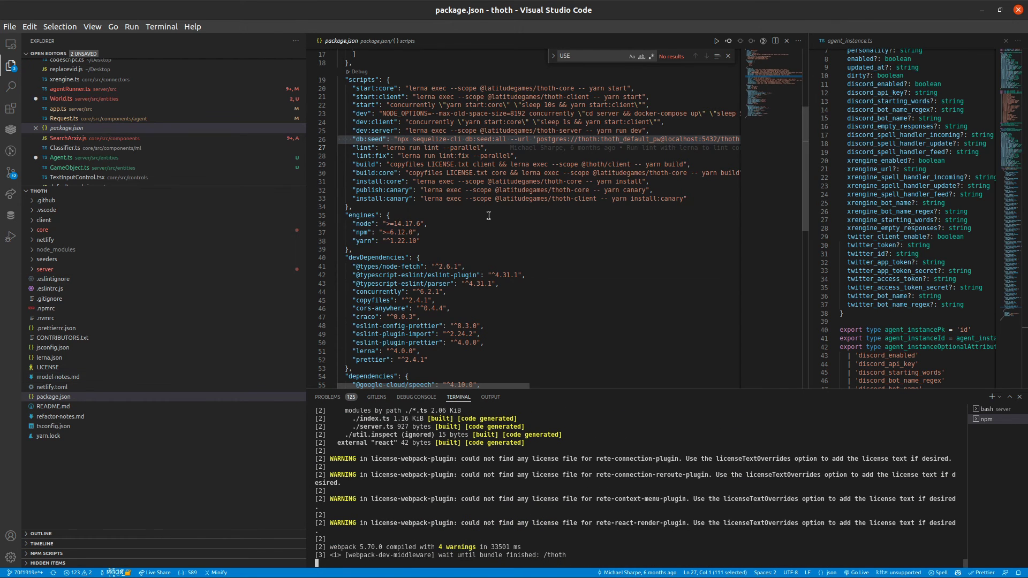
key(ctrl+w)
key(ctrl+w)
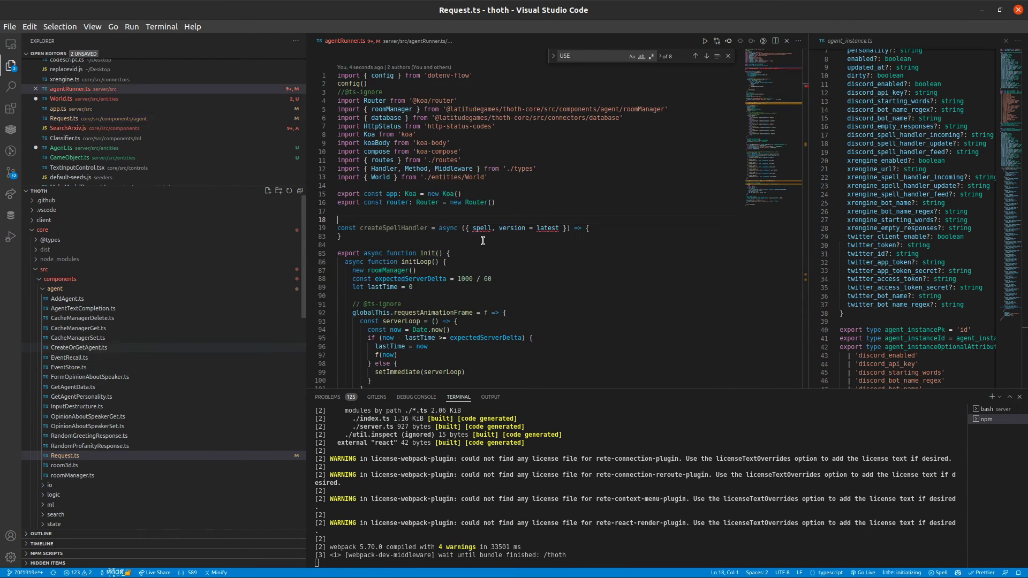
click(992, 397)
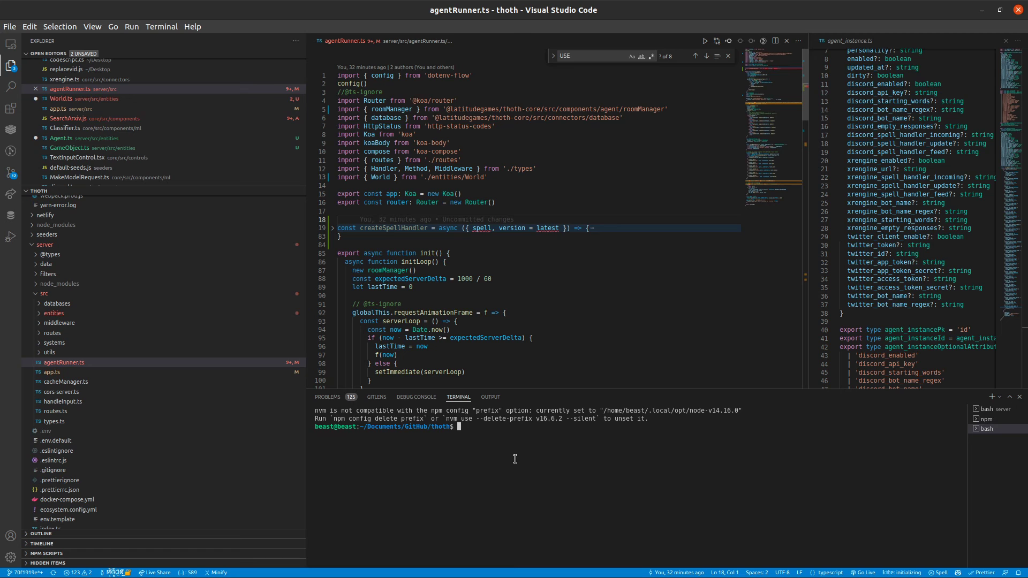
text(nvm use 16)
key(Return)
Run ./server/src/agentRunner.ts directly with node, which fails on the import statement.
key(Up)
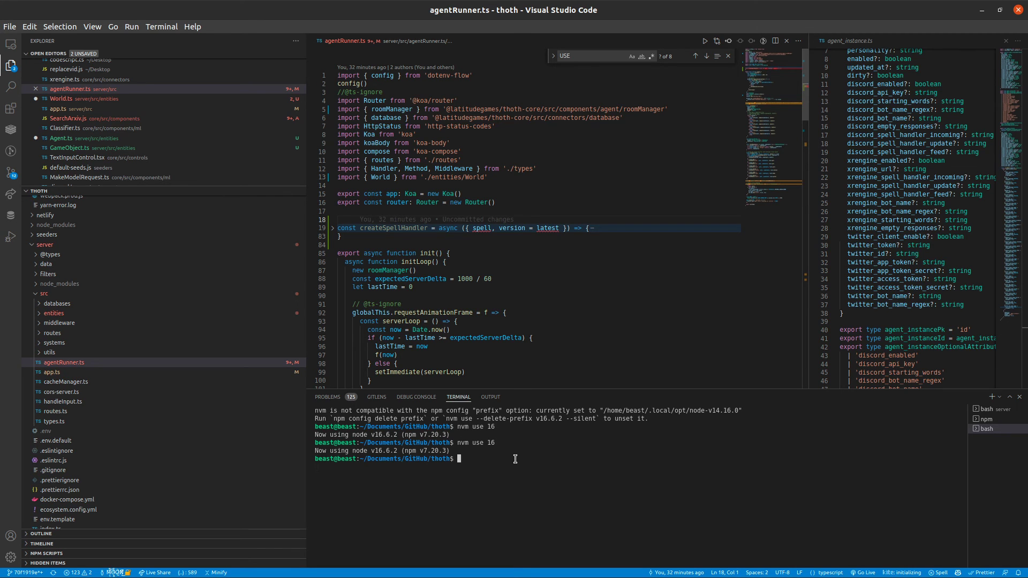
text(vm)
key(ctrl+c)
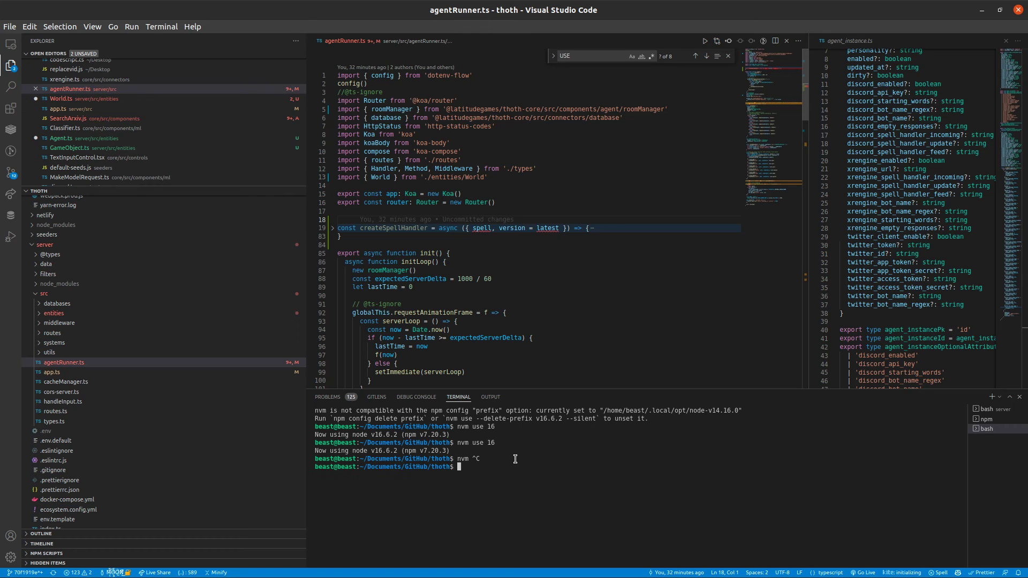
text(node ./server/src/agentRunner.ts)
key(Return)
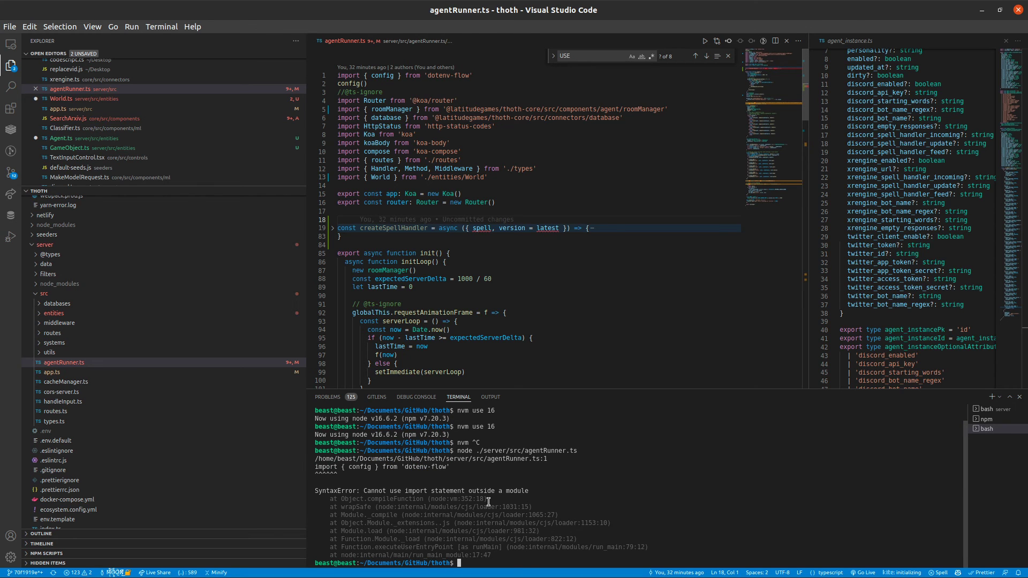
Clear the terminal line and change into the server folder.
key(ctrl+c)
key(ctrl+c)
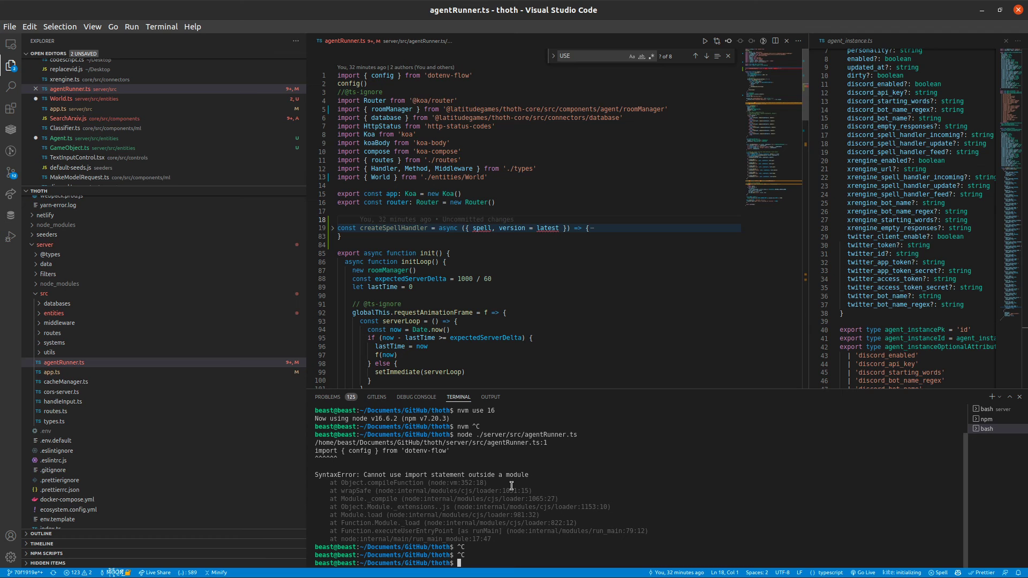
text(cd server)
key(Return)
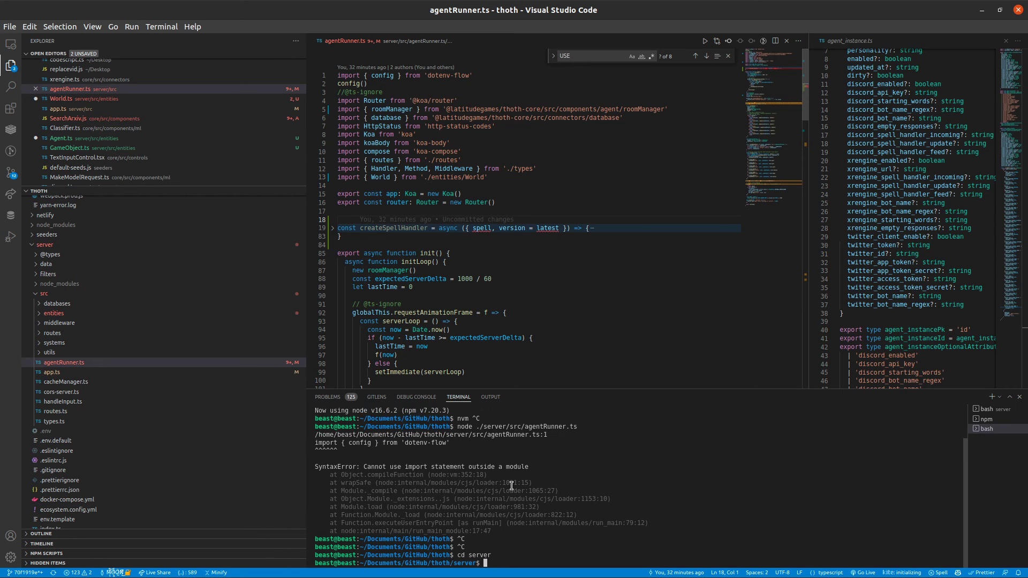
List the server folder and its npm scripts, then start npm run agent-runner.
text(ls)
key(Return)
text(npm run)
key(Return)
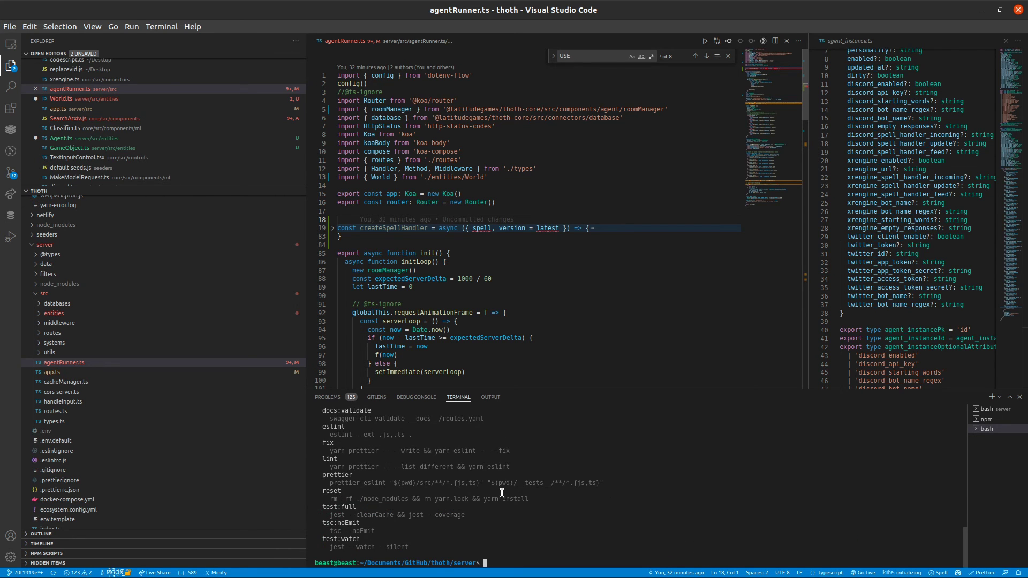
scroll(588, 486, up, 6)
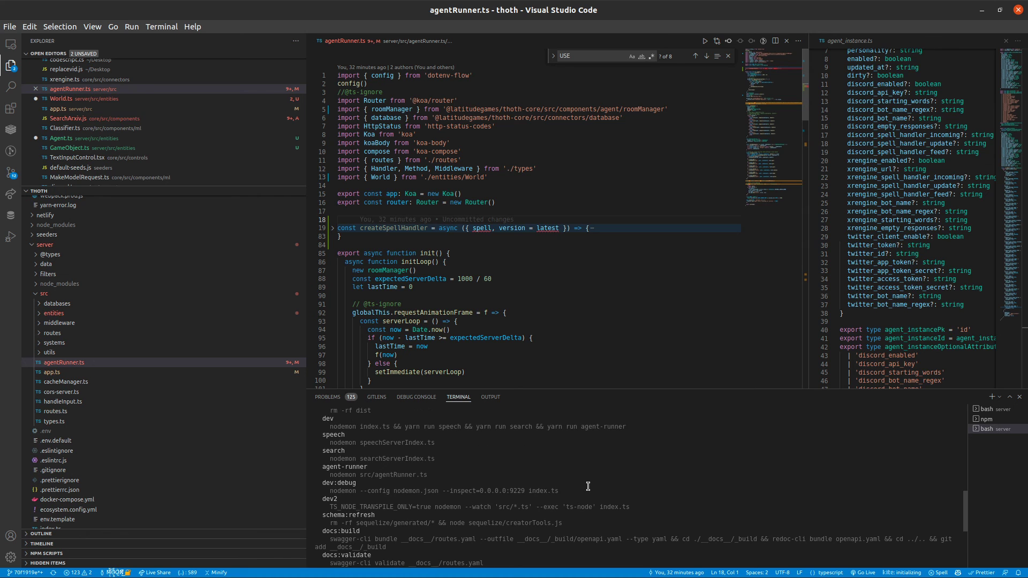
text(npm run agent-runn)
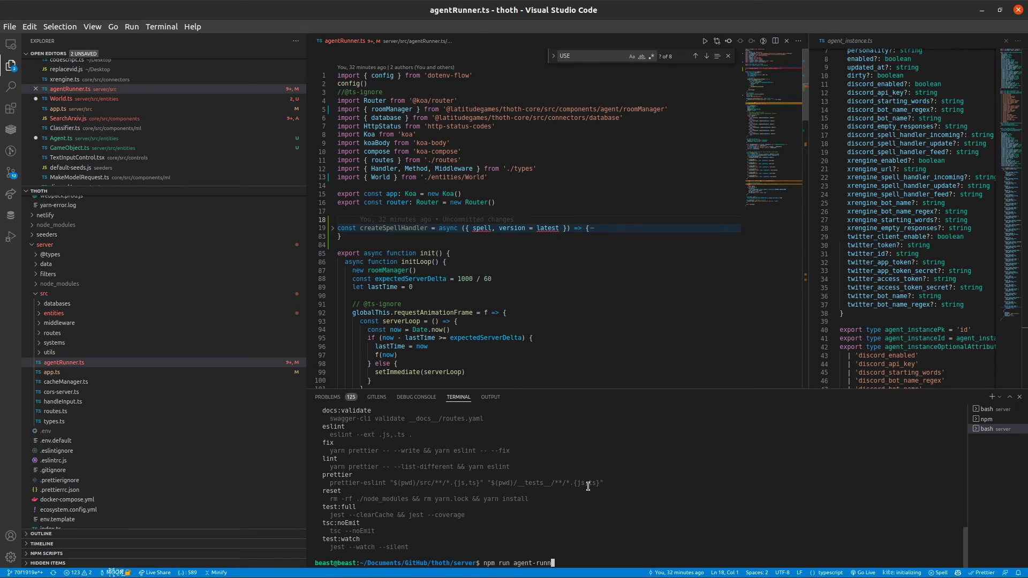
key(Return)
key(ctrl+c)
key(Up)
text(er)
key(Return)
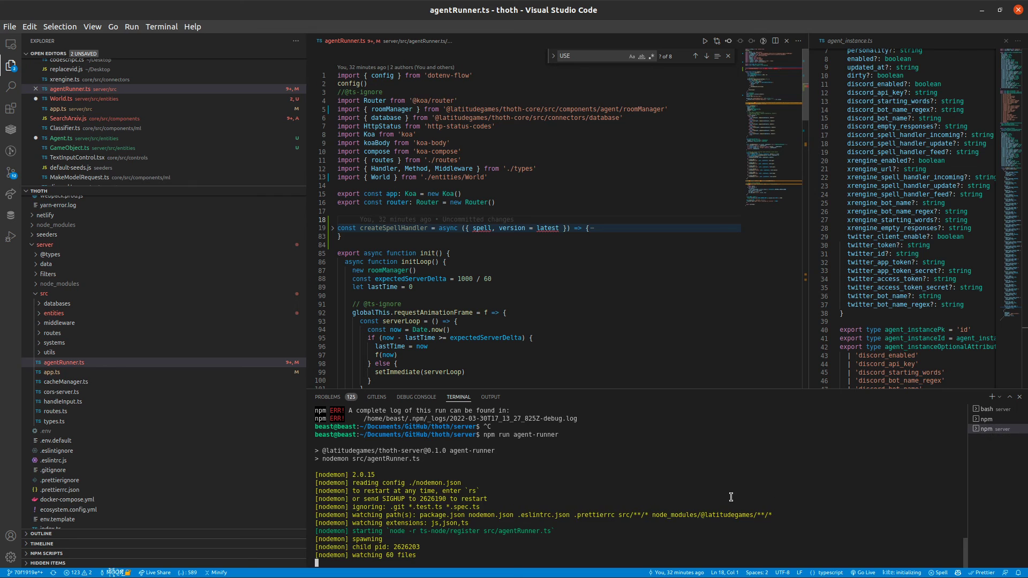
Comment out the whole createSpellHandler function in agentRunner.ts (lines 19–83) and save.
scroll(781, 474, up, 3)
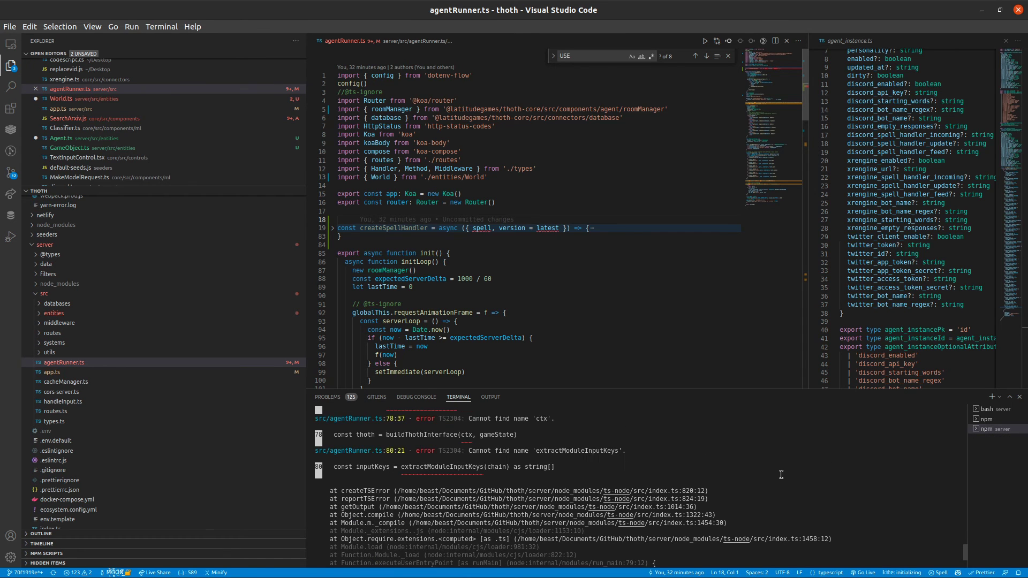
ctrl+click(360, 450)
click(373, 244)
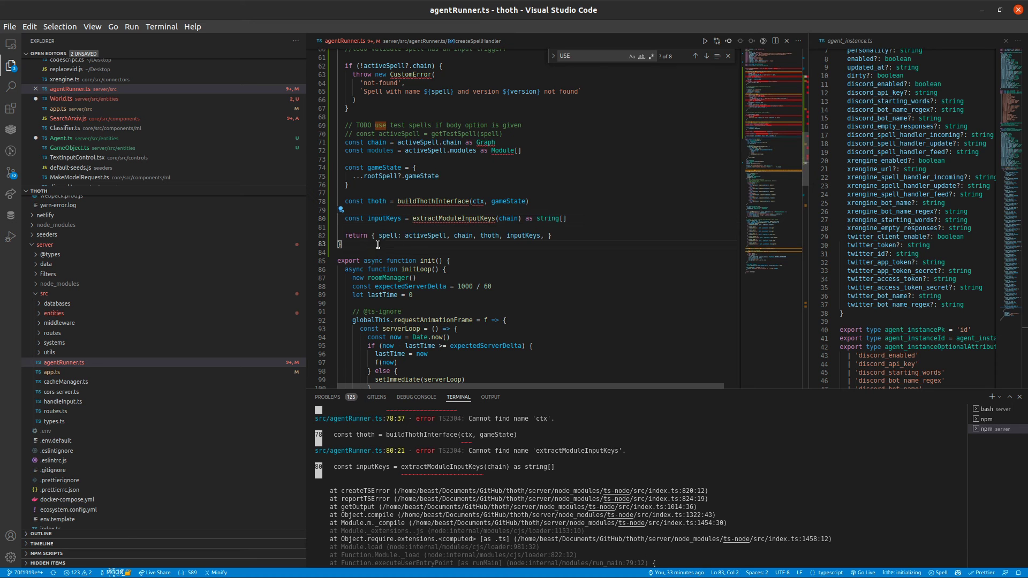
scroll(382, 262, up, 20)
shift+click(316, 217)
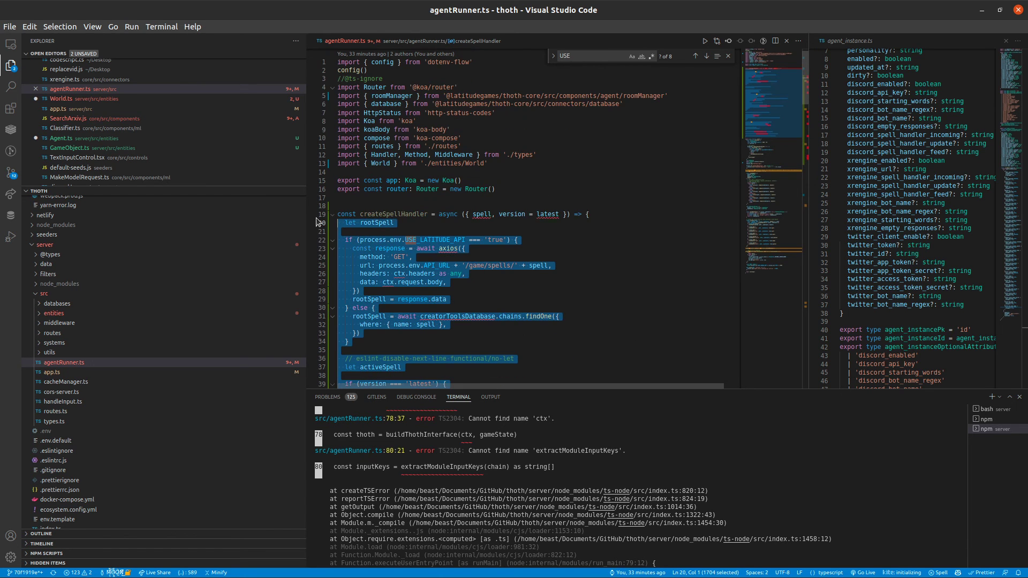
key(ctrl+slash)
key(ctrl+s)
Stop and restart the agent-runner server so nodemon picks up the change.
click(711, 419)
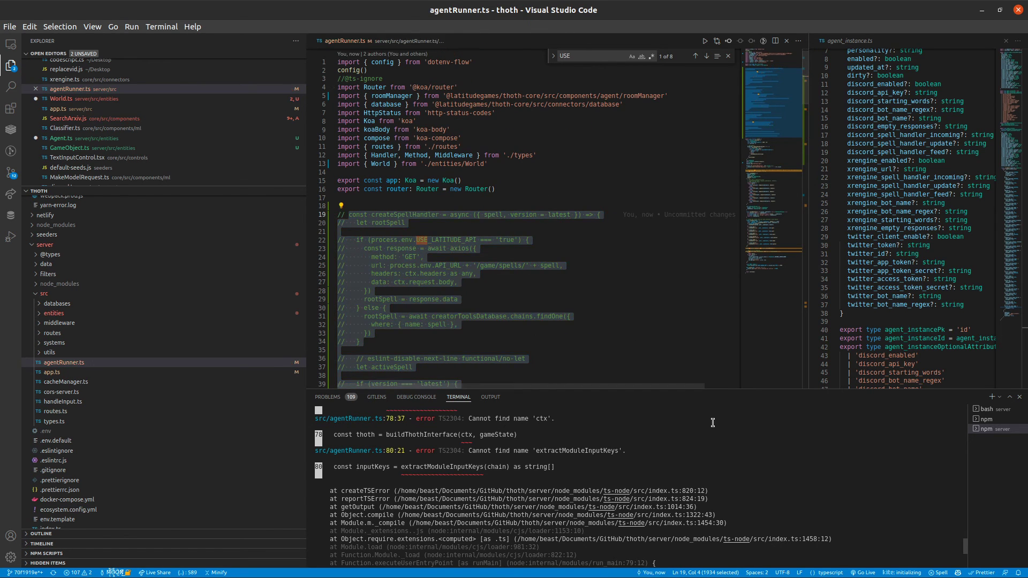
click(578, 265)
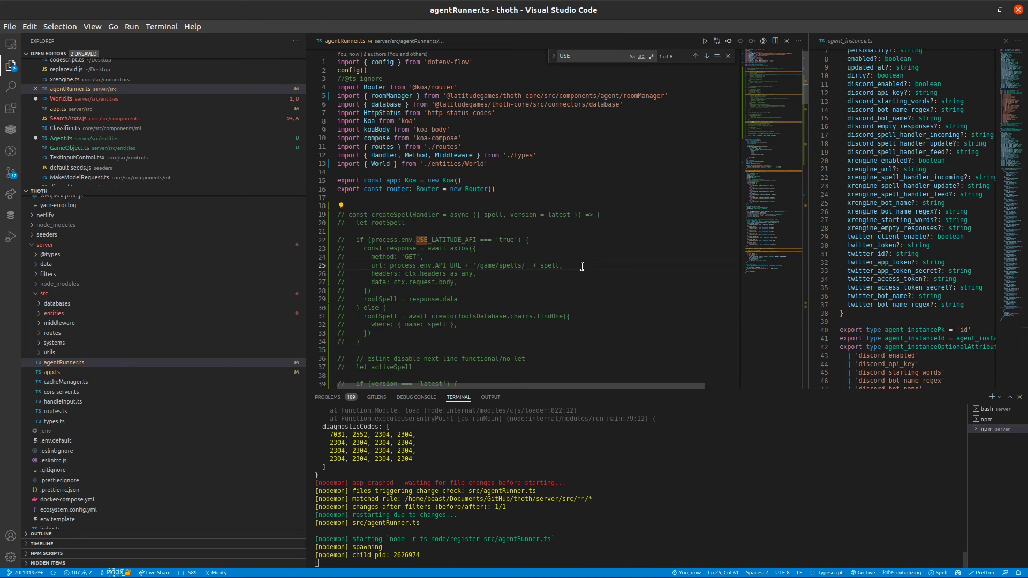
click(727, 486)
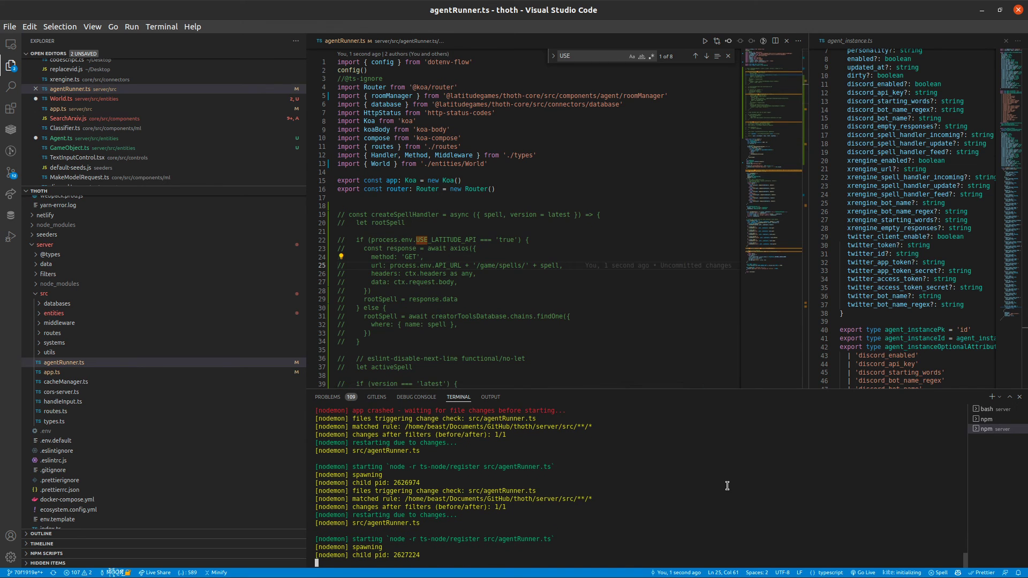
key(ctrl+c)
key(Up)
key(Return)
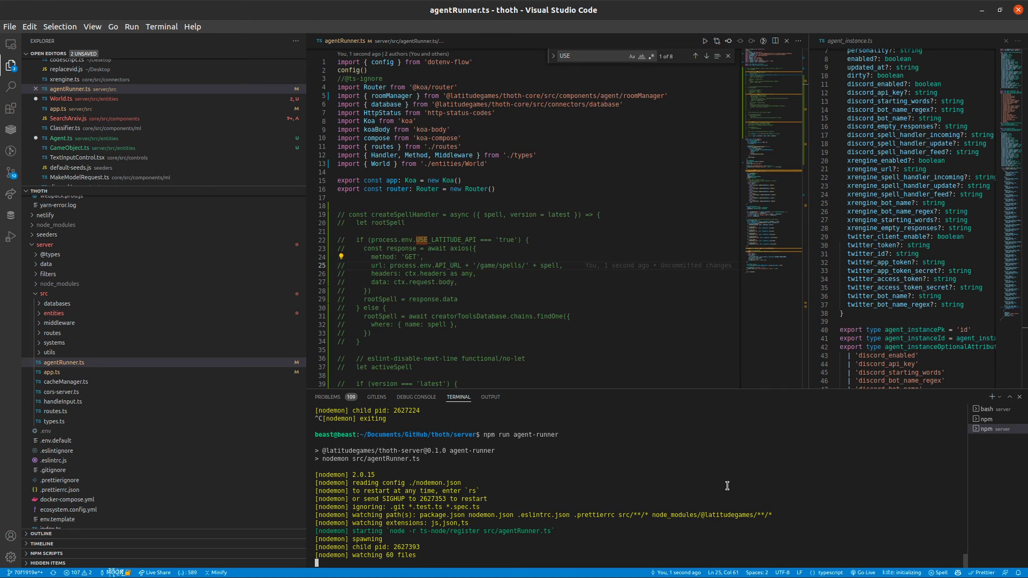
Scroll through the remainder of agentRunner.ts to the end of the file.
scroll(627, 239, down, 15)
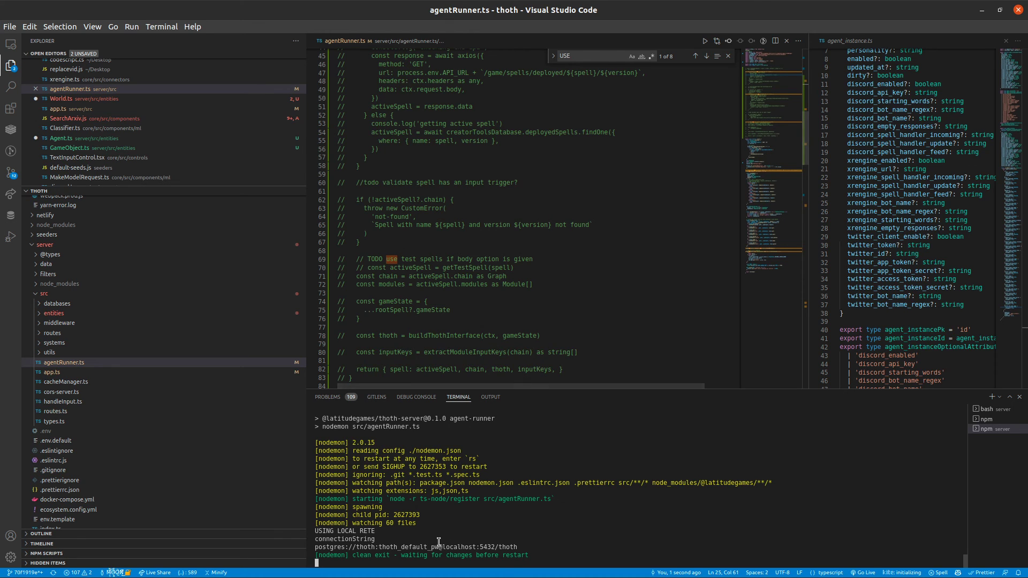
scroll(531, 203, down, 15)
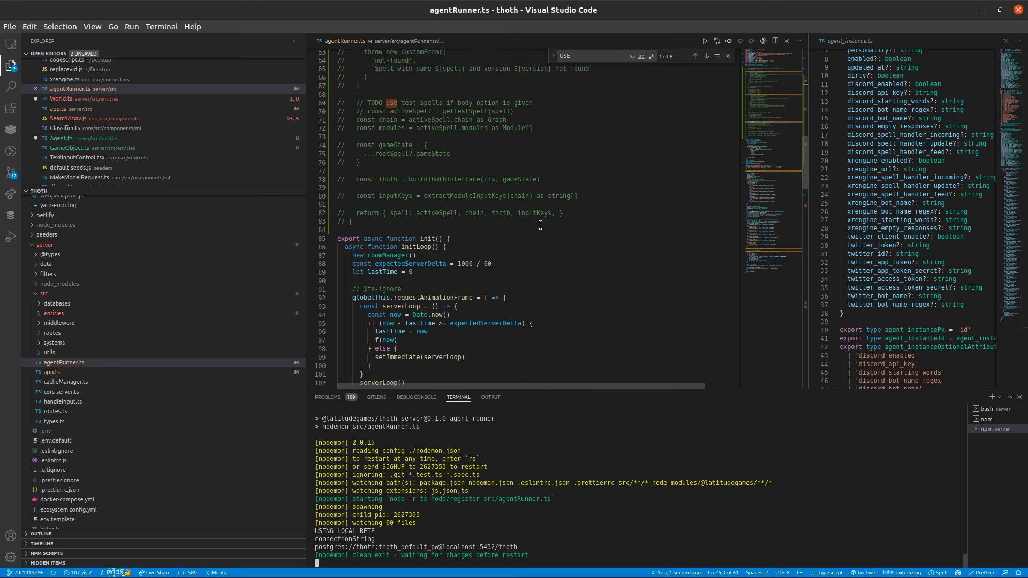
scroll(582, 258, down, 16)
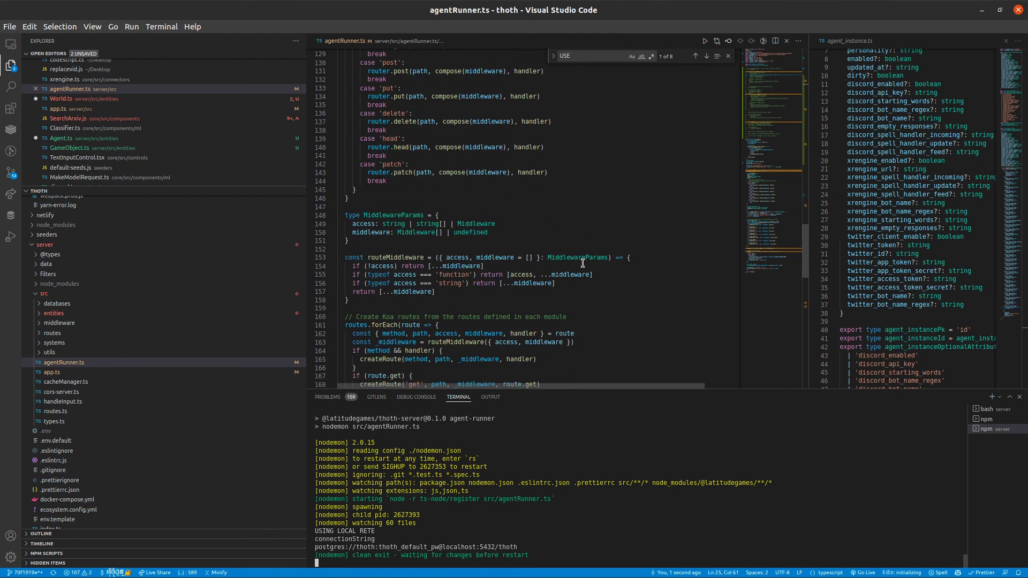
scroll(583, 258, up, 2)
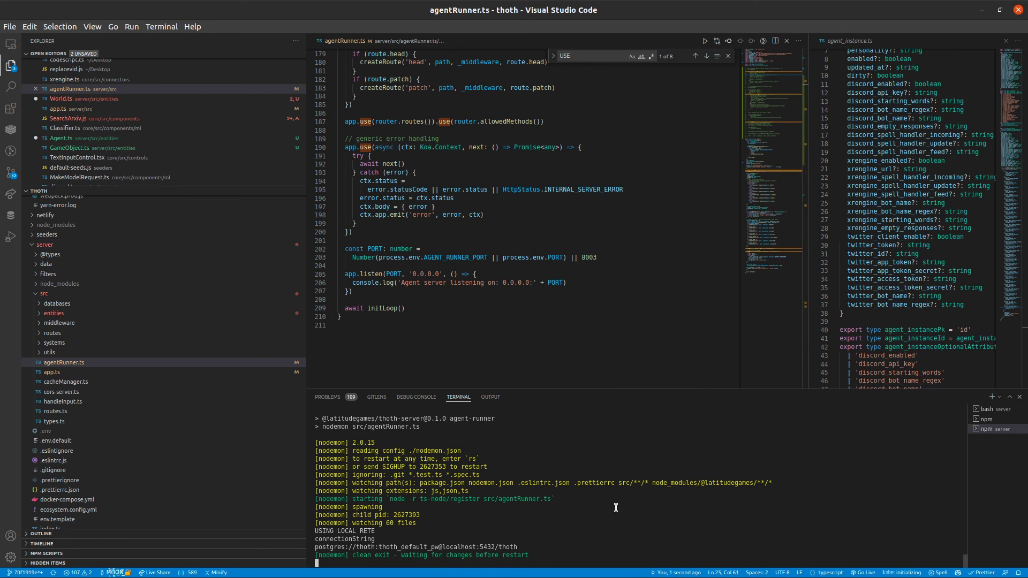
Restart agent-runner once more, then stop nodemon to return to the server prompt.
key(ctrl+c)
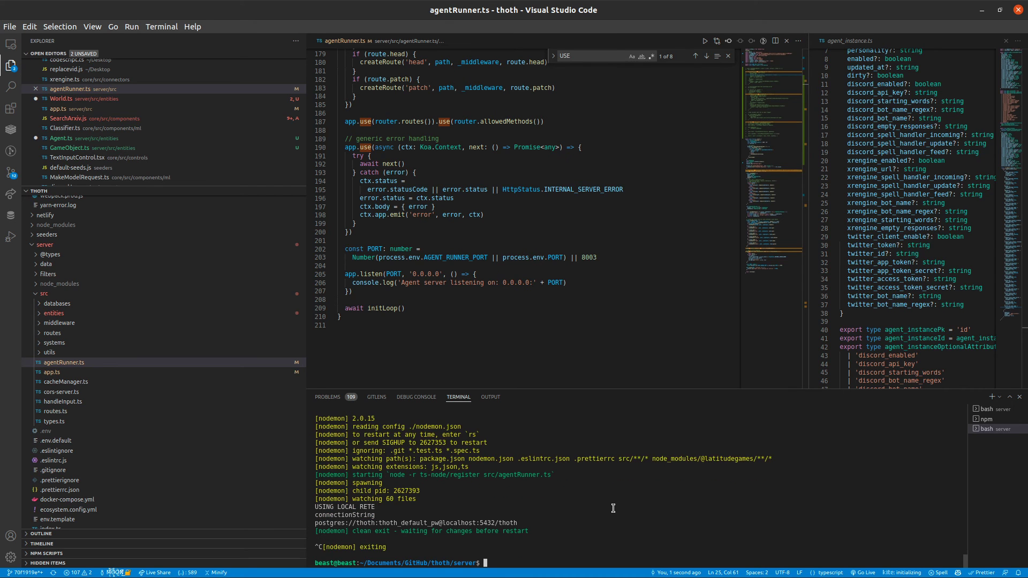
key(Up)
key(Return)
key(ctrl+c)
key(ctrl+c)
key(ctrl+c)
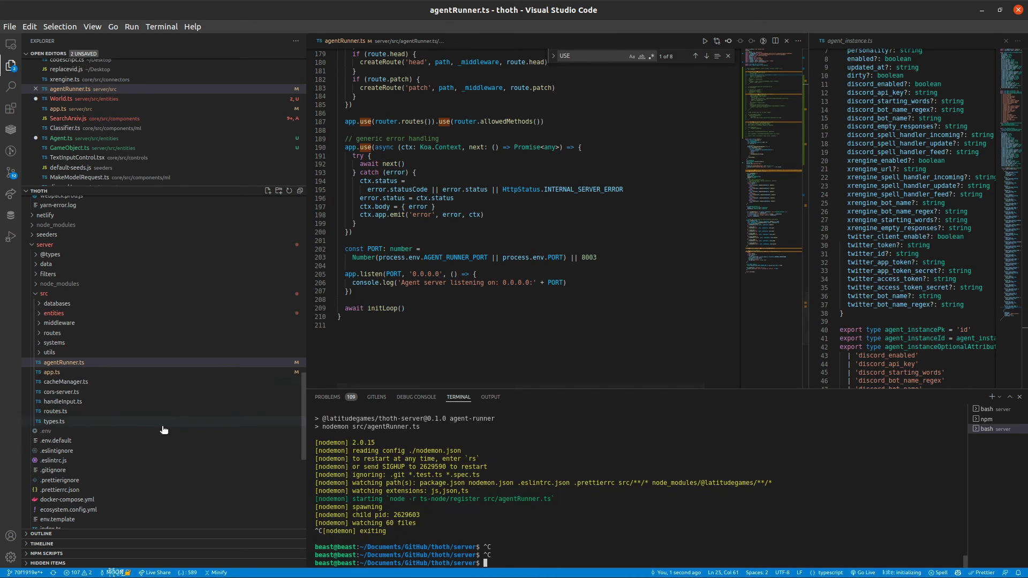
In app.ts, restore the import of World from './entities/World'.
click(115, 372)
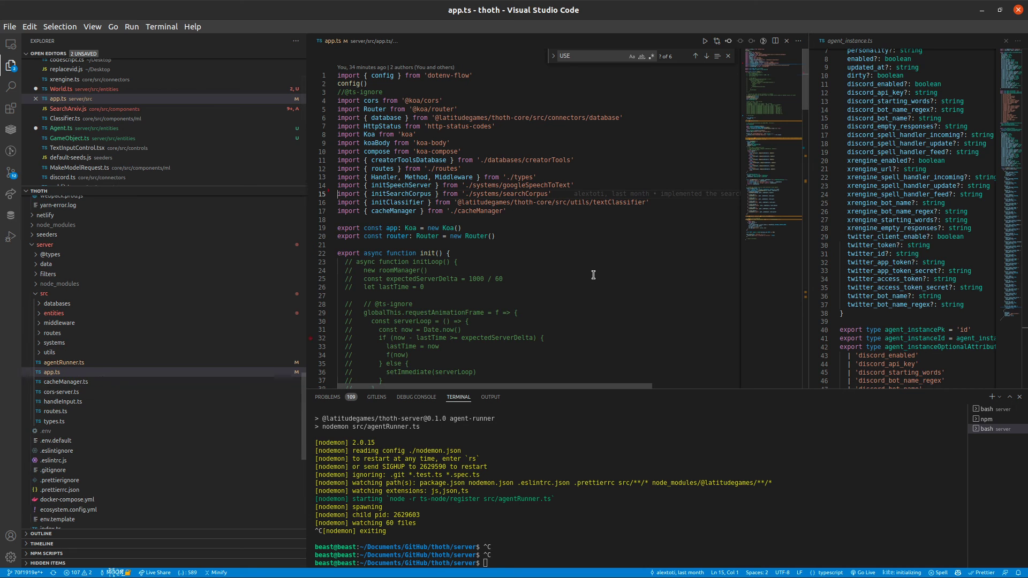
key(ctrl+z)
key(ctrl+z)
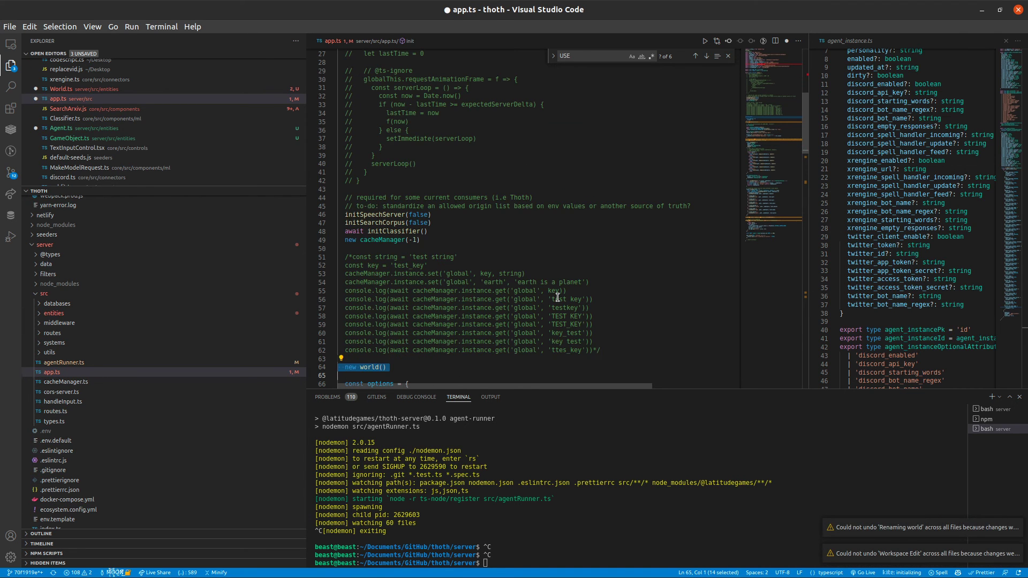
scroll(557, 298, up, 8)
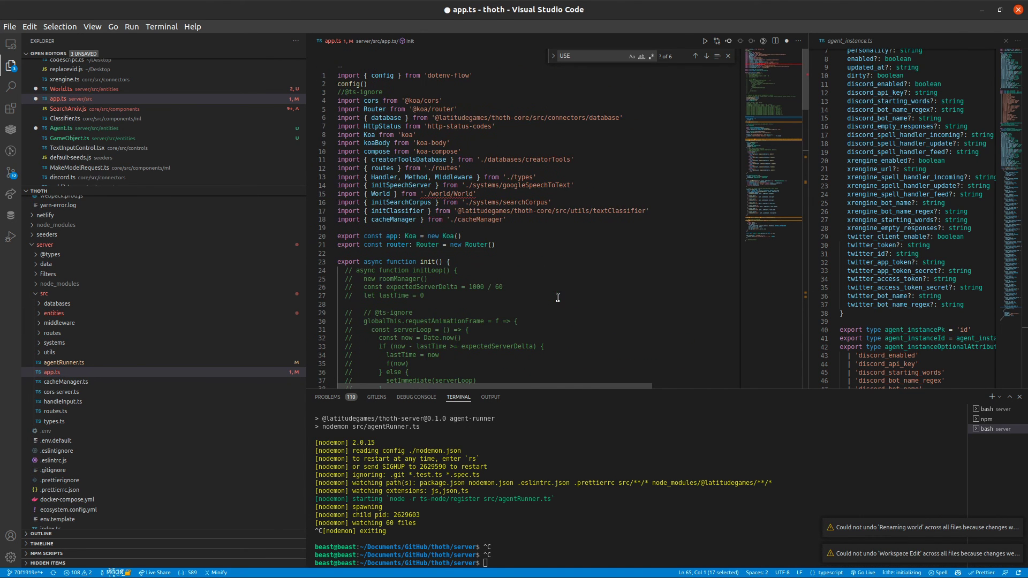
key(ctrl+shift+z)
key(ctrl+shift+z)
key(ctrl+z)
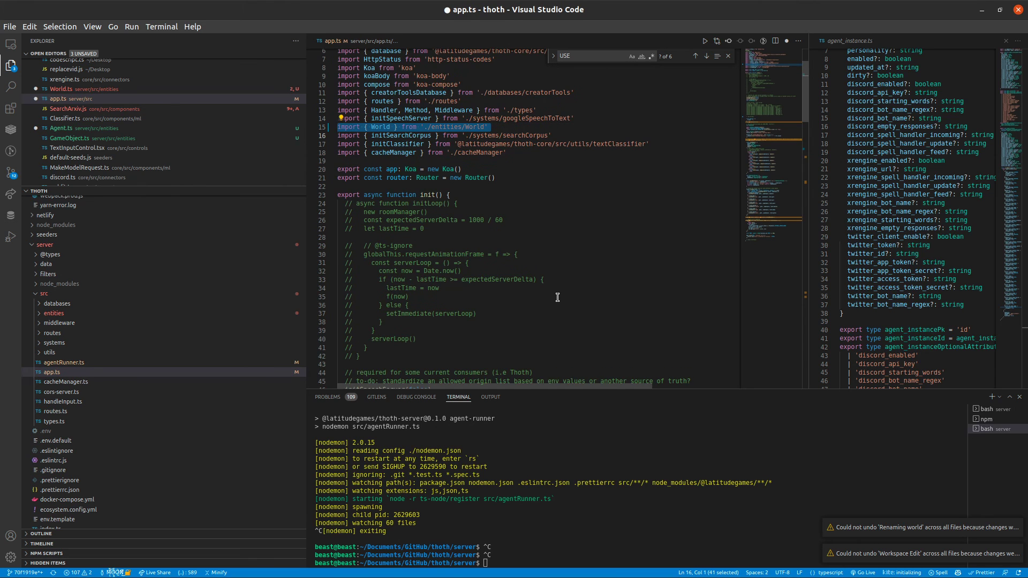
Uncomment the startup line as new World() with a capital W and save app.ts.
scroll(557, 297, down, 10)
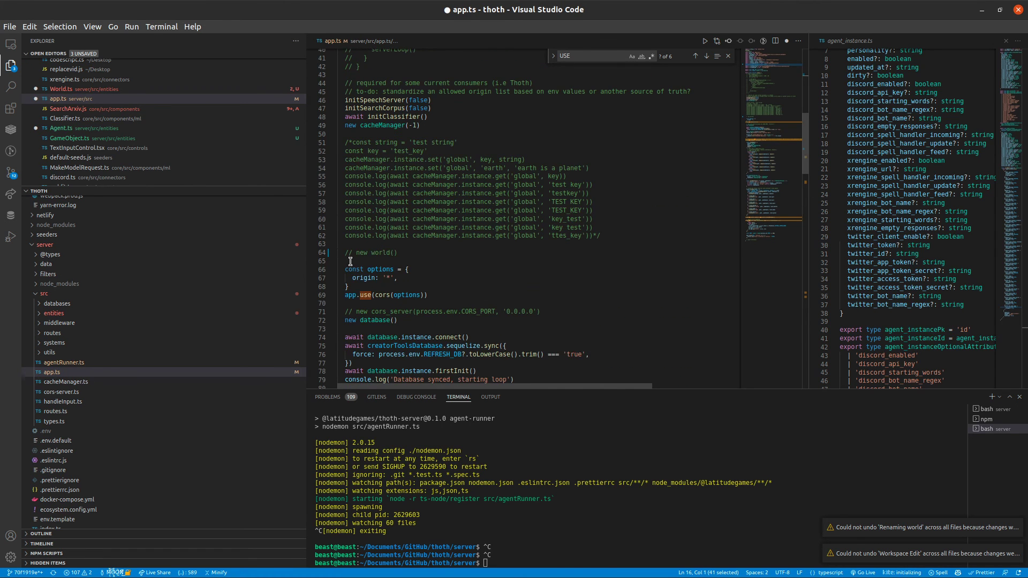
click(349, 252)
key(ctrl+slash)
key(BackSpace)
text(W)
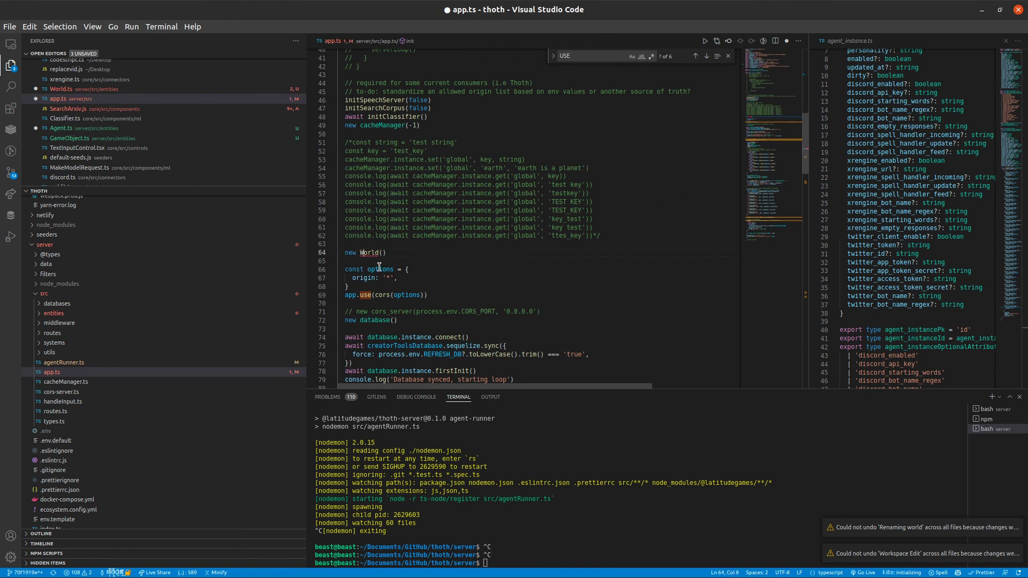
key(ctrl+s)
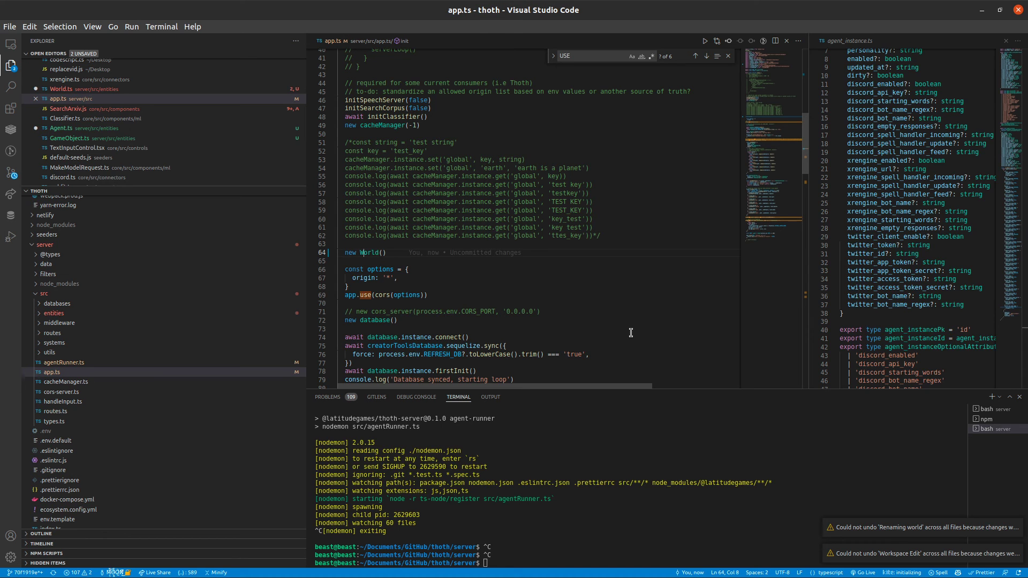
Switch to the npm terminal session showing the dev server output.
click(554, 546)
text(npm r)
key(ctrl+c)
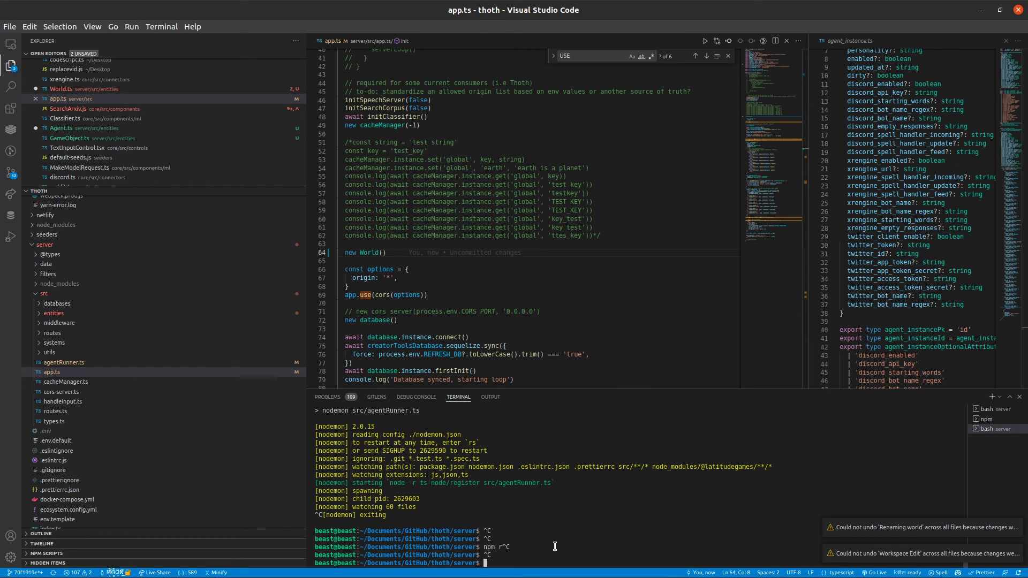
click(986, 419)
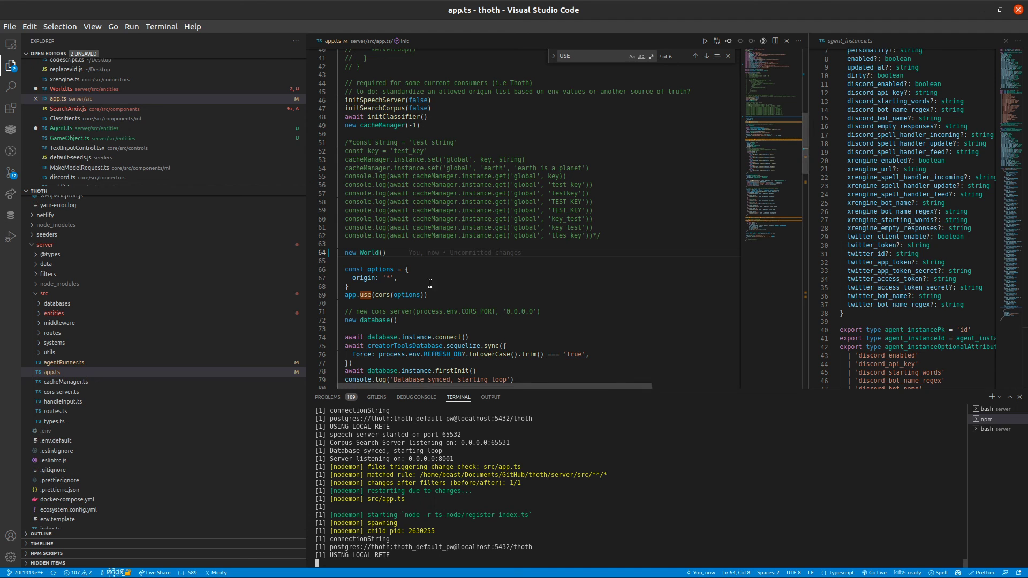
Delete the stray character after this.onCreate() in World.ts and save it.
ctrl+click(362, 255)
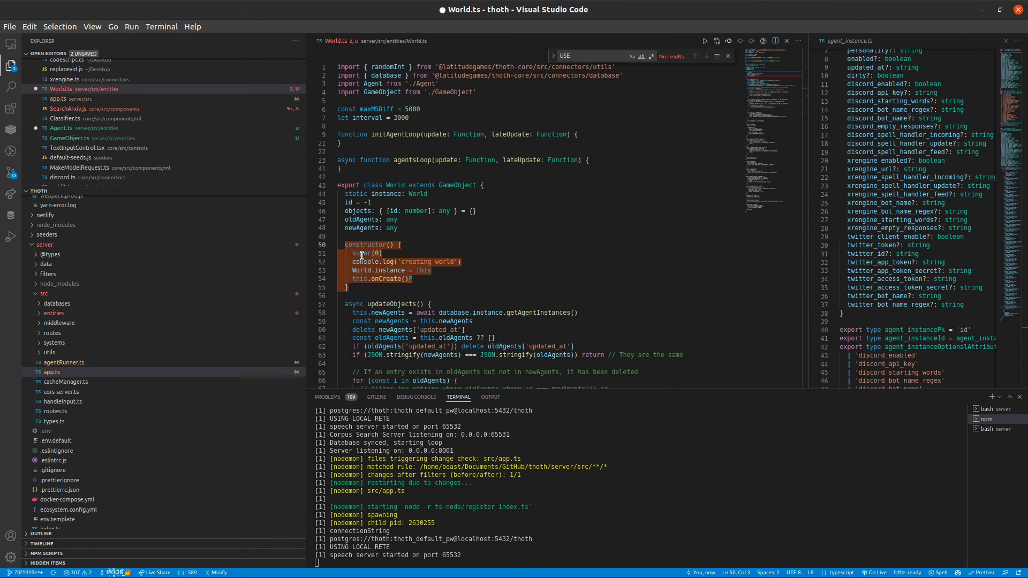
click(433, 279)
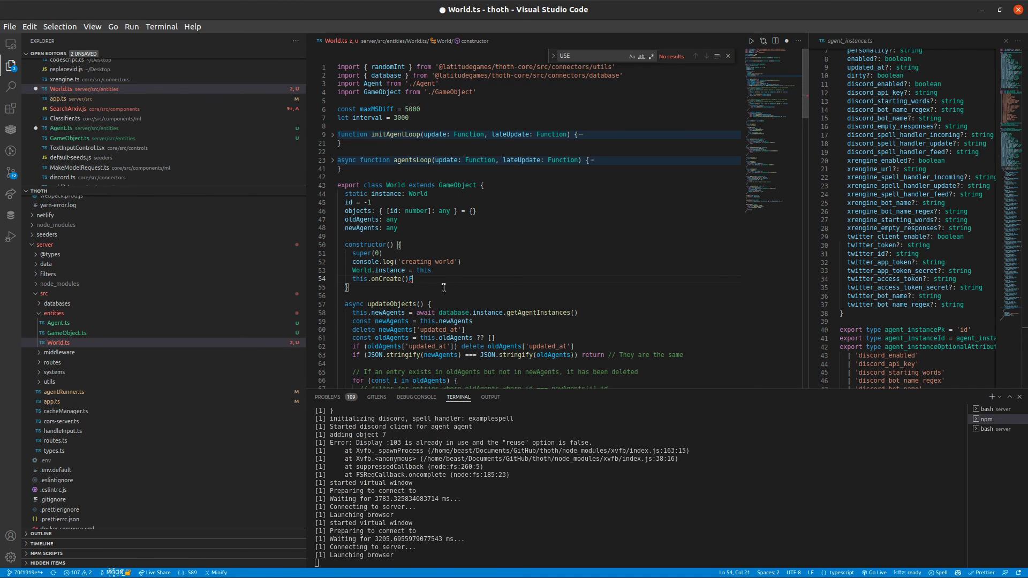
key(BackSpace)
key(ctrl+s)
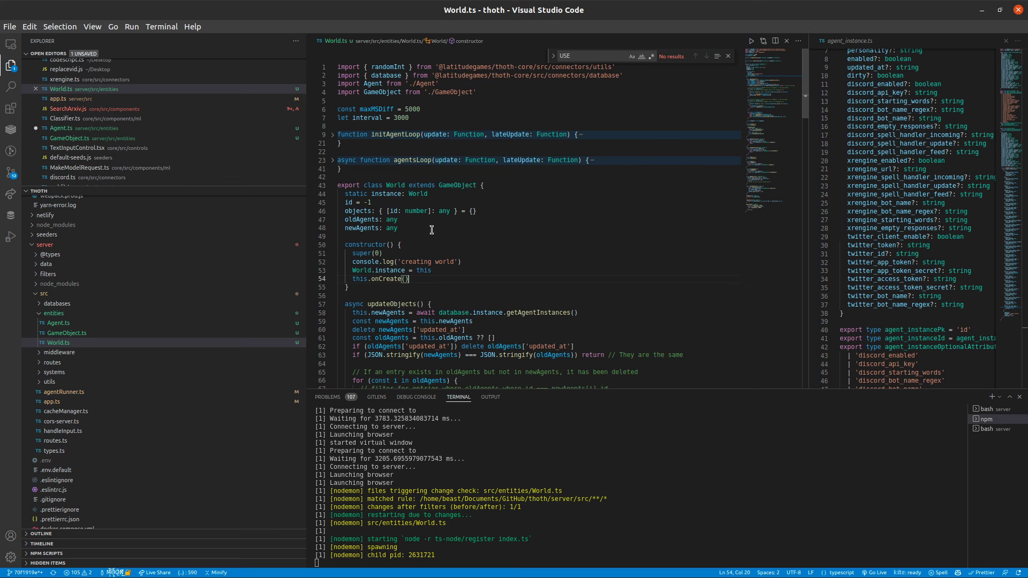
Check the restart log for the Discord and xrengine clients, then bring up Discord's #general.
scroll(431, 230, down, 5)
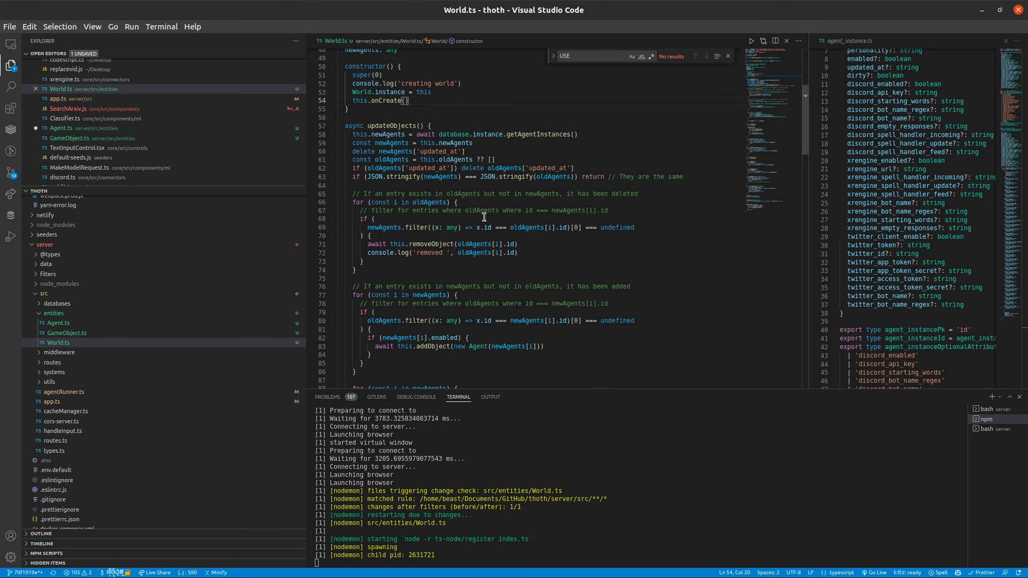
scroll(493, 149, down, 13)
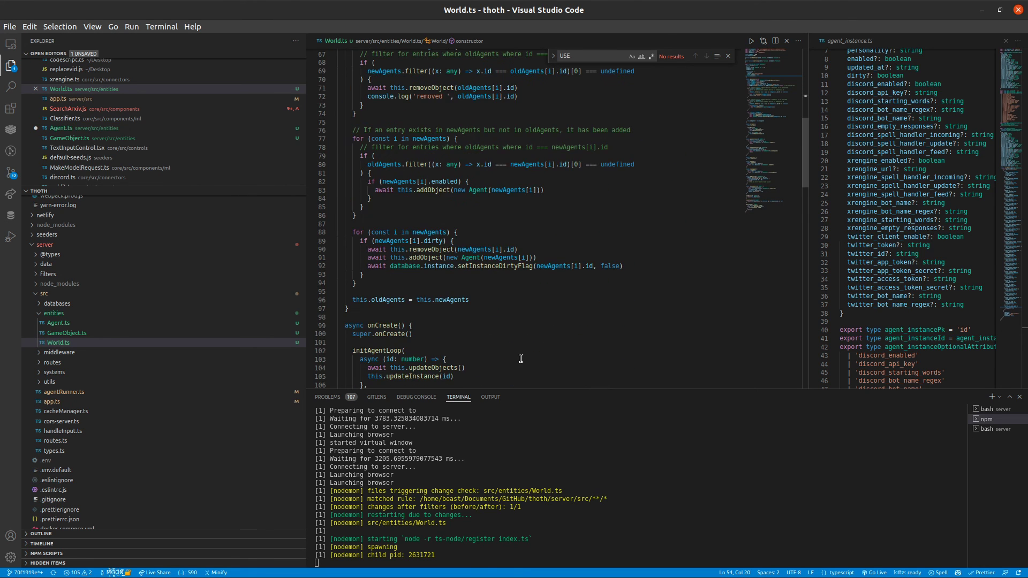
scroll(490, 261, down, 10)
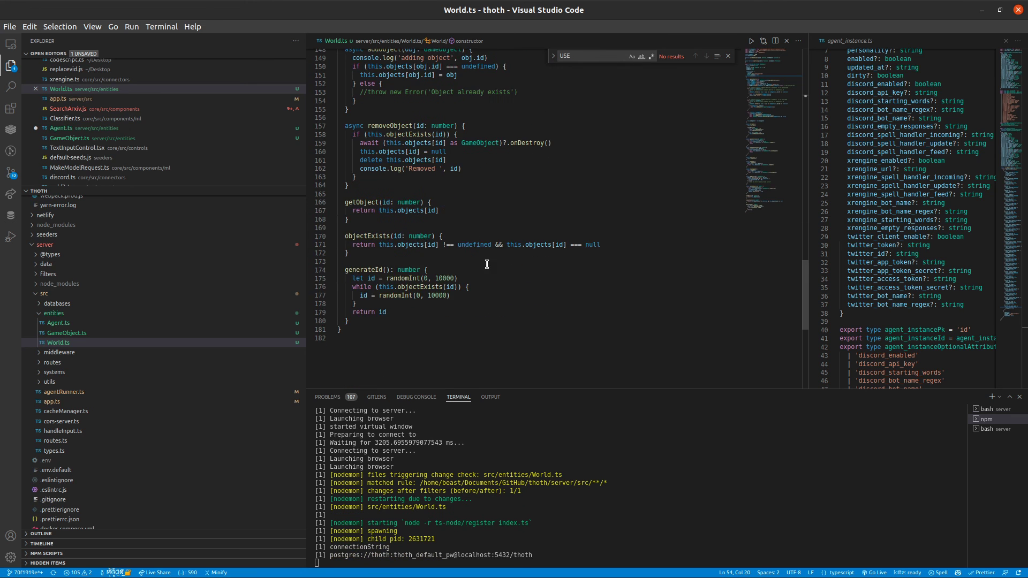
scroll(511, 243, up, 20)
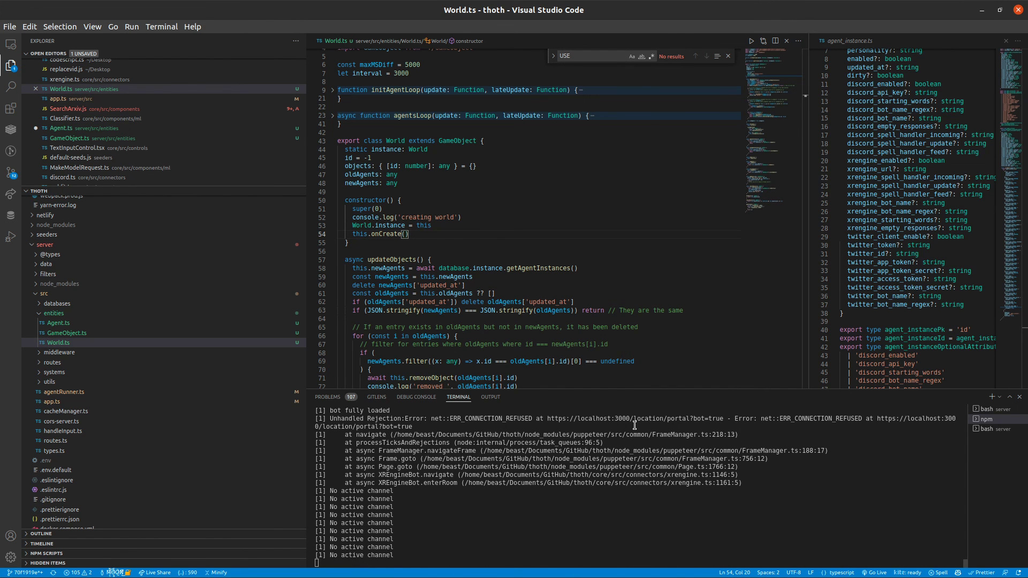
scroll(483, 483, up, 6)
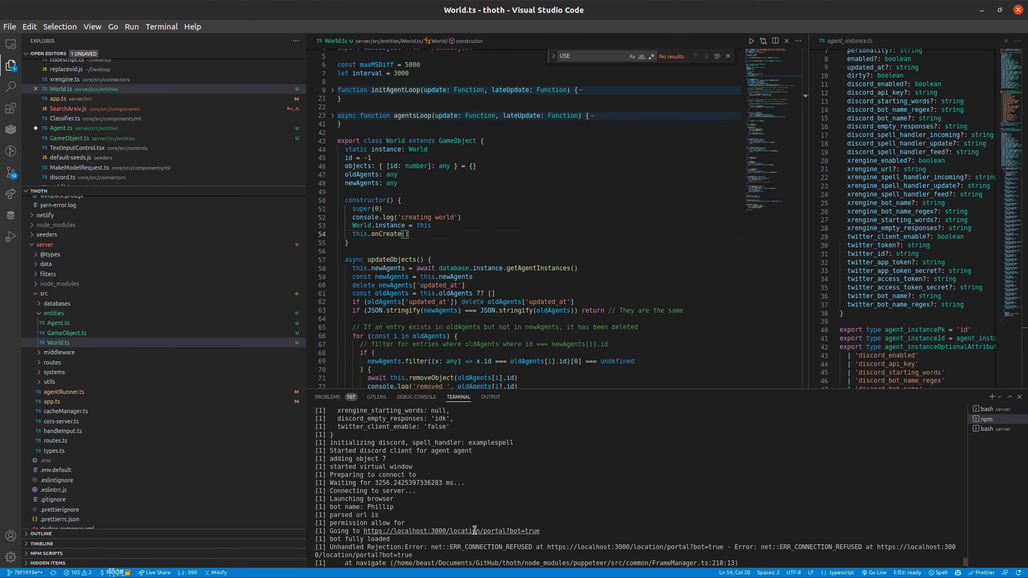
scroll(381, 494, up, 7)
scroll(422, 469, up, 6)
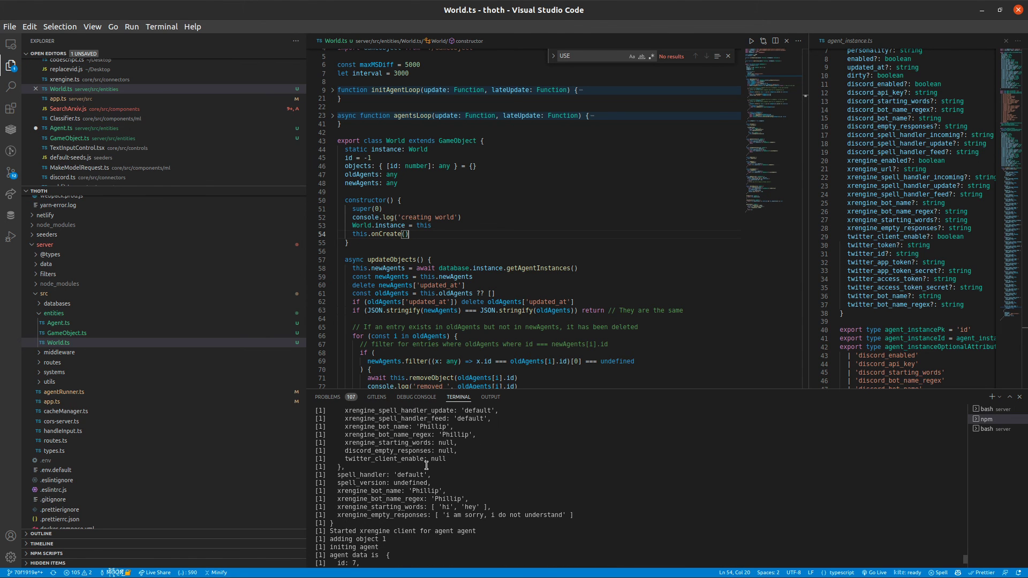
scroll(427, 465, down, 20)
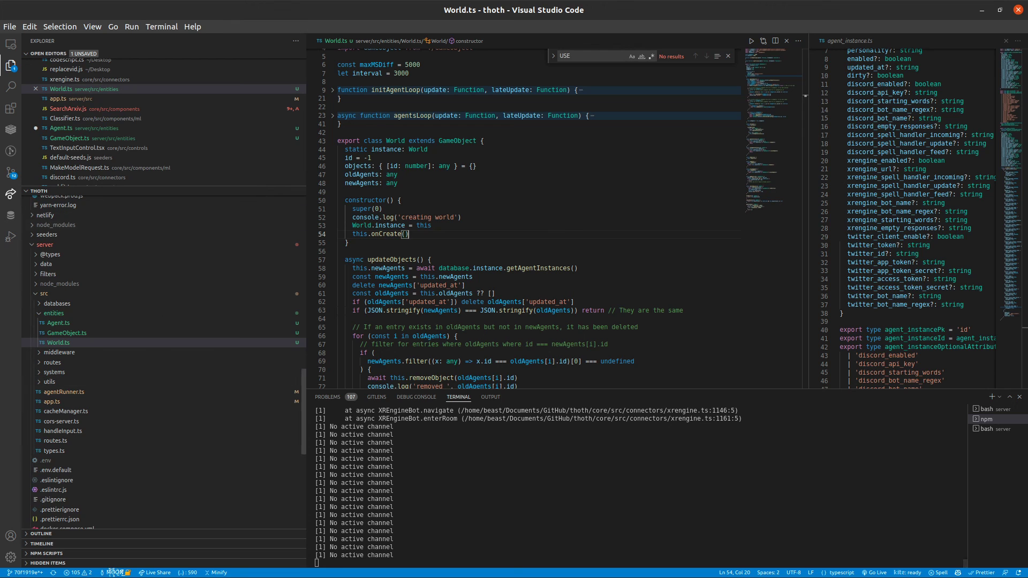
key(alt+Tab)
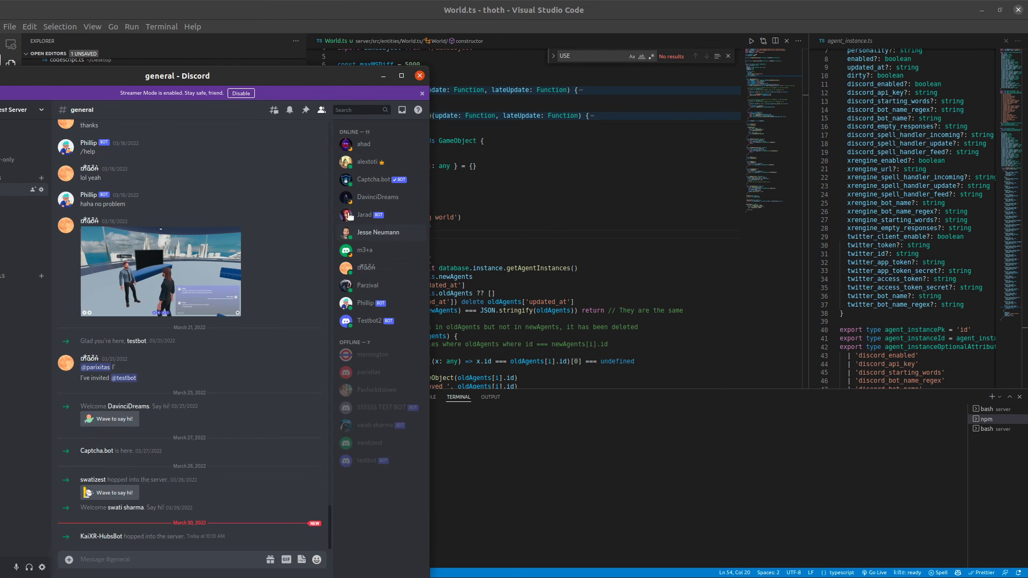
drag(112, 75, 186, 63)
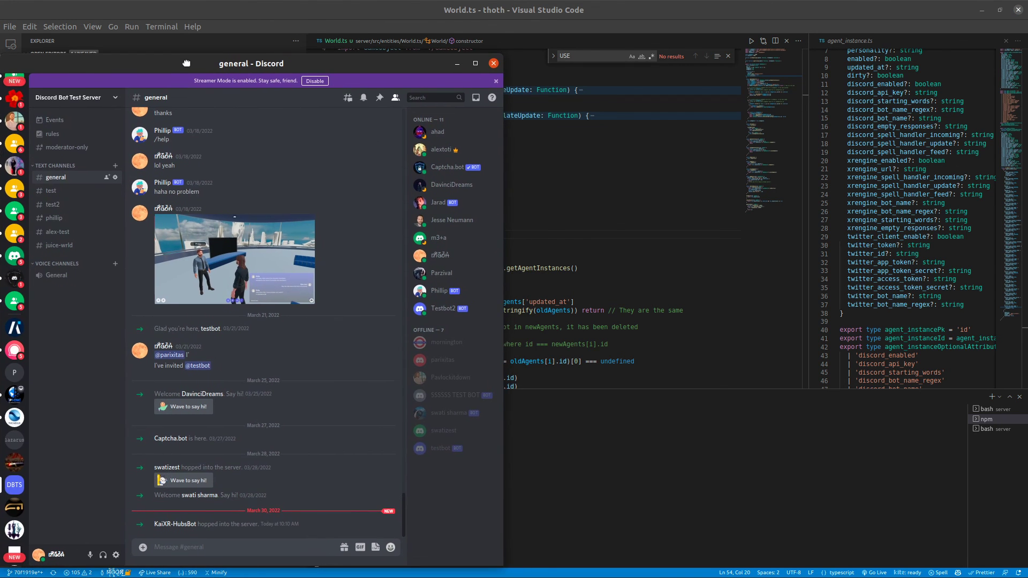
text(@)
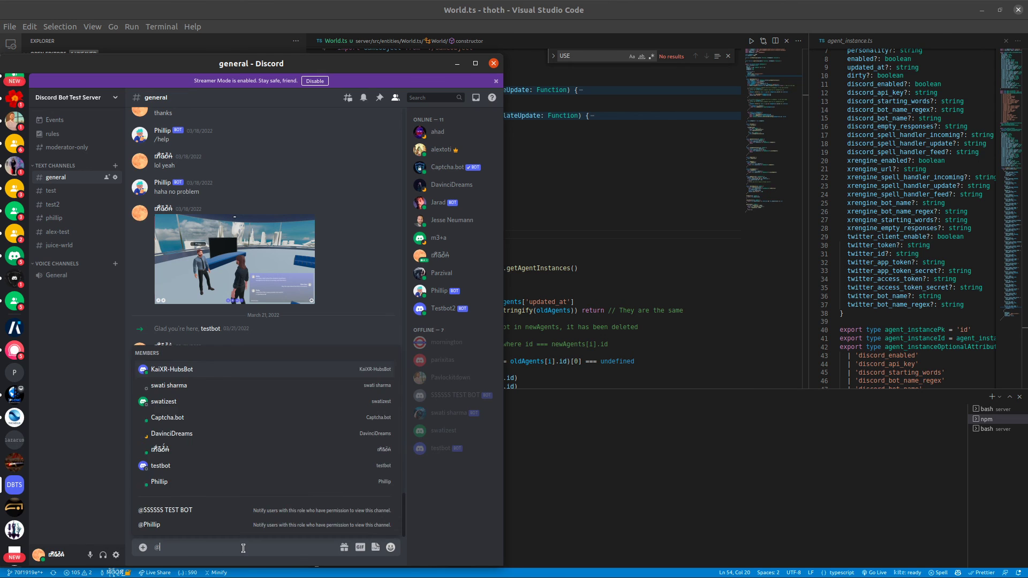
text(test)
key(Down)
key(Tab)
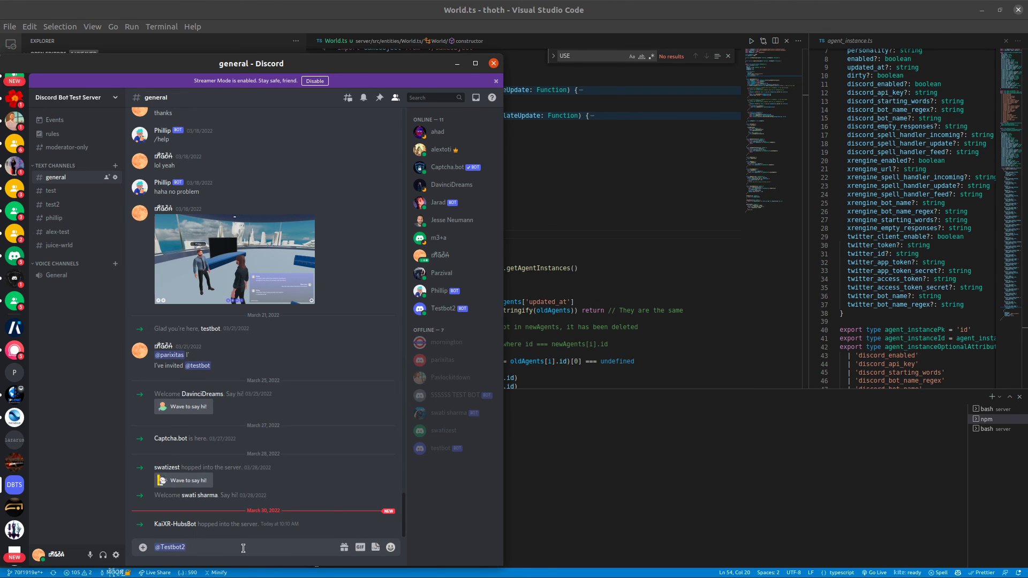
text(hi)
key(Return)
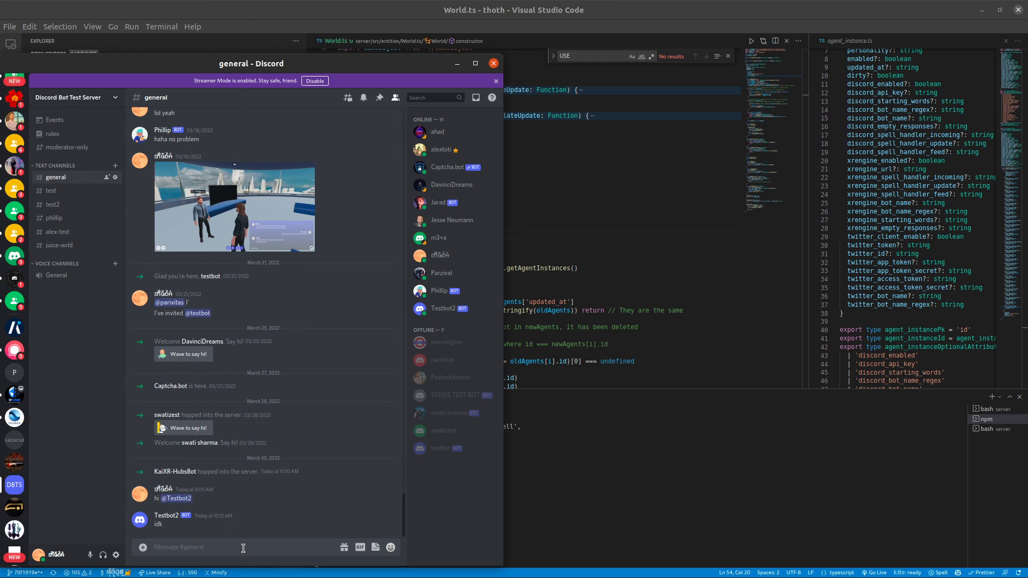
double_click(157, 523)
click(622, 428)
Look over the agent_instance row in TablePlus, then switch to the blank Thoth tab in Chromium.
key(alt+Tab)
key(alt+Tab)
key(alt+Tab)
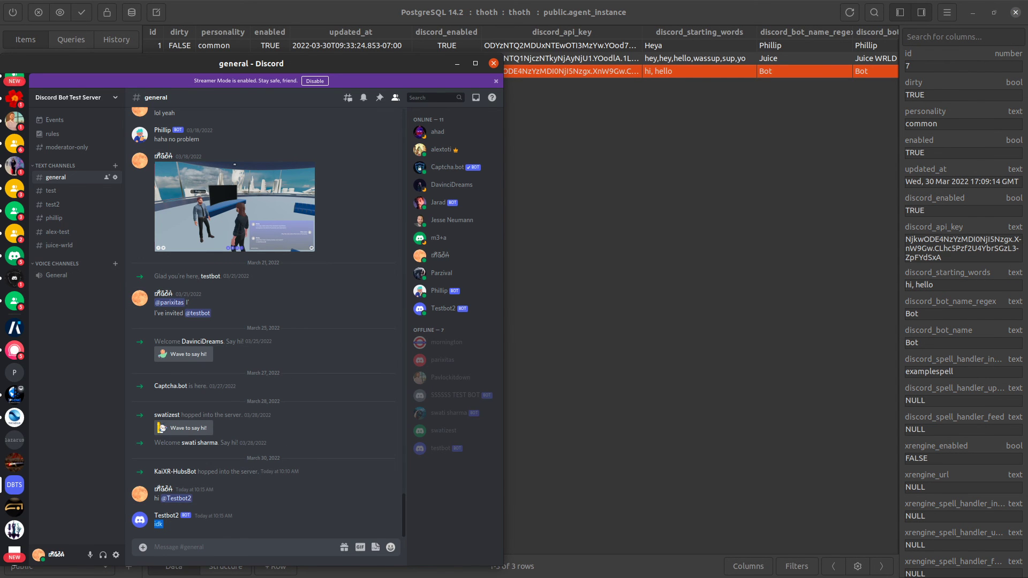
key(alt+Tab)
key(alt+Tab)
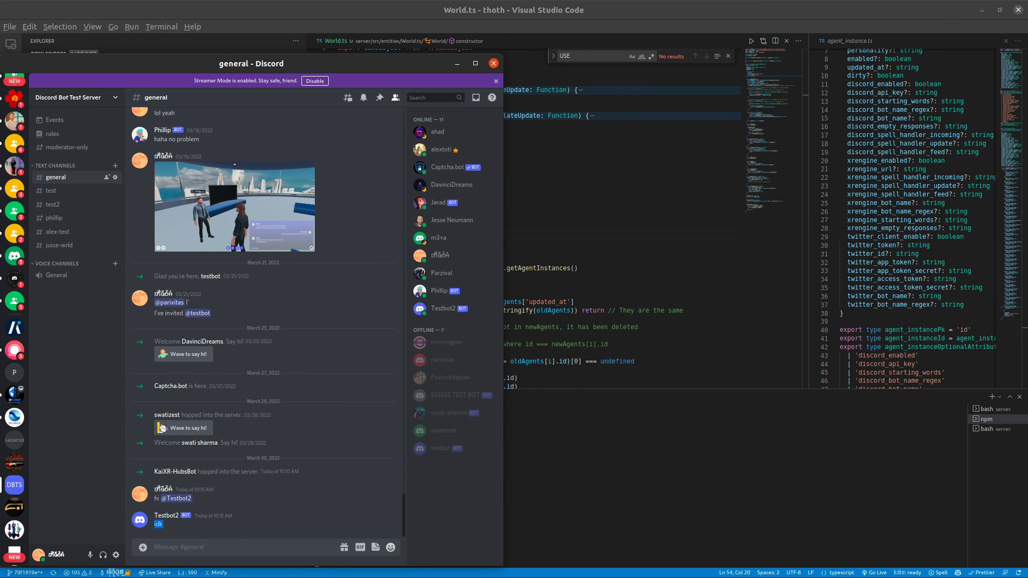
key(alt+Tab)
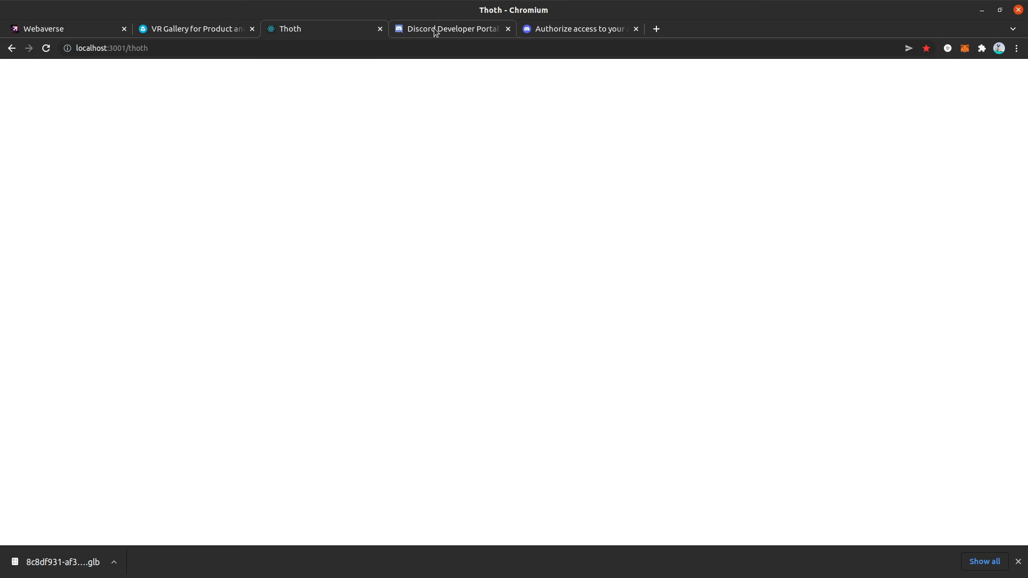
Reload localhost:3001/thoth so the spell editor loads.
click(183, 48)
key(Return)
key(alt+Tab)
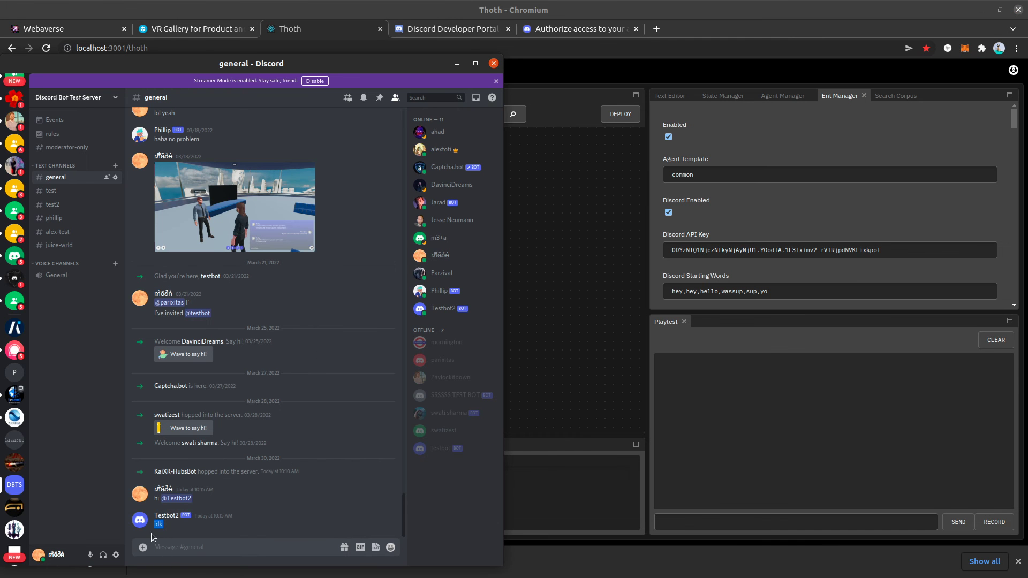
key(alt+Tab)
Inspect the Ent Manager settings, including the 'idk' Discord Empty Responses value.
scroll(767, 208, down, 15)
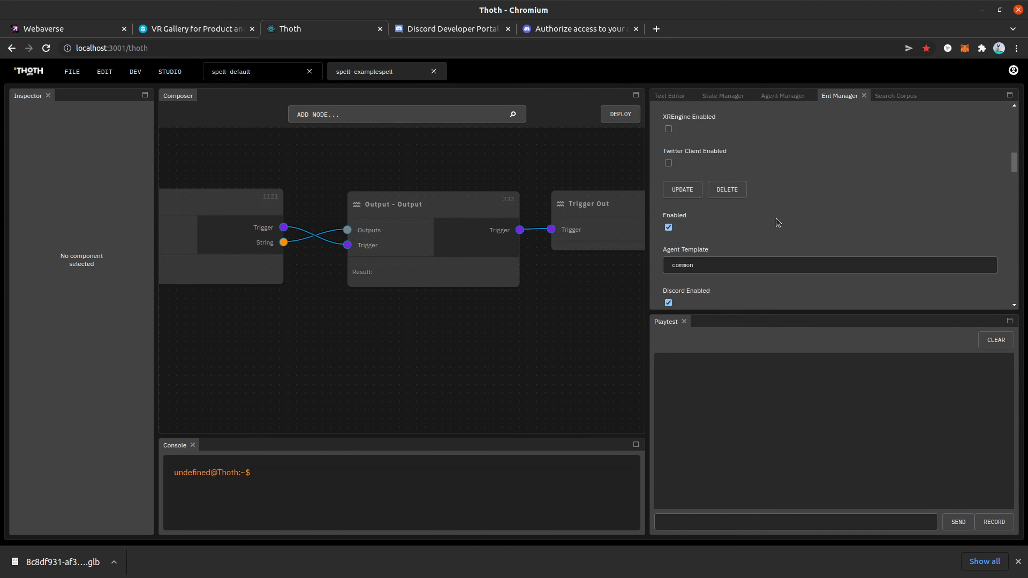
scroll(798, 235, down, 10)
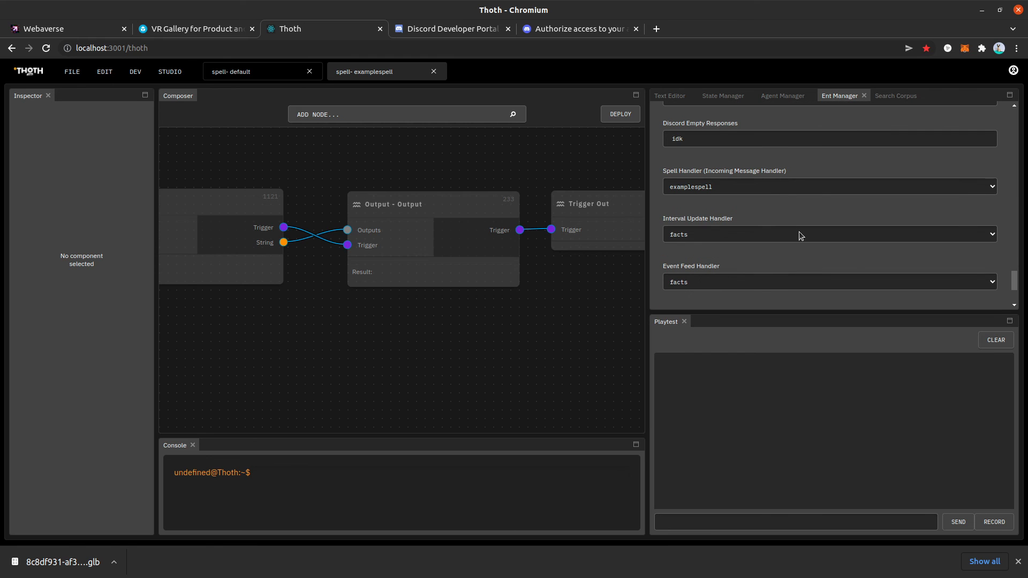
scroll(799, 235, up, 1)
double_click(677, 196)
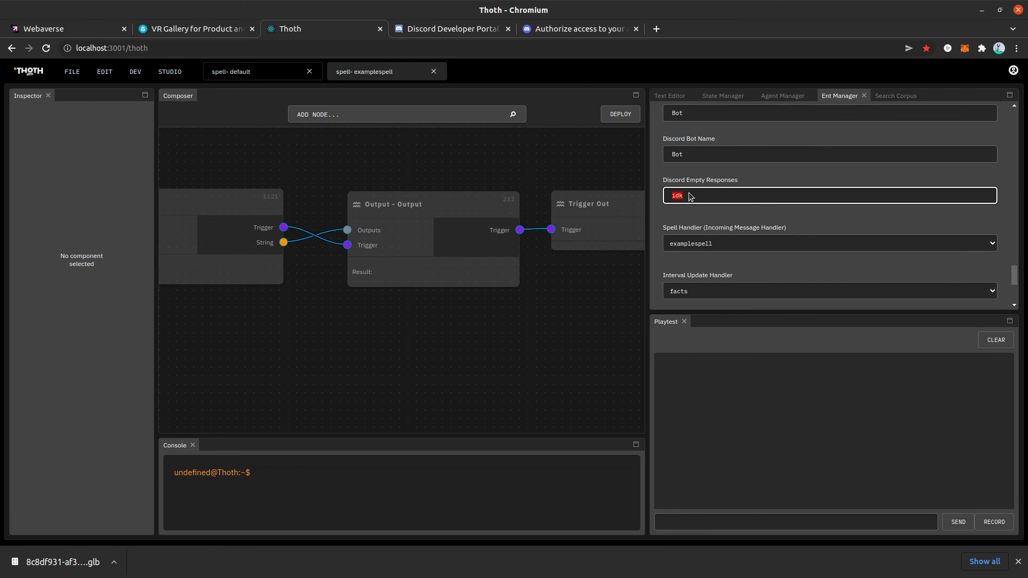
click(518, 341)
scroll(517, 341, down, 3)
drag(298, 366, 429, 367)
Reposition the Input node and detach its link from Echo's String input.
click(225, 268)
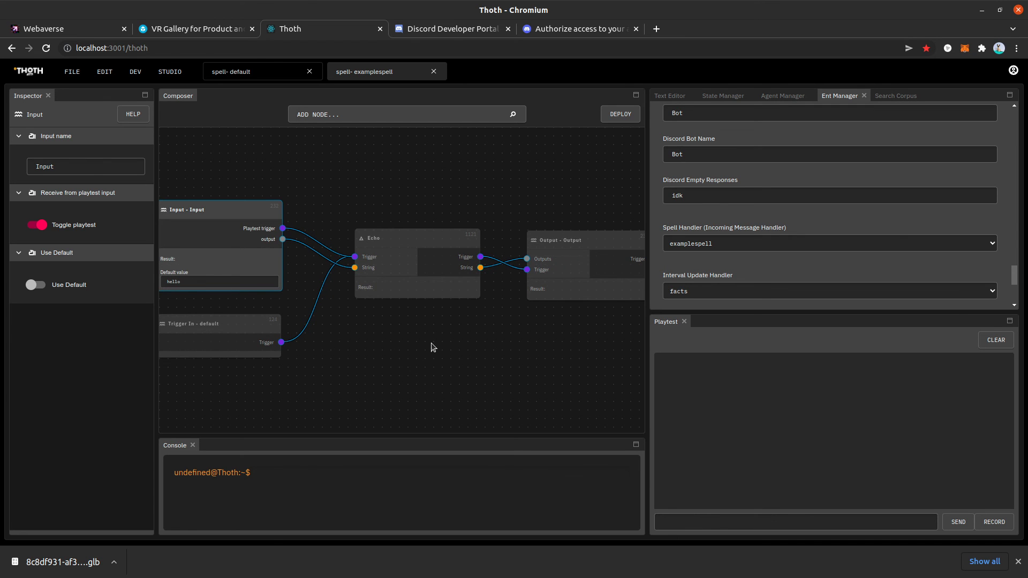
drag(431, 346, 487, 353)
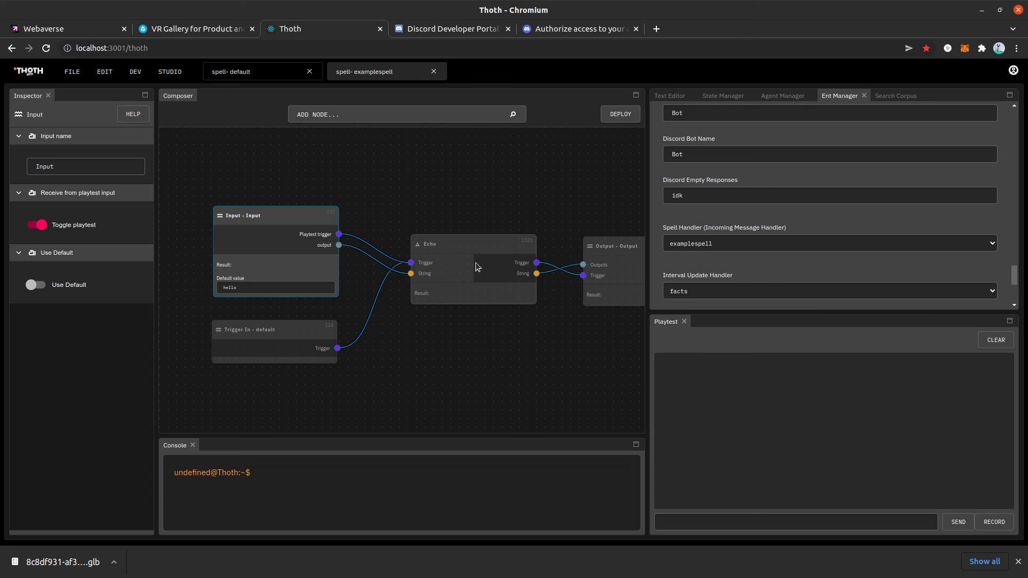
drag(327, 253, 261, 230)
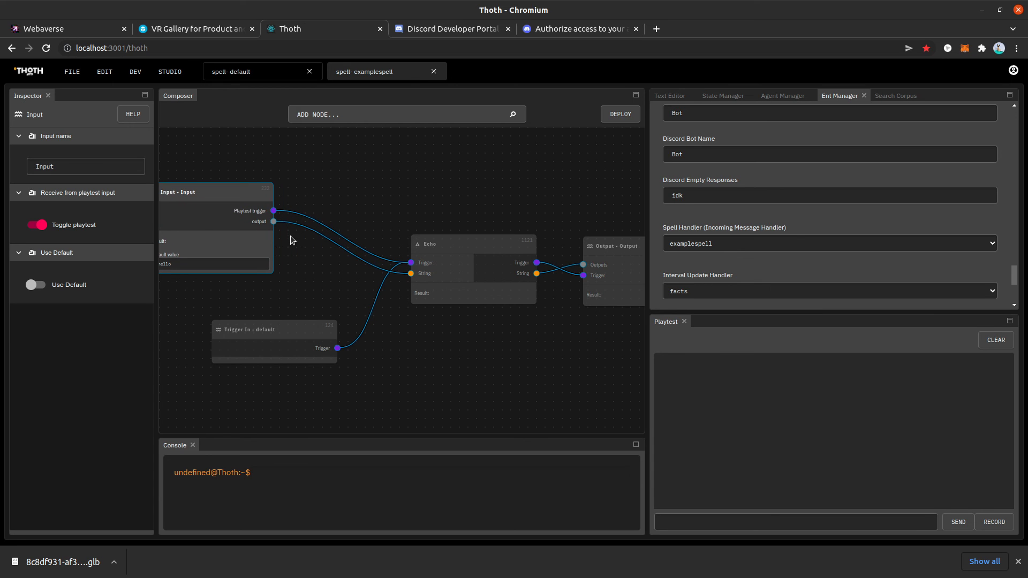
click(410, 275)
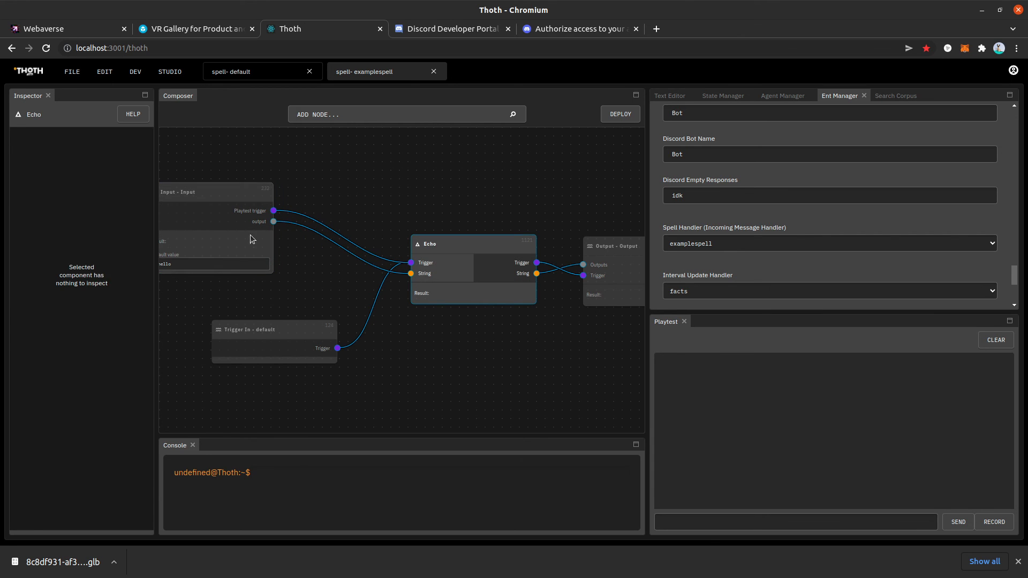
drag(216, 238, 278, 216)
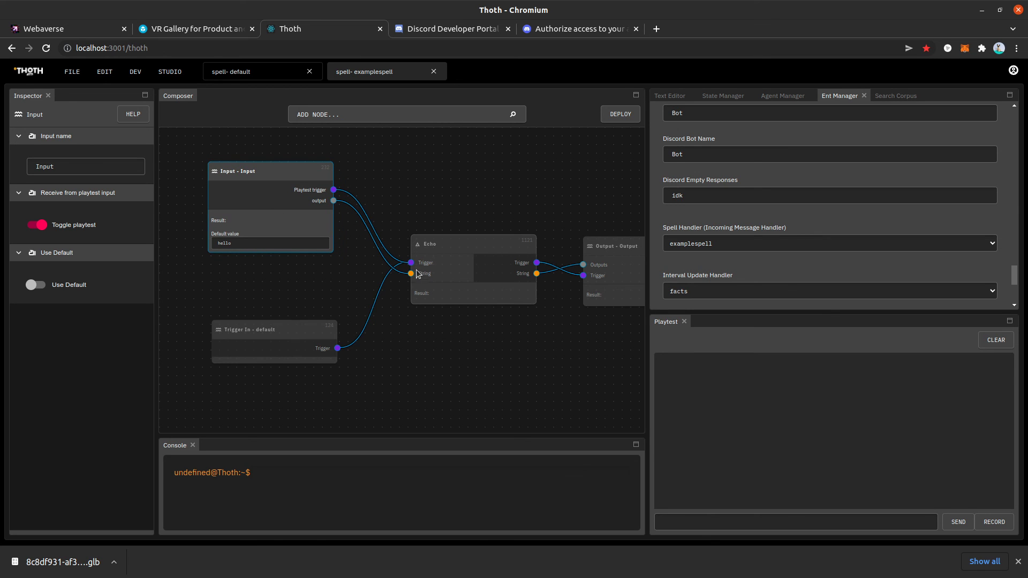
drag(410, 273, 282, 275)
drag(303, 222, 276, 174)
Remove the Trigger In and Input links from Echo's Trigger input.
scroll(385, 296, down, 2)
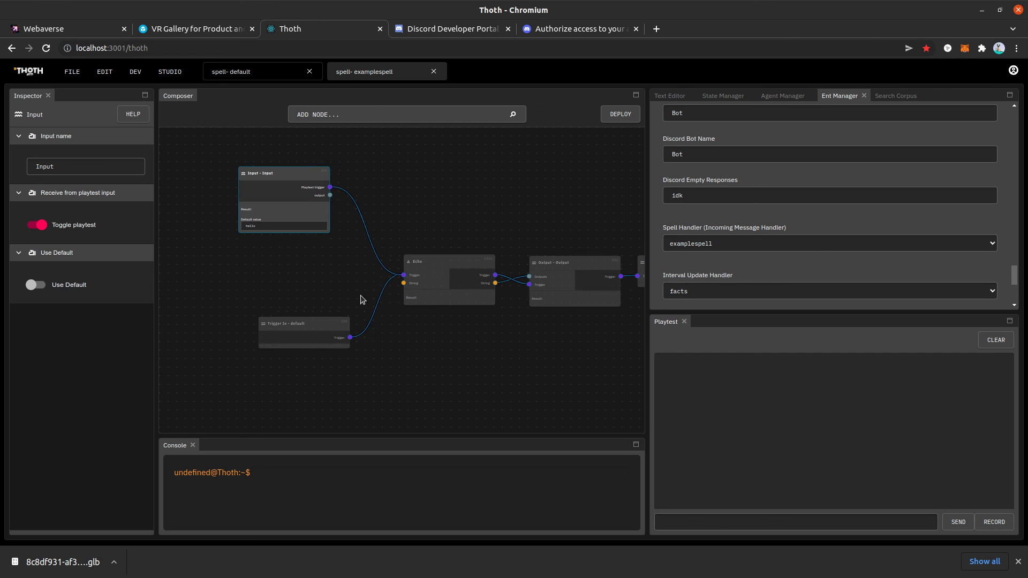
drag(360, 296, 361, 317)
drag(293, 220, 300, 205)
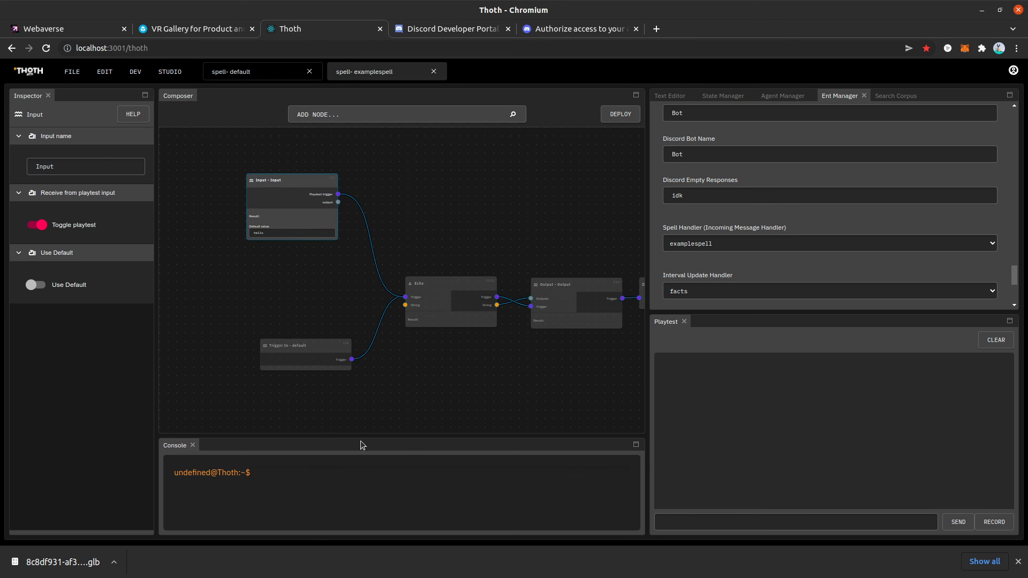
mouse_move(405, 306)
mouse_down()
mouse_move(389, 321)
mouse_move(263, 298)
mouse_move(406, 311)
mouse_up()
drag(274, 204, 245, 211)
drag(404, 299, 316, 276)
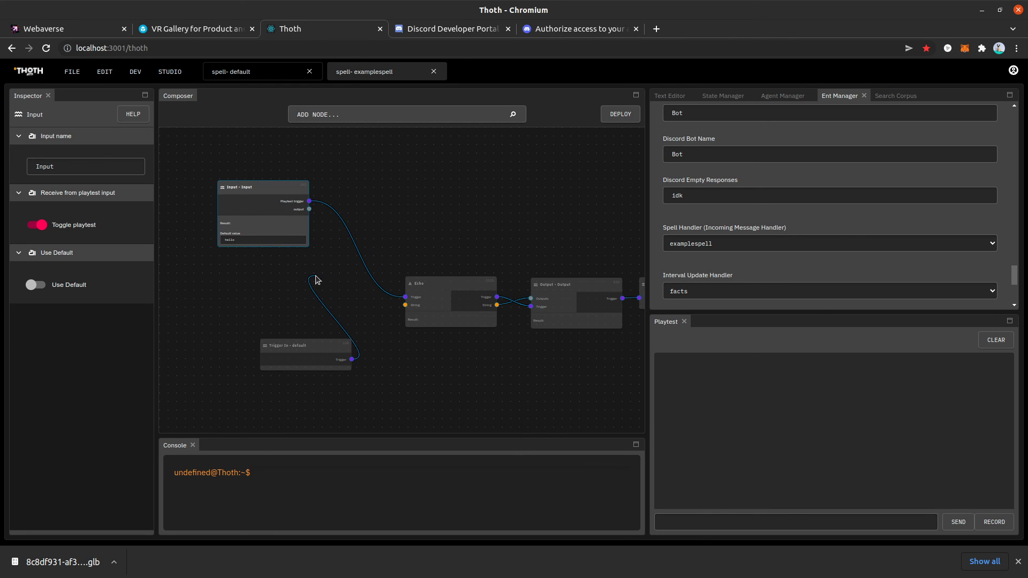
drag(402, 299, 292, 284)
drag(278, 211, 223, 202)
Add an Input Destructure node and place it beside the Input node.
right_click(300, 169)
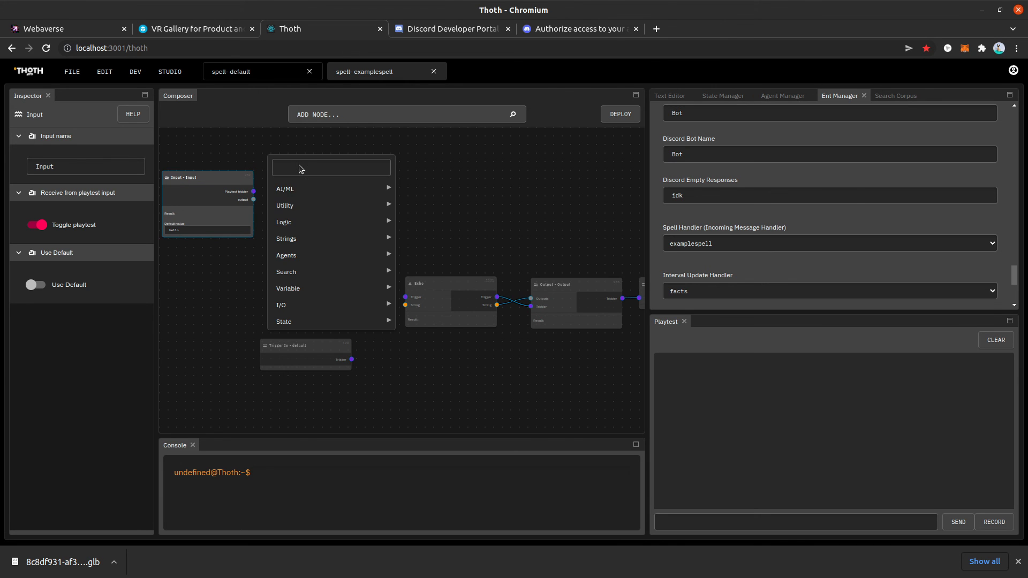
mouse_move(328, 261)
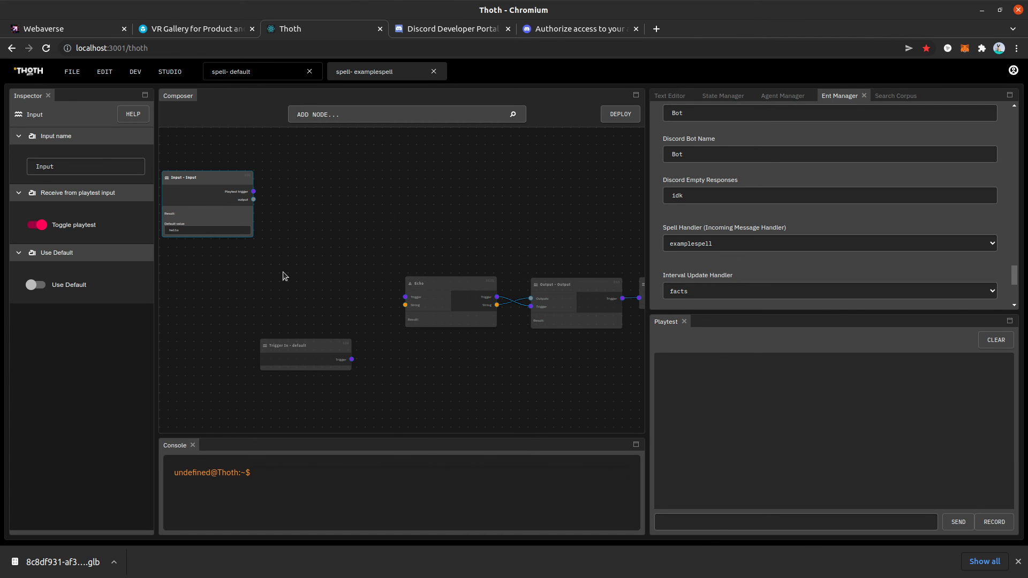
scroll(284, 275, down, 5)
drag(405, 397, 305, 259)
scroll(301, 232, up, 5)
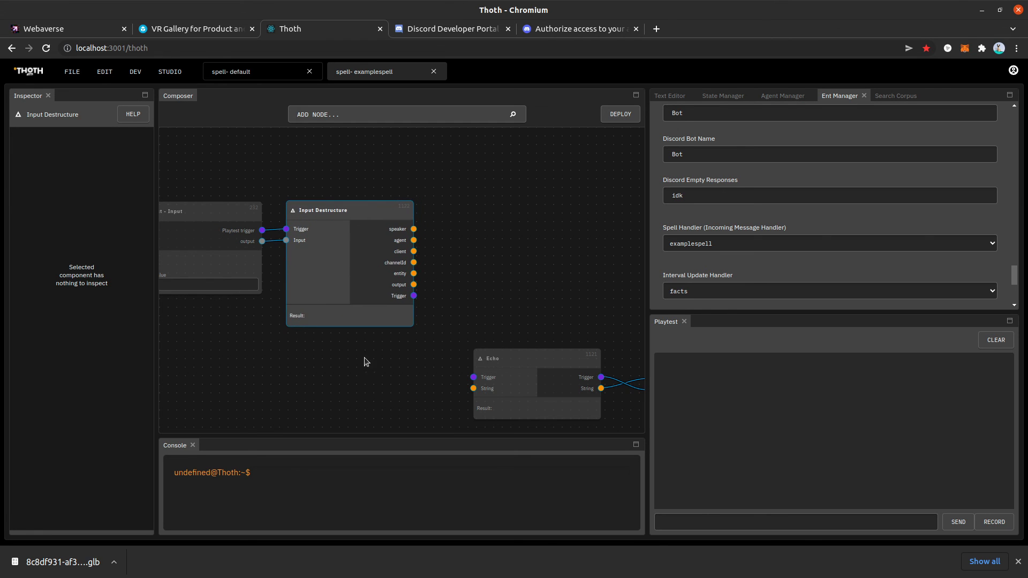
drag(362, 361, 262, 349)
Connect Input Destructure's Trigger and output to Echo's Trigger and String inputs.
drag(308, 269, 367, 351)
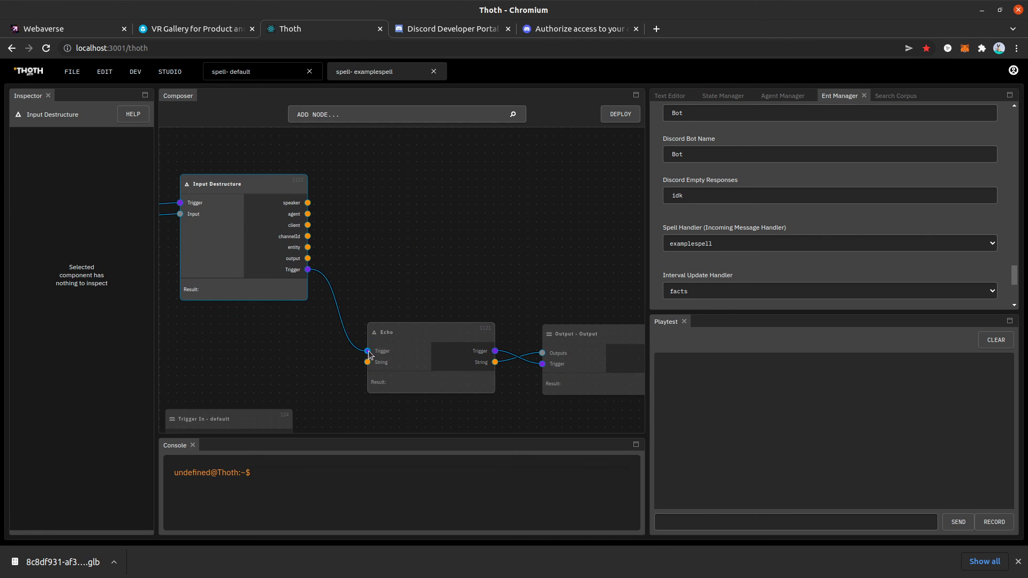
drag(307, 258, 369, 364)
drag(282, 369, 210, 331)
drag(363, 321, 350, 280)
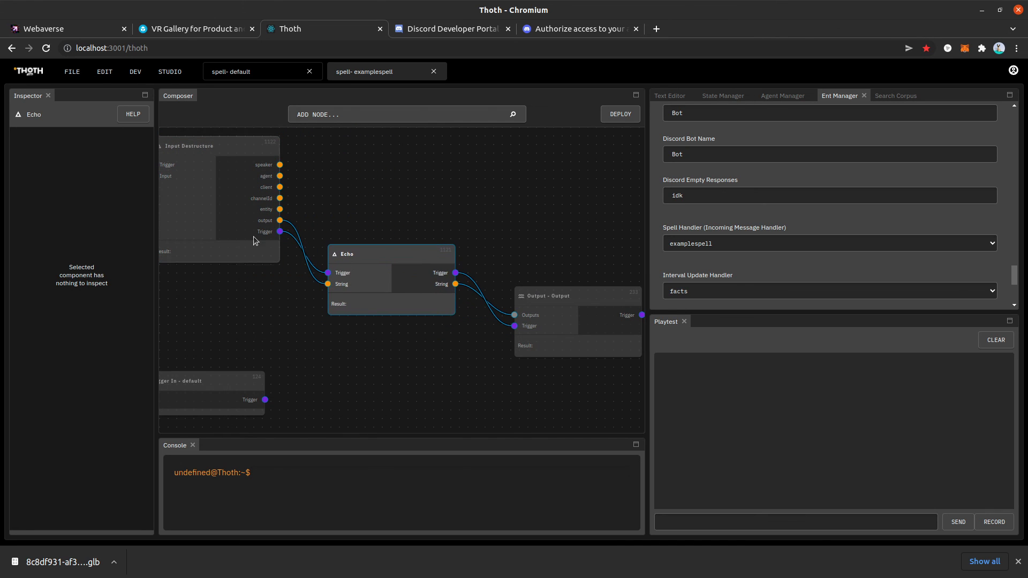
Move Trigger In under Input Destructure and wire its Trigger into Echo's Trigger.
drag(310, 325, 339, 328)
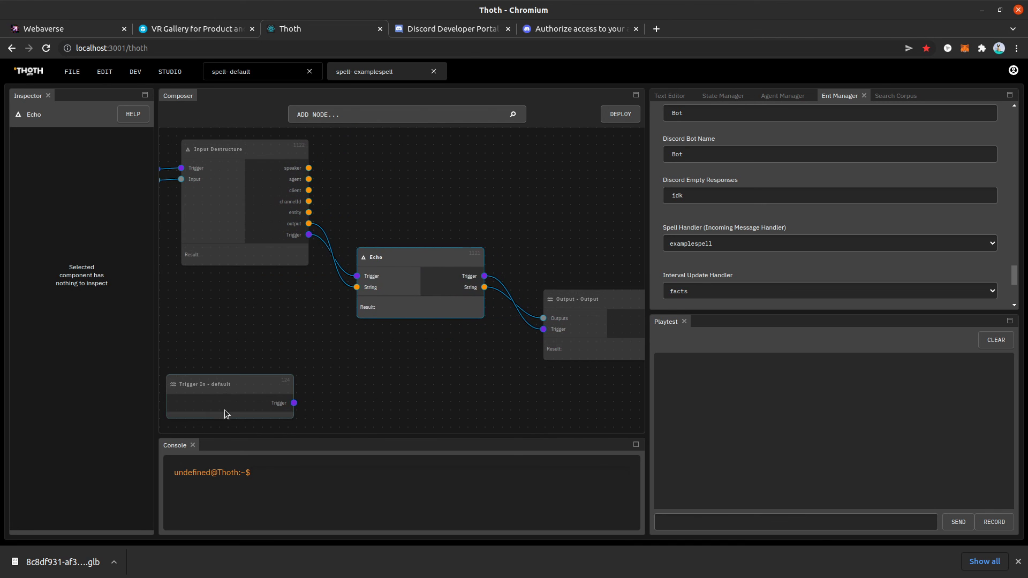
drag(223, 409, 239, 317)
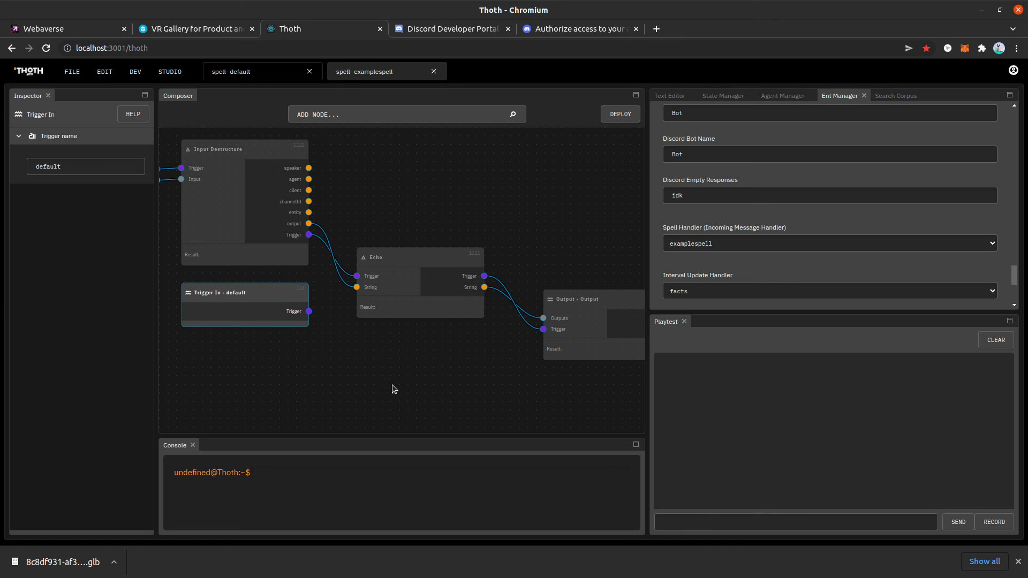
drag(392, 385, 383, 391)
drag(301, 320, 348, 282)
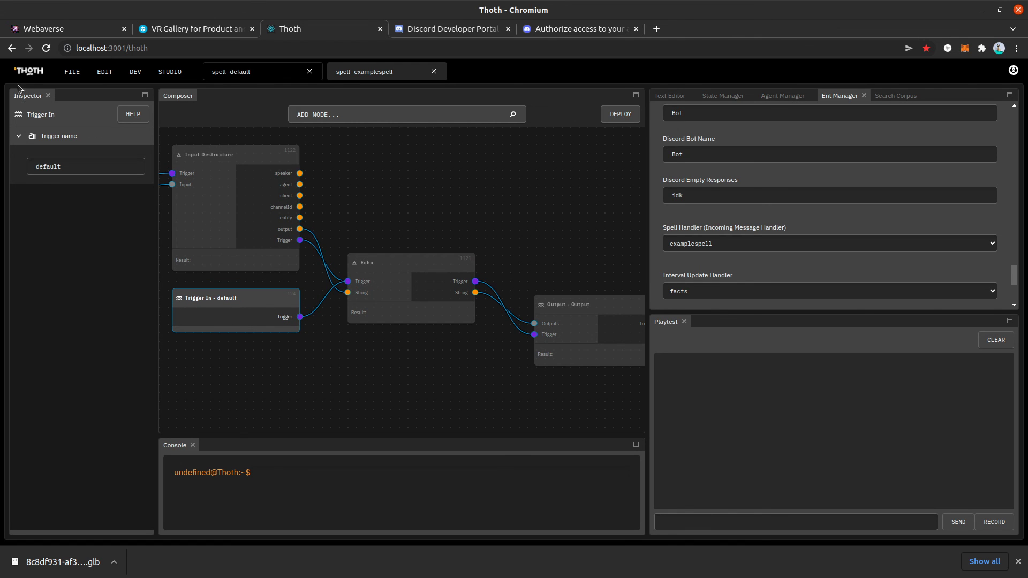
Save the spell project via File > Save > Save Project.
mouse_move(62, 70)
mouse_move(83, 147)
click(174, 140)
mouse_move(72, 72)
mouse_move(133, 140)
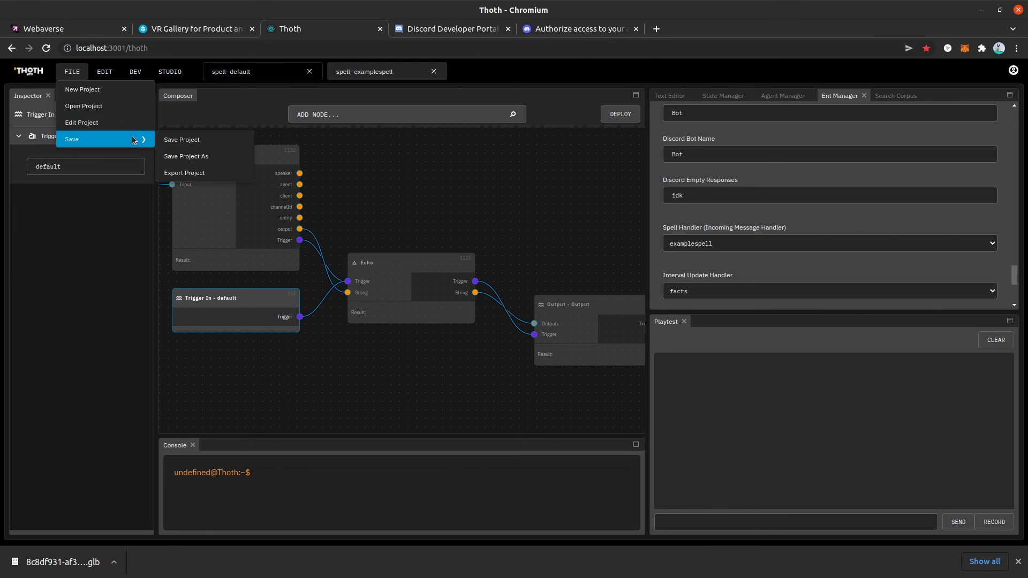
click(178, 140)
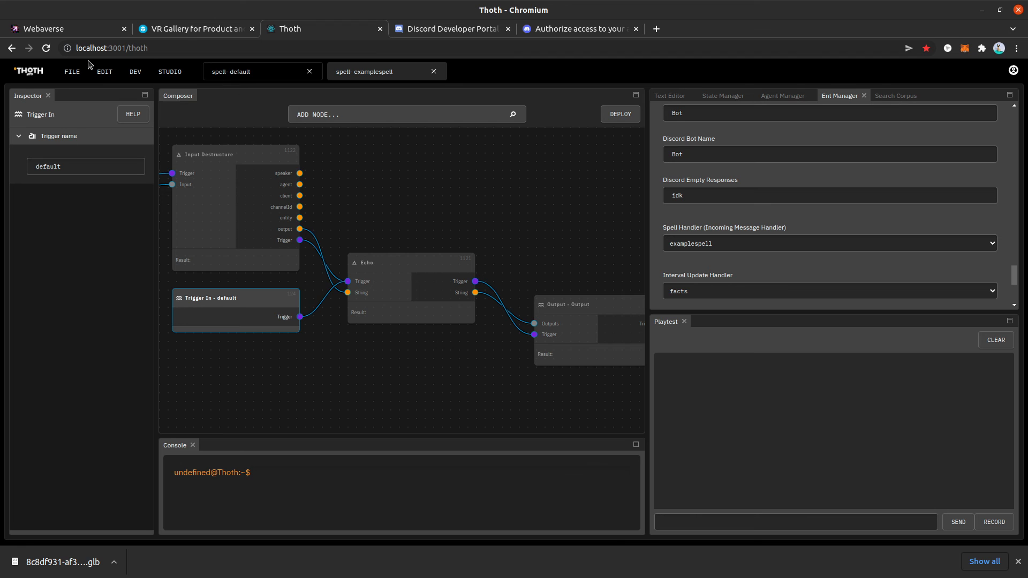
Deploy examplespell as a new version and confirm the deployment.
click(620, 114)
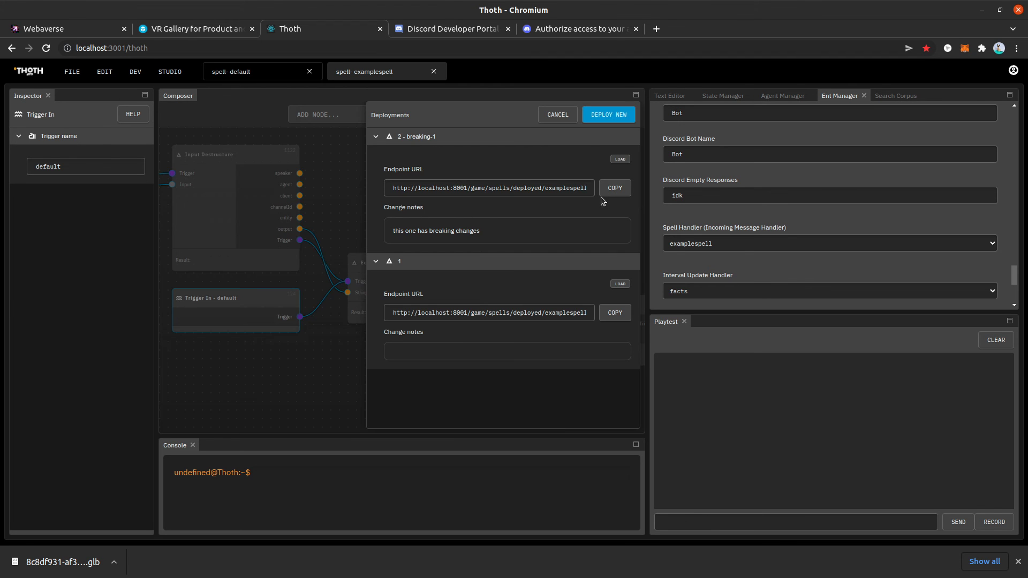
click(608, 115)
click(621, 393)
click(557, 115)
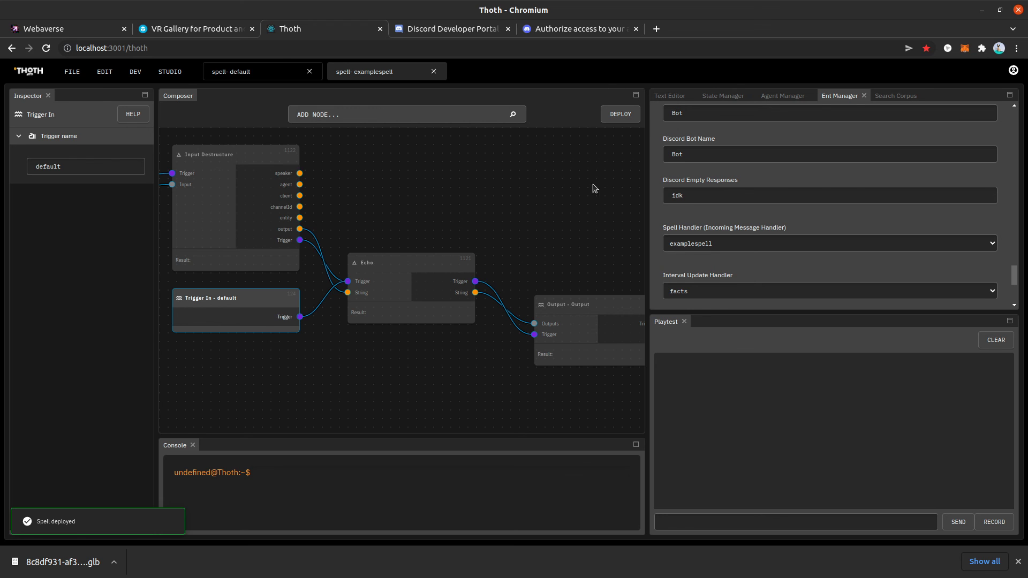
key(alt+Tab)
key(alt+Tab)
key(alt+Tab)
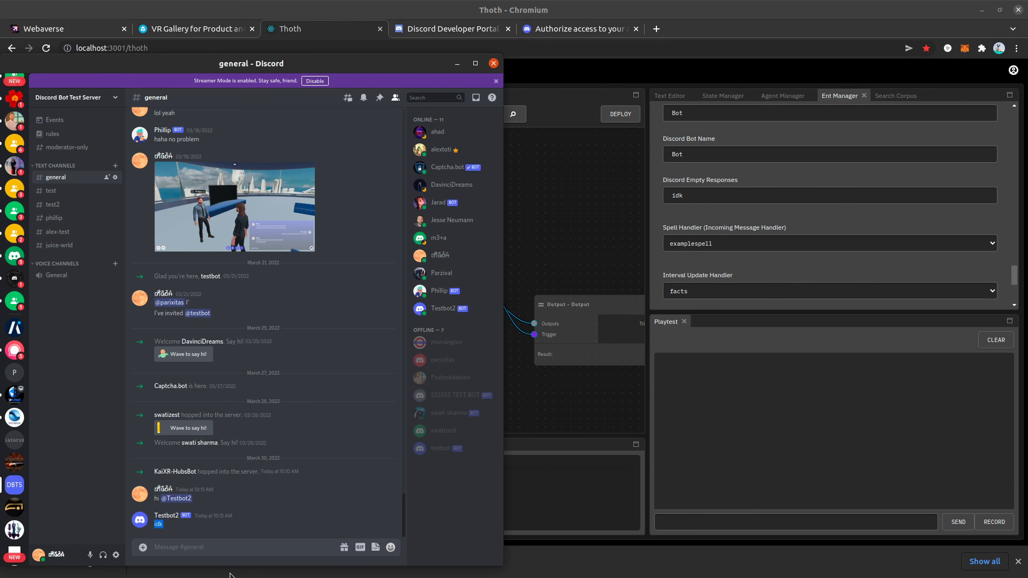
text(hi @tes)
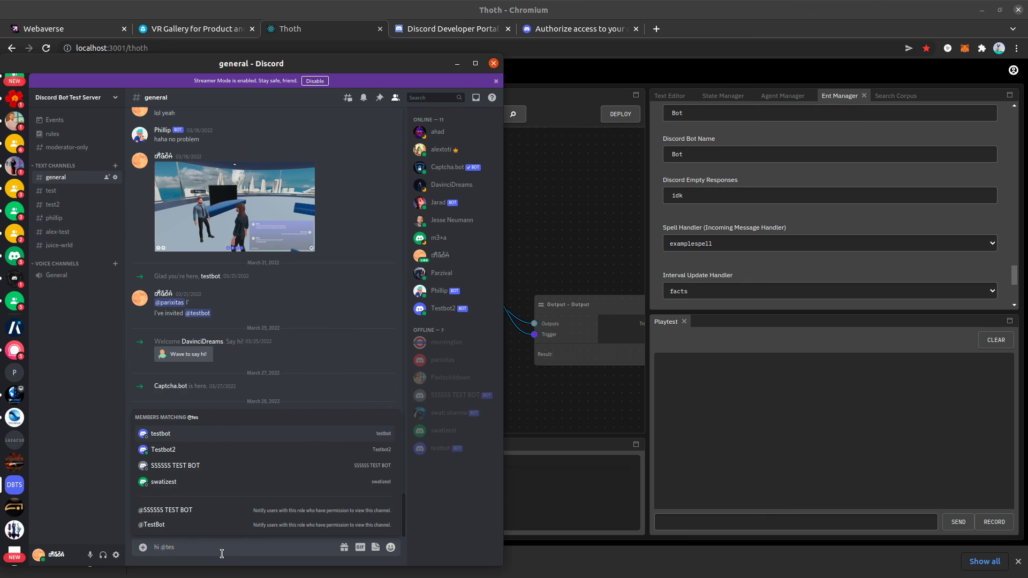
key(Down)
key(Return)
key(Return)
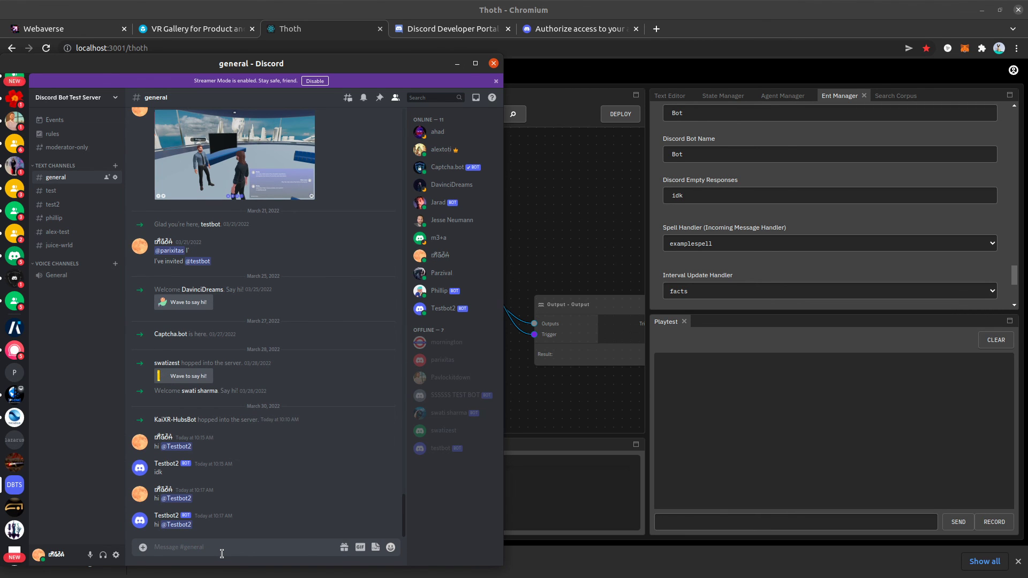
text(how are you)
key(Return)
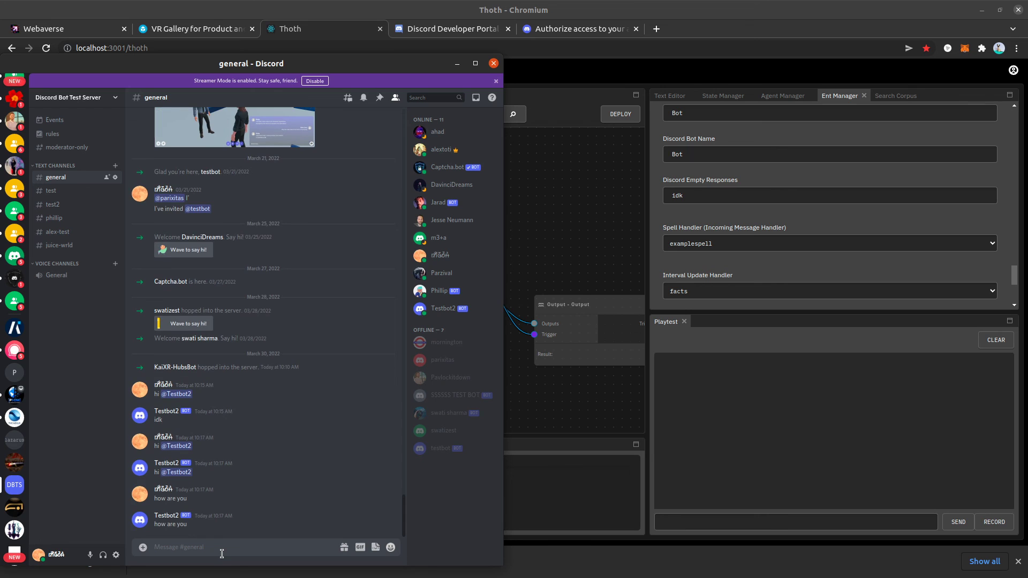
Move the Output and Trigger Out nodes up to sit right of Echo.
click(584, 210)
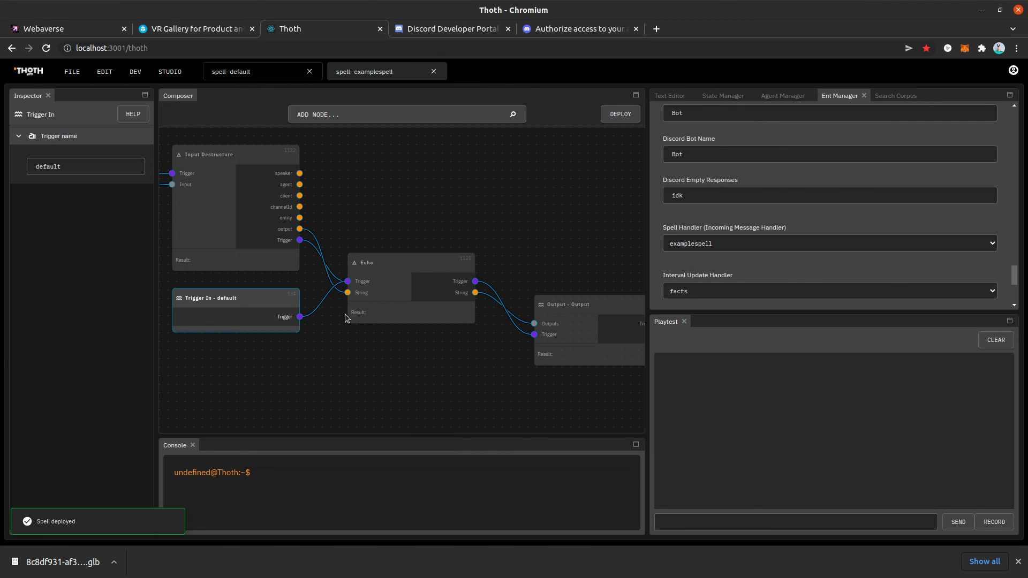
scroll(423, 375, down, 5)
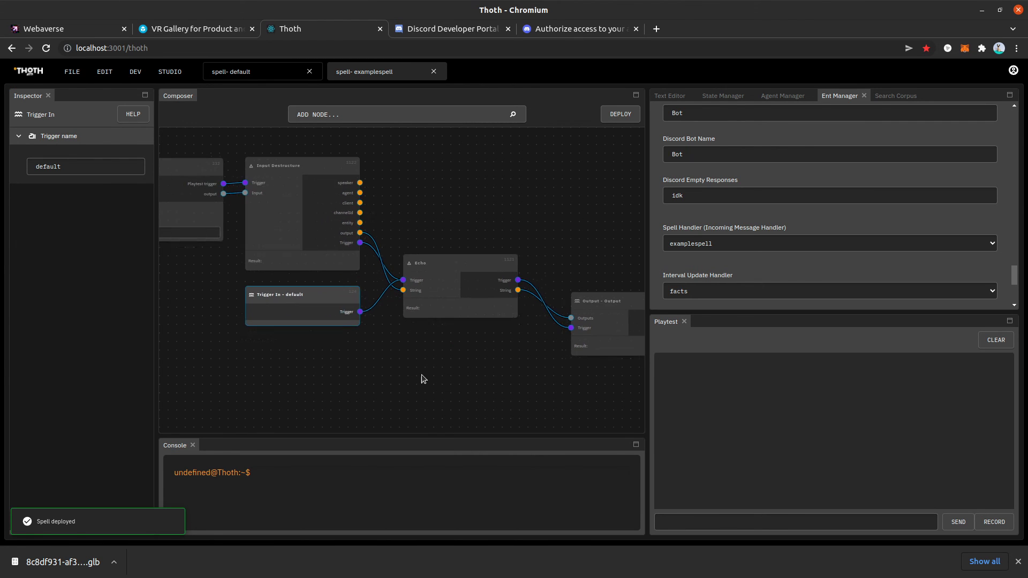
scroll(380, 399, up, 1)
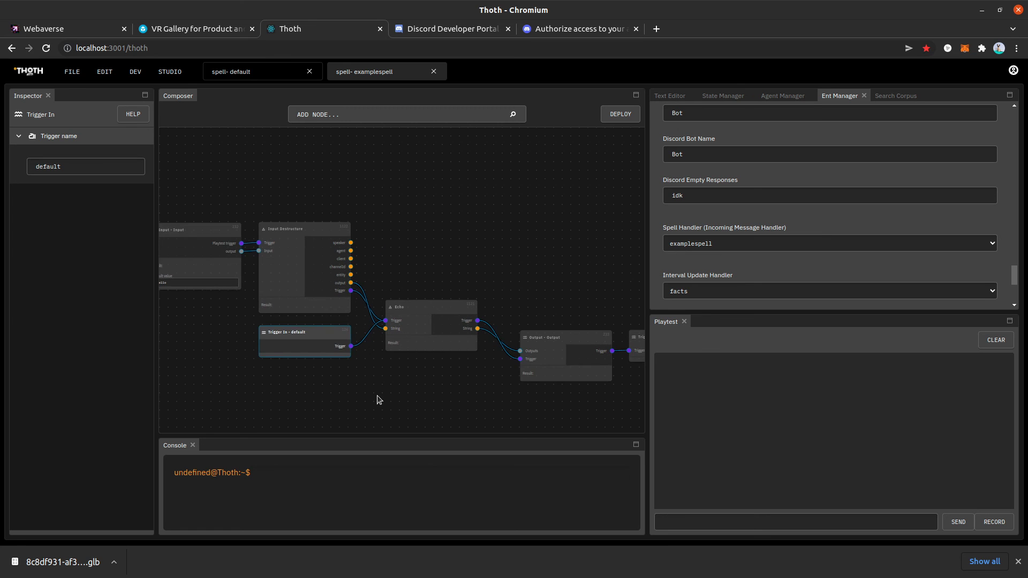
drag(559, 342, 519, 250)
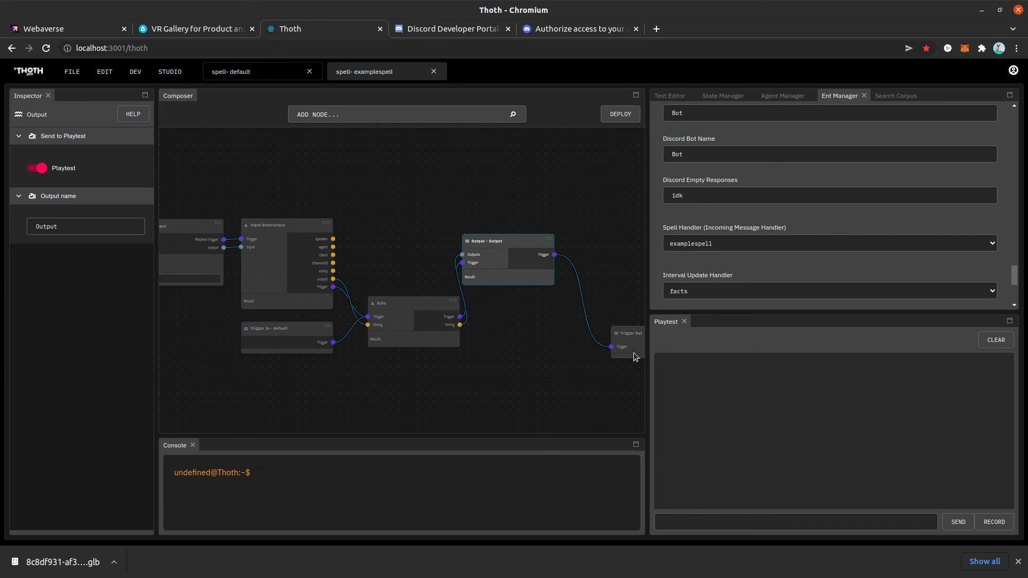
drag(634, 352, 586, 260)
drag(536, 395, 559, 394)
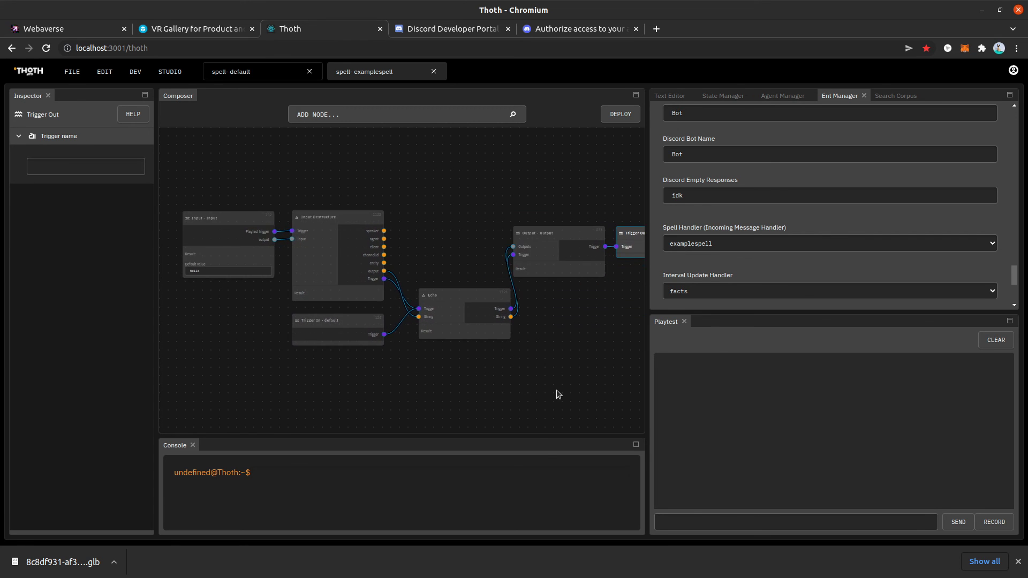
drag(586, 354, 567, 347)
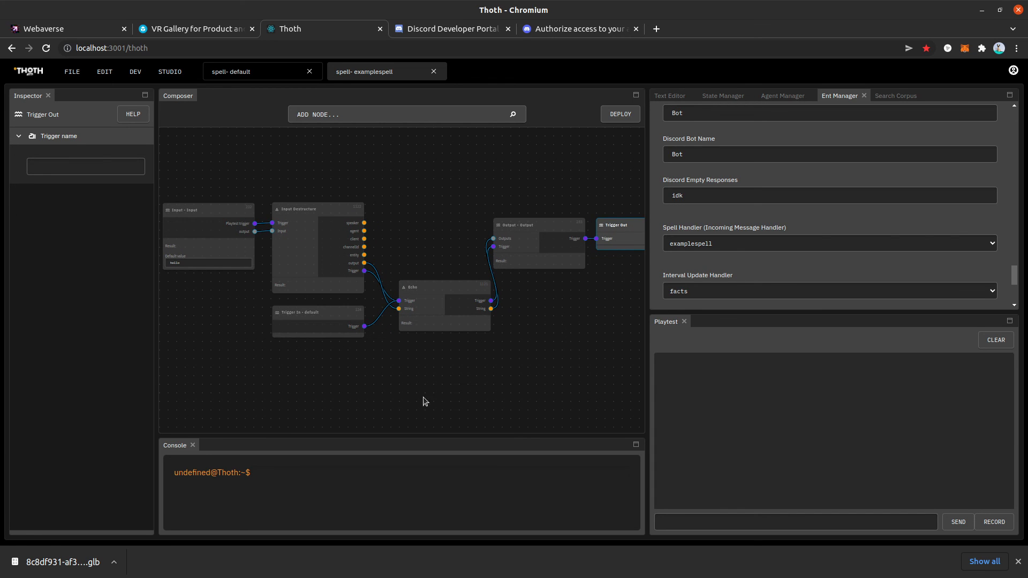
drag(509, 367, 491, 376)
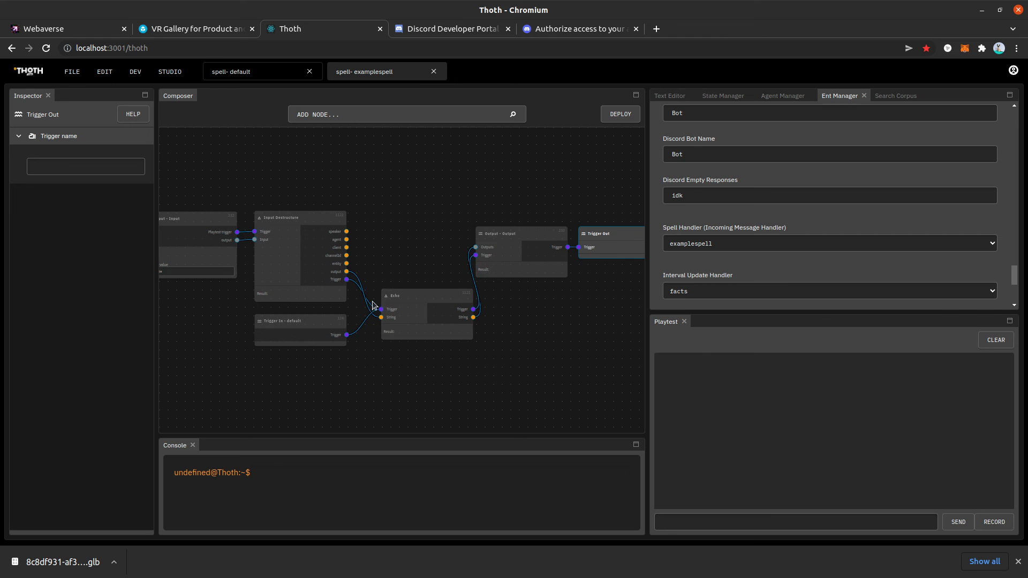
Save the examplespell project via File > Save > Save Project.
scroll(448, 241, up, 2)
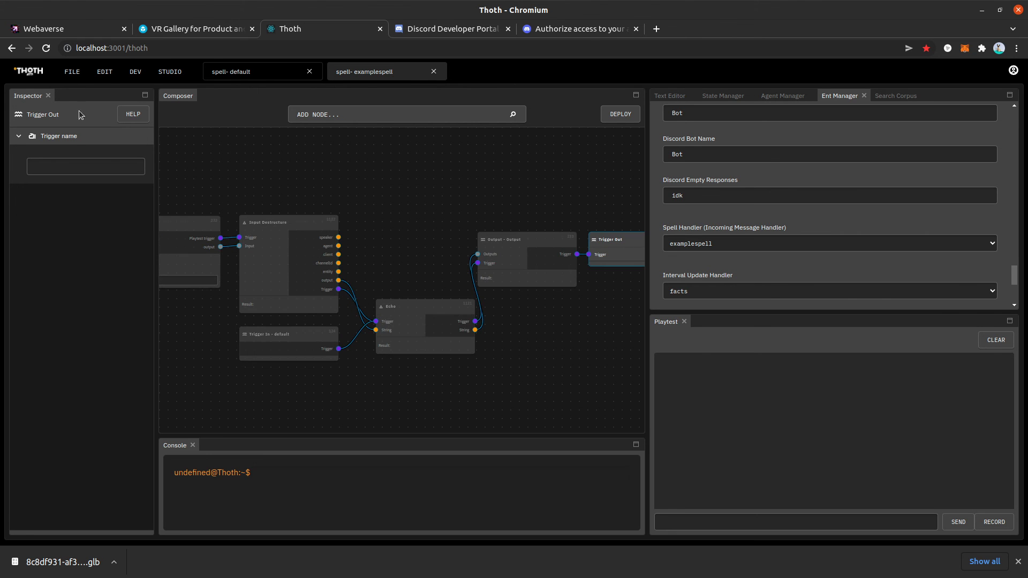
click(65, 71)
mouse_move(86, 138)
click(173, 135)
key(alt+Tab)
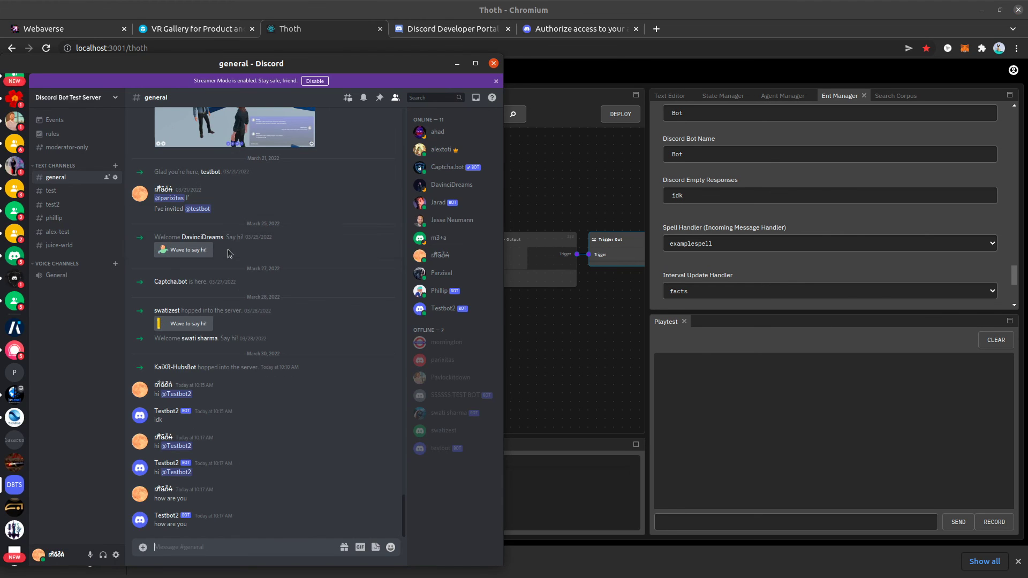
key(alt+Tab)
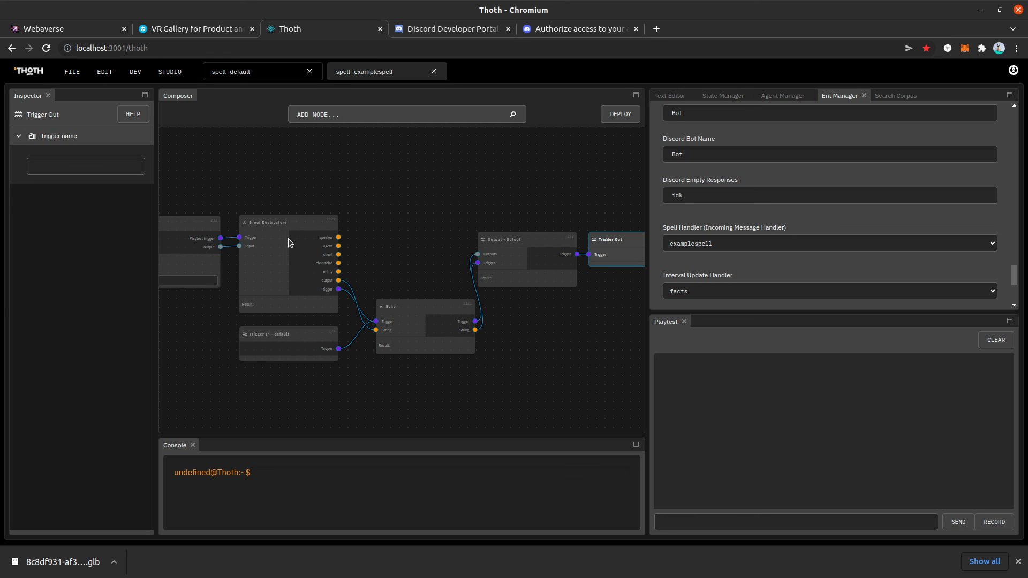
key(alt+Tab)
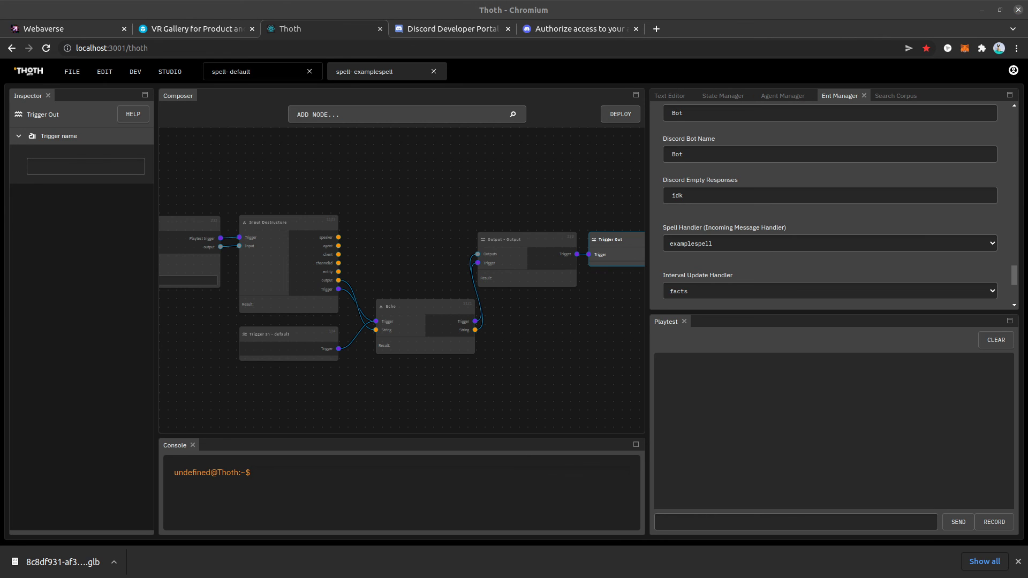